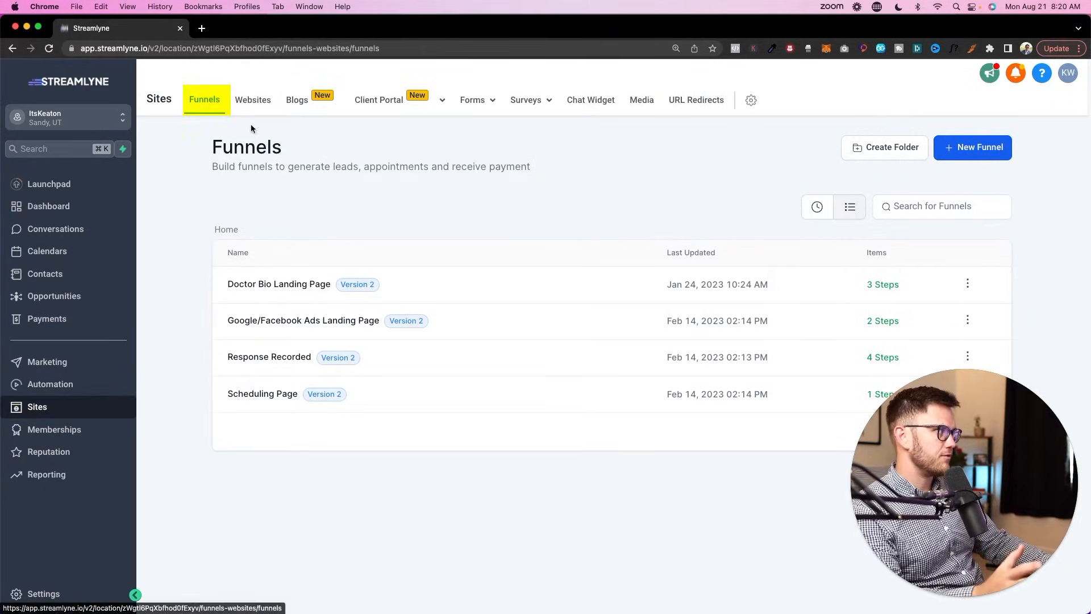
Browse the prebuilt funnel templates offered for a new funnel, and close the template library without choosing one.
{"action": "left_click", "coordinate": [966, 149]}
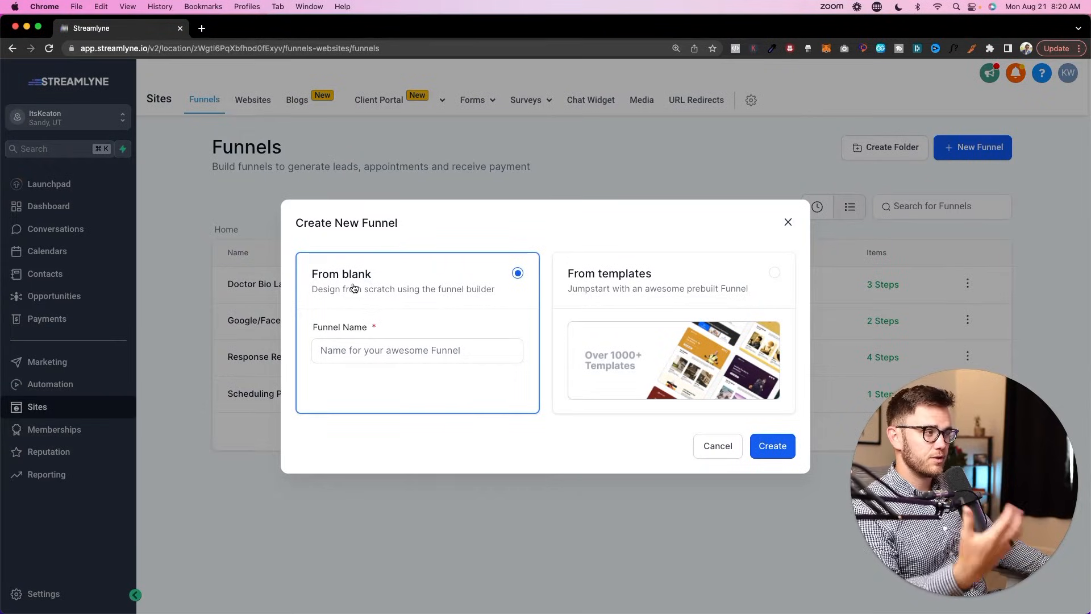
{"action": "left_click", "coordinate": [669, 285]}
{"action": "left_click", "coordinate": [761, 454]}
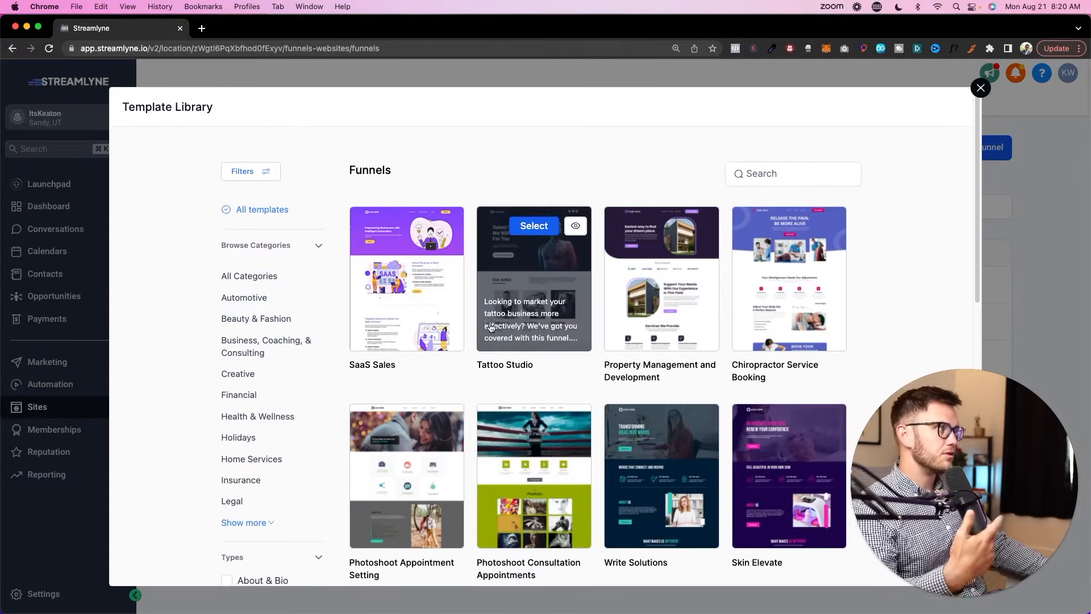
{"action": "scroll", "coordinate": [466, 310], "scroll_direction": "down", "scroll_amount": 12}
{"action": "scroll", "coordinate": [467, 312], "scroll_direction": "down", "scroll_amount": 1}
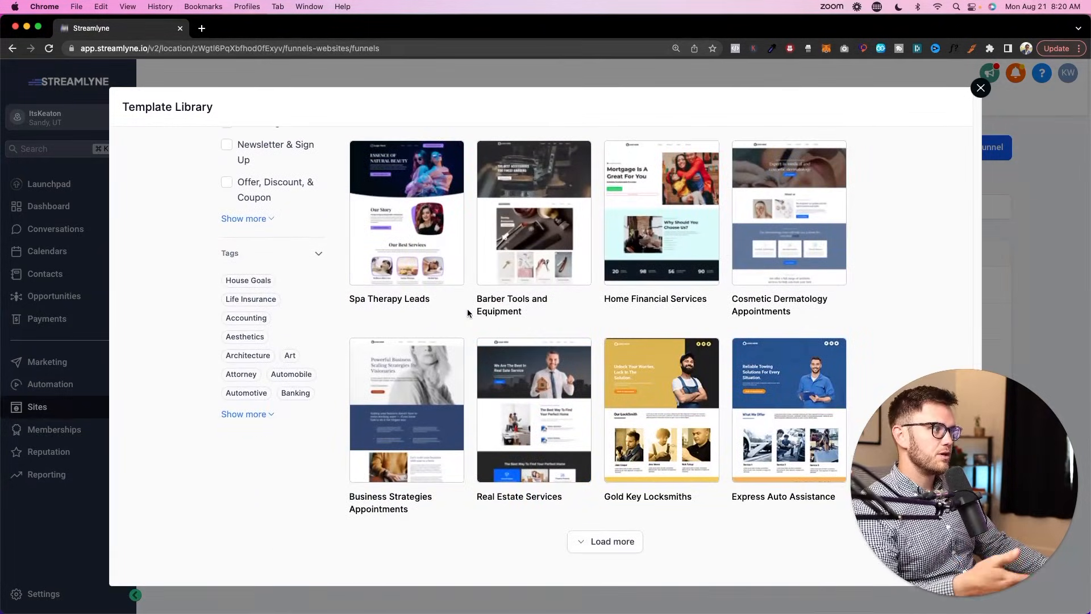
{"action": "scroll", "coordinate": [471, 312], "scroll_direction": "up", "scroll_amount": 15}
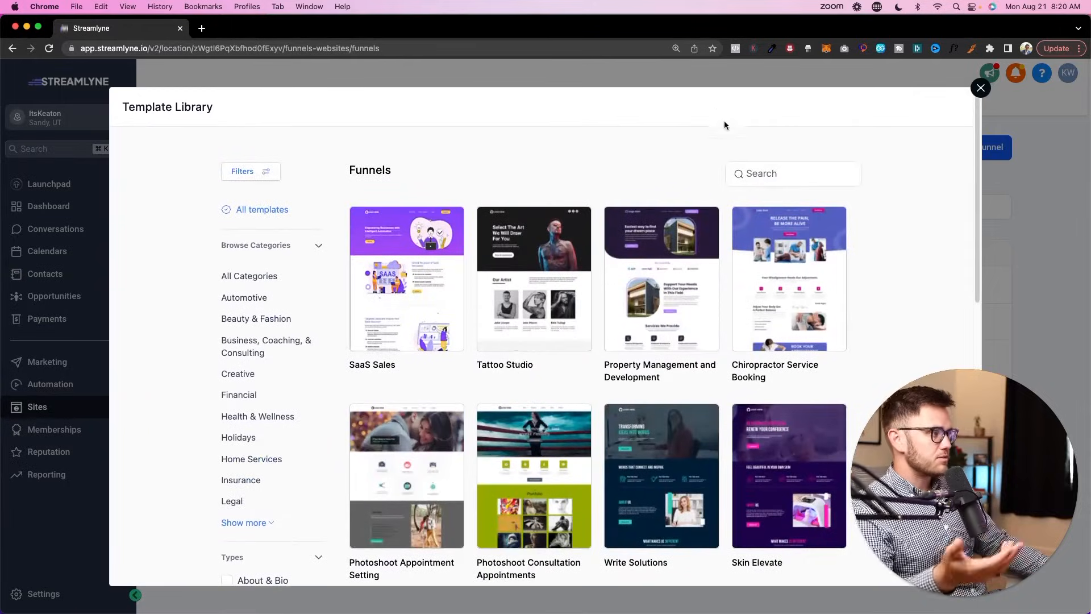
{"action": "left_click", "coordinate": [980, 87]}
Create a blank funnel named "Test Funnel" and open it.
{"action": "left_click", "coordinate": [972, 148]}
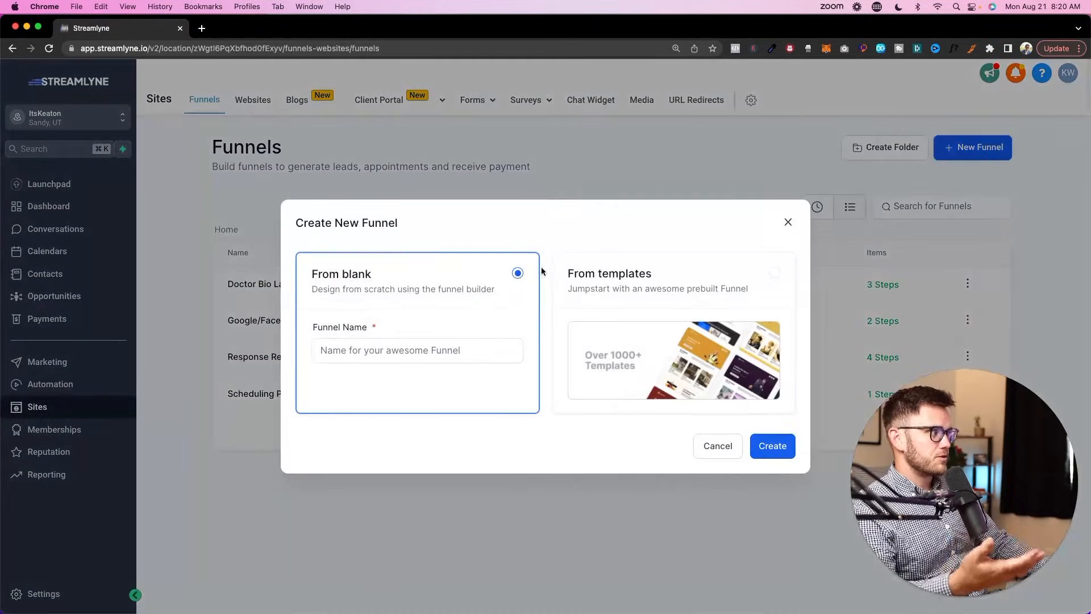
{"action": "left_click", "coordinate": [373, 347]}
{"action": "type", "text": "Test Funnel"}
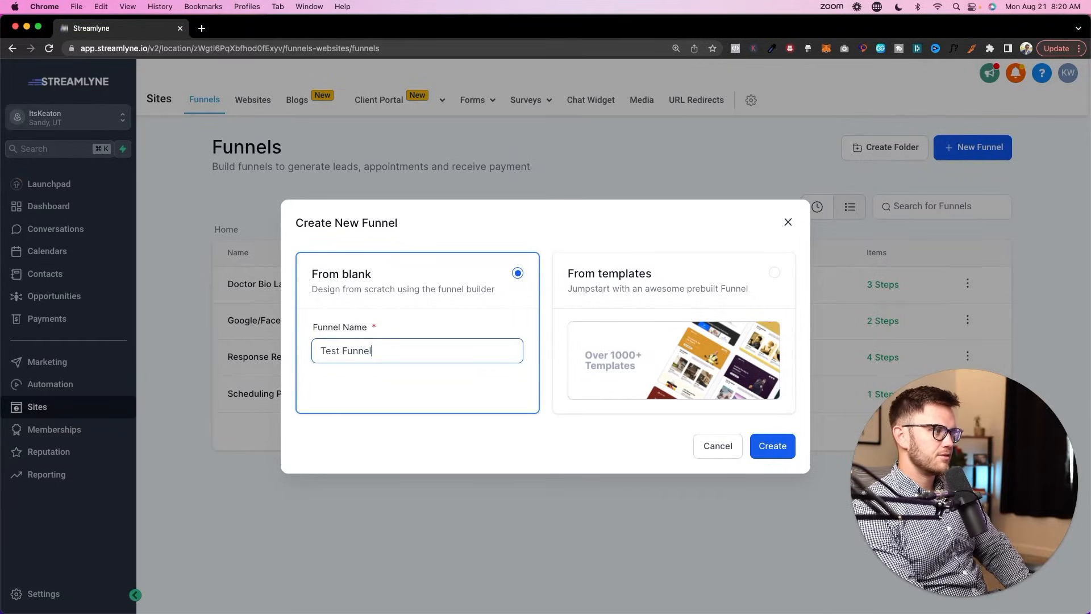
{"action": "left_click", "coordinate": [772, 446]}
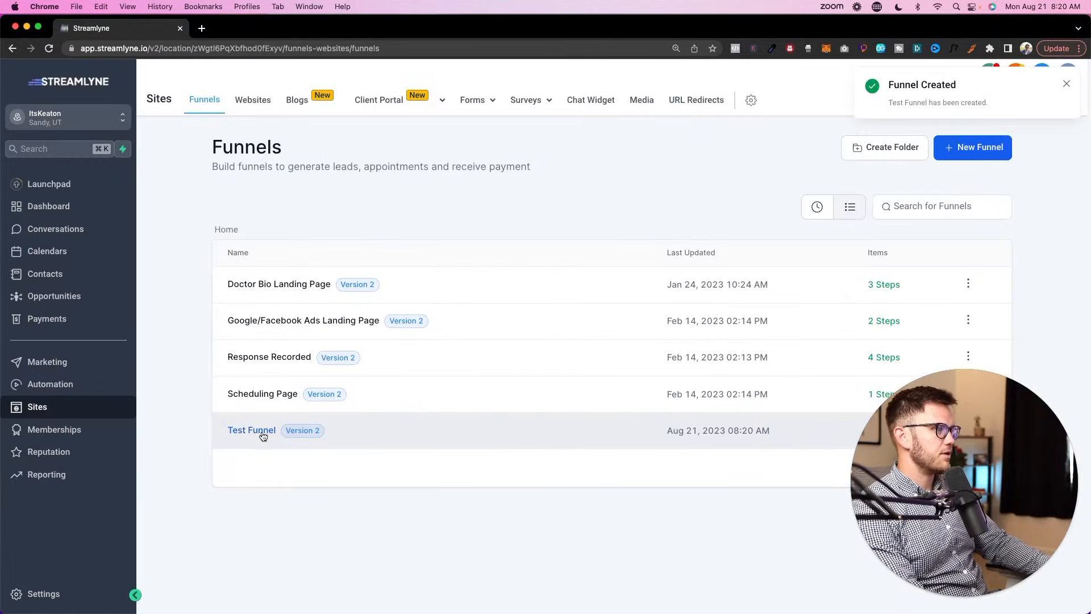
{"action": "left_click", "coordinate": [246, 433]}
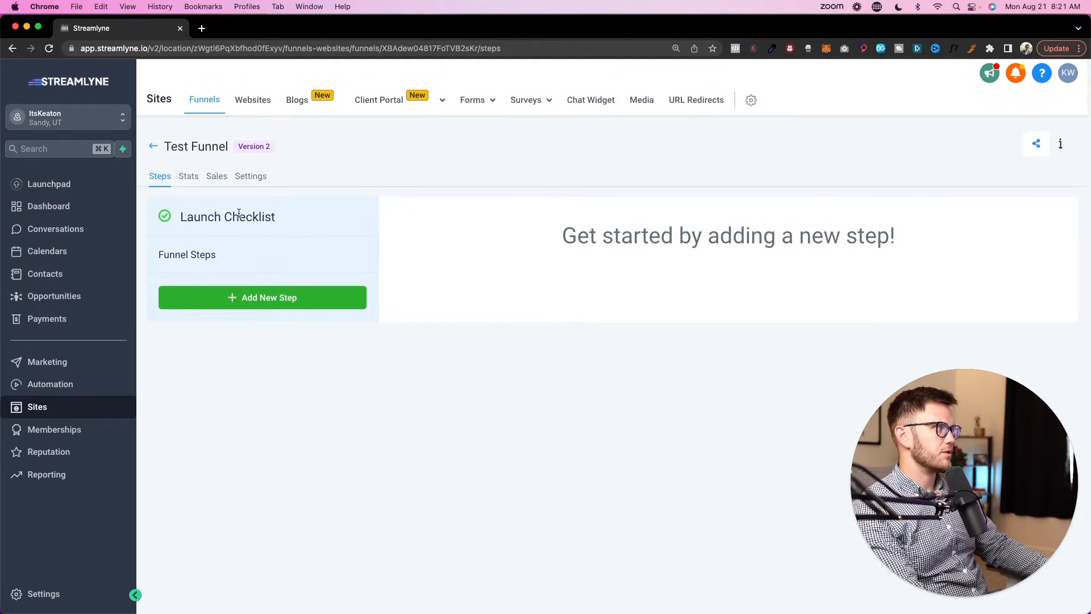
Add a funnel step named "Step 1" with the path "/optin".
{"action": "left_click", "coordinate": [240, 305]}
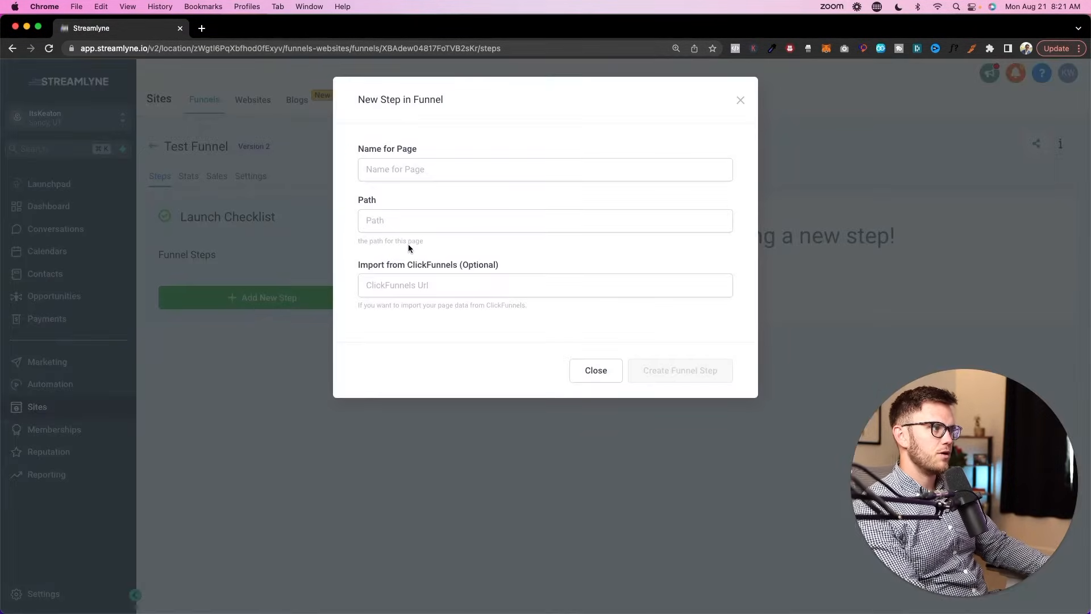
{"action": "type", "text": "Step 1"}
{"action": "left_click", "coordinate": [448, 227]}
{"action": "type", "text": "/"}
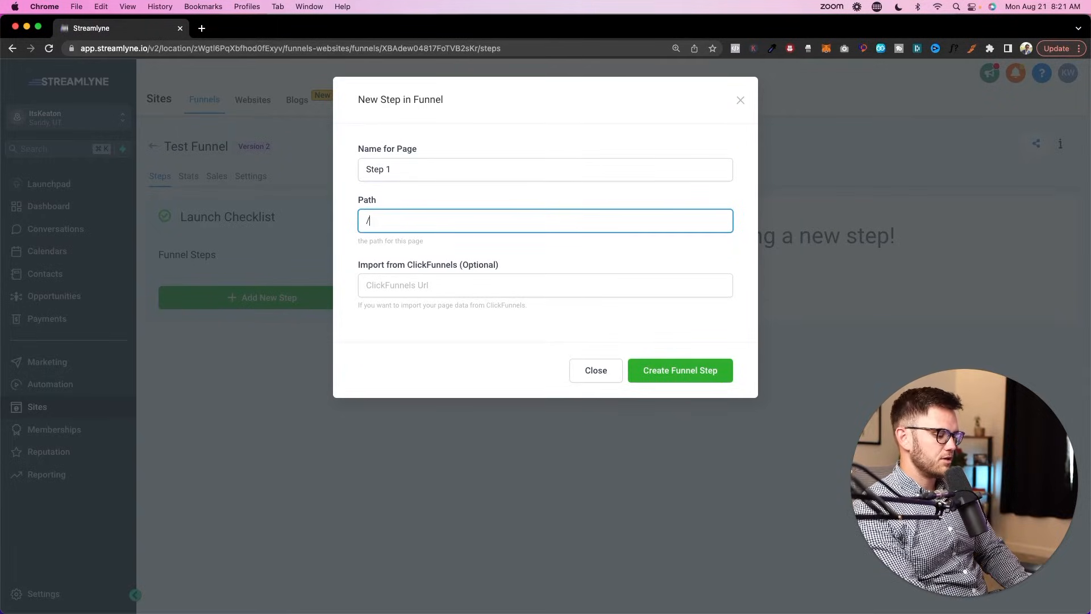
{"action": "type", "text": "optin"}
{"action": "left_click", "coordinate": [675, 376]}
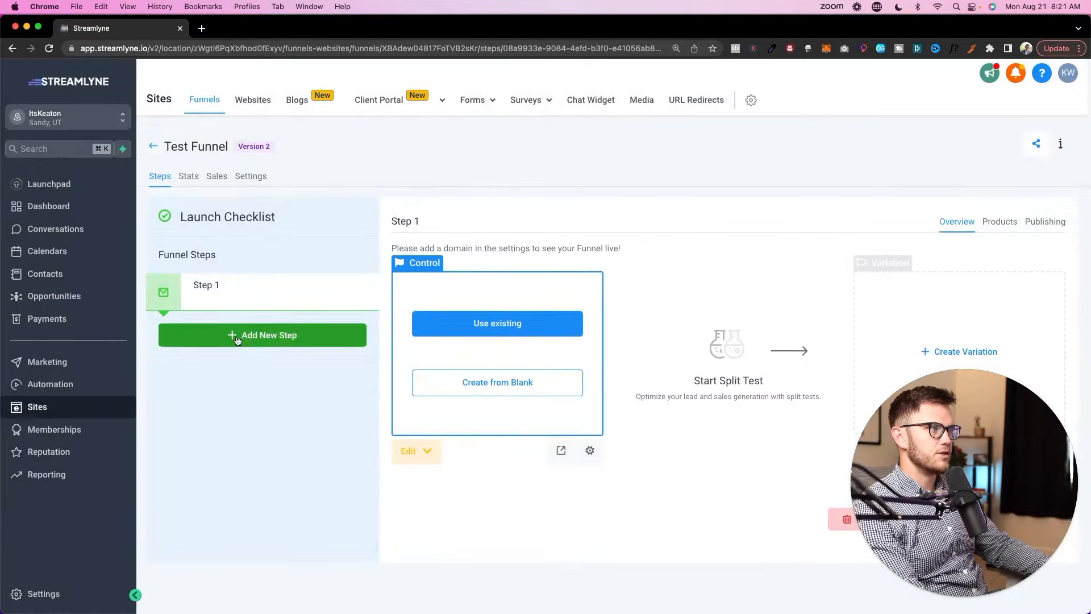
Add a second funnel step named "Step 2" with the path "video".
{"action": "left_click", "coordinate": [237, 342]}
{"action": "type", "text": "Step 2"}
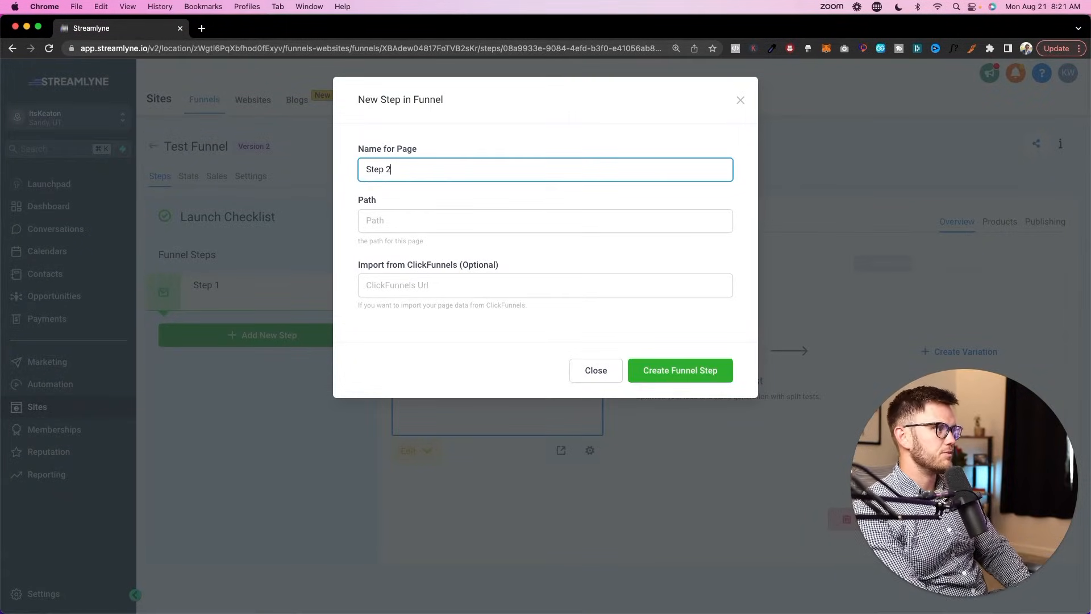
{"action": "key", "text": "Tab"}
{"action": "type", "text": "video"}
{"action": "key", "text": "Return"}
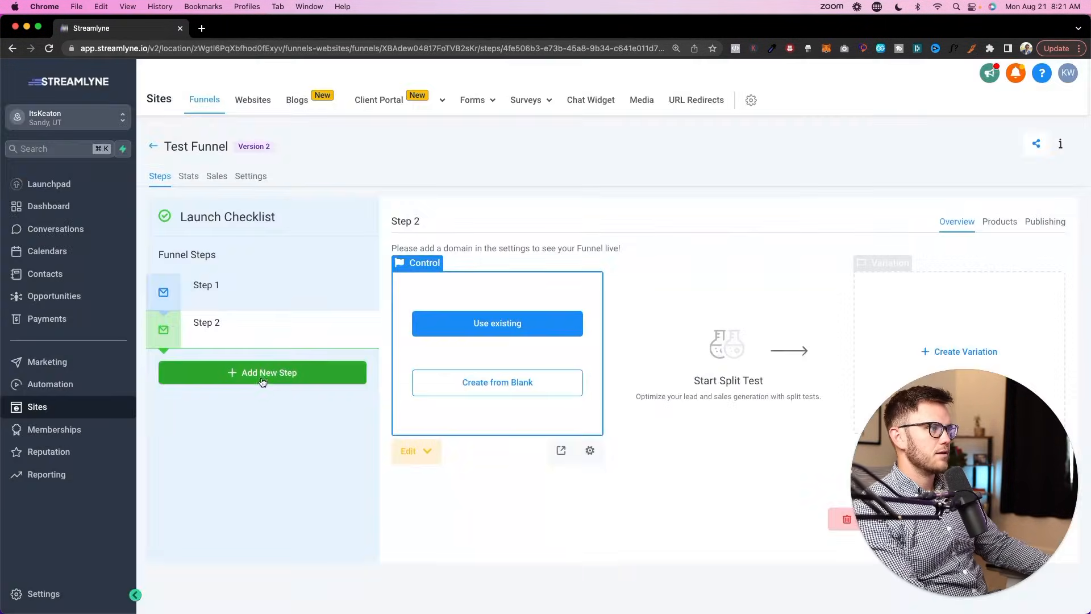
Add a third funnel step named "Step 3" with the path "thank-you".
{"action": "left_click", "coordinate": [263, 374]}
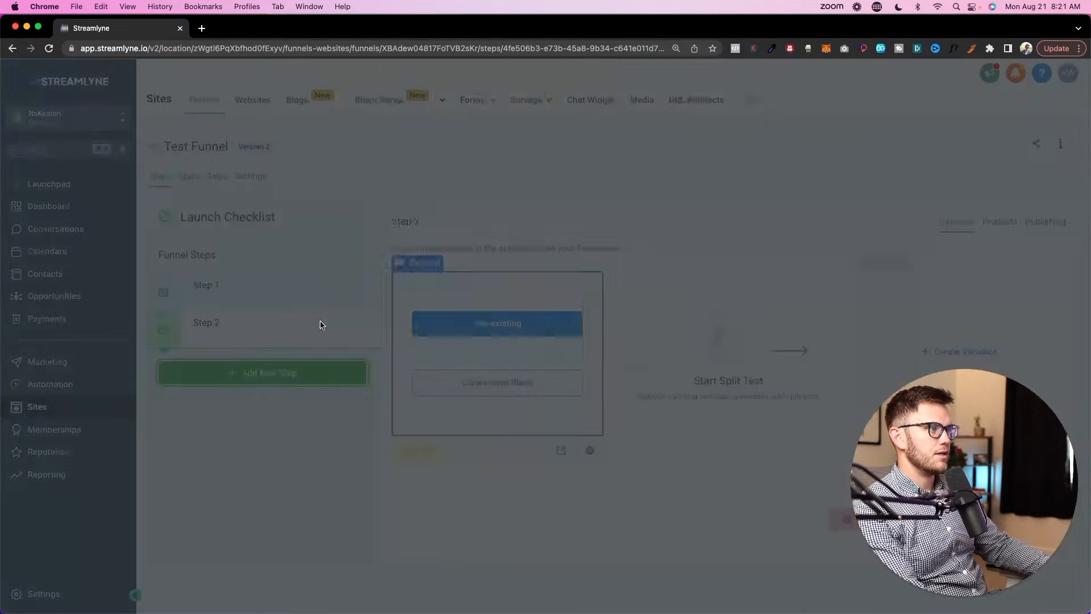
{"action": "left_click", "coordinate": [413, 169]}
{"action": "type", "text": "Step 3"}
{"action": "key", "text": "Tab"}
{"action": "type", "text": "thank-you"}
{"action": "key", "text": "Return"}
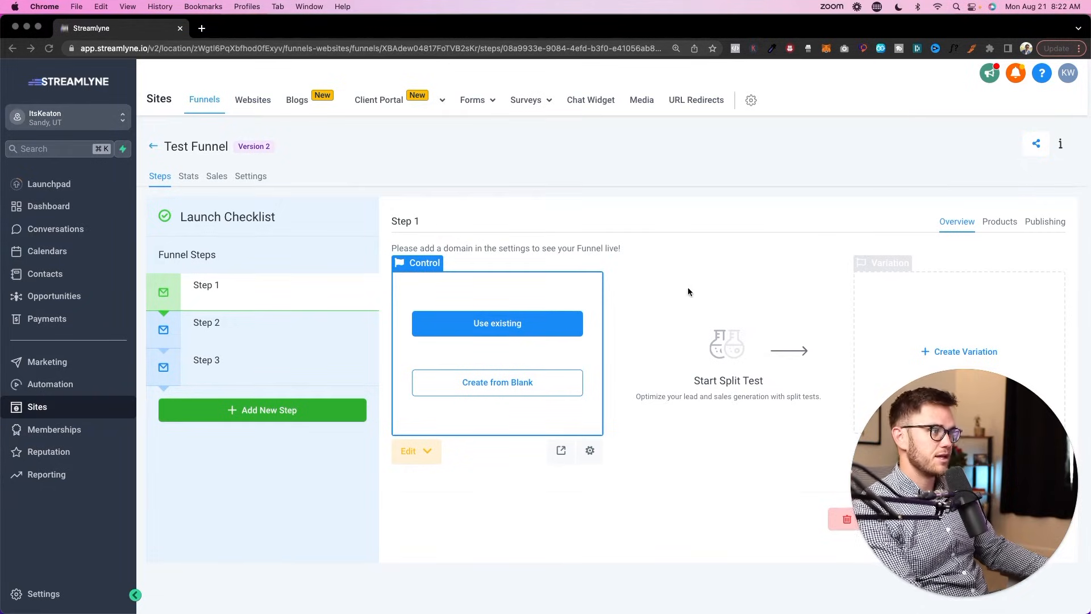
{"action": "left_click", "coordinate": [965, 599]}
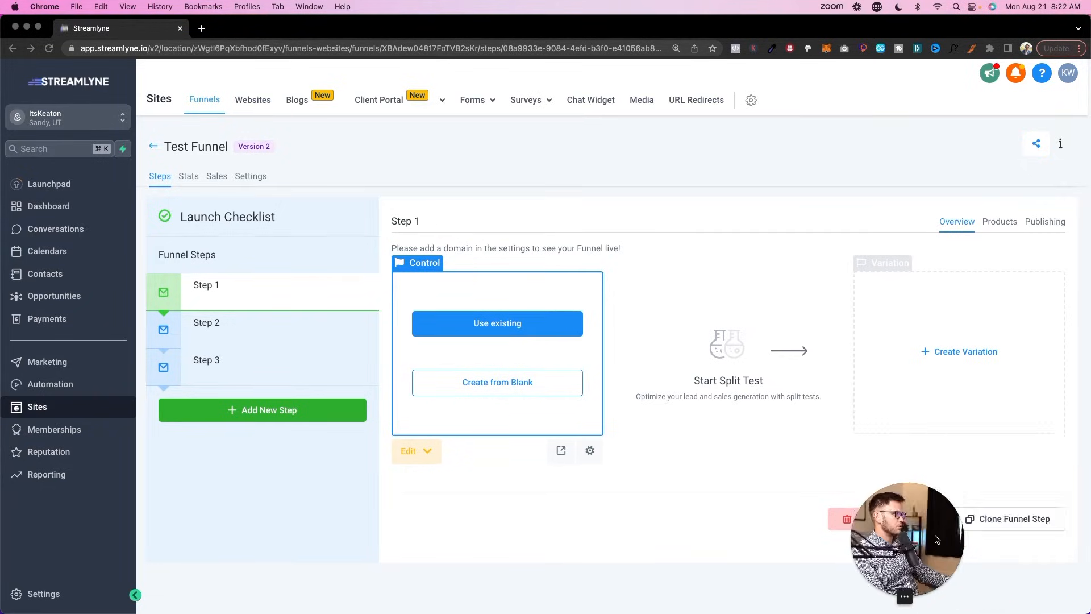
{"action": "left_click_drag", "start_coordinate": [916, 542], "coordinate": [80, 545]}
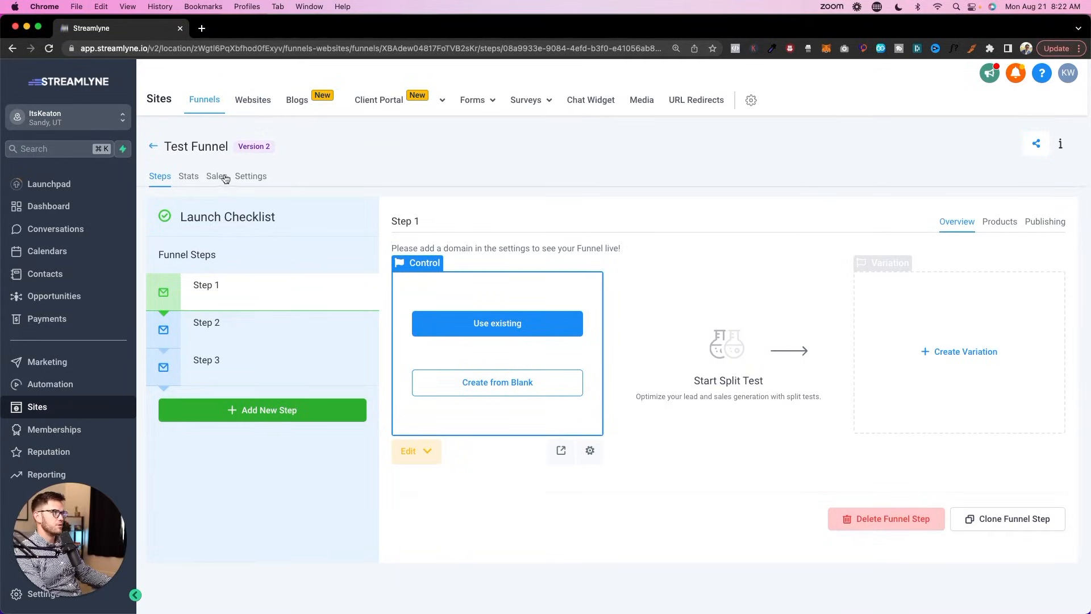
Review Test Funnel's name, path, payment mode and image optimisation settings, and check its stats and sales.
{"action": "left_click", "coordinate": [251, 177]}
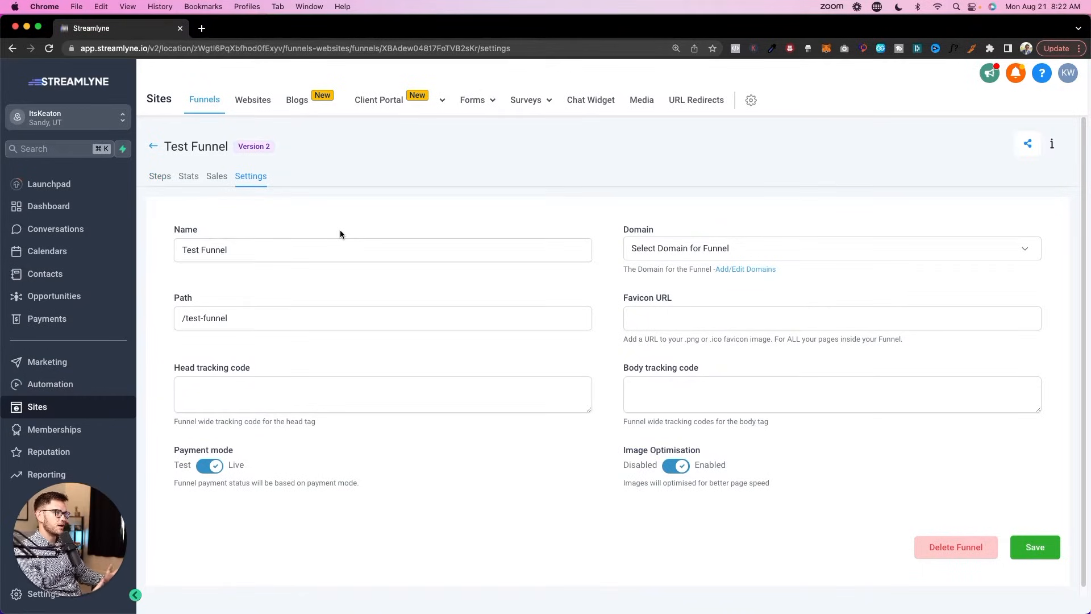
{"action": "left_click_drag", "start_coordinate": [248, 250], "coordinate": [164, 255]}
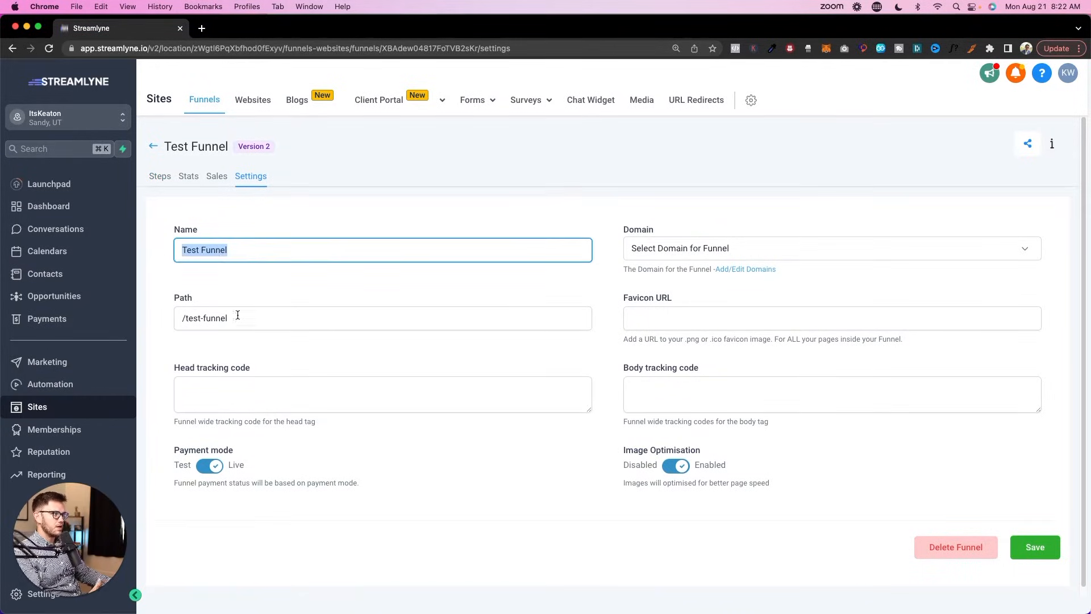
{"action": "left_click", "coordinate": [217, 352]}
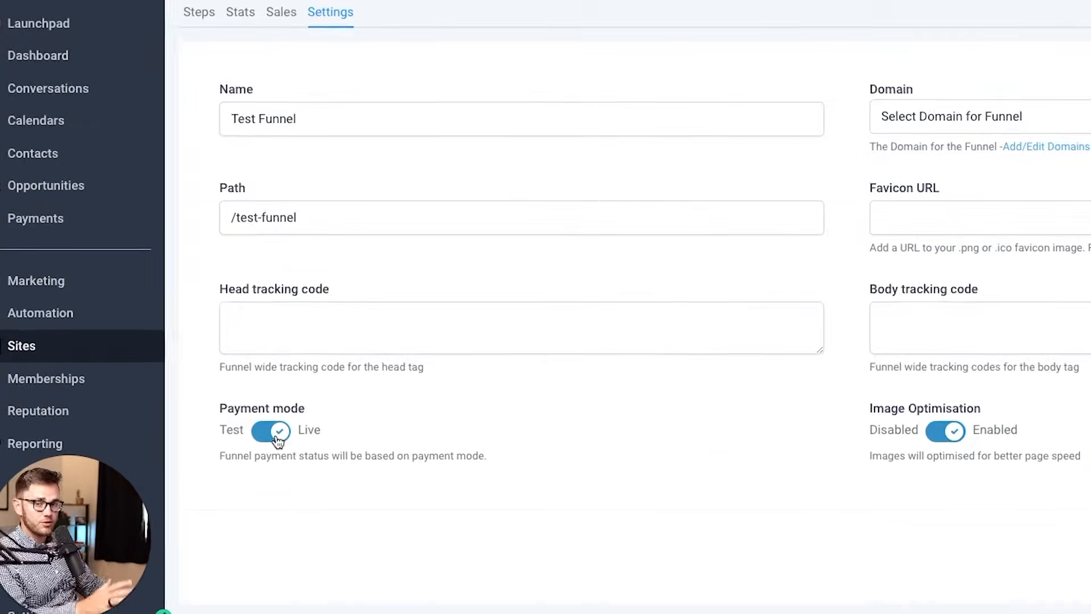
{"action": "left_click_drag", "start_coordinate": [236, 401], "coordinate": [346, 399]}
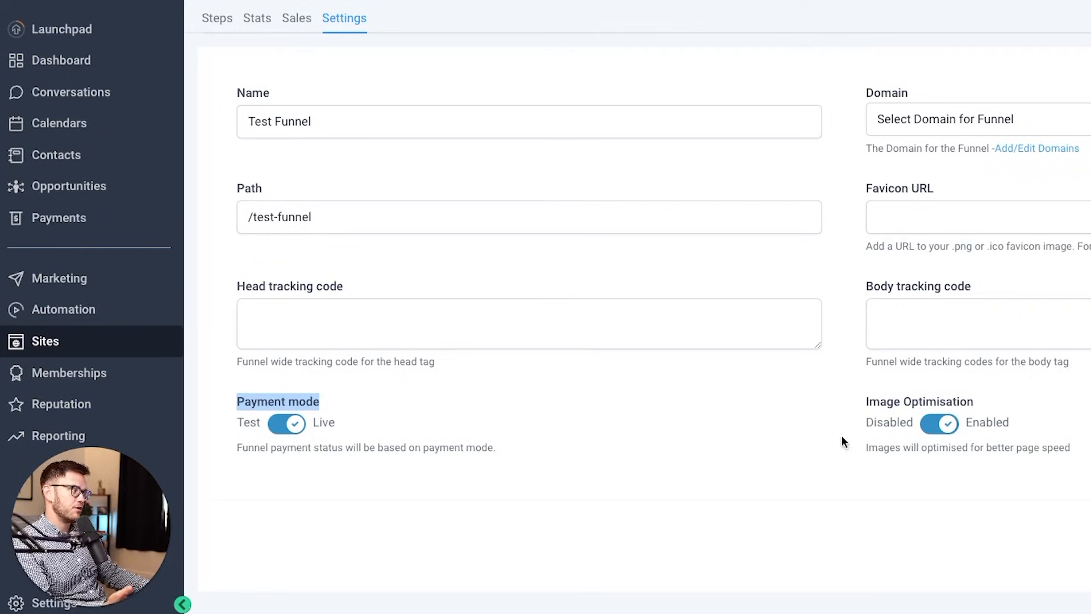
{"action": "left_click_drag", "start_coordinate": [862, 401], "coordinate": [982, 404]}
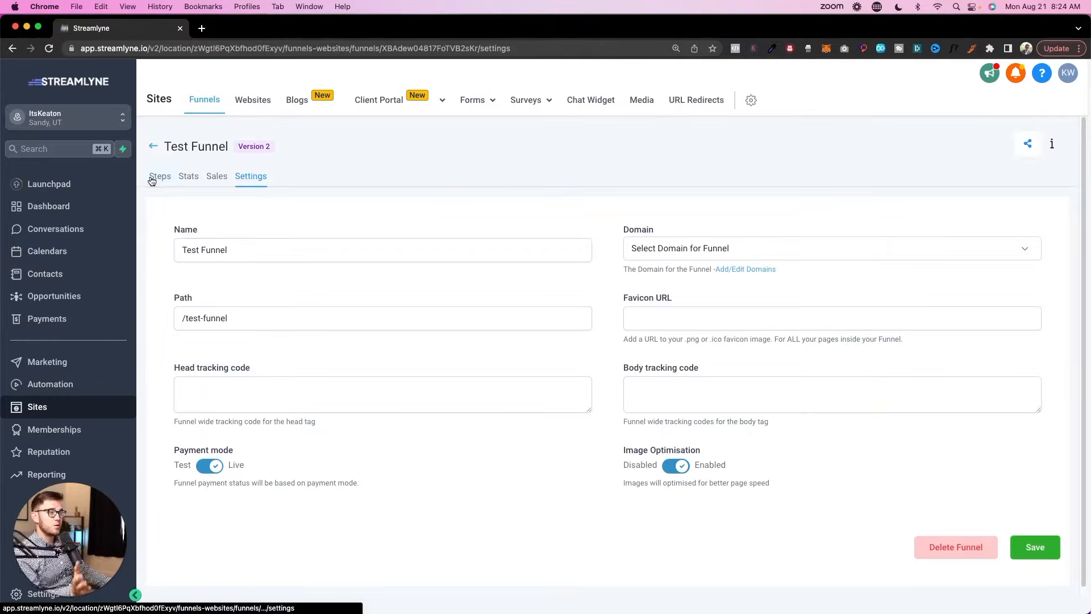
{"action": "left_click", "coordinate": [192, 183]}
{"action": "left_click", "coordinate": [212, 182]}
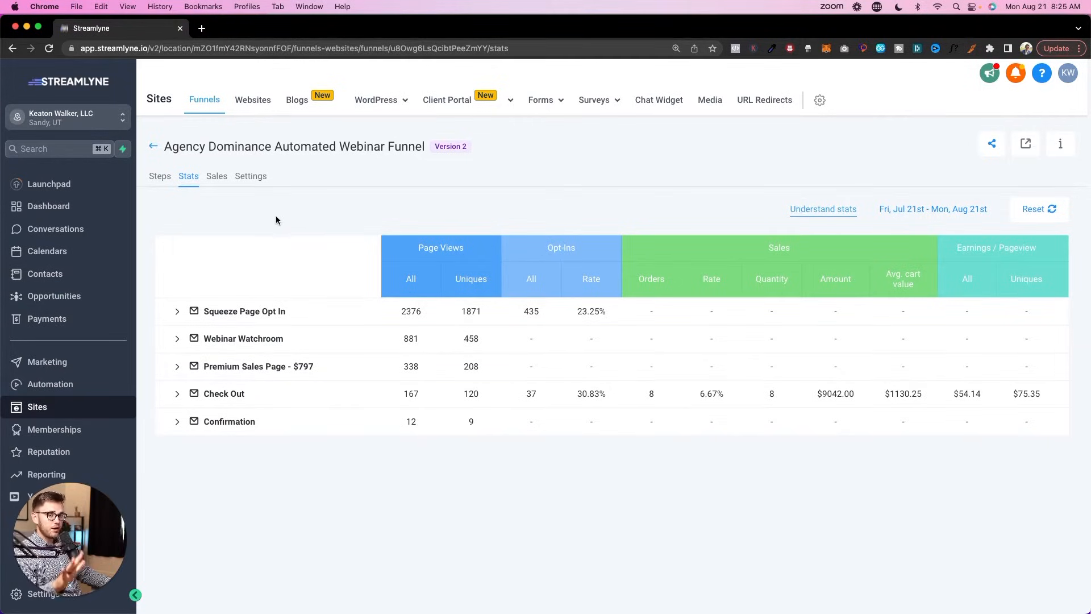
Examine the stats and sales data of the Agency Dominance Automated Webinar Funnel.
{"action": "left_click", "coordinate": [170, 177]}
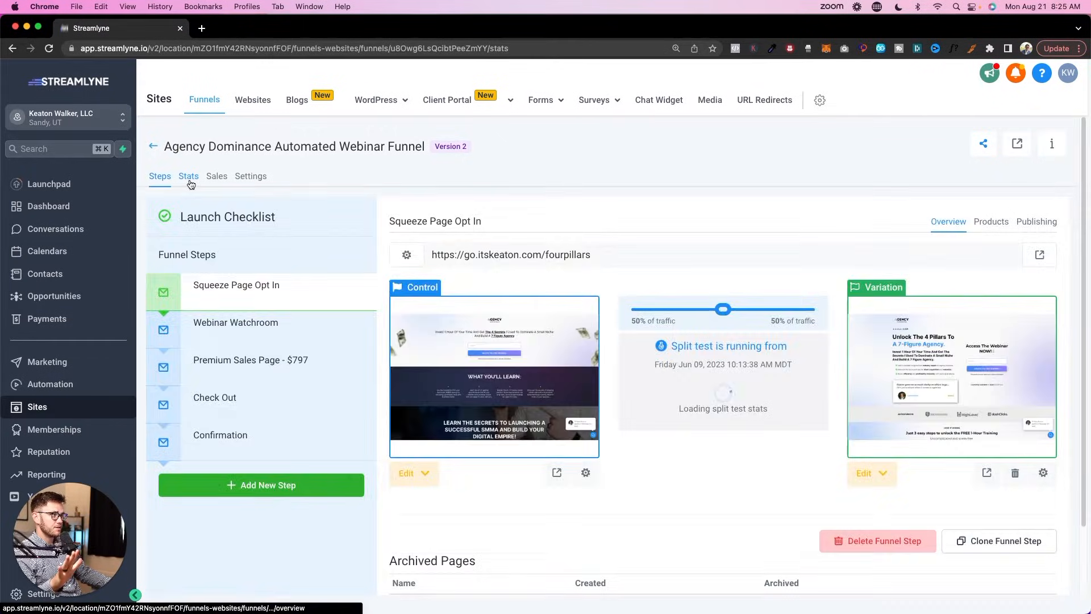
{"action": "left_click", "coordinate": [190, 178]}
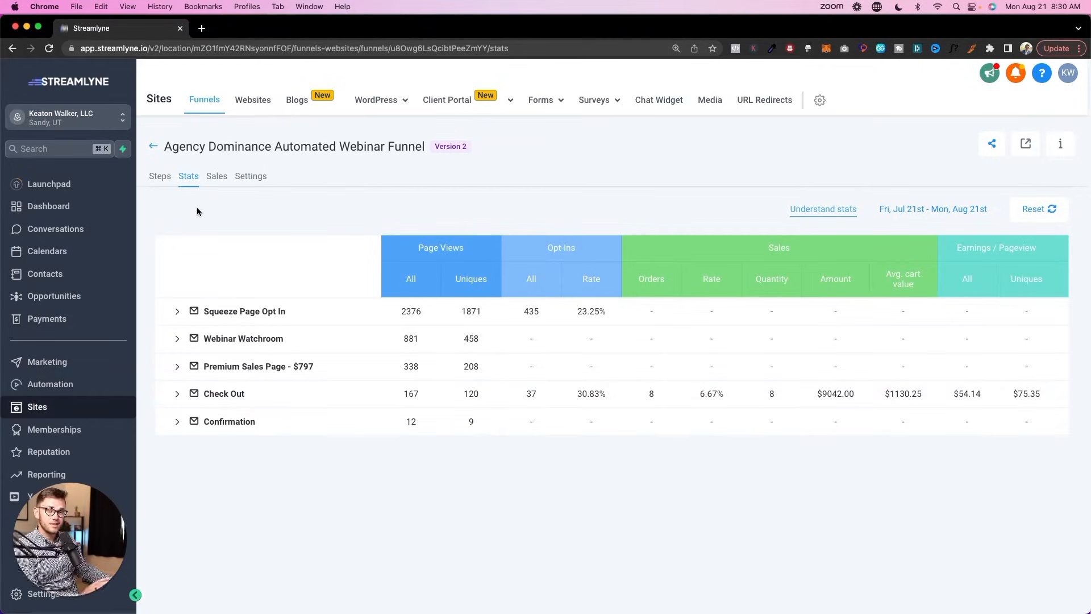
{"action": "left_click", "coordinate": [212, 179]}
{"action": "left_click", "coordinate": [210, 180]}
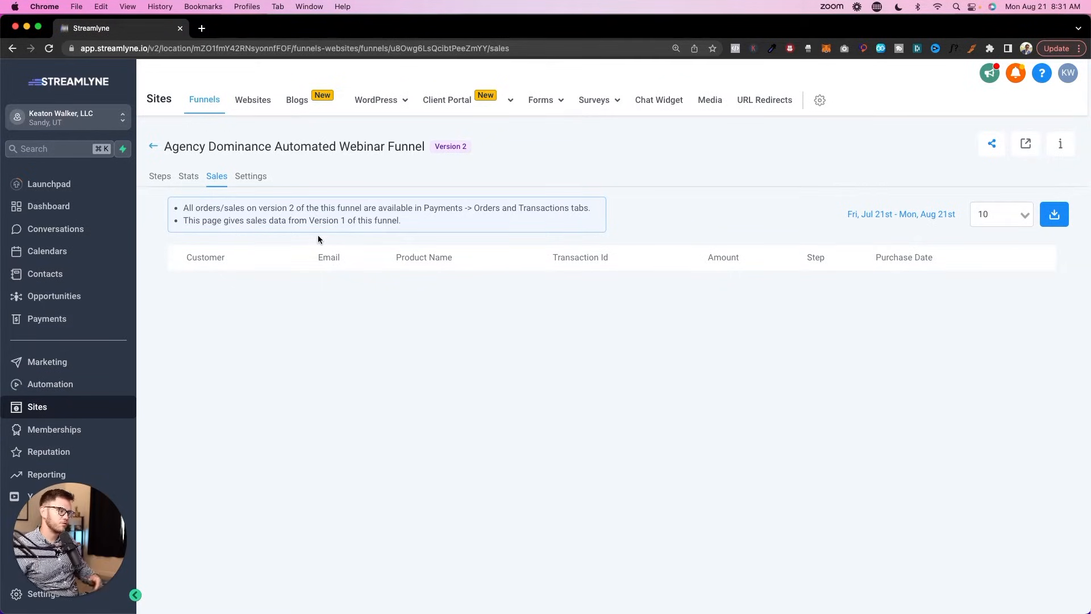
{"action": "left_click", "coordinate": [189, 178]}
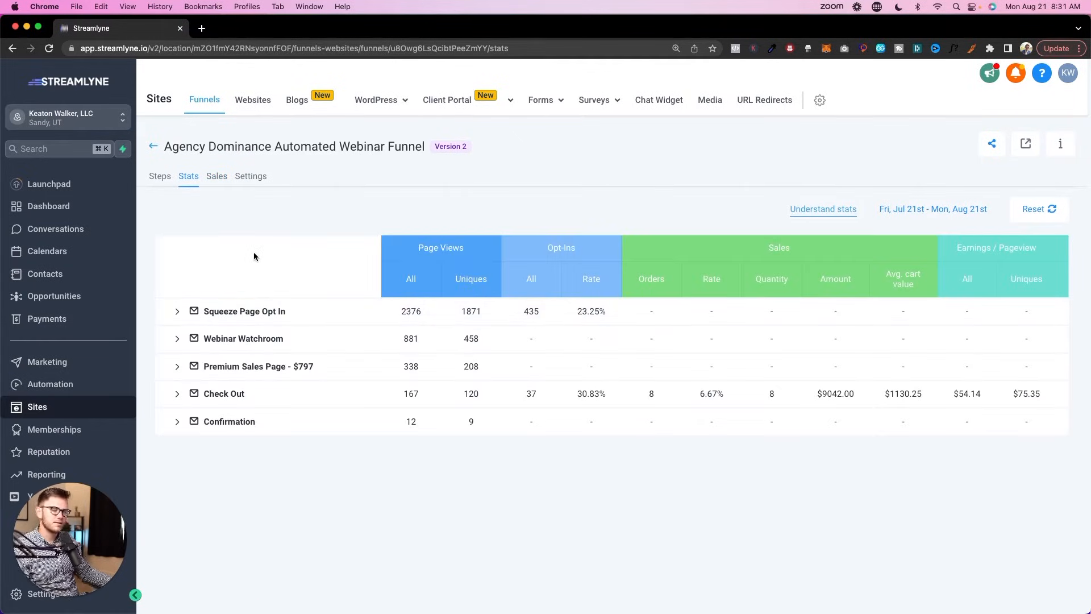
Inspect the Squeeze Page Opt In split test, comparing its control and variation pages and their available options.
{"action": "left_click", "coordinate": [164, 177]}
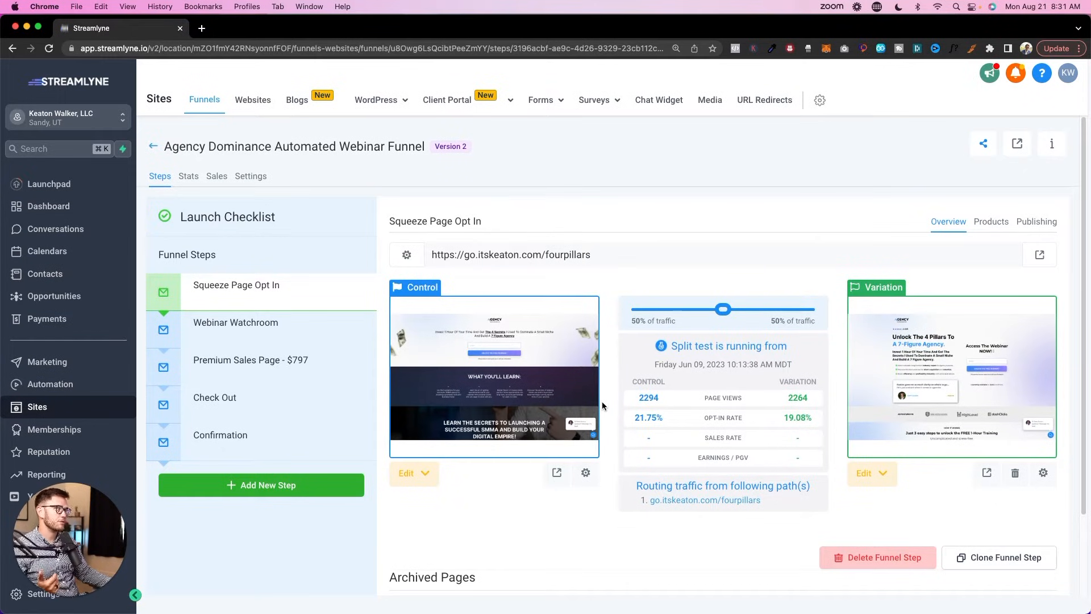
{"action": "scroll", "coordinate": [602, 405], "scroll_direction": "down", "scroll_amount": 1}
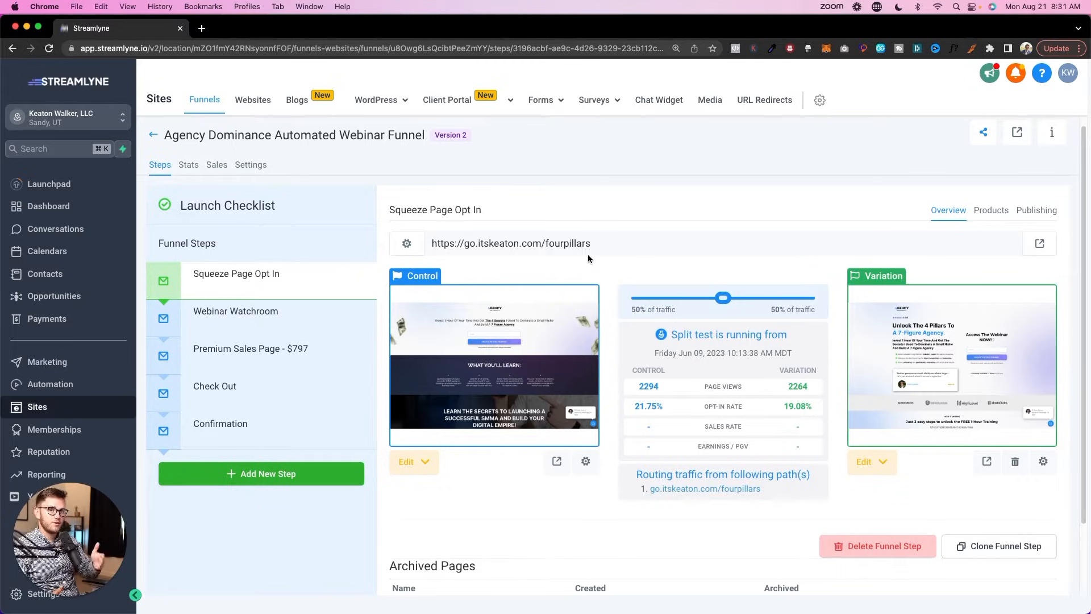
{"action": "mouse_move", "coordinate": [514, 365]}
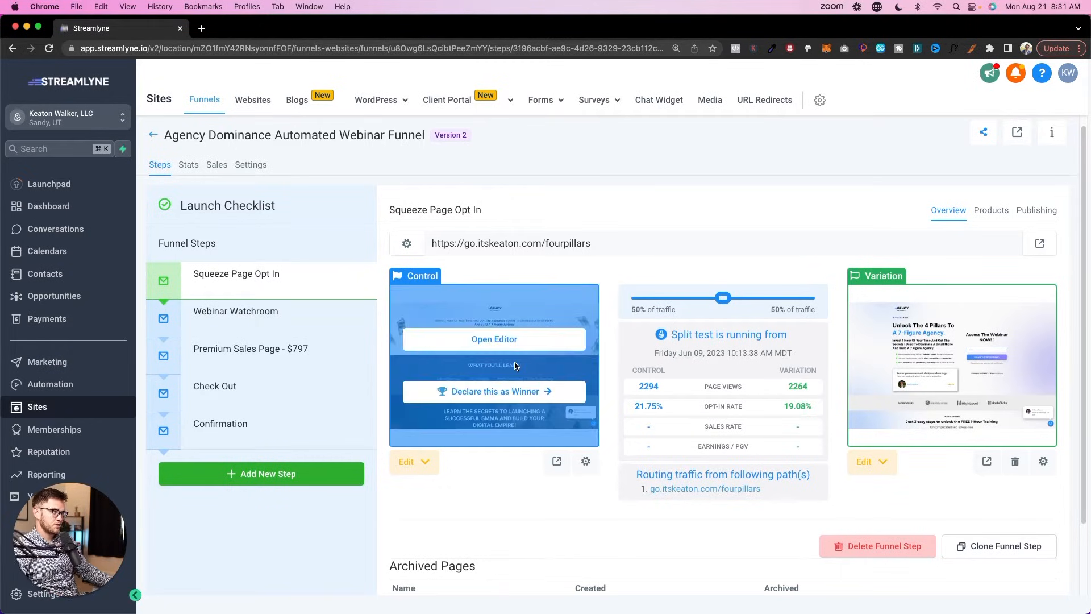
{"action": "mouse_move", "coordinate": [947, 368]}
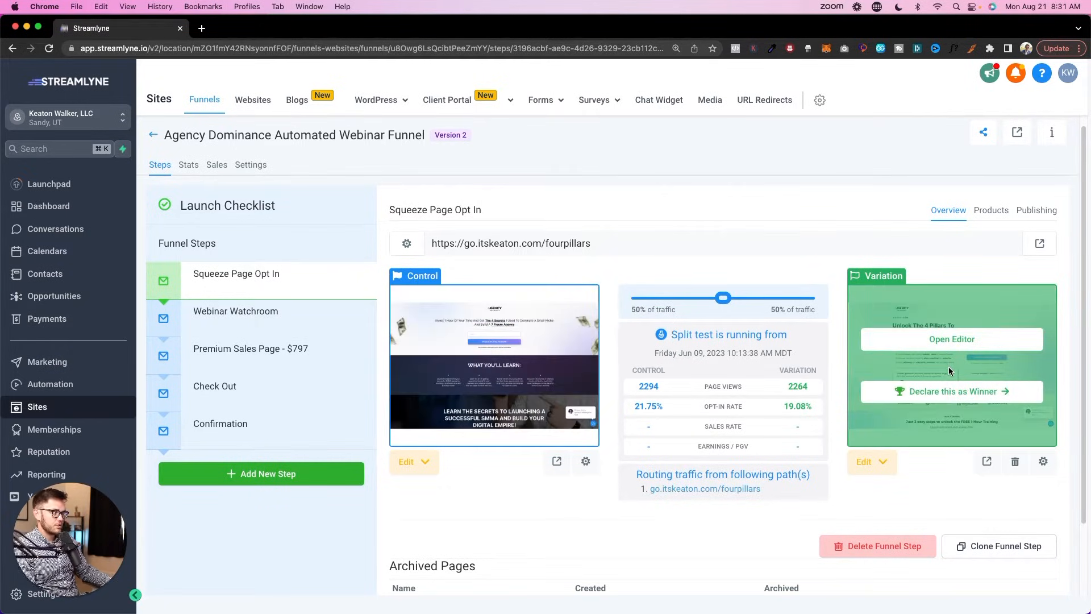
{"action": "scroll", "coordinate": [622, 373], "scroll_direction": "down", "scroll_amount": 1}
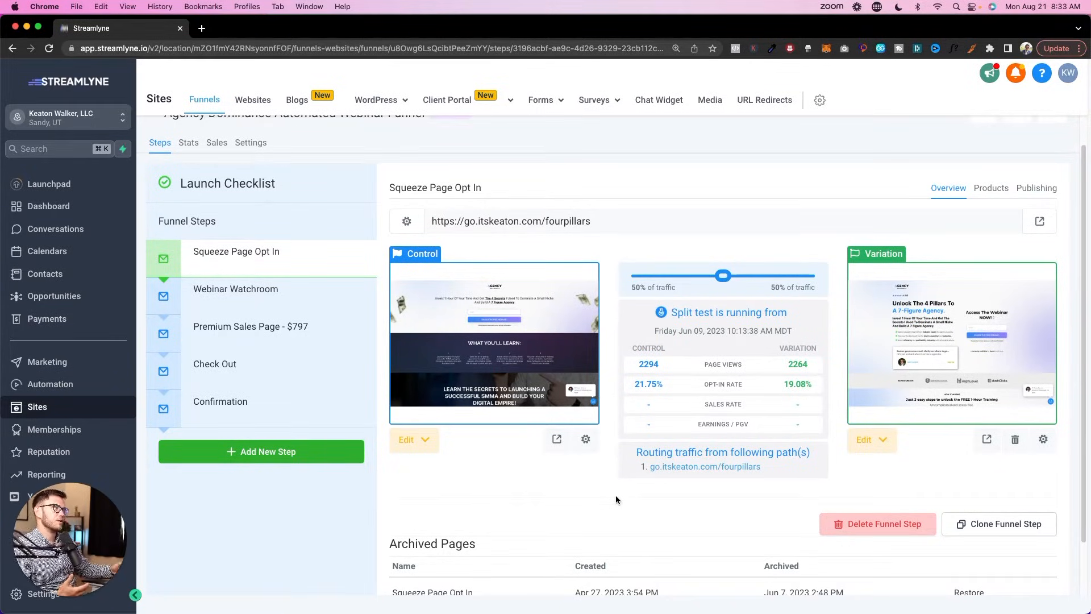
Start declaring the control page as the split test winner, and cancel the confirmation.
{"action": "left_click", "coordinate": [492, 372]}
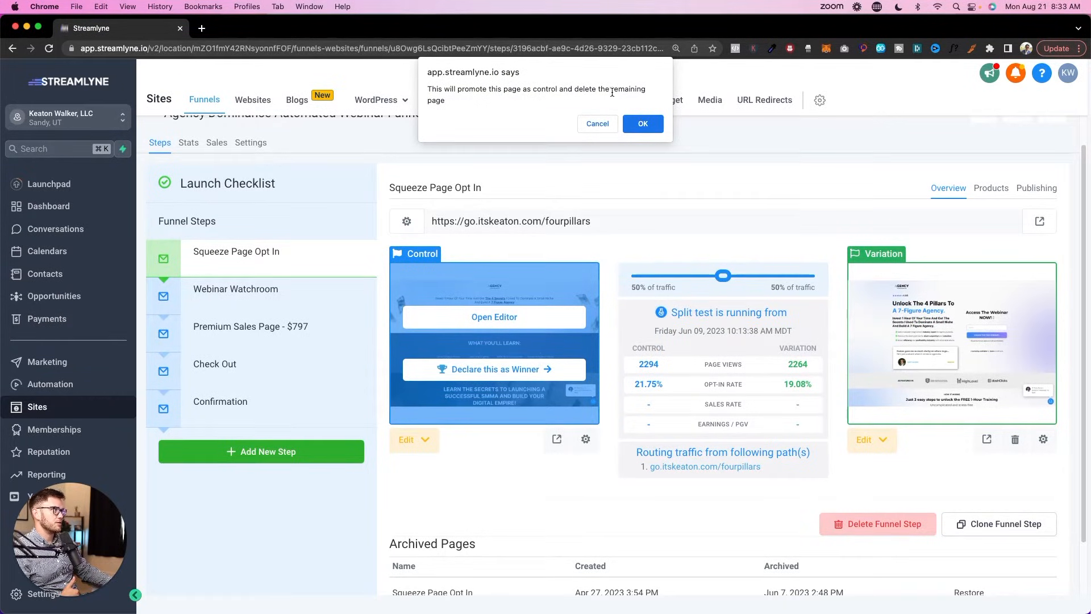
{"action": "left_click", "coordinate": [612, 125]}
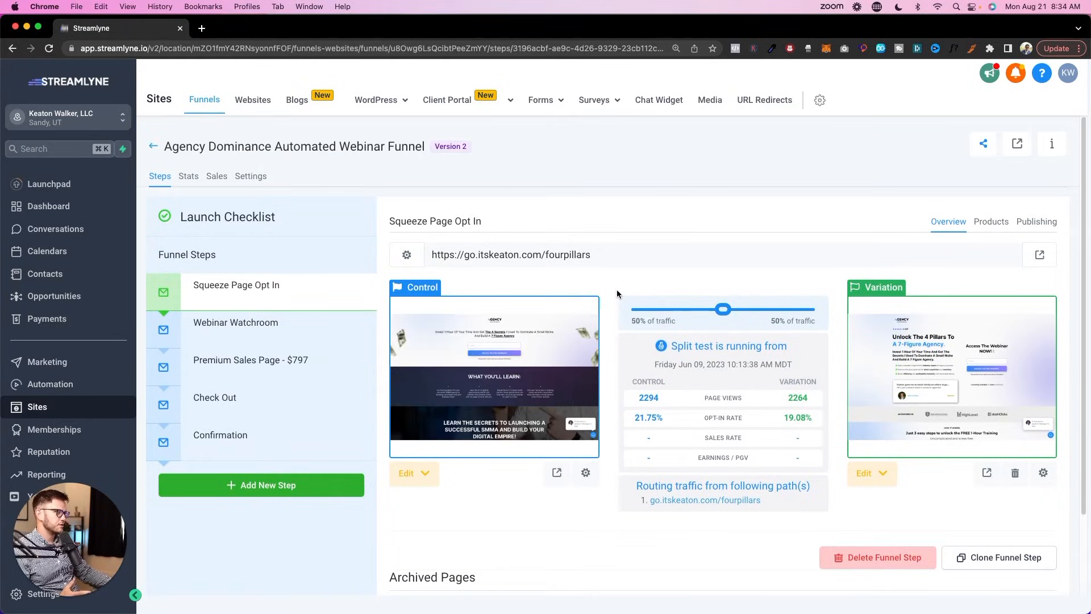
Set the split test traffic to 100% control and 0% variation, include the listed home page domain, and apply the changes.
{"action": "left_click_drag", "start_coordinate": [722, 309], "coordinate": [807, 310]}
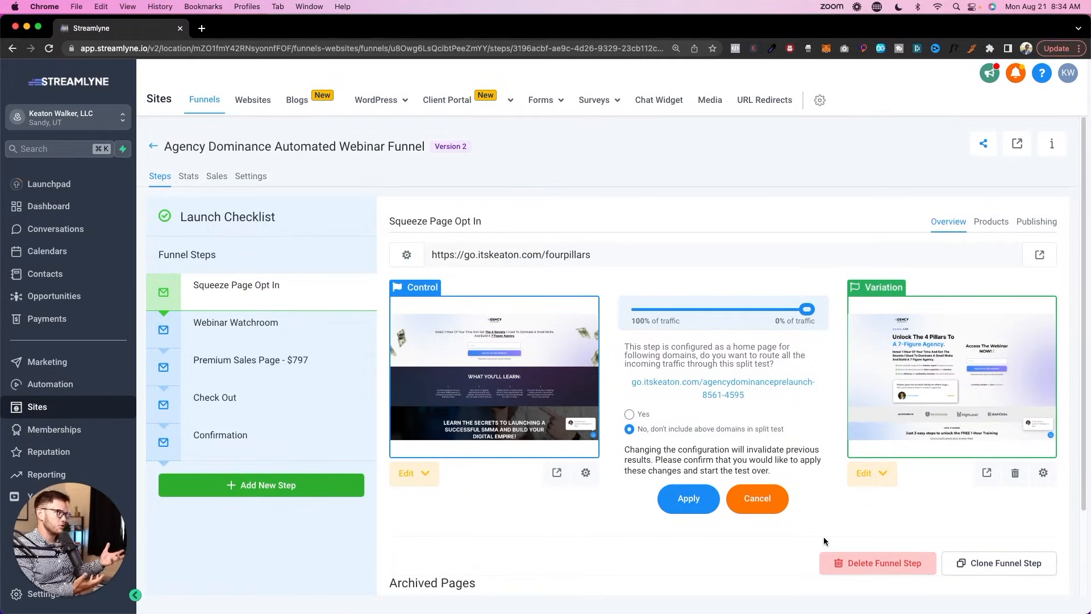
{"action": "left_click", "coordinate": [629, 414]}
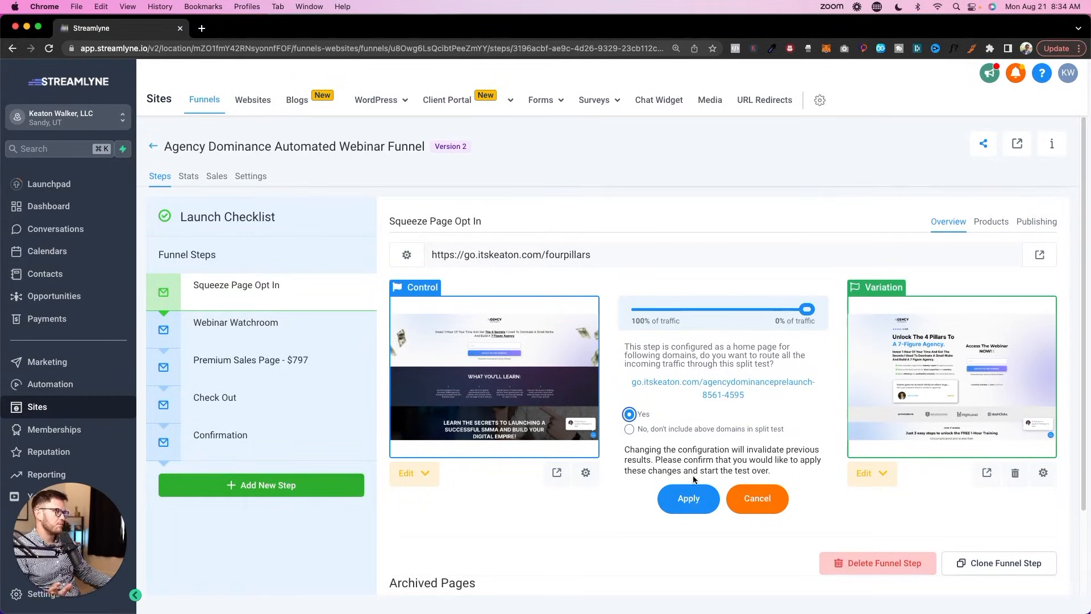
{"action": "left_click", "coordinate": [689, 498]}
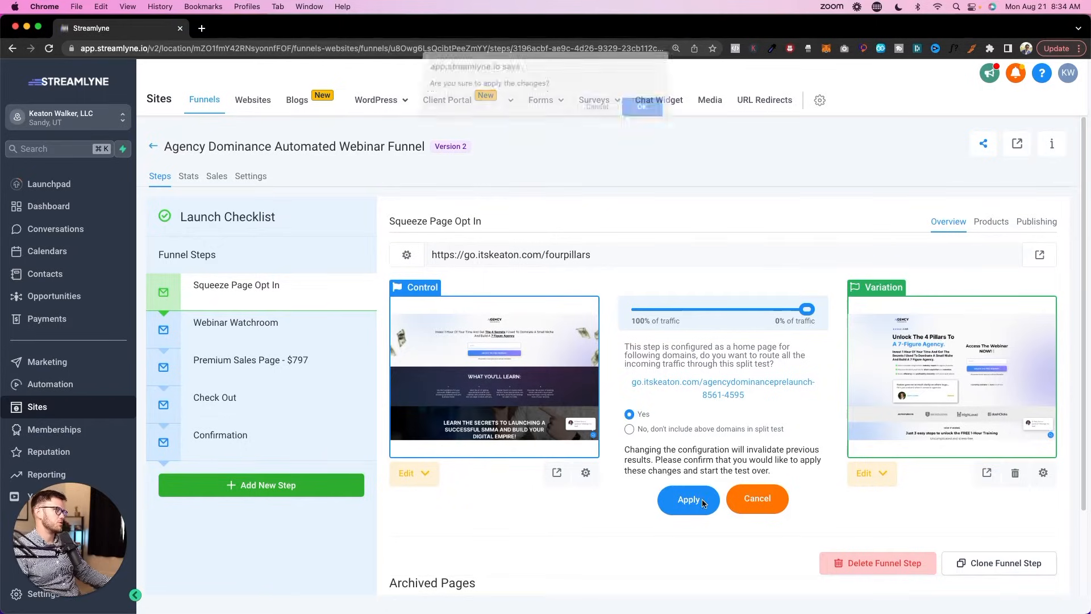
{"action": "left_click", "coordinate": [641, 110]}
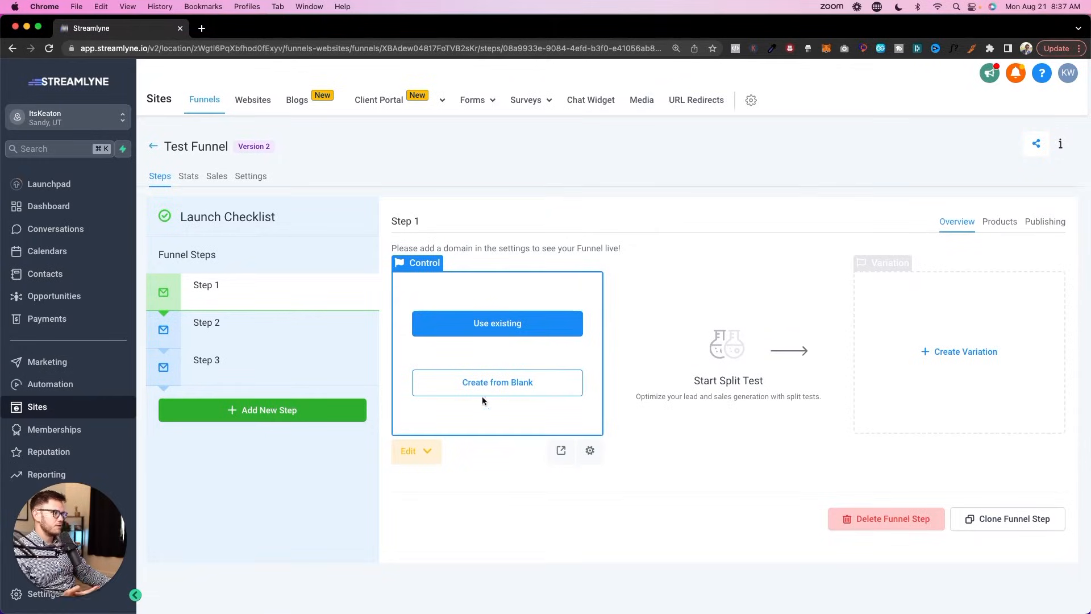
Create the control page of Test Funnel's Step 1 from blank.
{"action": "left_click", "coordinate": [481, 380]}
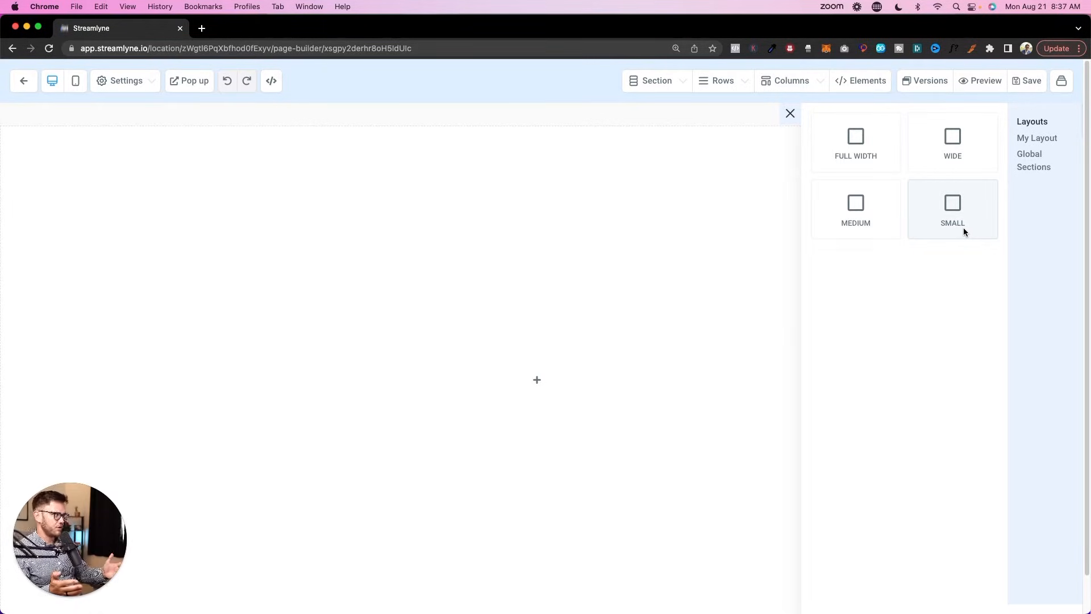
{"action": "left_click", "coordinate": [956, 209]}
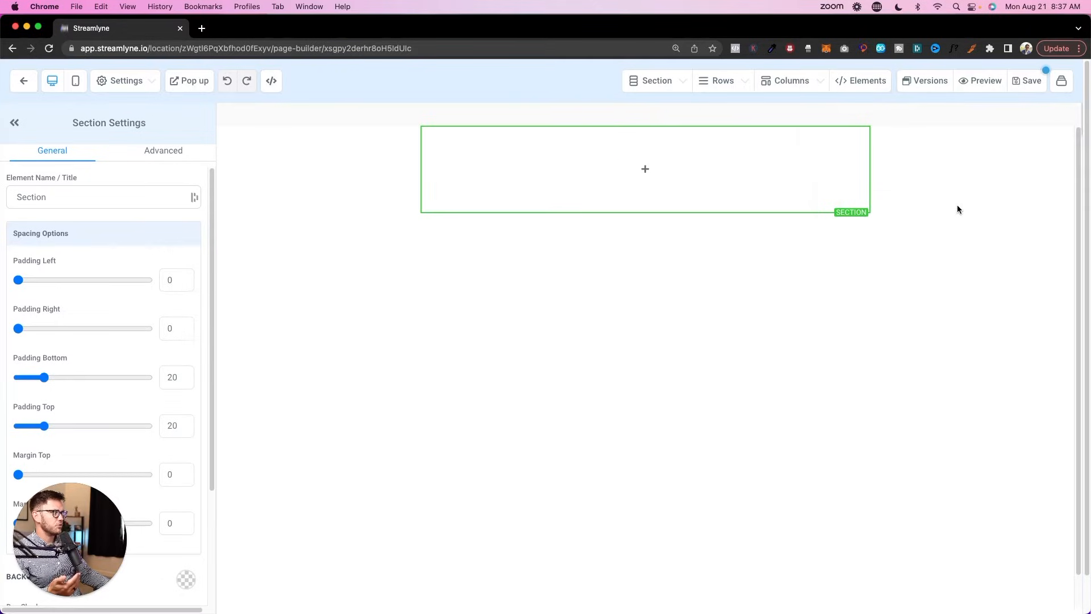
{"action": "mouse_move", "coordinate": [473, 156]}
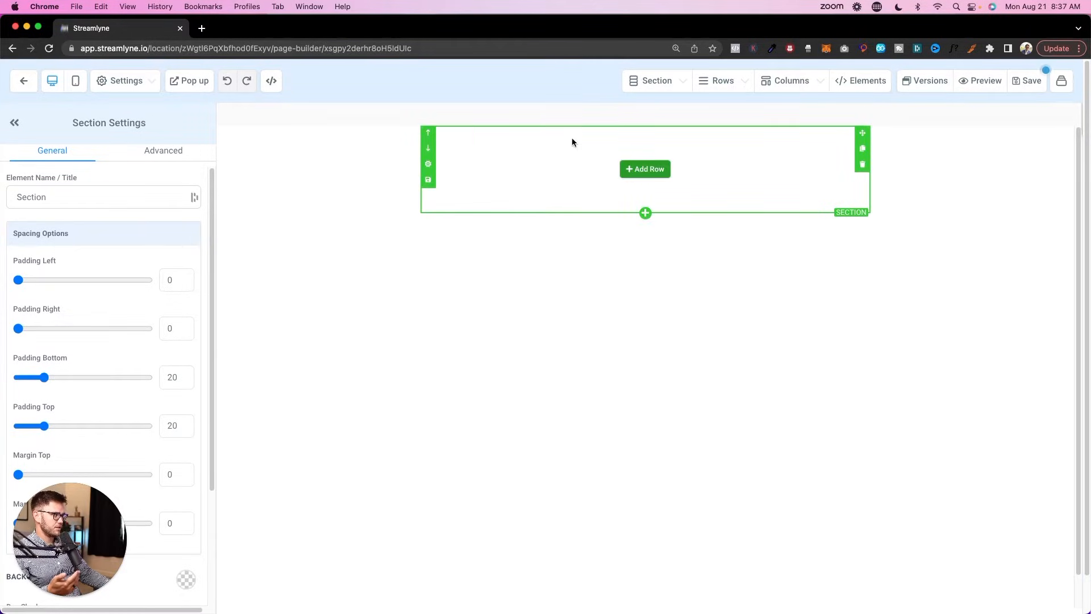
{"action": "left_click", "coordinate": [861, 165]}
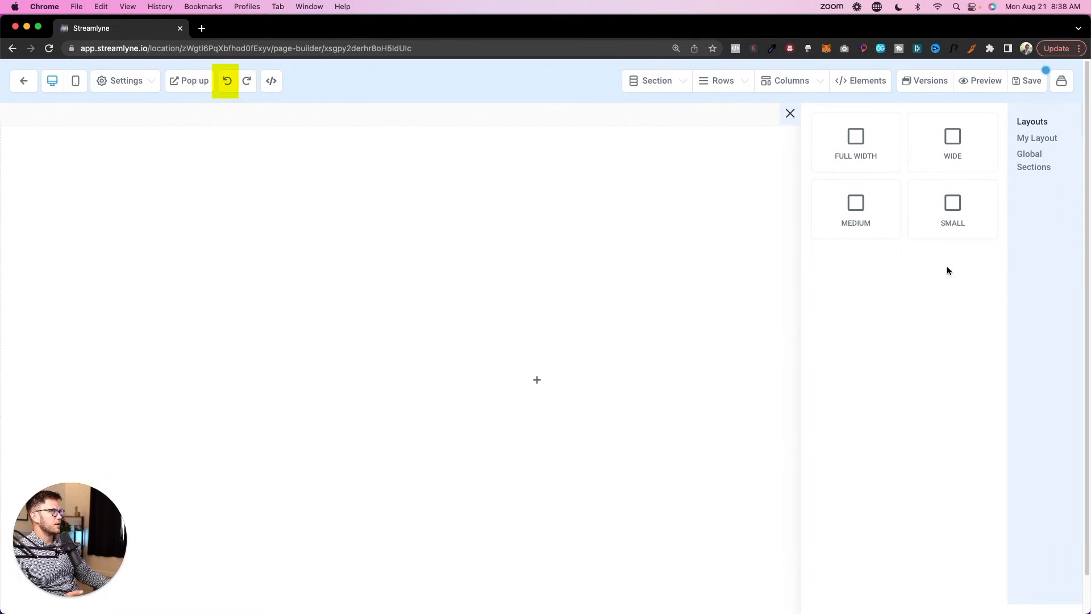
Add a full-width section to the blank page and place a one-column row inside it.
{"action": "left_click", "coordinate": [861, 147]}
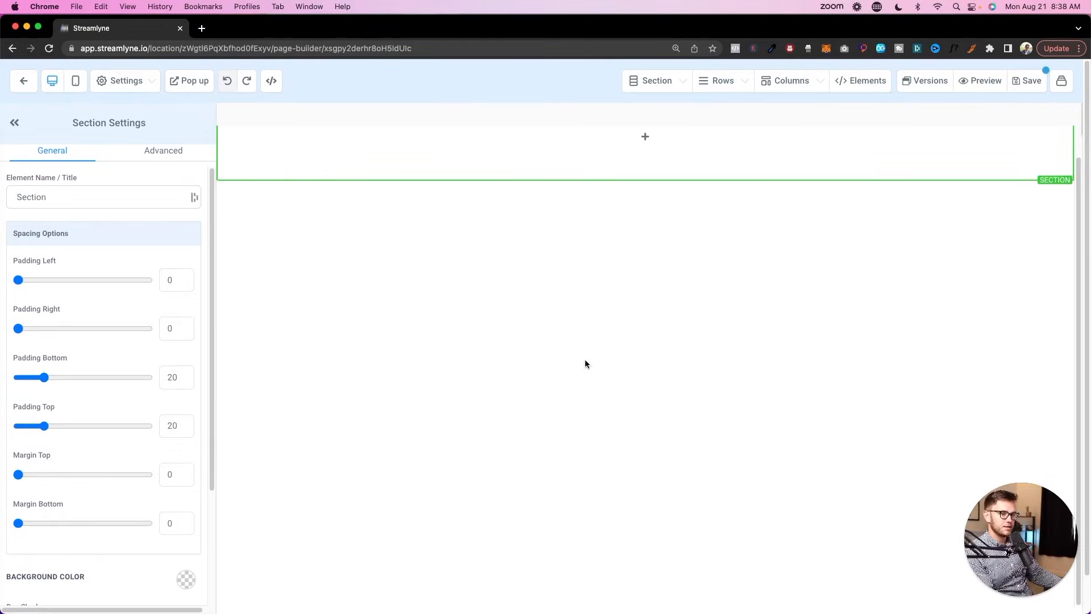
{"action": "scroll", "coordinate": [588, 359], "scroll_direction": "up", "scroll_amount": 1}
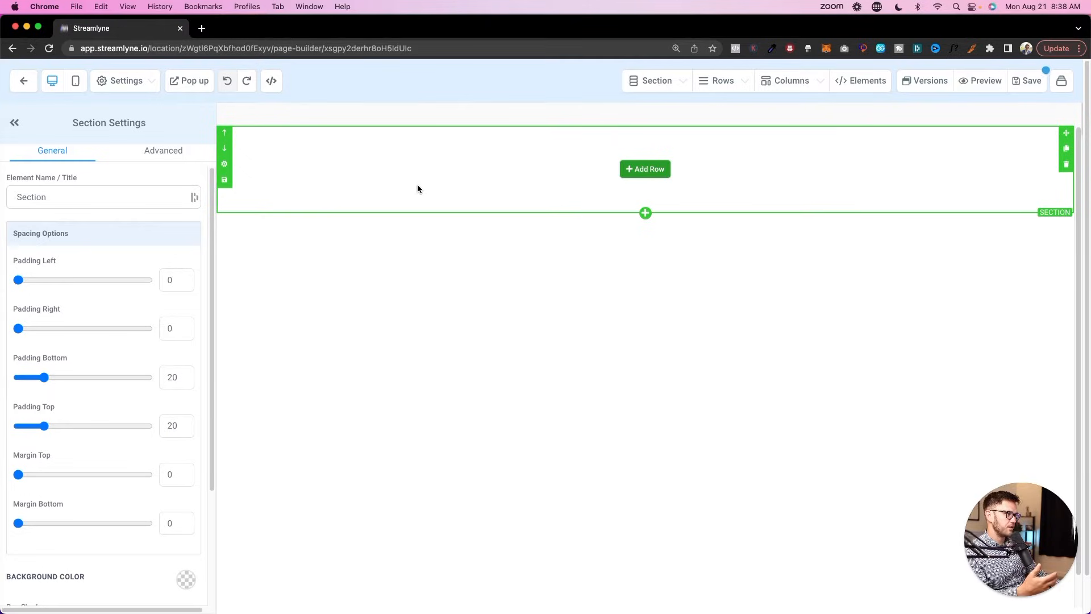
{"action": "left_click", "coordinate": [646, 170]}
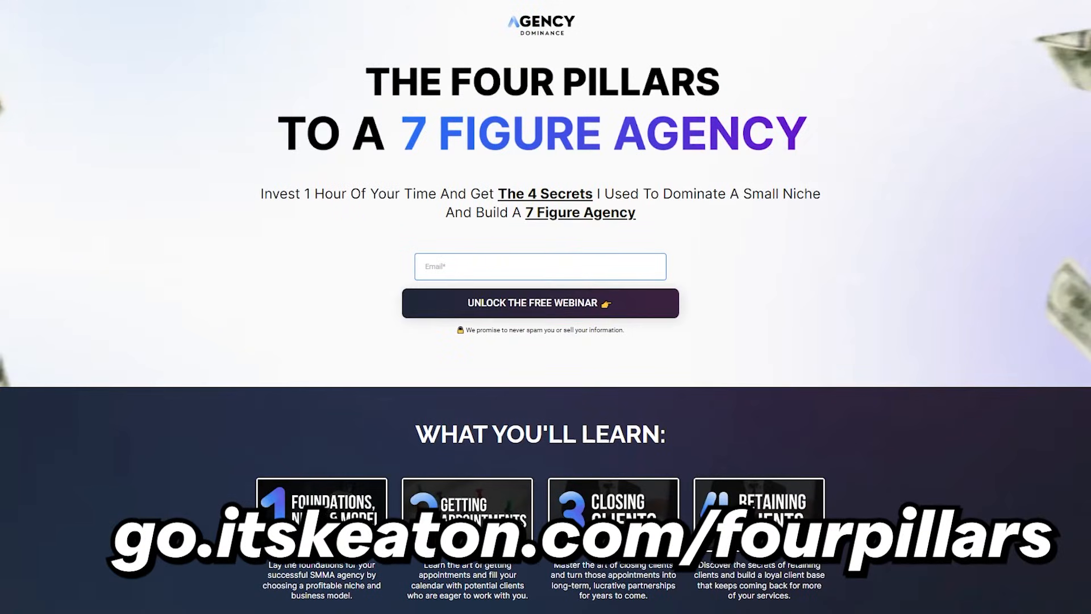
{"action": "scroll", "coordinate": [545, 341], "scroll_direction": "down", "scroll_amount": 1}
{"action": "scroll", "coordinate": [545, 340], "scroll_direction": "down", "scroll_amount": 3}
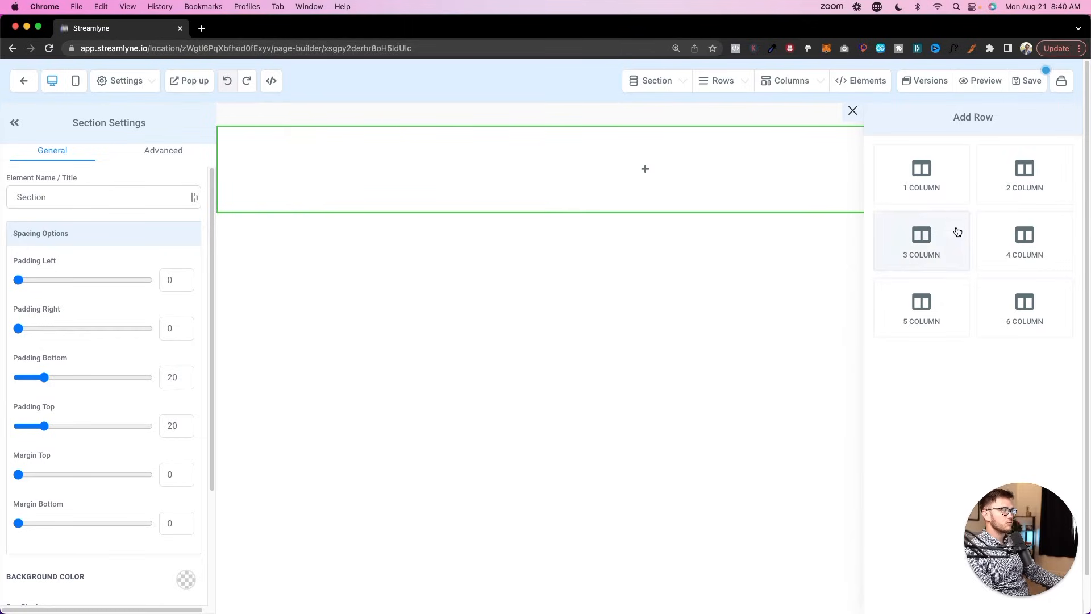
{"action": "left_click", "coordinate": [916, 176]}
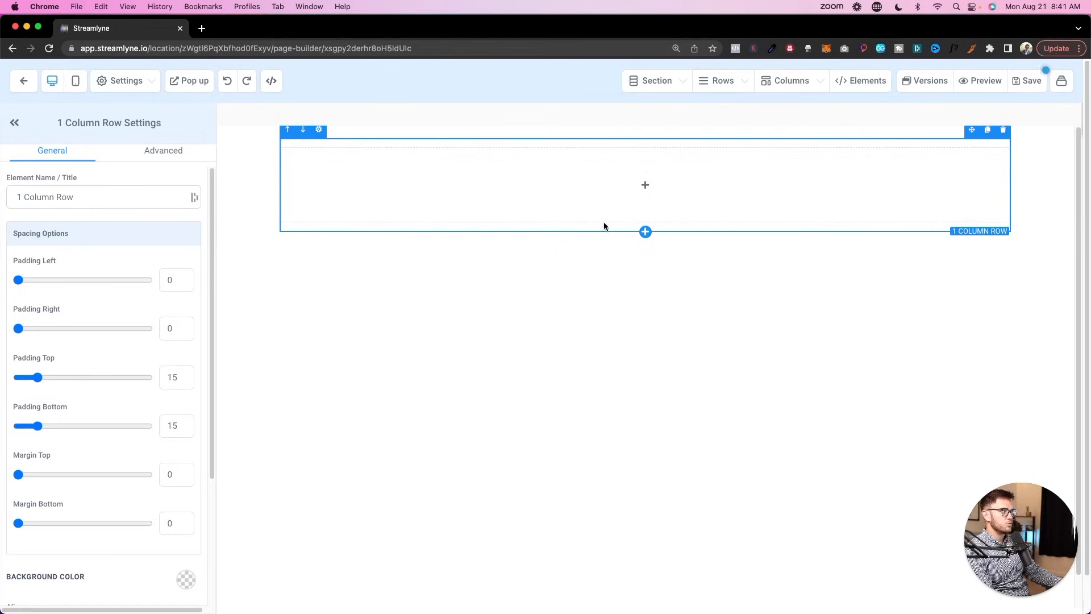
{"action": "left_click", "coordinate": [644, 232]}
{"action": "left_click", "coordinate": [1051, 178]}
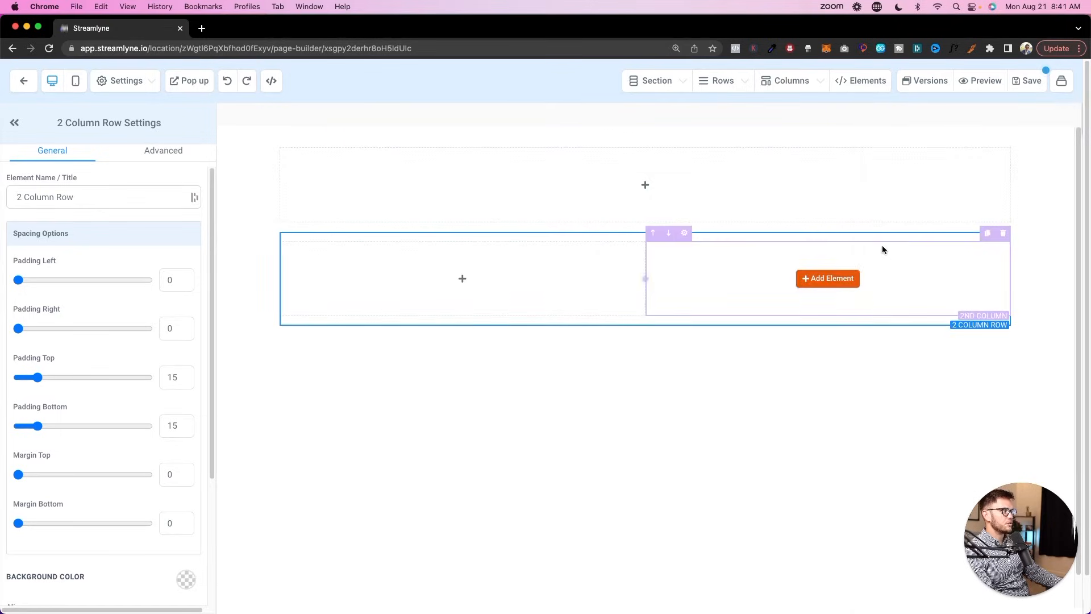
{"action": "left_click", "coordinate": [1003, 233]}
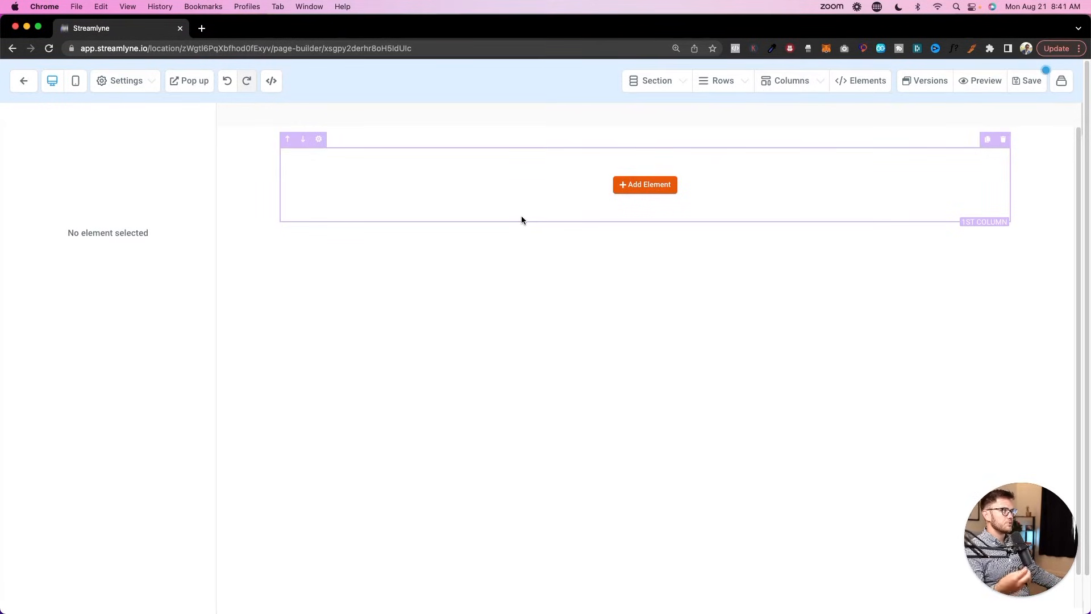
Browse the available page elements and add an Image element to the row's column.
{"action": "left_click", "coordinate": [634, 186]}
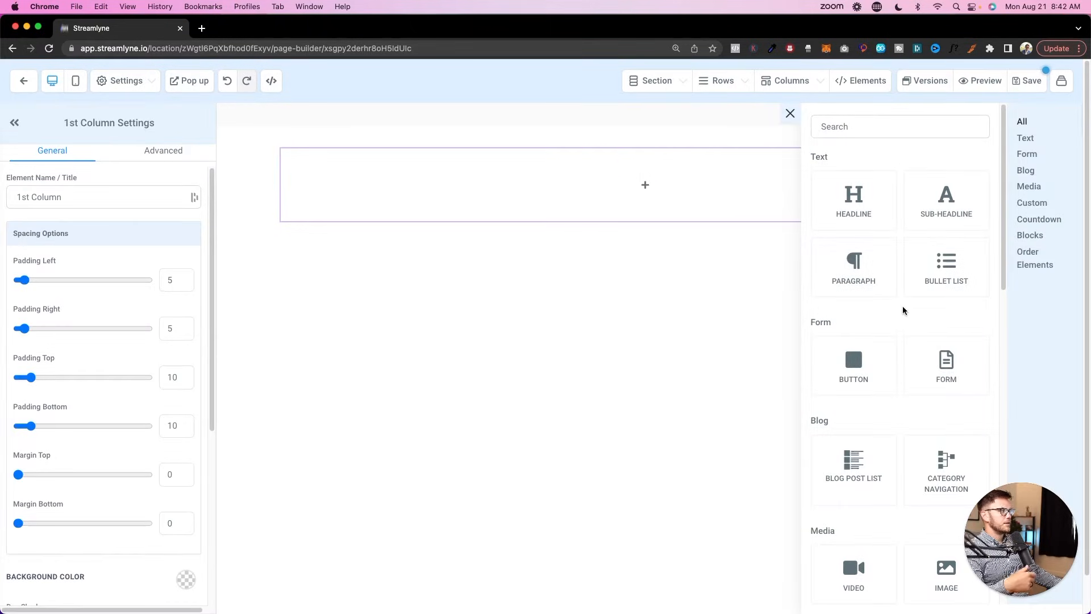
{"action": "scroll", "coordinate": [902, 306], "scroll_direction": "down", "scroll_amount": 2}
{"action": "scroll", "coordinate": [902, 302], "scroll_direction": "down", "scroll_amount": 8}
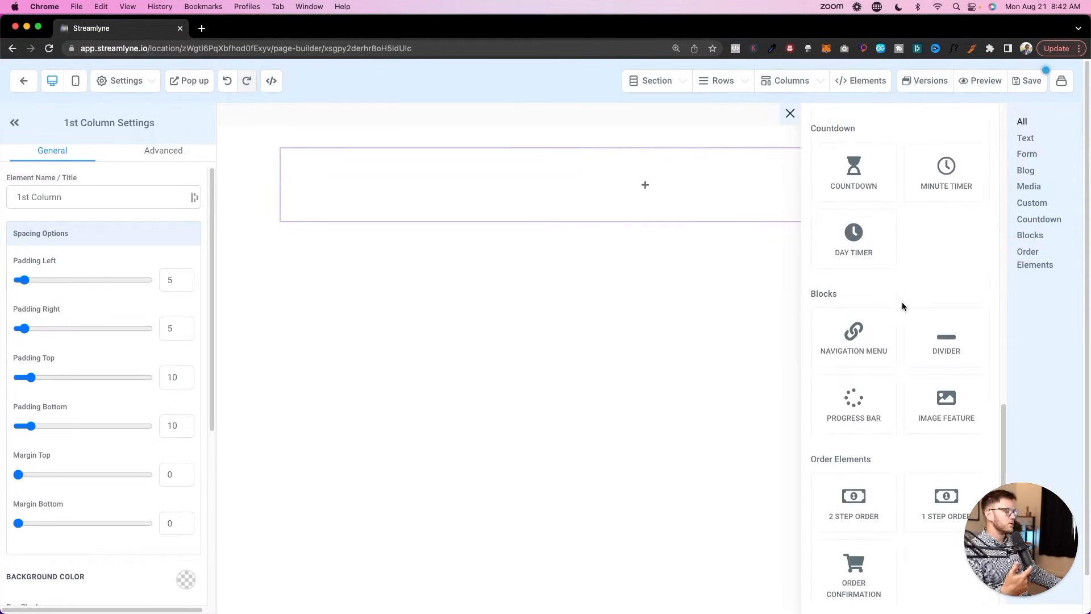
{"action": "scroll", "coordinate": [902, 302], "scroll_direction": "up", "scroll_amount": 10}
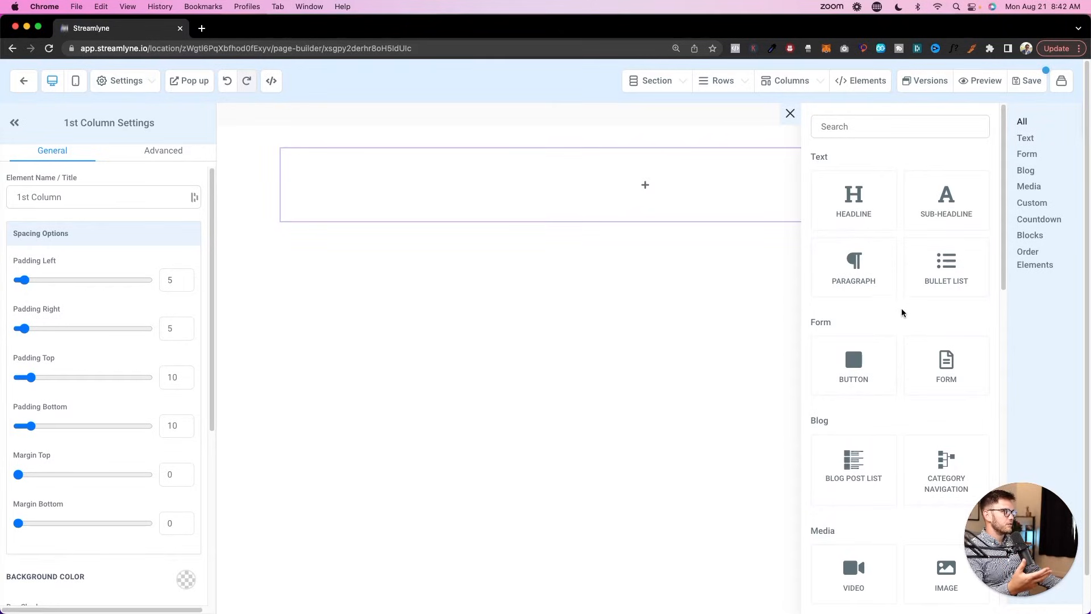
{"action": "scroll", "coordinate": [906, 304], "scroll_direction": "down", "scroll_amount": 4}
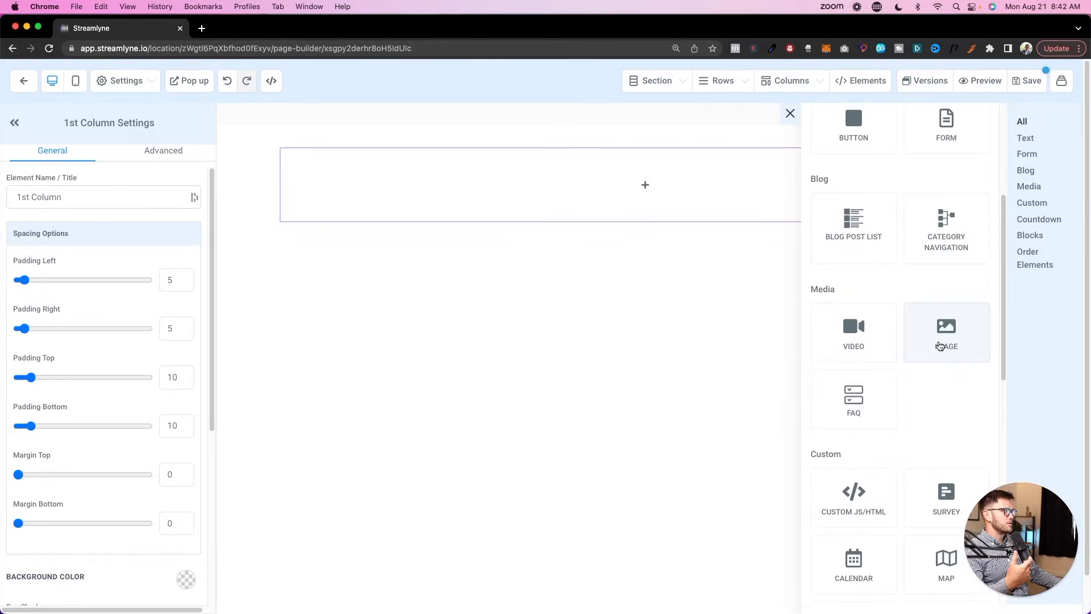
{"action": "left_click", "coordinate": [940, 342]}
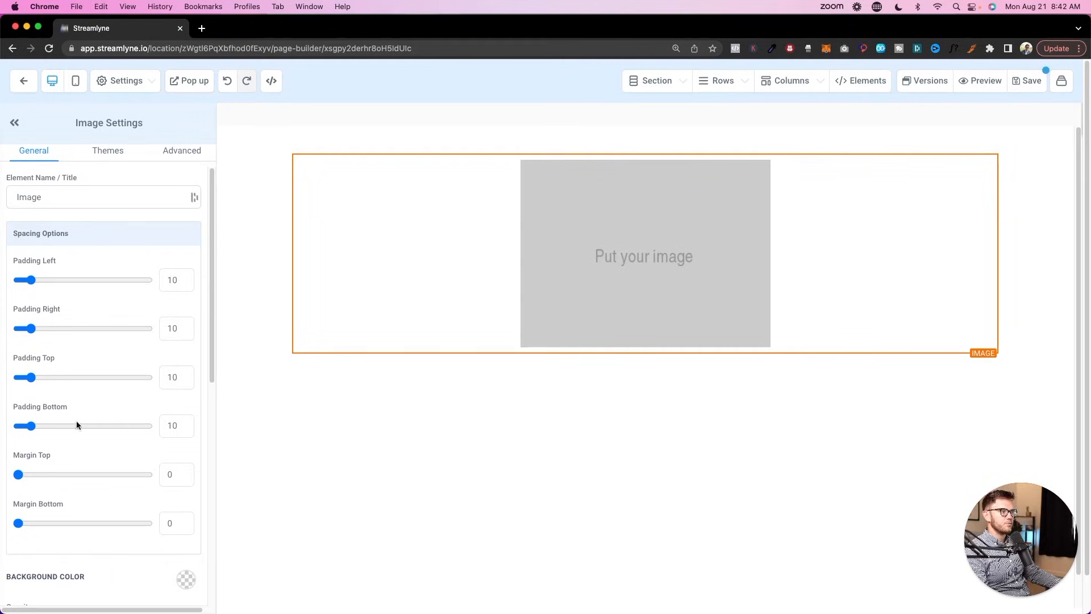
Examine the settings of the image element and its section, including the image's general options, themes and advanced settings.
{"action": "scroll", "coordinate": [76, 502], "scroll_direction": "down", "scroll_amount": 8}
{"action": "scroll", "coordinate": [91, 378], "scroll_direction": "up", "scroll_amount": 10}
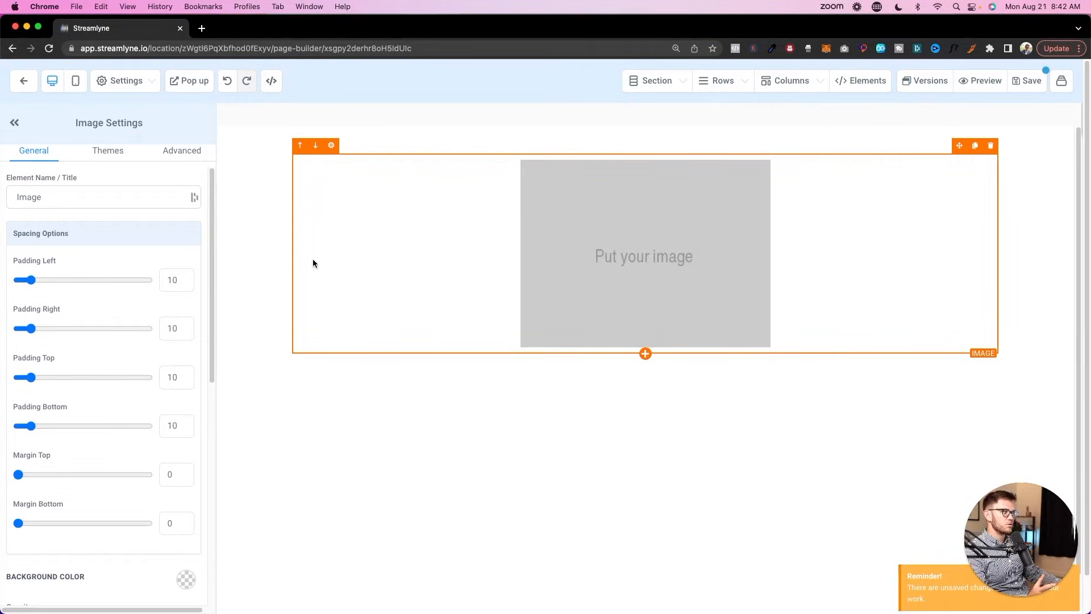
{"action": "left_click", "coordinate": [226, 267]}
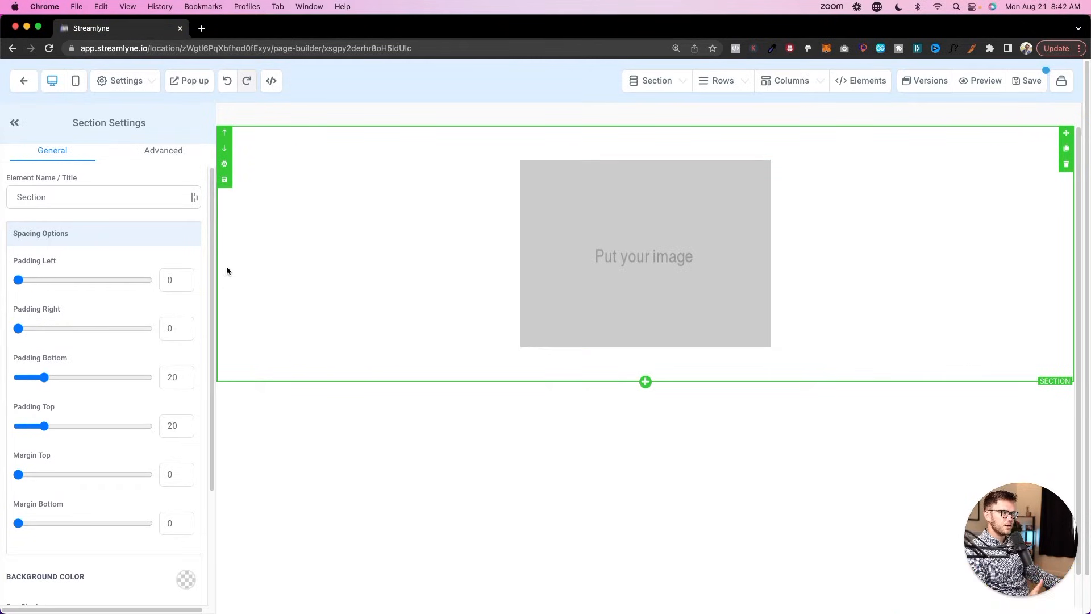
{"action": "left_click_drag", "start_coordinate": [151, 126], "coordinate": [117, 112]}
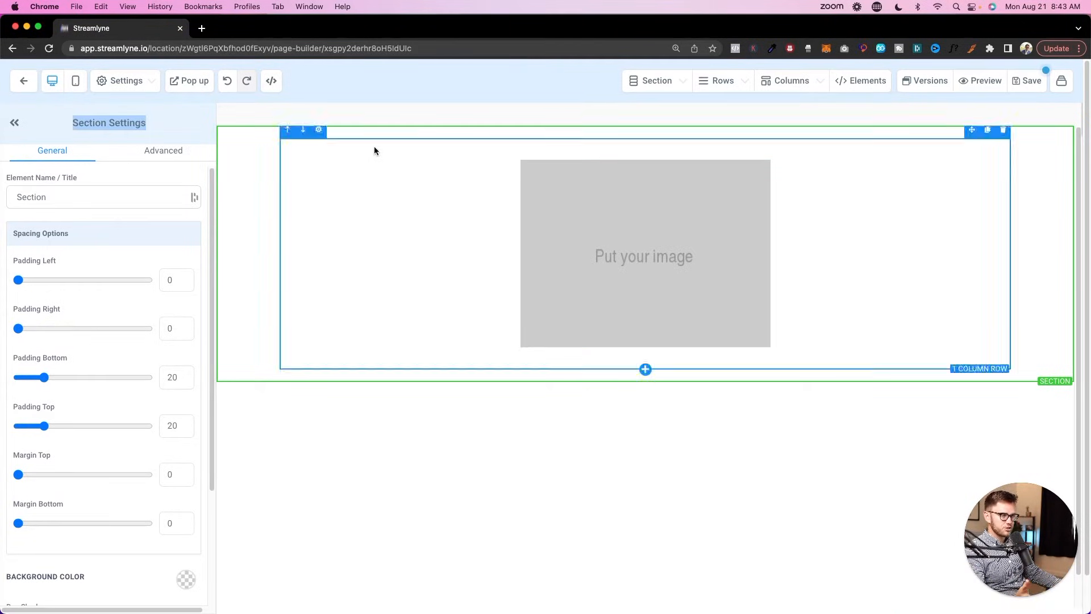
{"action": "left_click", "coordinate": [599, 229]}
{"action": "scroll", "coordinate": [17, 248], "scroll_direction": "down", "scroll_amount": 5}
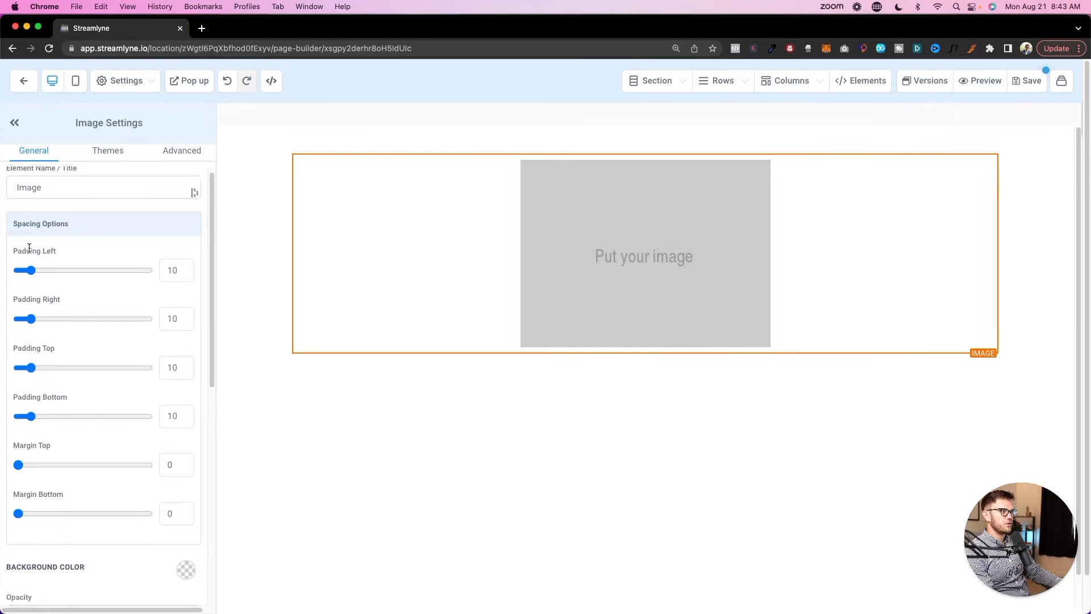
{"action": "scroll", "coordinate": [94, 230], "scroll_direction": "down", "scroll_amount": 6}
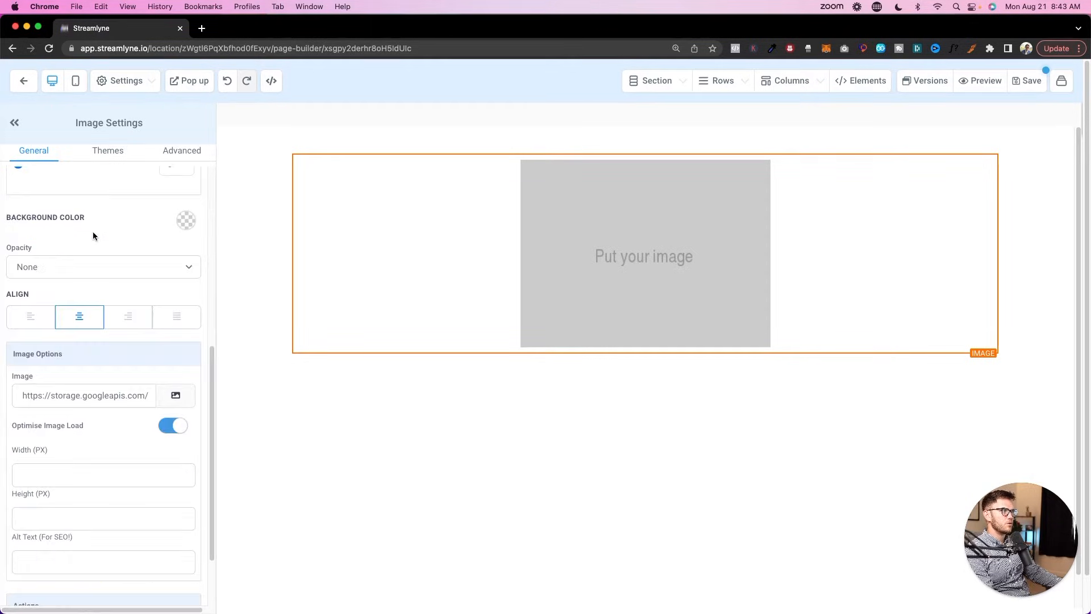
{"action": "left_click", "coordinate": [107, 151]}
{"action": "scroll", "coordinate": [79, 478], "scroll_direction": "down", "scroll_amount": 8}
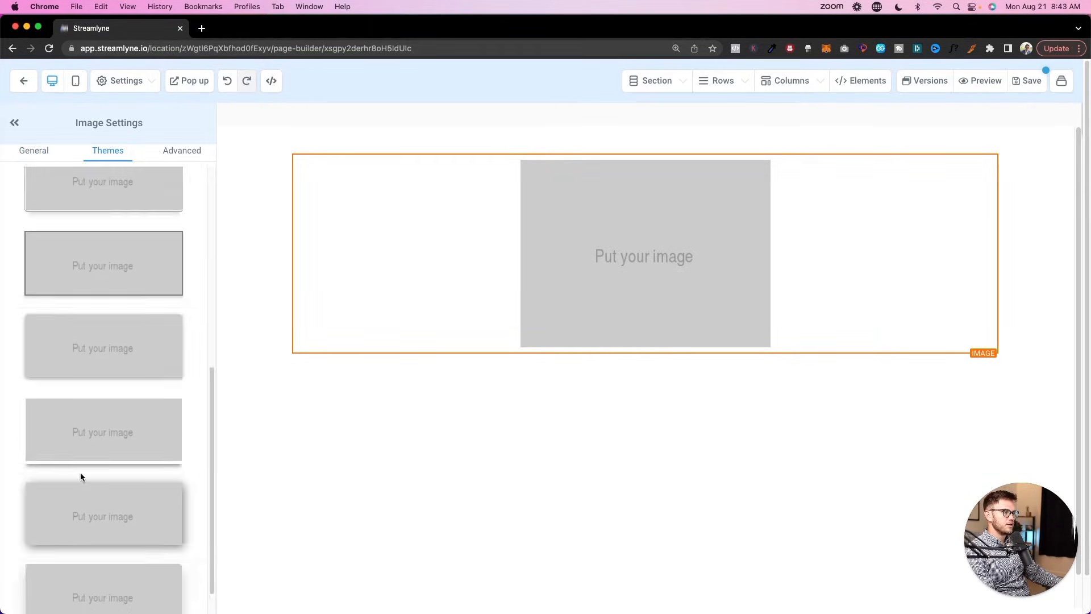
{"action": "scroll", "coordinate": [108, 454], "scroll_direction": "up", "scroll_amount": 8}
{"action": "scroll", "coordinate": [79, 291], "scroll_direction": "up", "scroll_amount": 2}
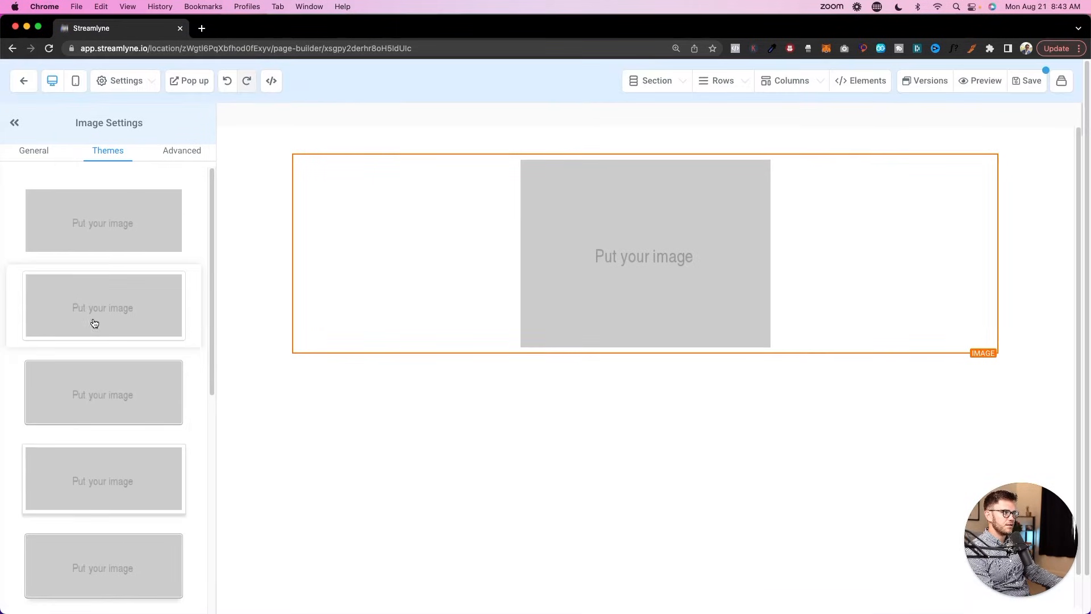
{"action": "left_click", "coordinate": [183, 150]}
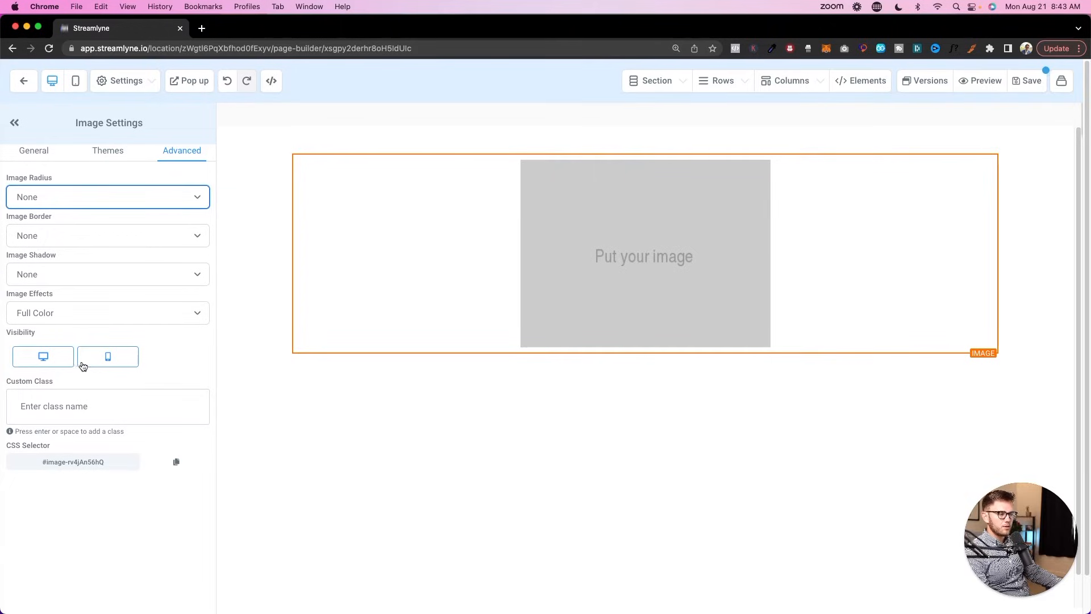
Upload "agency dominance logo.png" to the media library and use it in place of the image placeholder.
{"action": "left_click", "coordinate": [46, 159]}
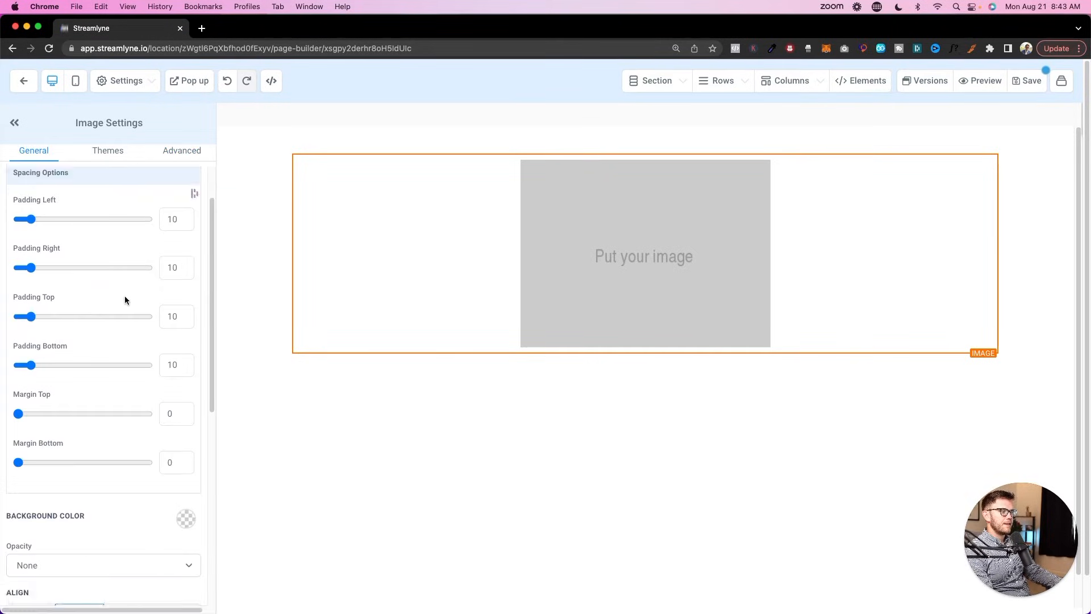
{"action": "scroll", "coordinate": [135, 299], "scroll_direction": "down", "scroll_amount": 5}
{"action": "scroll", "coordinate": [135, 298], "scroll_direction": "down", "scroll_amount": 5}
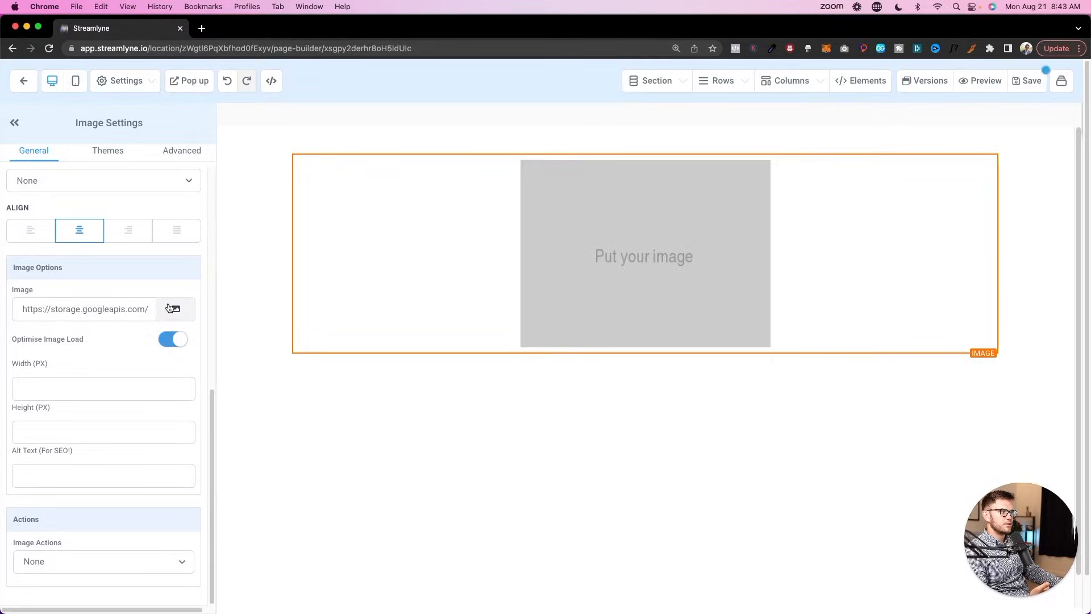
{"action": "left_click", "coordinate": [176, 308]}
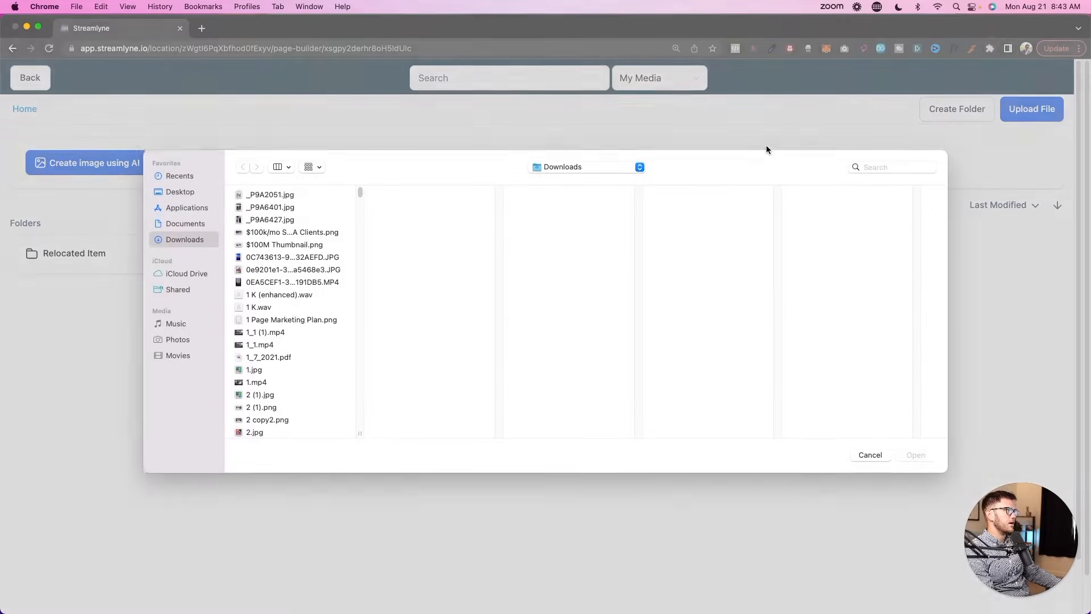
{"action": "left_click", "coordinate": [898, 170]}
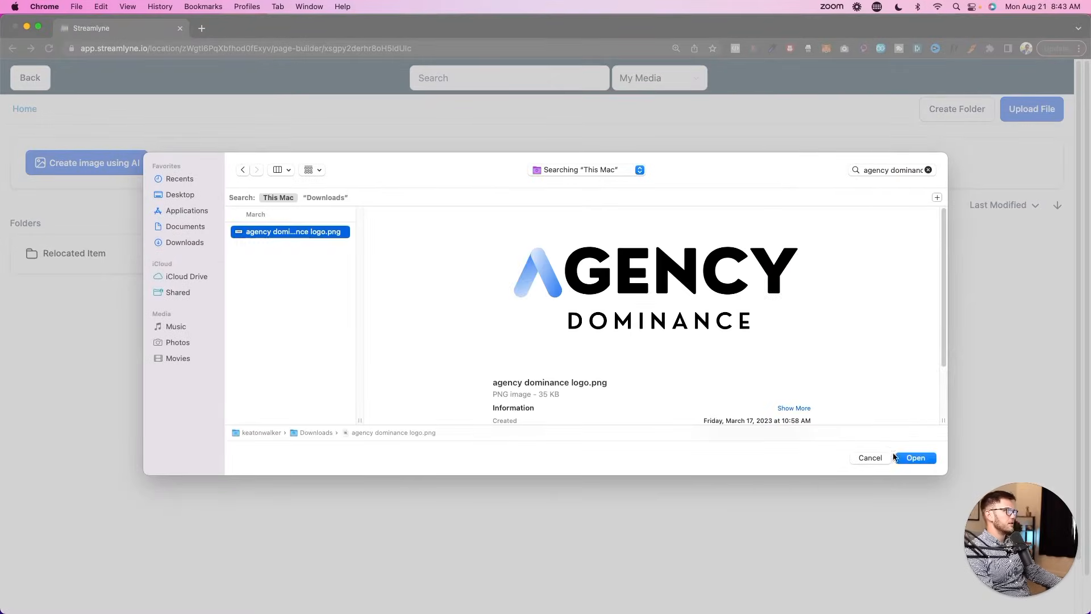
{"action": "left_click", "coordinate": [909, 457]}
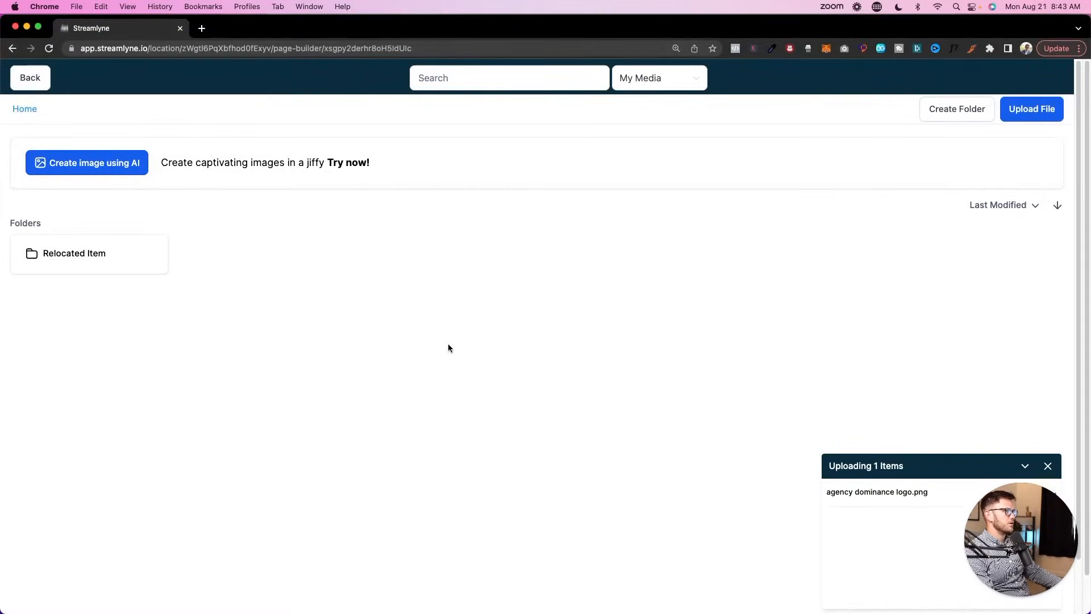
{"action": "left_click", "coordinate": [66, 340]}
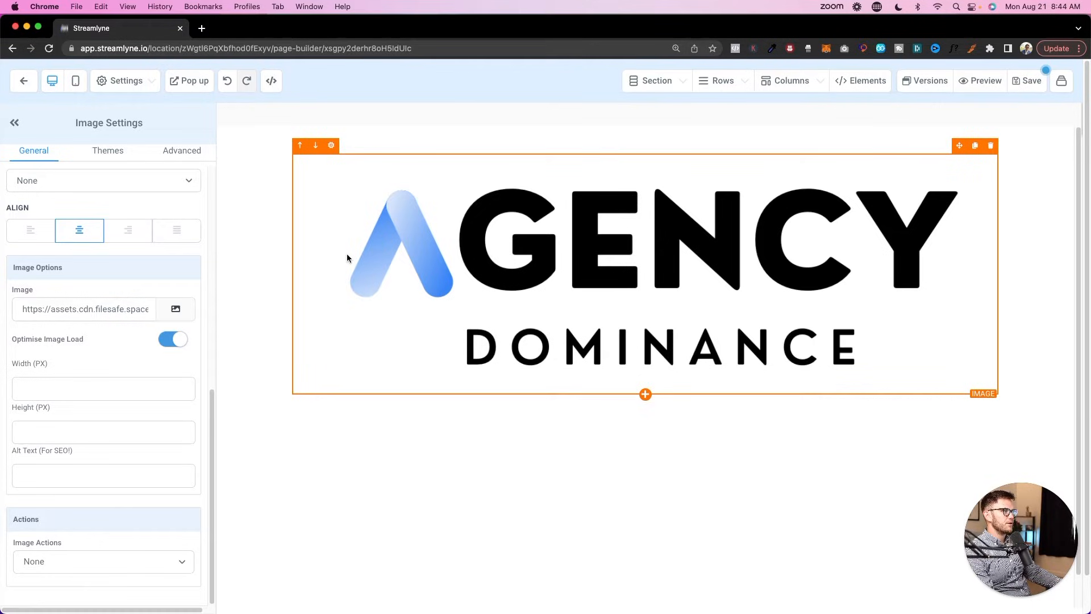
Set the logo image's width to 150 px in its image options.
{"action": "left_click", "coordinate": [55, 392]}
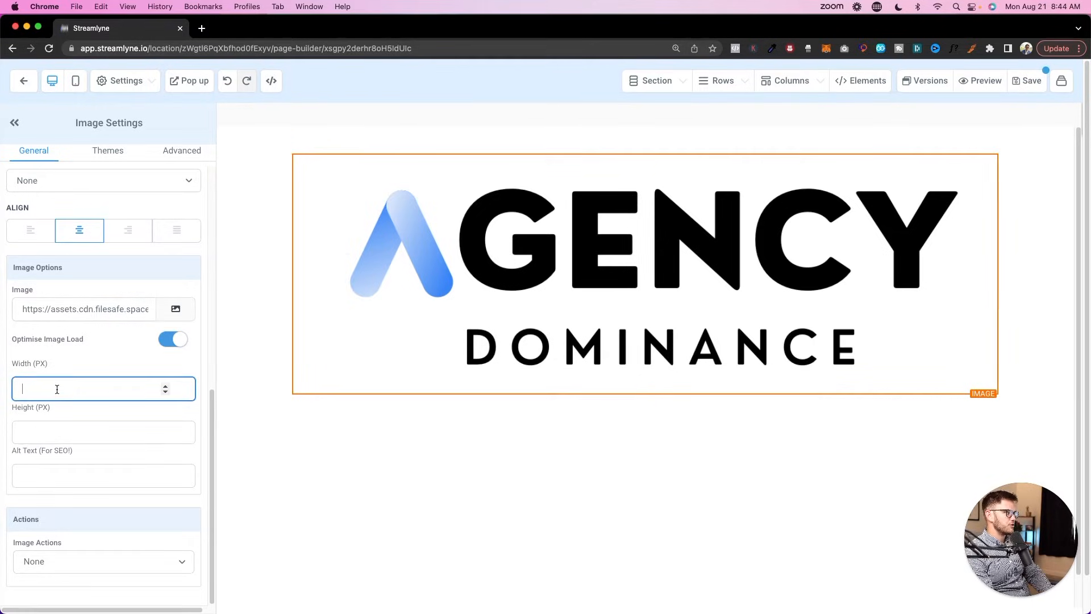
{"action": "type", "text": "100"}
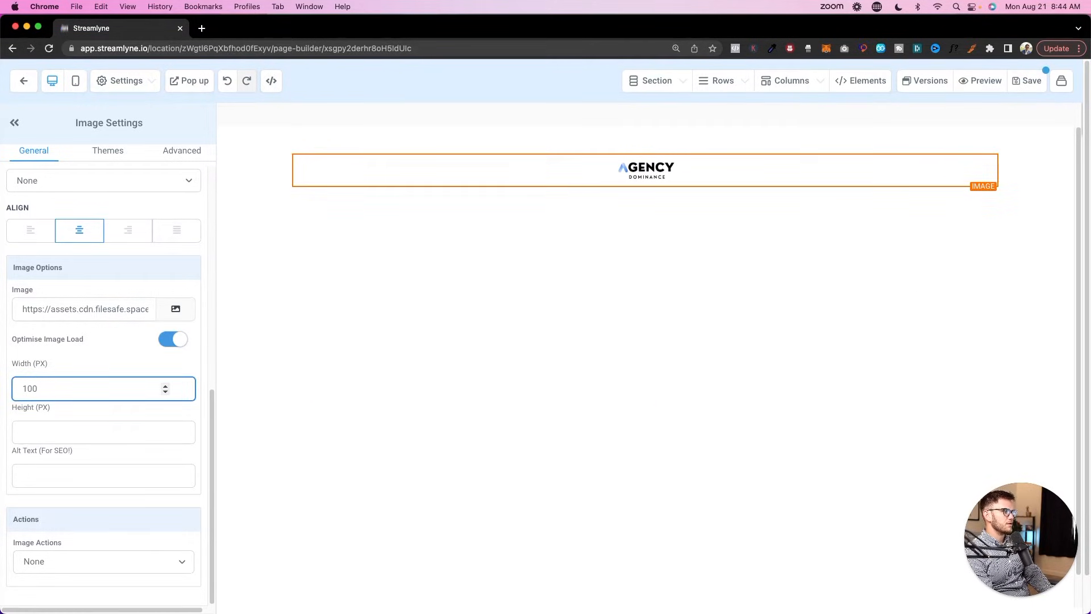
{"action": "key", "text": "BackSpace"}
{"action": "key", "text": "BackSpace"}
{"action": "type", "text": "50"}
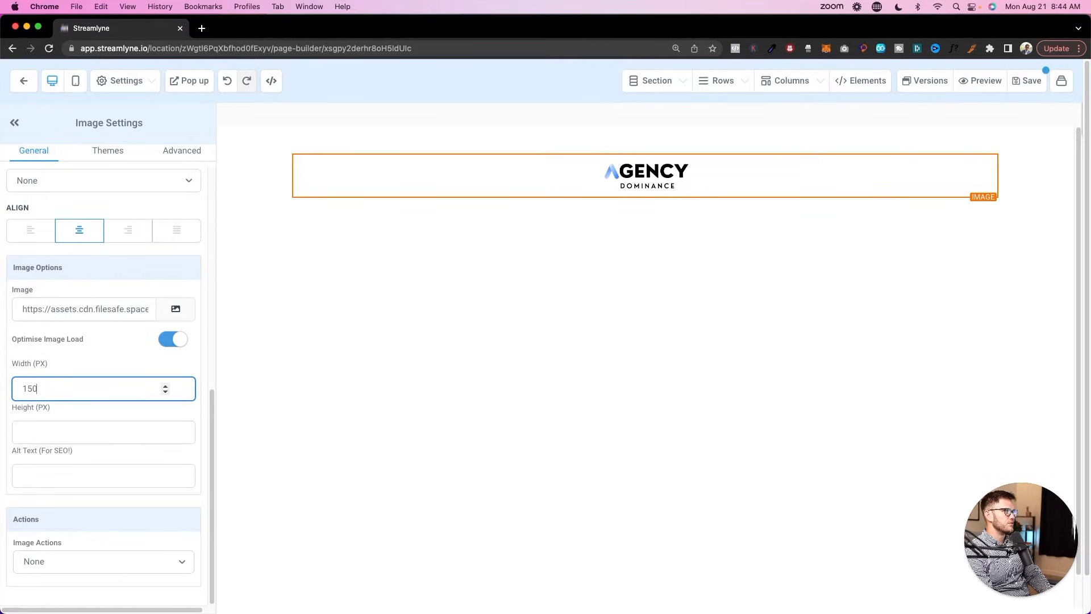
Try a height of 500 px on the logo image and clear the height value again.
{"action": "left_click", "coordinate": [69, 423]}
{"action": "type", "text": "500"}
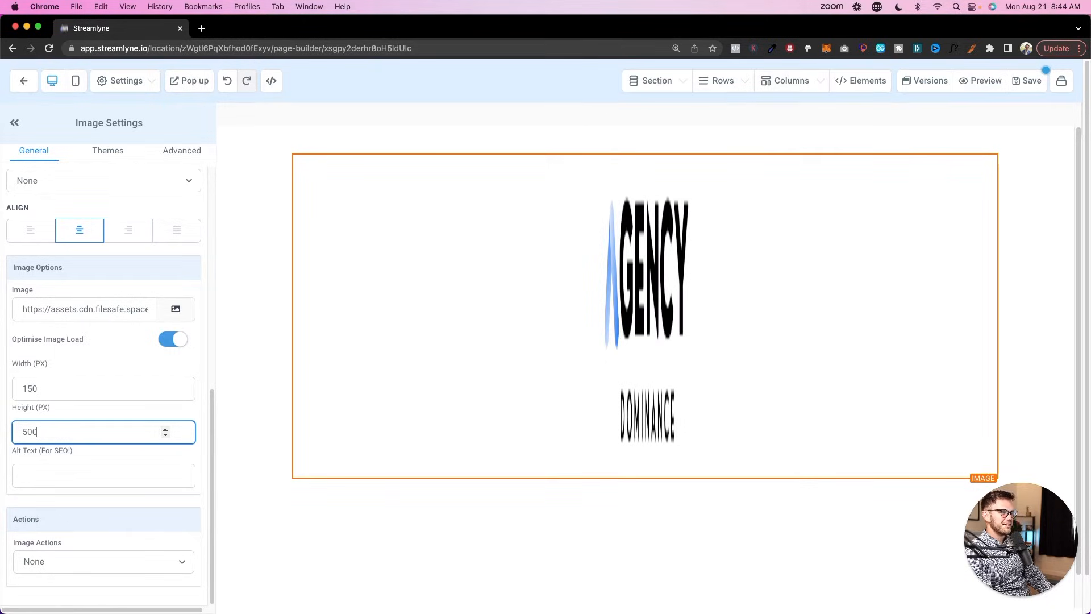
{"action": "key", "text": "BackSpace"}
{"action": "key", "text": "BackSpace"}
{"action": "key", "text": "BackSpace"}
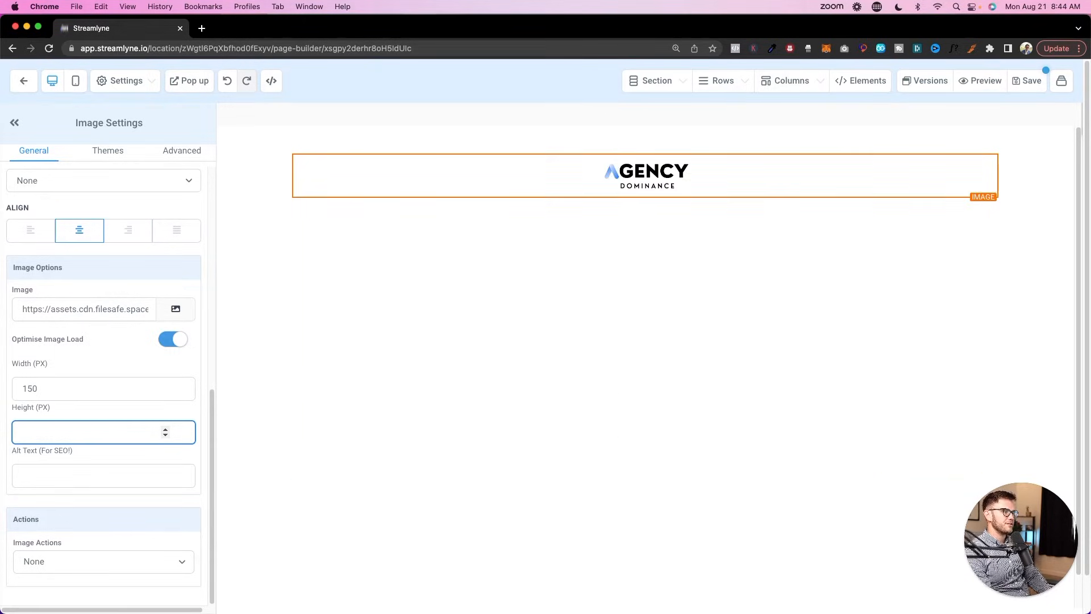
{"action": "key", "text": "Tab"}
{"action": "key", "text": "Tab"}
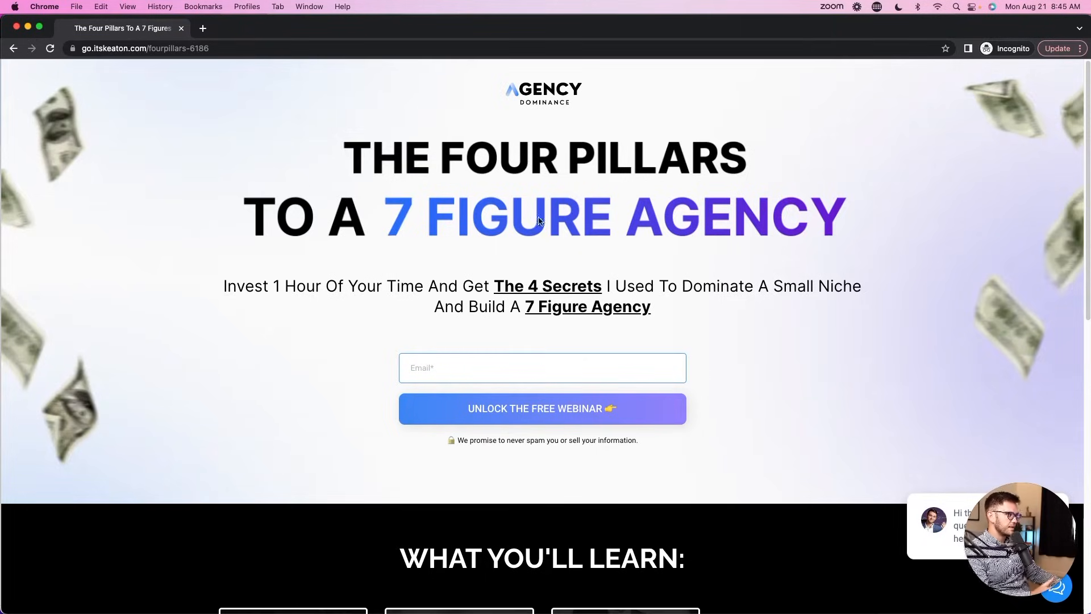
Add a Headline element below the logo and set its text to "The Four Pillars to a 7 Figure Agency".
{"action": "left_click_drag", "start_coordinate": [555, 225], "coordinate": [244, 267]}
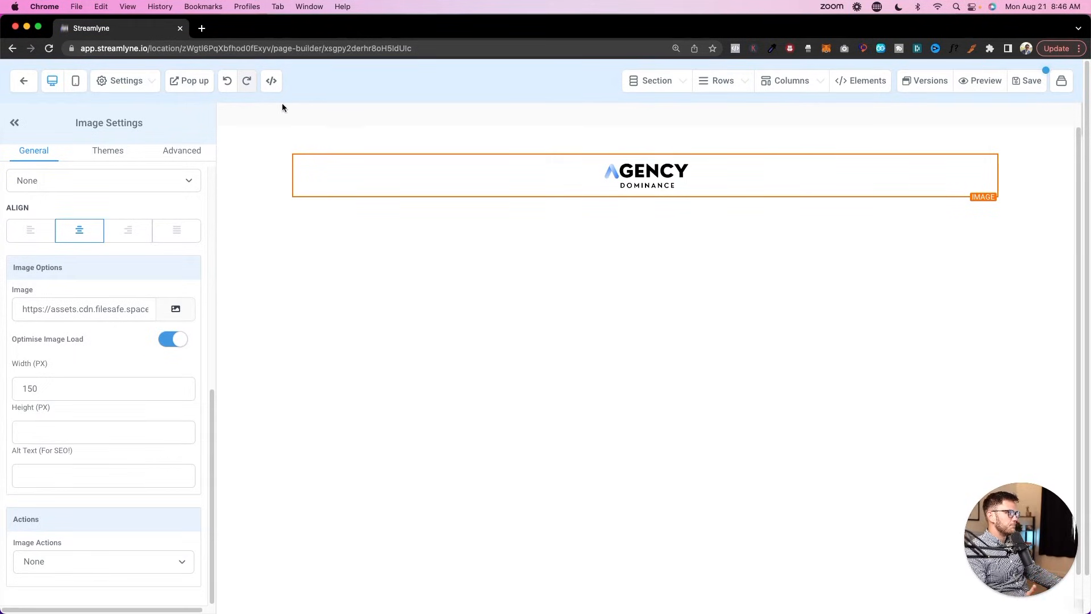
{"action": "left_click", "coordinate": [646, 199]}
{"action": "left_click", "coordinate": [646, 200]}
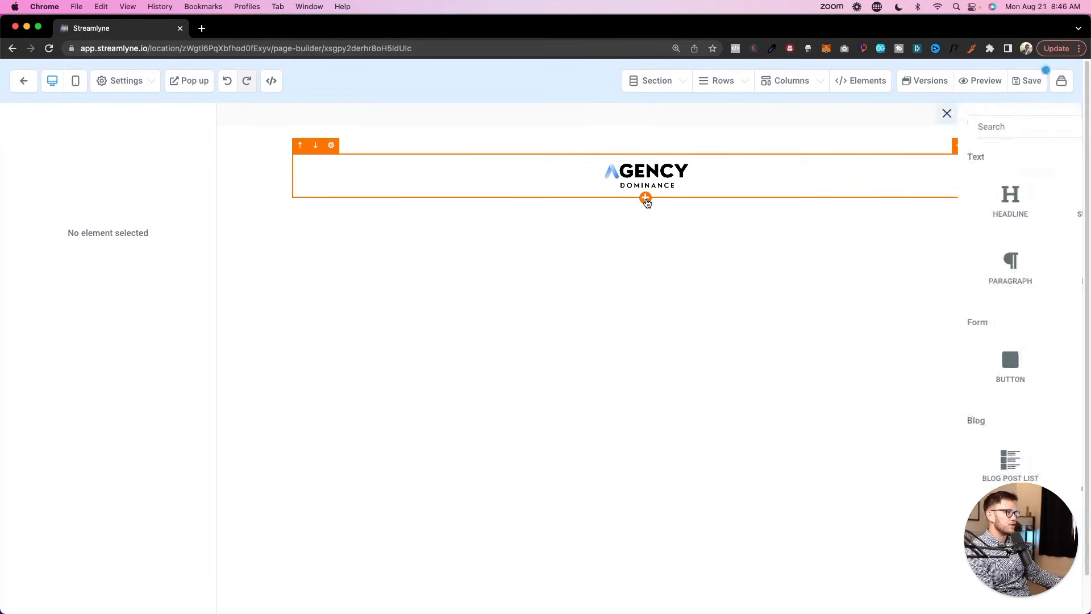
{"action": "left_click", "coordinate": [855, 200]}
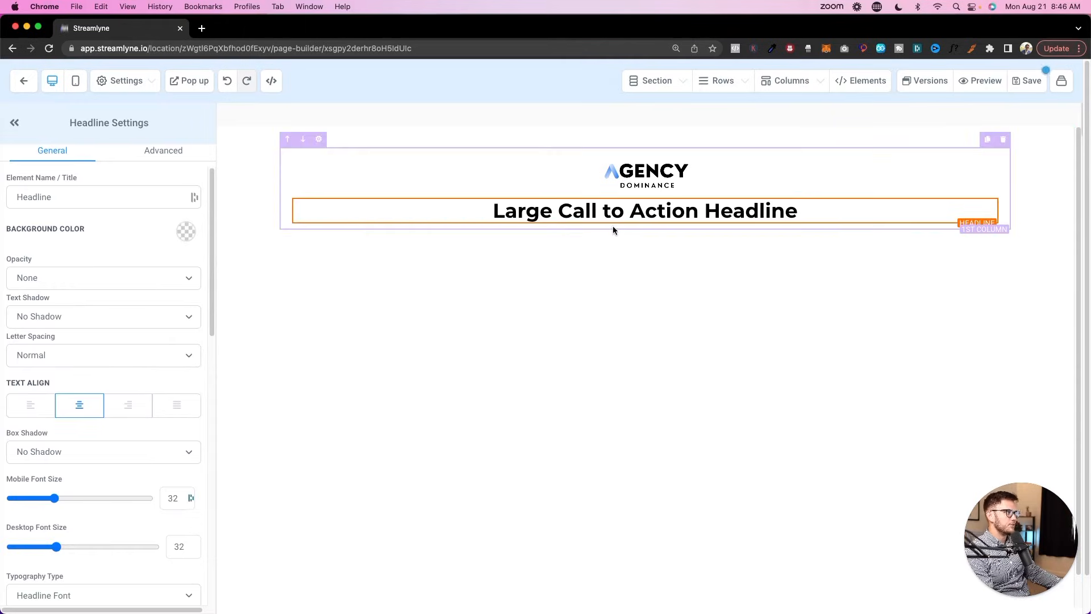
{"action": "left_click_drag", "start_coordinate": [481, 211], "coordinate": [733, 227]}
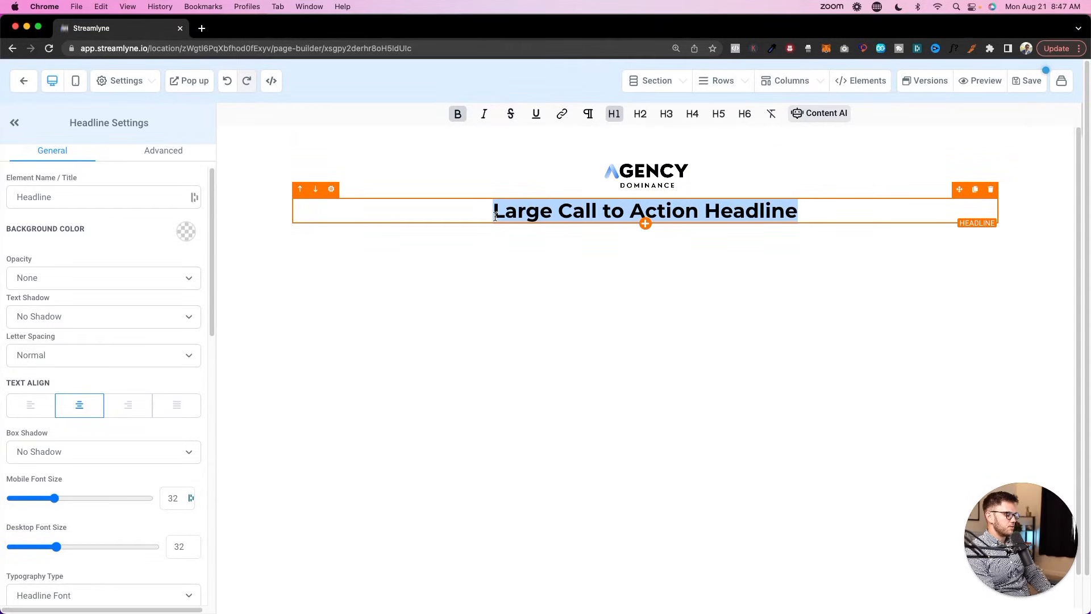
{"action": "type", "text": "The Four P"}
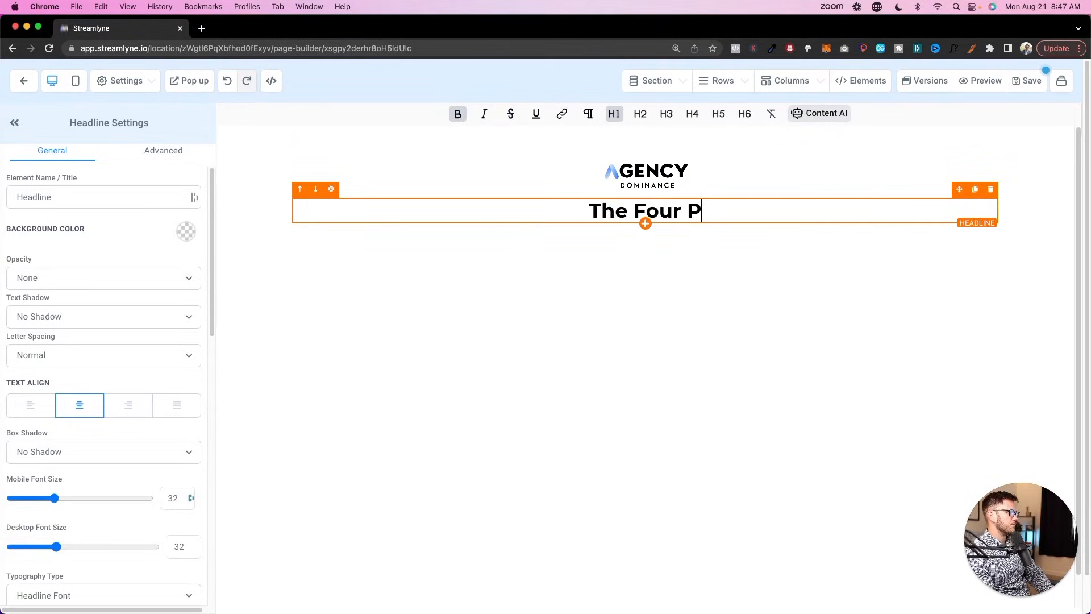
{"action": "type", "text": "illars to a 7 Figur"}
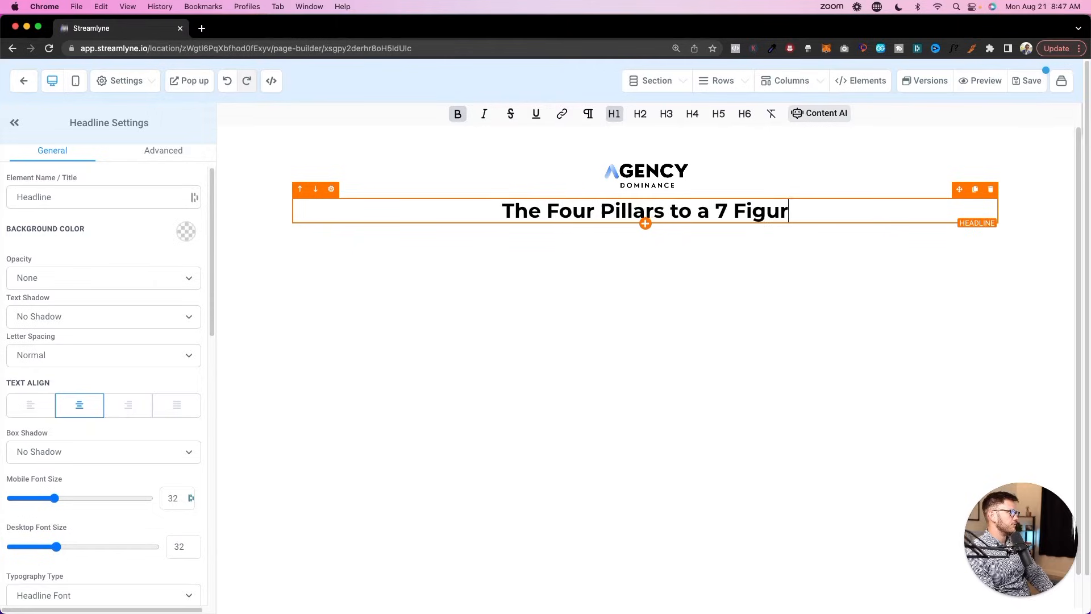
{"action": "type", "text": "e Agency"}
Set the headline's desktop font size to 100.
{"action": "scroll", "coordinate": [134, 382], "scroll_direction": "down", "scroll_amount": 10}
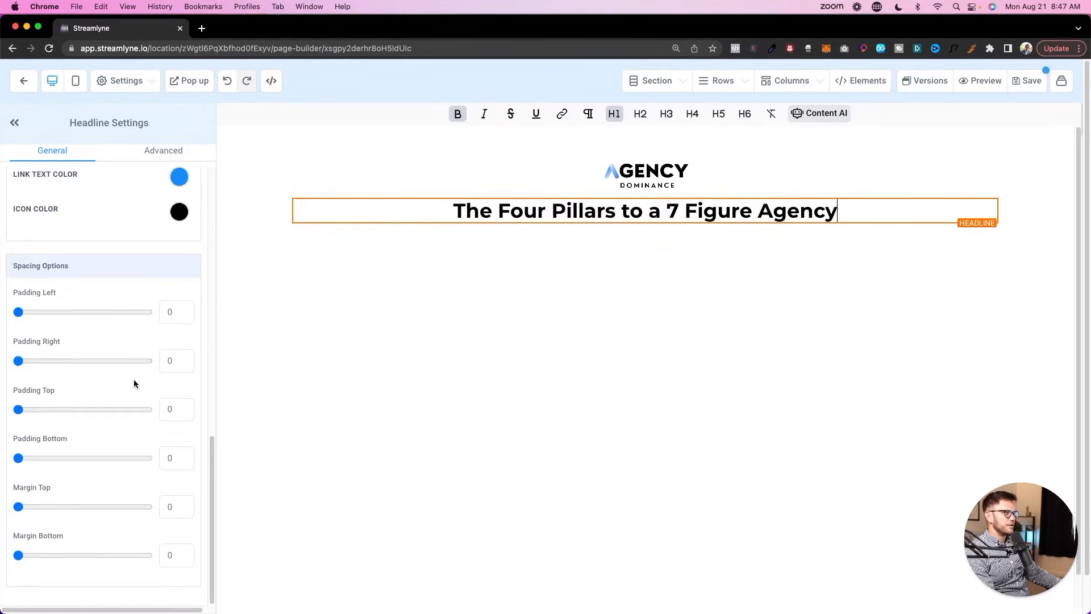
{"action": "scroll", "coordinate": [68, 480], "scroll_direction": "up", "scroll_amount": 8}
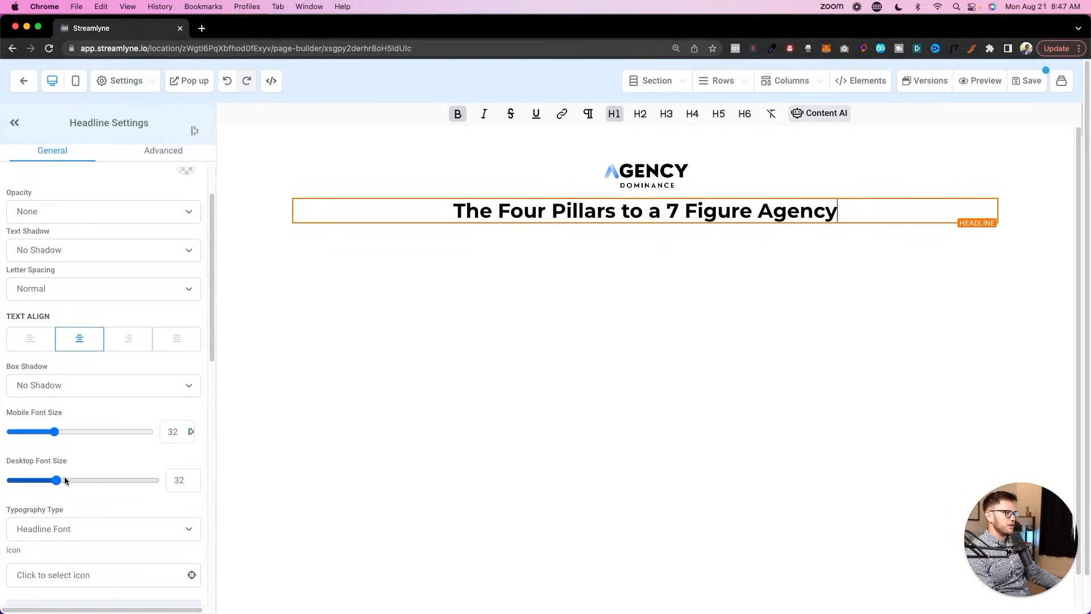
{"action": "left_click_drag", "start_coordinate": [56, 480], "coordinate": [172, 496]}
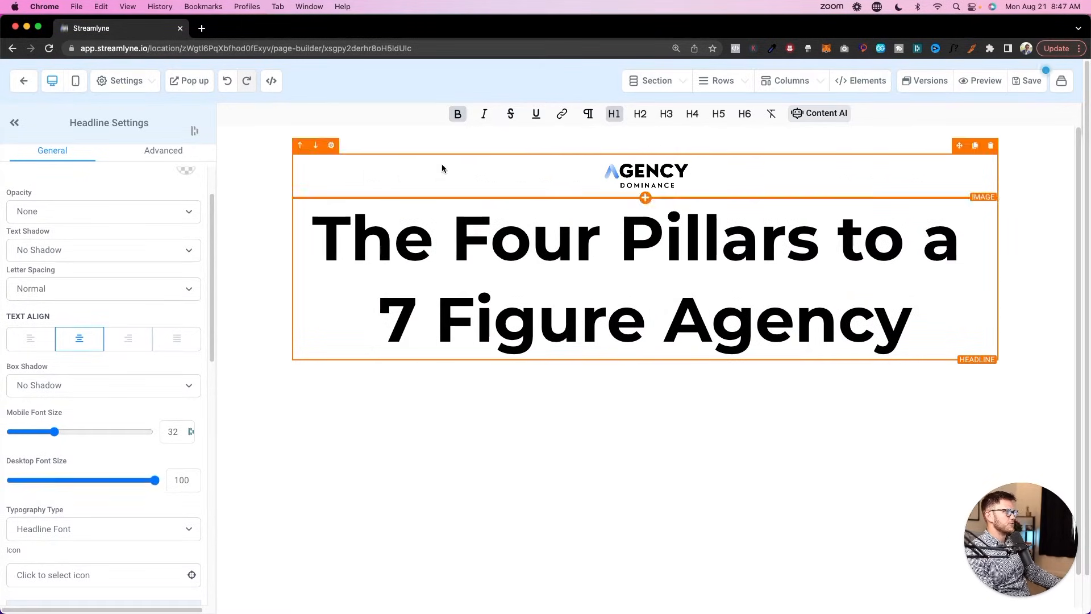
Set the headline's bold text color to the blue palette swatch.
{"action": "left_click", "coordinate": [391, 321]}
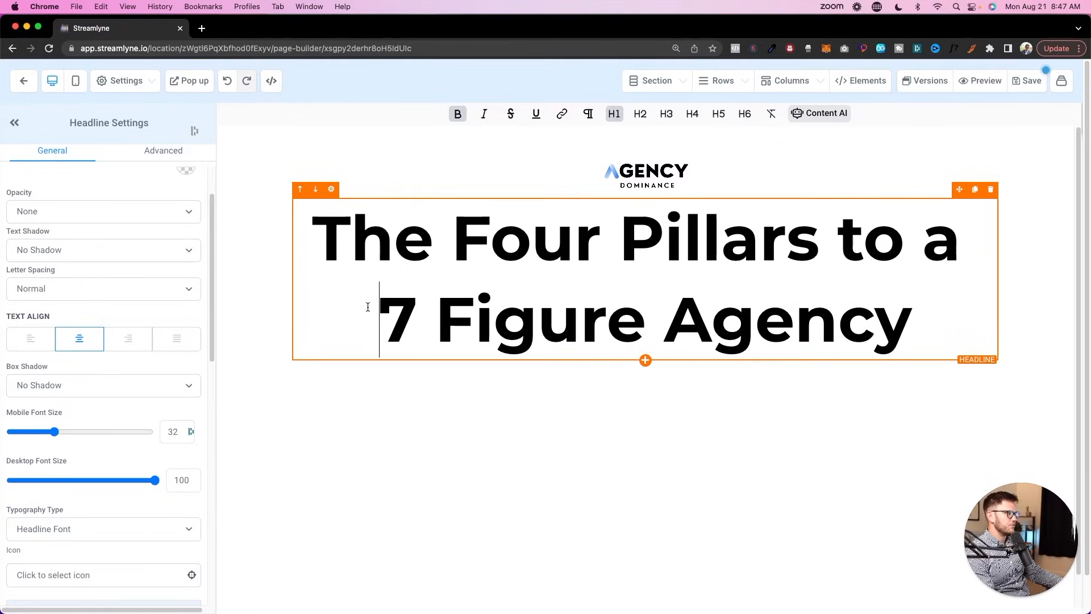
{"action": "key", "text": "shift+End"}
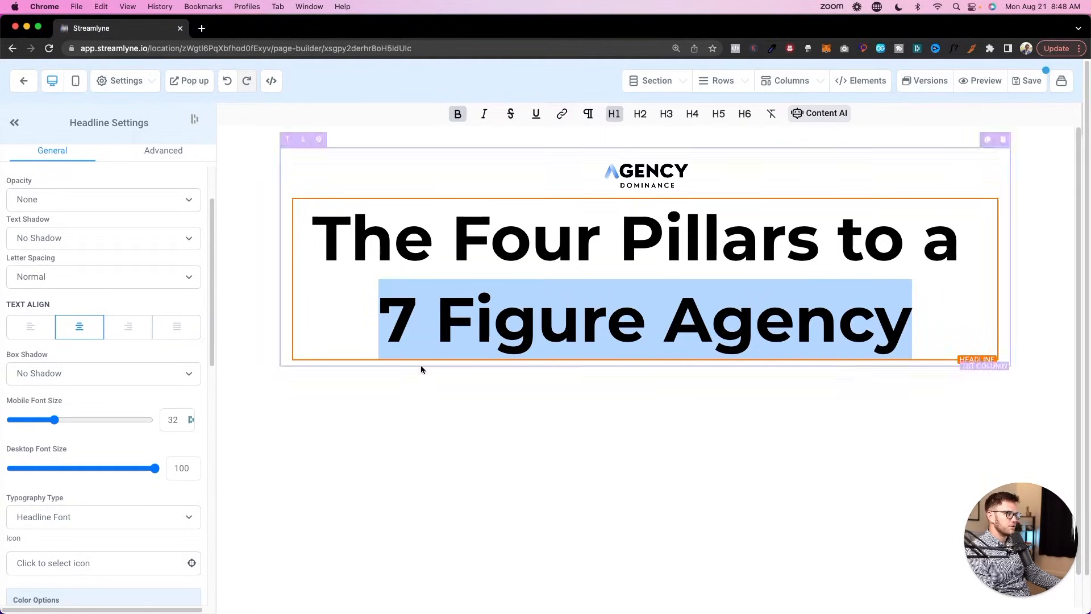
{"action": "scroll", "coordinate": [60, 386], "scroll_direction": "down", "scroll_amount": 5}
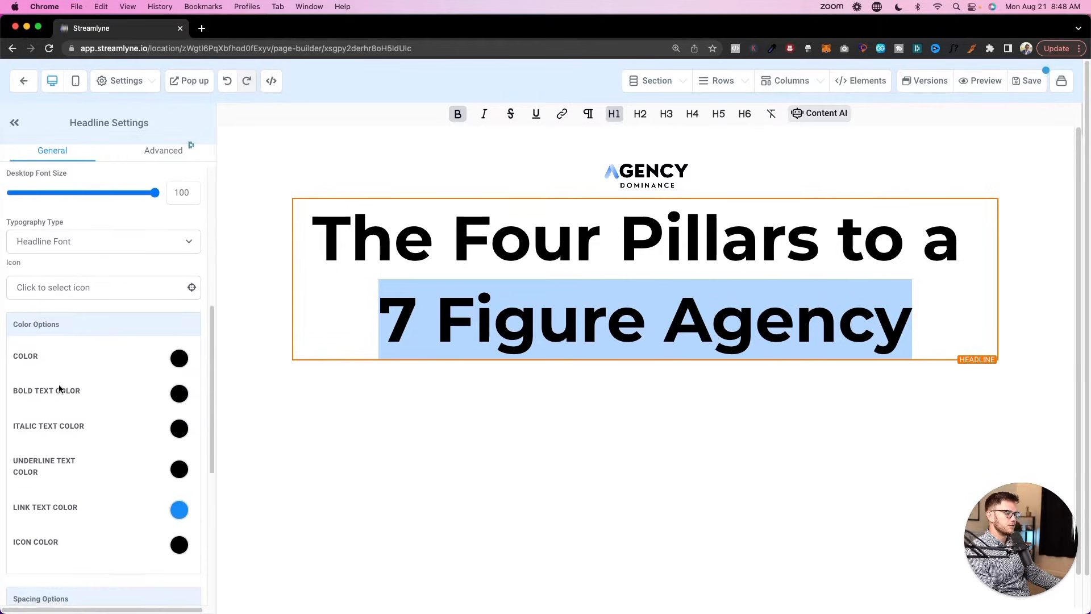
{"action": "scroll", "coordinate": [60, 385], "scroll_direction": "down", "scroll_amount": 2}
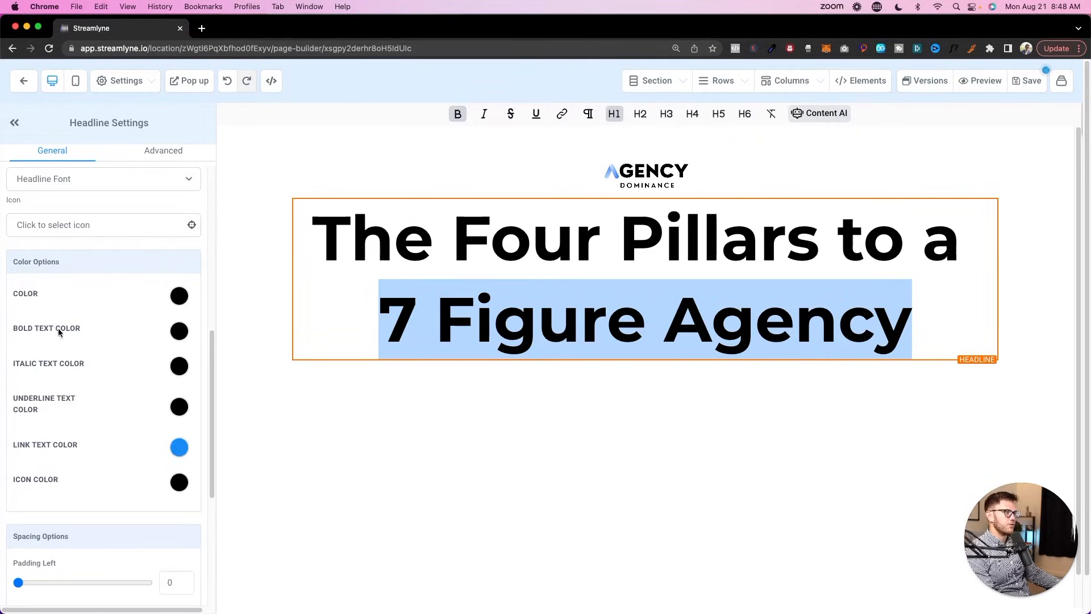
{"action": "left_click", "coordinate": [179, 331]}
{"action": "left_click", "coordinate": [44, 358]}
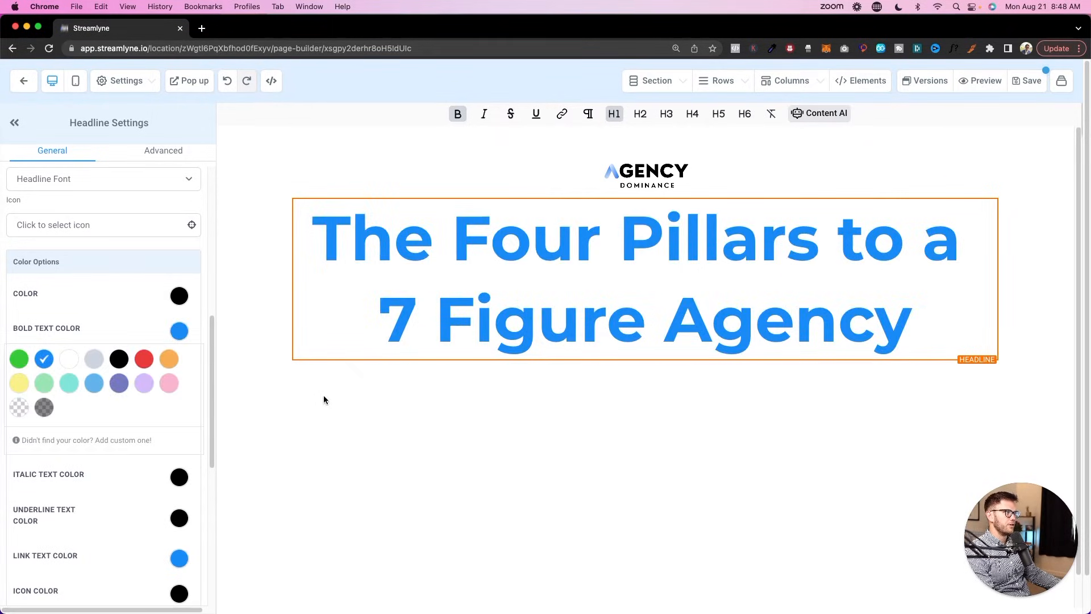
Remove bold formatting from "The Four Pillars to a" in the headline.
{"action": "triple_click", "coordinate": [438, 248]}
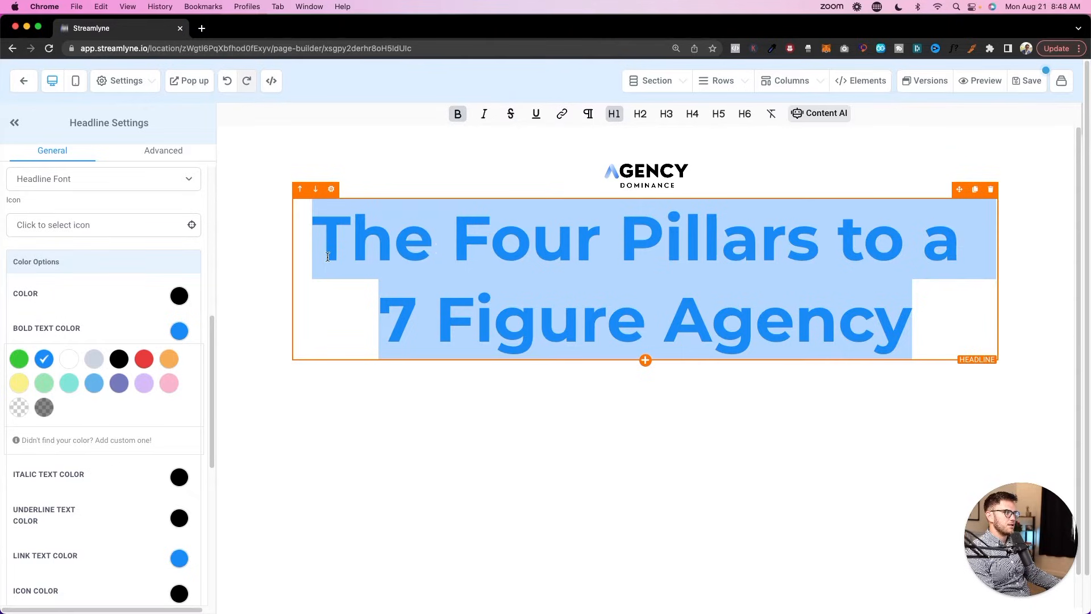
{"action": "left_click", "coordinate": [418, 319]}
{"action": "left_click_drag", "start_coordinate": [960, 247], "coordinate": [313, 260]}
{"action": "key", "text": "super+b"}
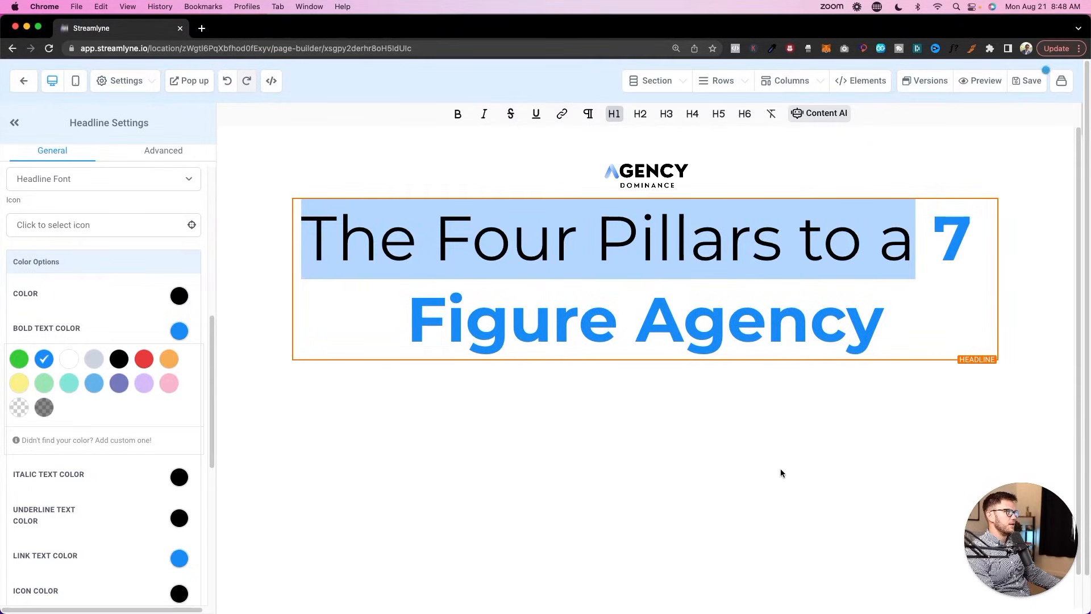
Break the headline before "to a" and rewrite its non-bold words in capitals as "THE FOUR PILLARS TO A".
{"action": "left_click", "coordinate": [818, 278]}
{"action": "left_click", "coordinate": [950, 233]}
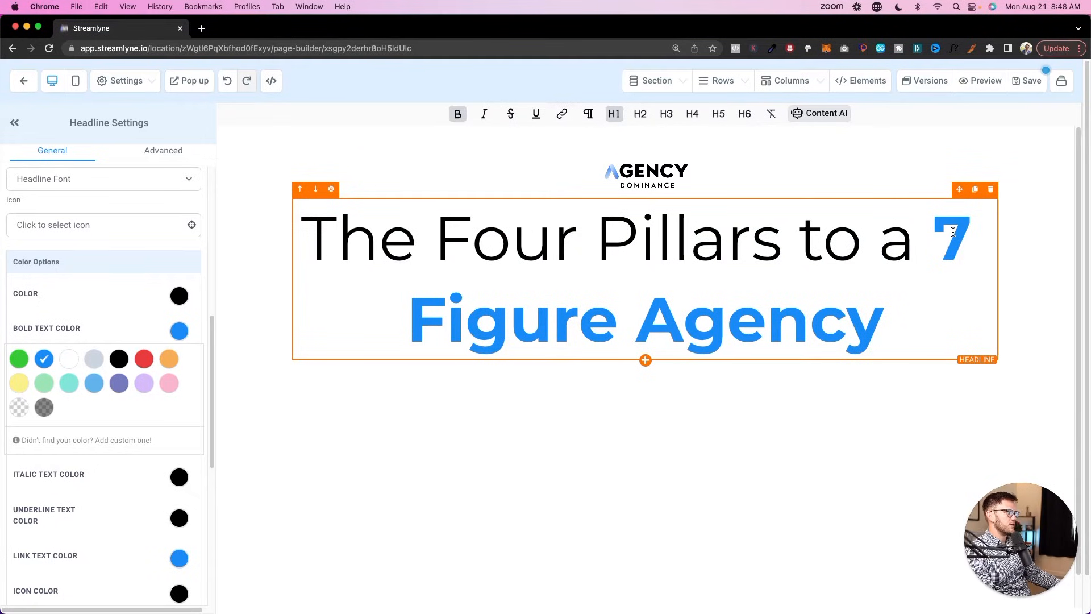
{"action": "key", "text": "Return"}
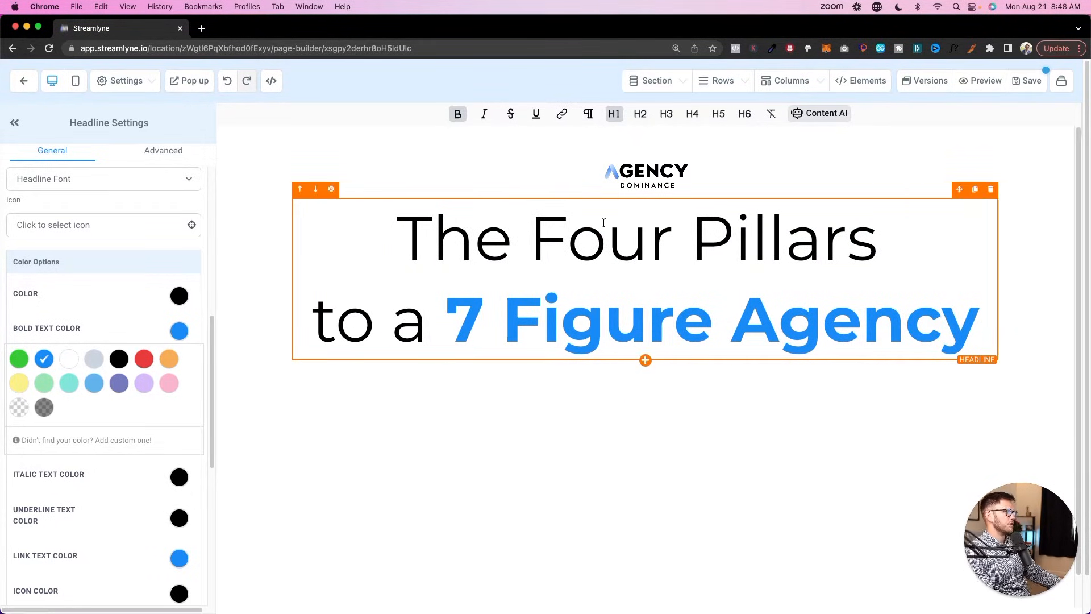
{"action": "left_click_drag", "start_coordinate": [433, 320], "coordinate": [396, 227]}
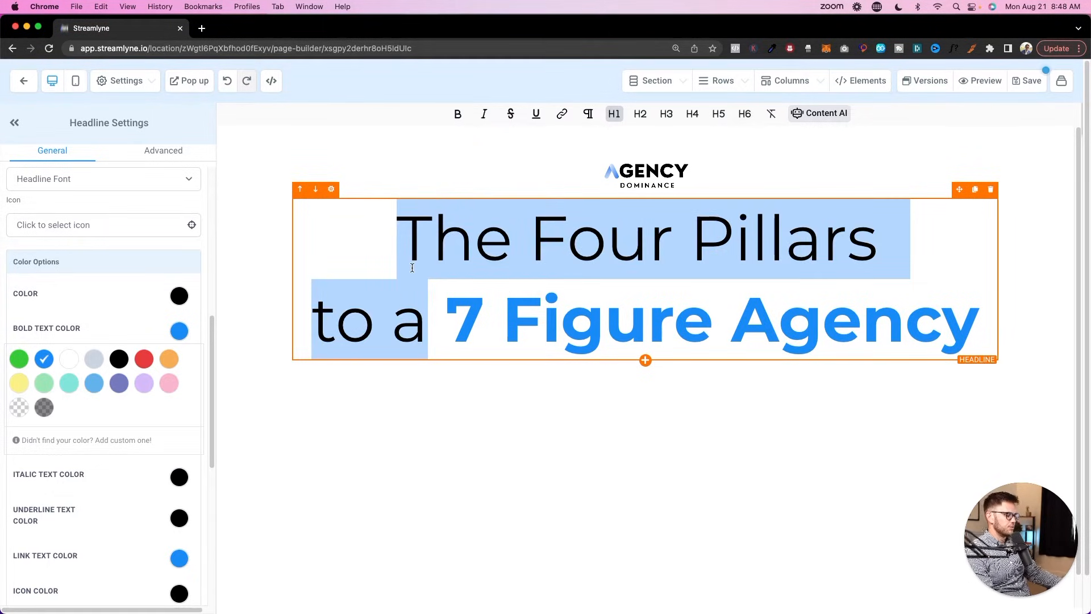
{"action": "type", "text": "THE FOUR PILLARS"}
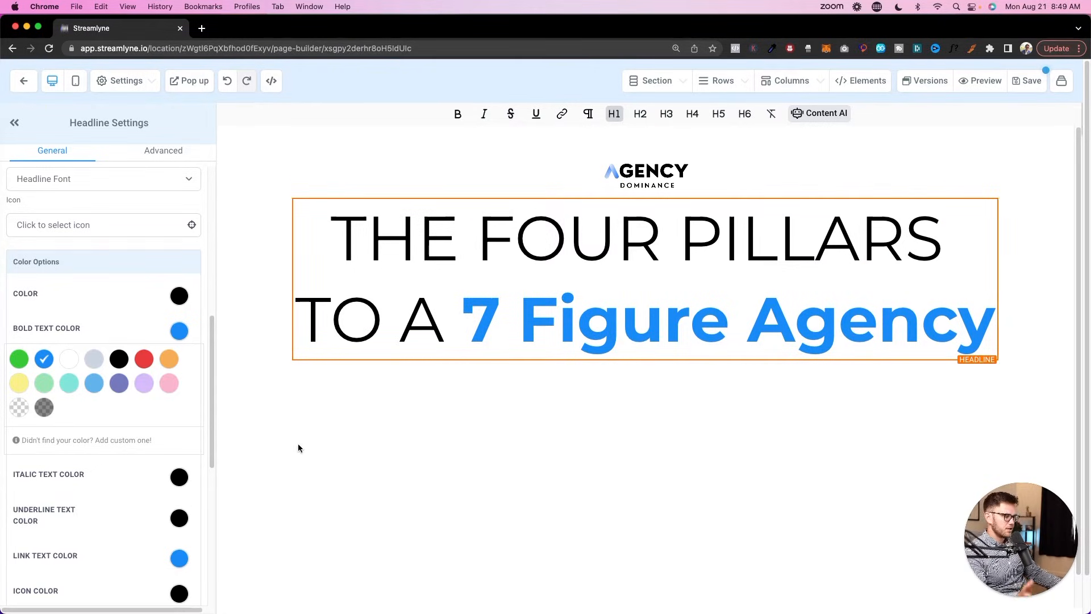
Try bold formatting on "THE FOUR PILLARS TO A" and revert it.
{"action": "left_click_drag", "start_coordinate": [443, 326], "coordinate": [326, 228]}
{"action": "key", "text": "super+b"}
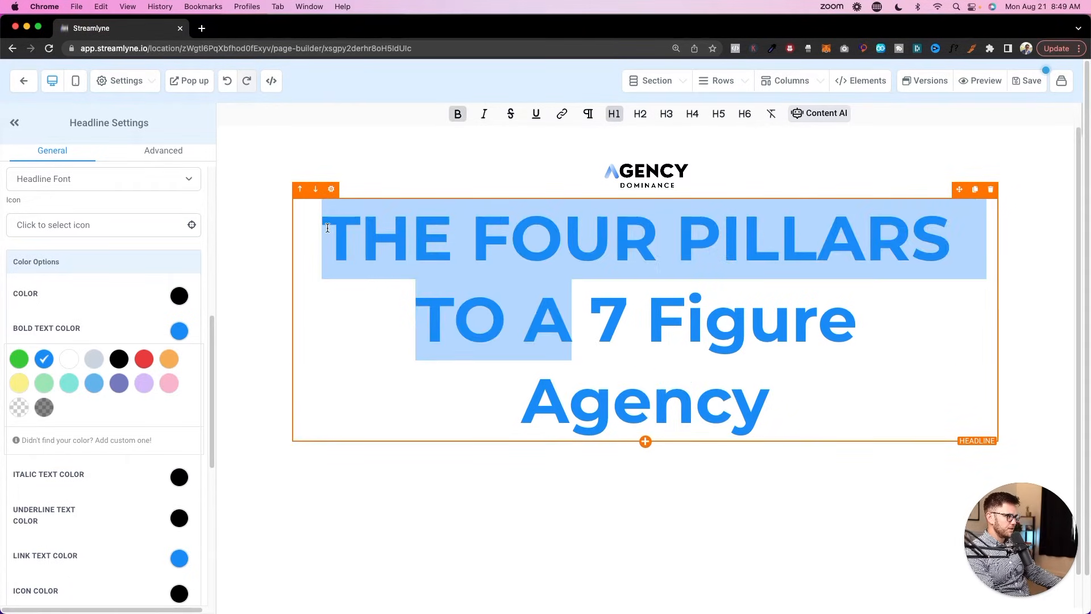
{"action": "key", "text": "super+b"}
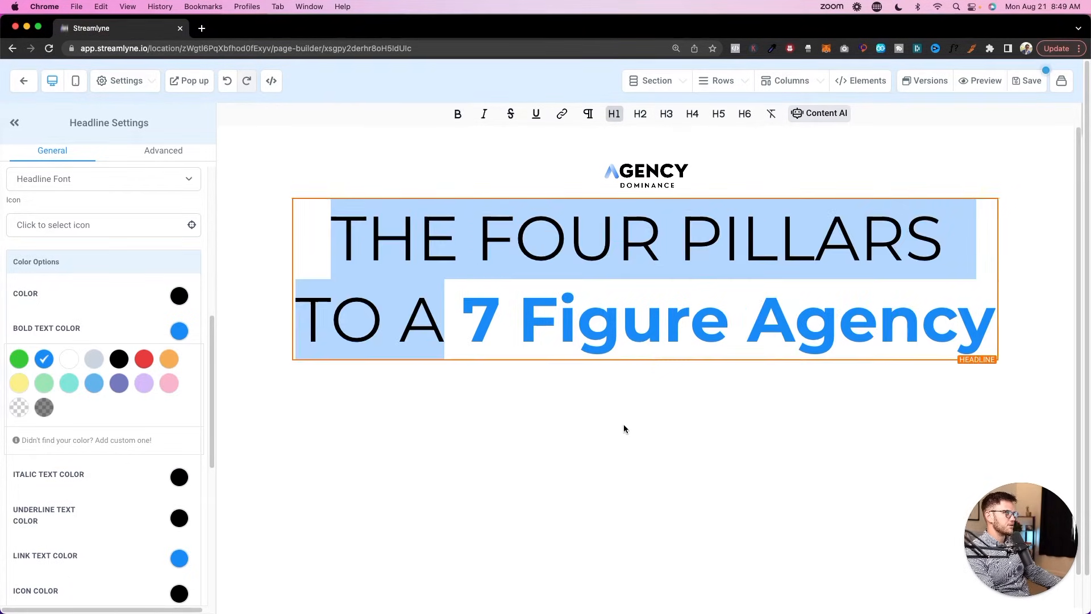
{"action": "left_click", "coordinate": [313, 444]}
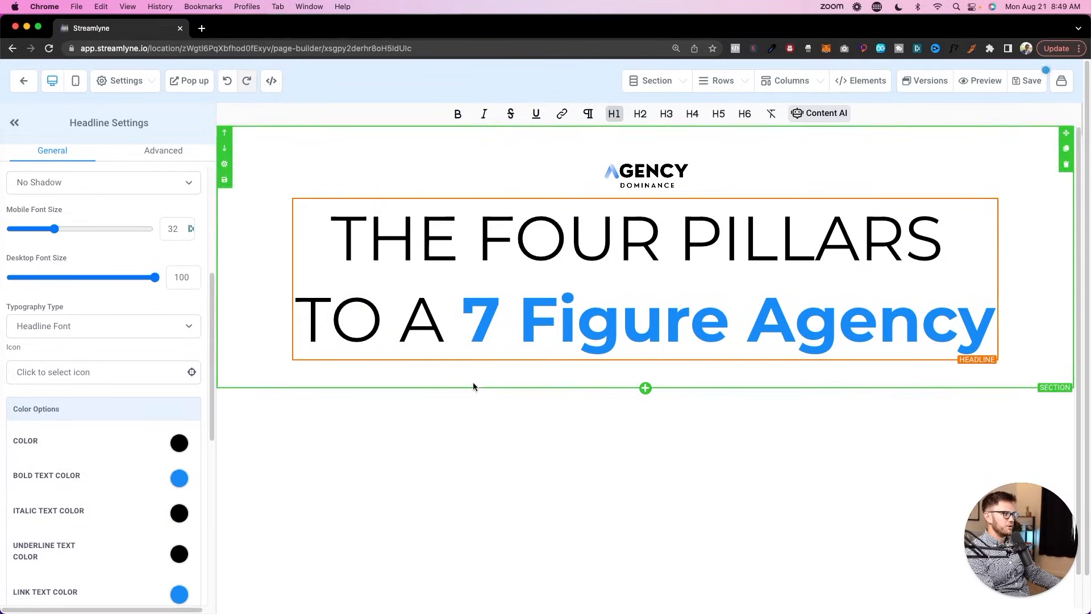
Add a Sub Headline element directly below the main headline.
{"action": "left_click", "coordinate": [645, 360]}
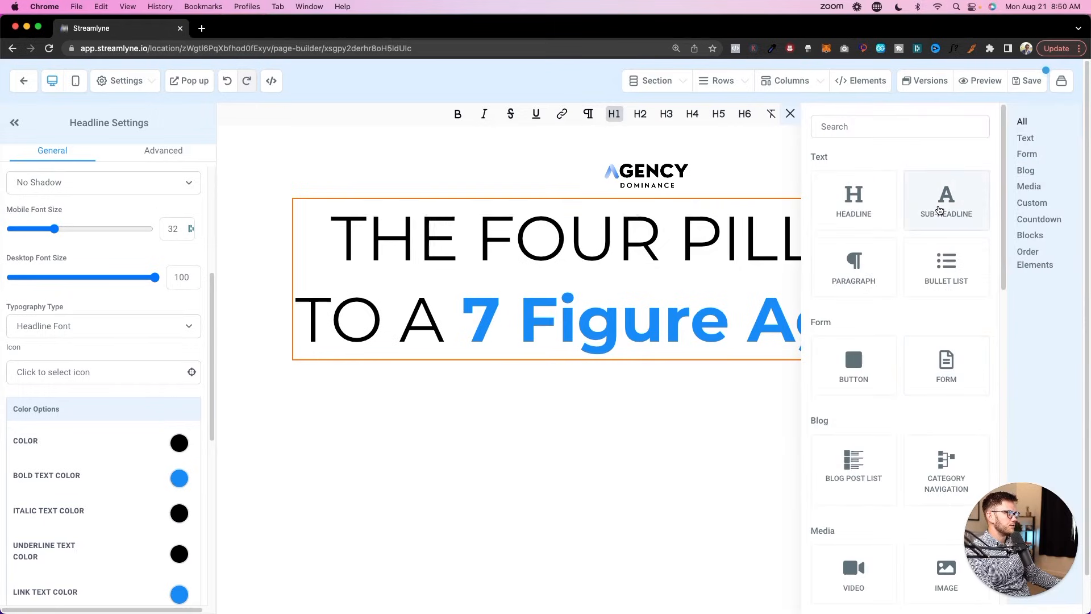
{"action": "left_click", "coordinate": [940, 210]}
{"action": "double_click", "coordinate": [689, 372]}
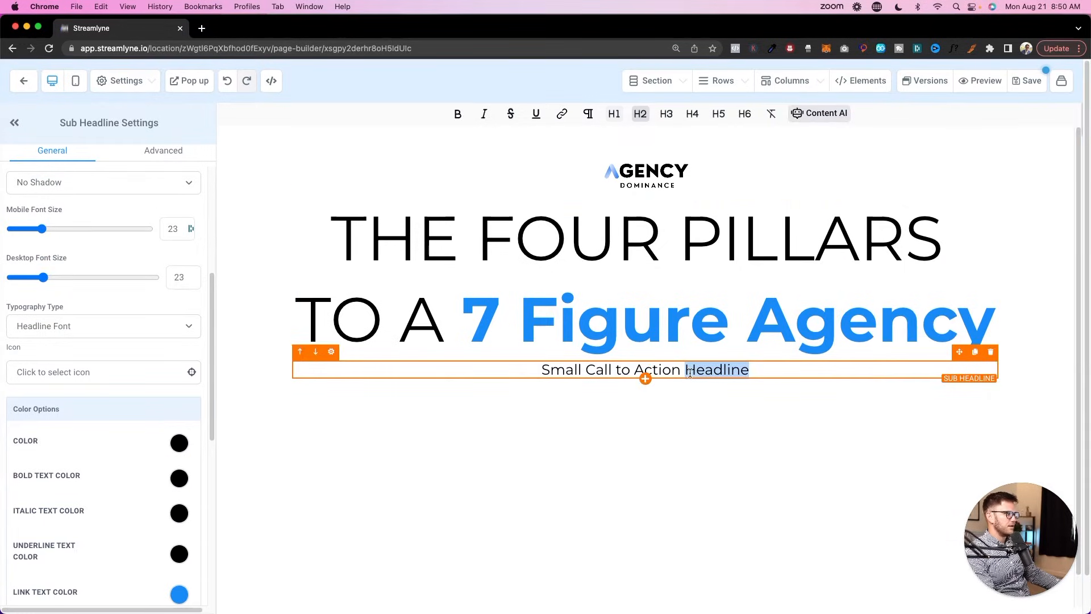
{"action": "triple_click", "coordinate": [689, 373]}
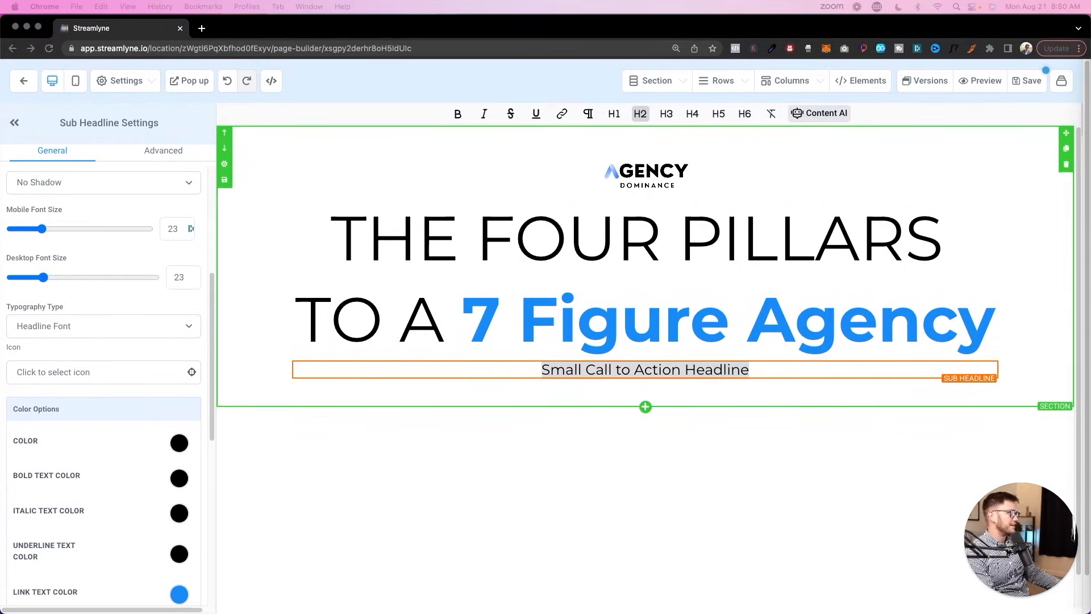
Enter the unbolded subheadline "Invest 1 Hour Of Your Time And Get The 4 Secrets I Used To Dominate A Small Niche And Build A 7 Figure Agency".
{"action": "left_click", "coordinate": [718, 372]}
{"action": "triple_click", "coordinate": [685, 369]}
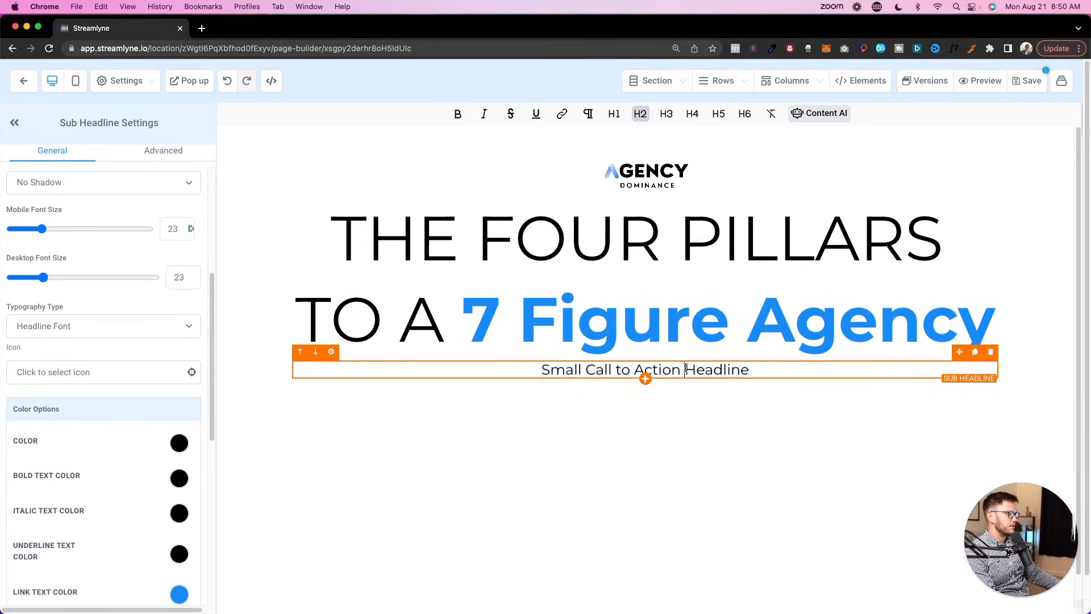
{"action": "type", "text": "Invest 1 Hour Of Your Time And Get The 4 Secrets I Used To Dominate A Small Niche And Build A 7 Figure Agency"}
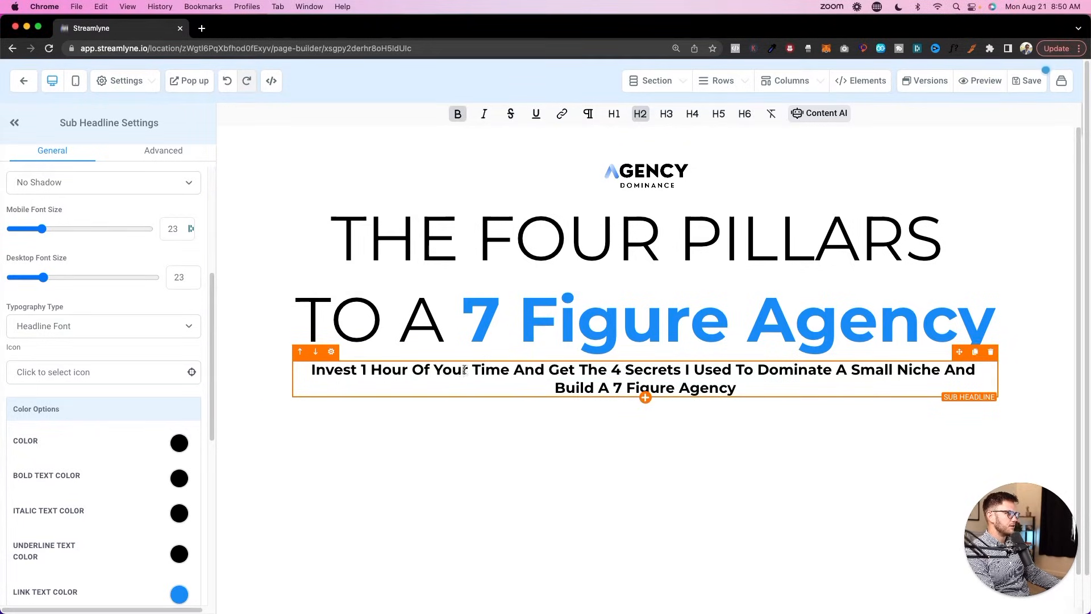
{"action": "key", "text": "super+a"}
{"action": "key", "text": "super+b"}
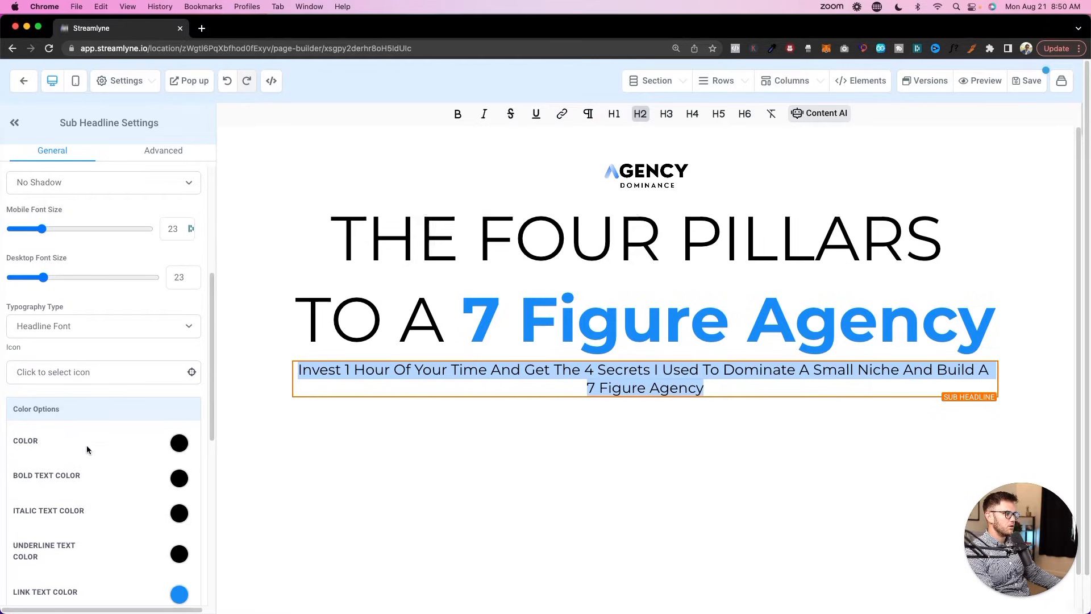
Bold and underline "The 4 Secrets" and "7 Figure Agency" in the subheadline.
{"action": "scroll", "coordinate": [86, 445], "scroll_direction": "down", "scroll_amount": 5}
{"action": "left_click", "coordinate": [463, 370]}
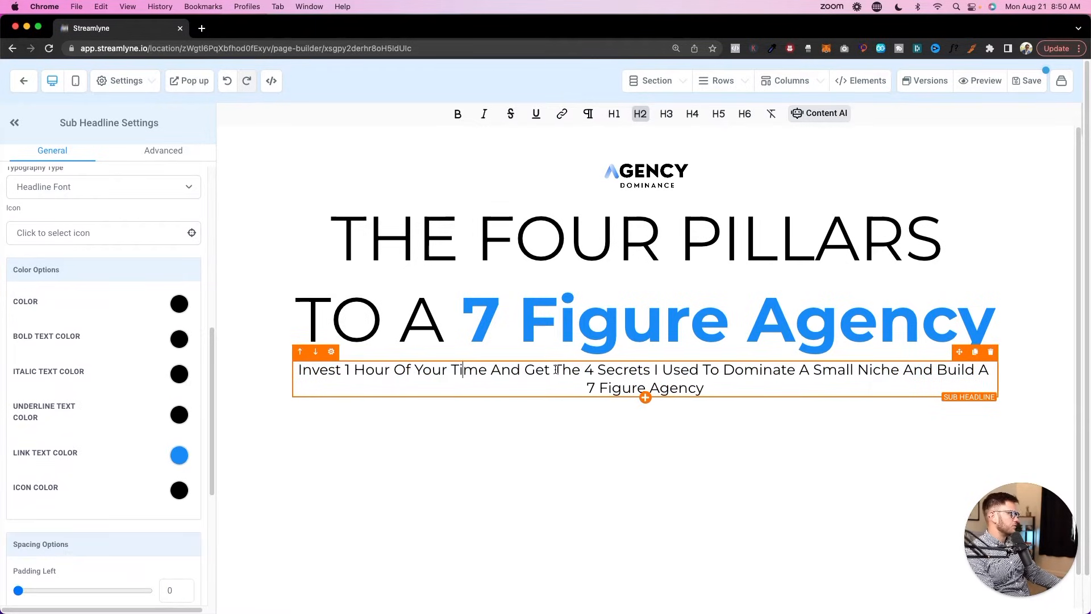
{"action": "left_click_drag", "start_coordinate": [556, 370], "coordinate": [651, 369]}
{"action": "key", "text": "super+b"}
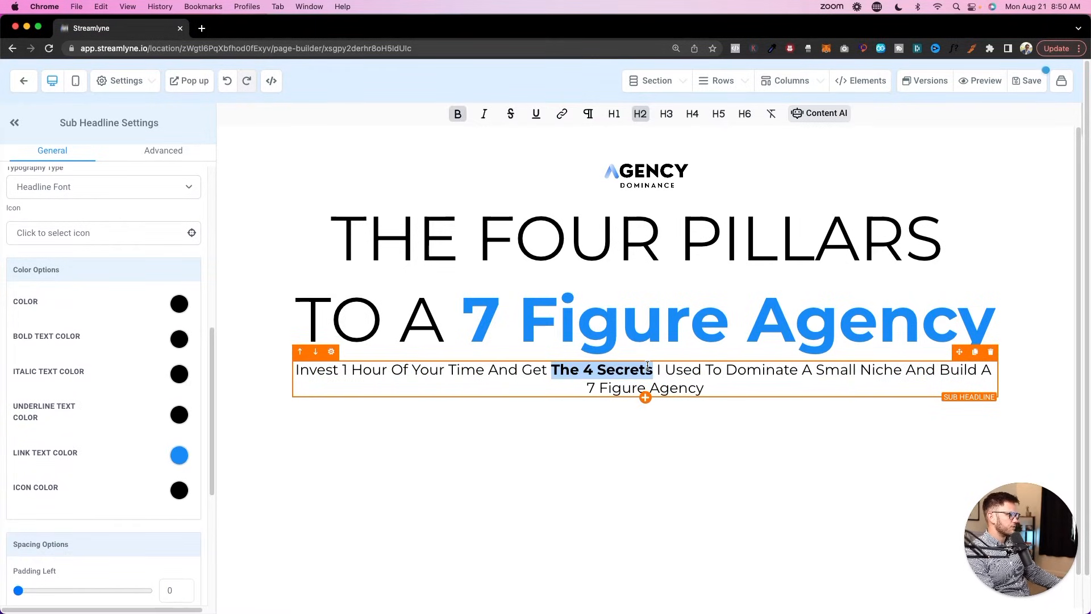
{"action": "key", "text": "super+u"}
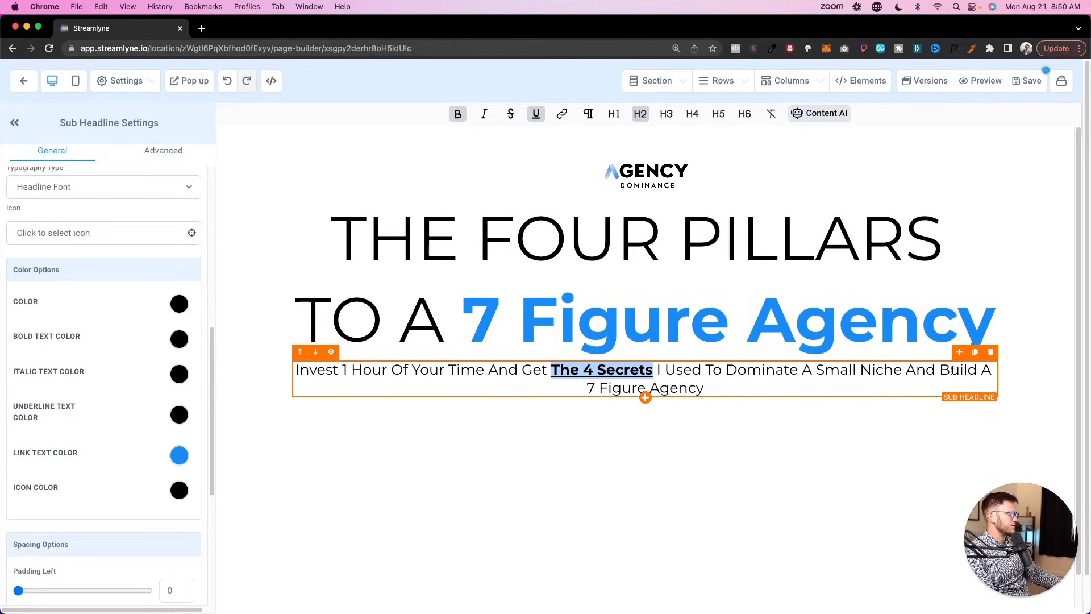
{"action": "left_click_drag", "start_coordinate": [587, 387], "coordinate": [705, 388]}
{"action": "key", "text": "super+b"}
{"action": "key", "text": "super+u"}
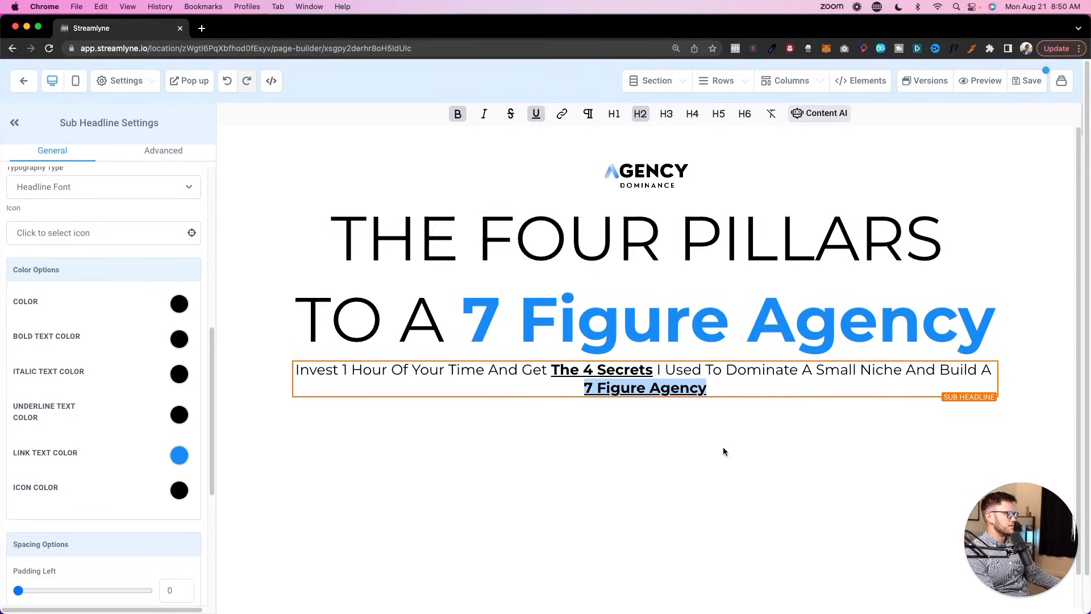
Break the subheadline before "And Build A" and set its desktop font size to 26.
{"action": "left_click", "coordinate": [906, 370]}
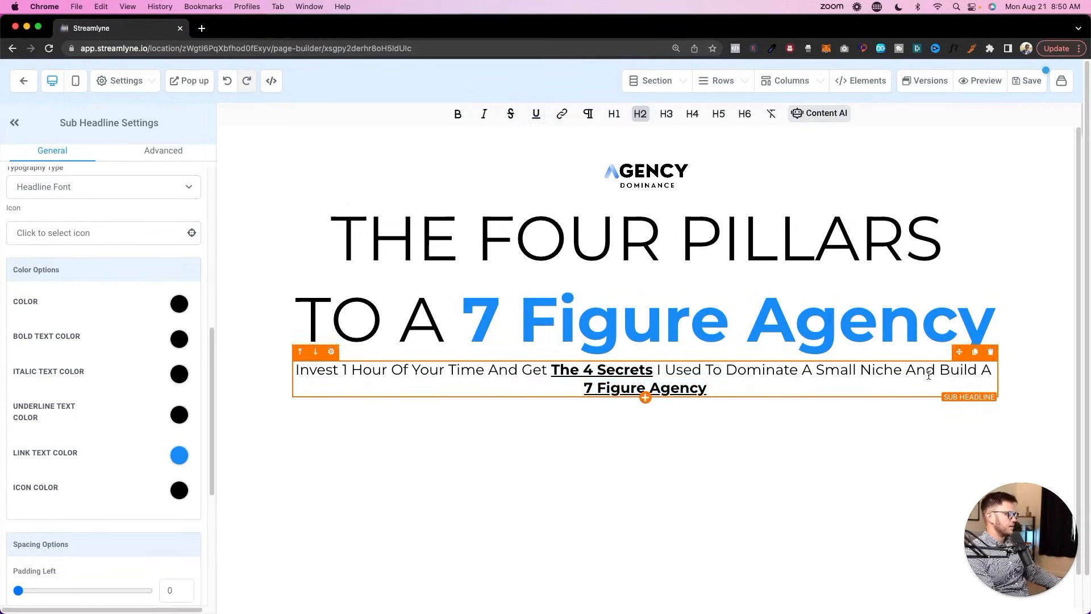
{"action": "key", "text": "shift+Return"}
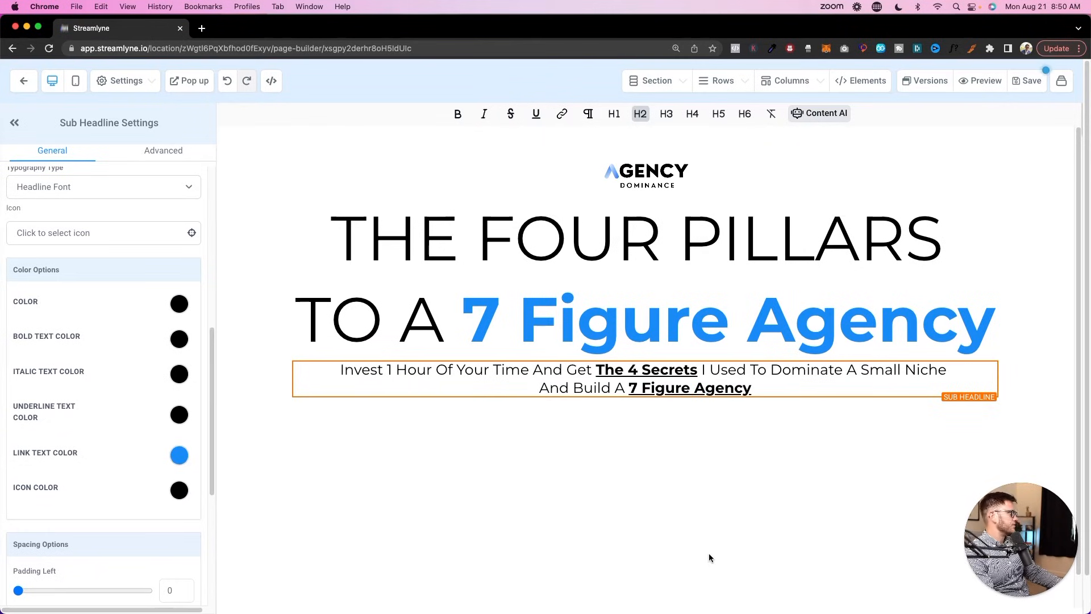
{"action": "scroll", "coordinate": [74, 500], "scroll_direction": "down", "scroll_amount": 5}
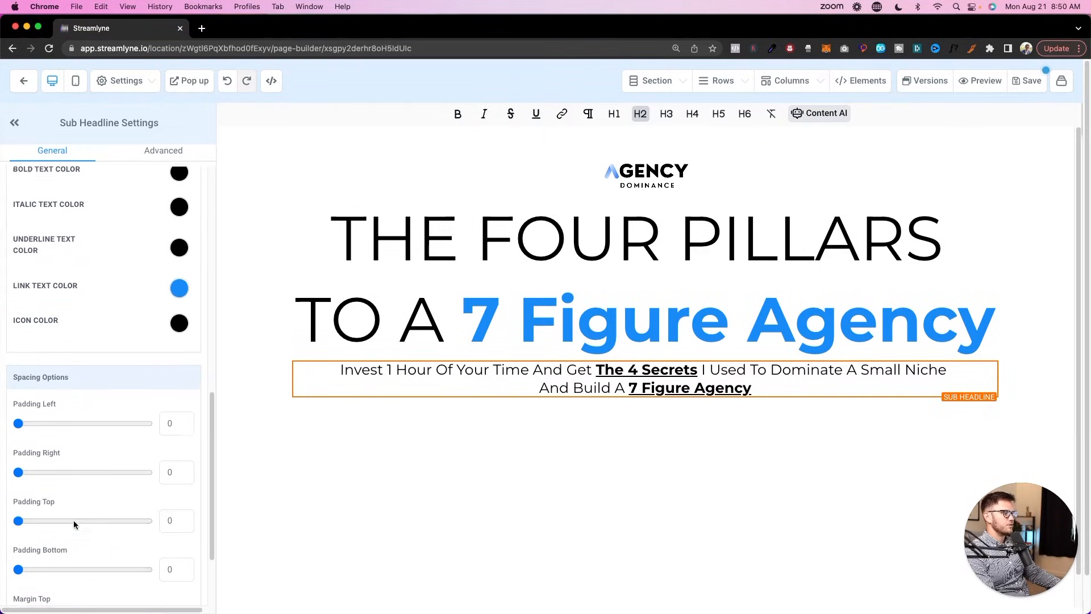
{"action": "left_click_drag", "start_coordinate": [43, 448], "coordinate": [47, 448]}
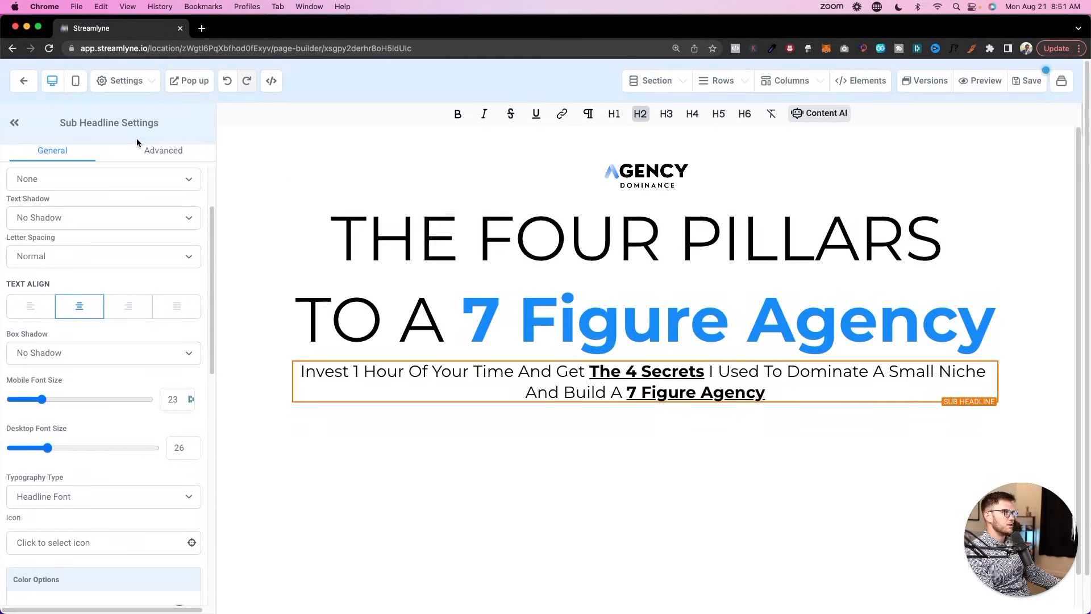
Set the page typography to Open Sans for the headline font and Montserrat for the content font.
{"action": "left_click", "coordinate": [152, 78]}
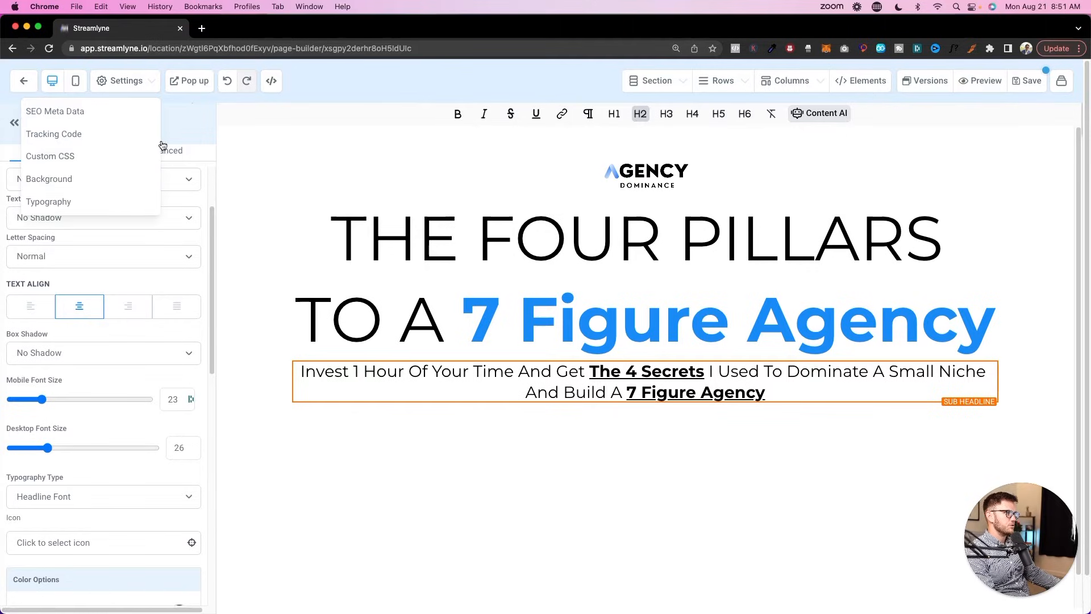
{"action": "left_click", "coordinate": [65, 205]}
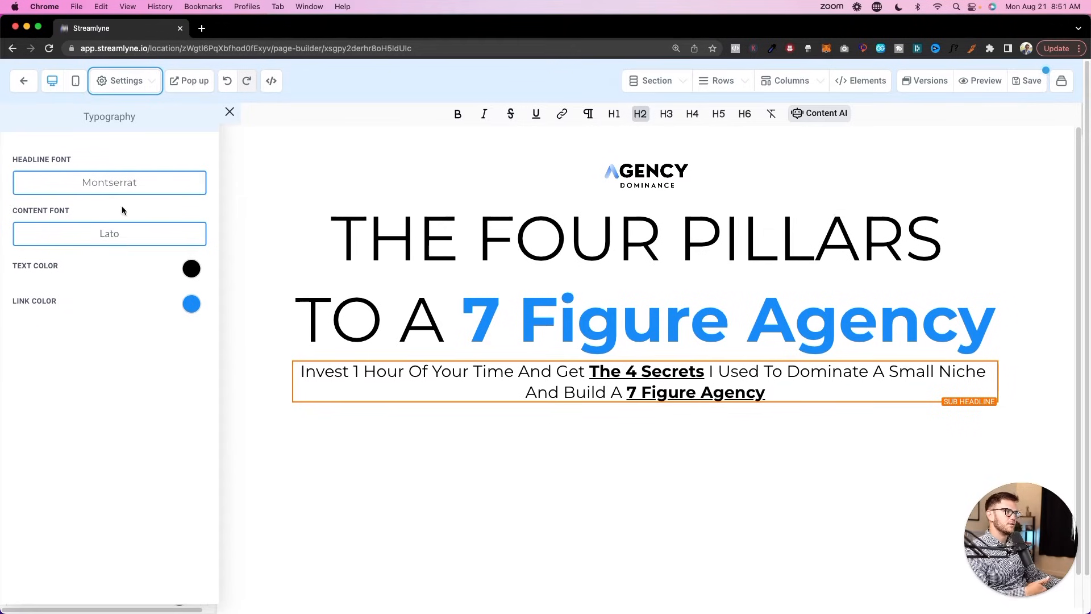
{"action": "left_click", "coordinate": [111, 188]}
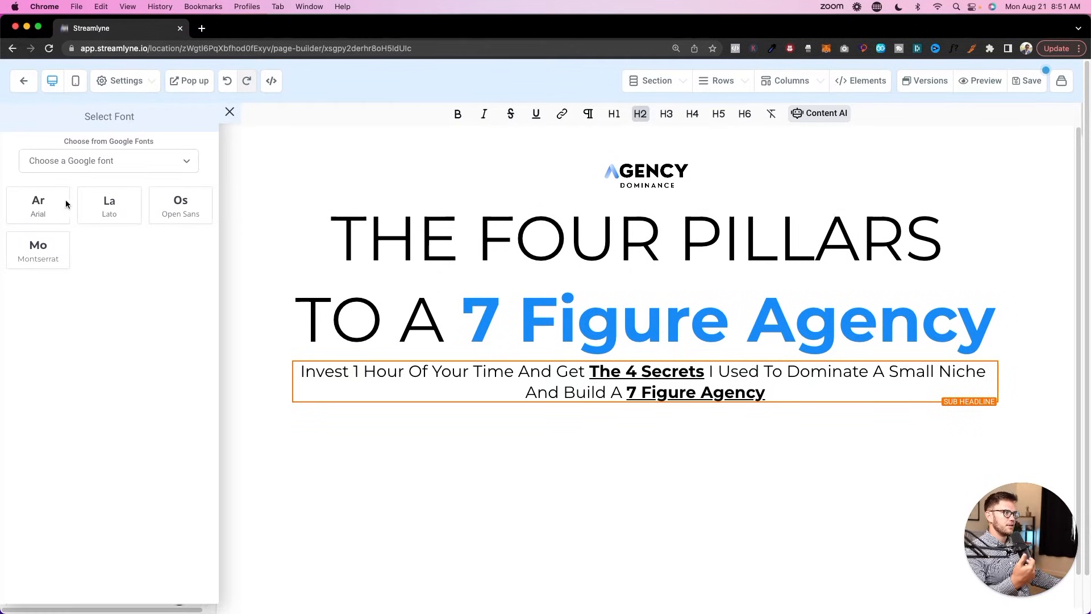
{"action": "left_click", "coordinate": [175, 209]}
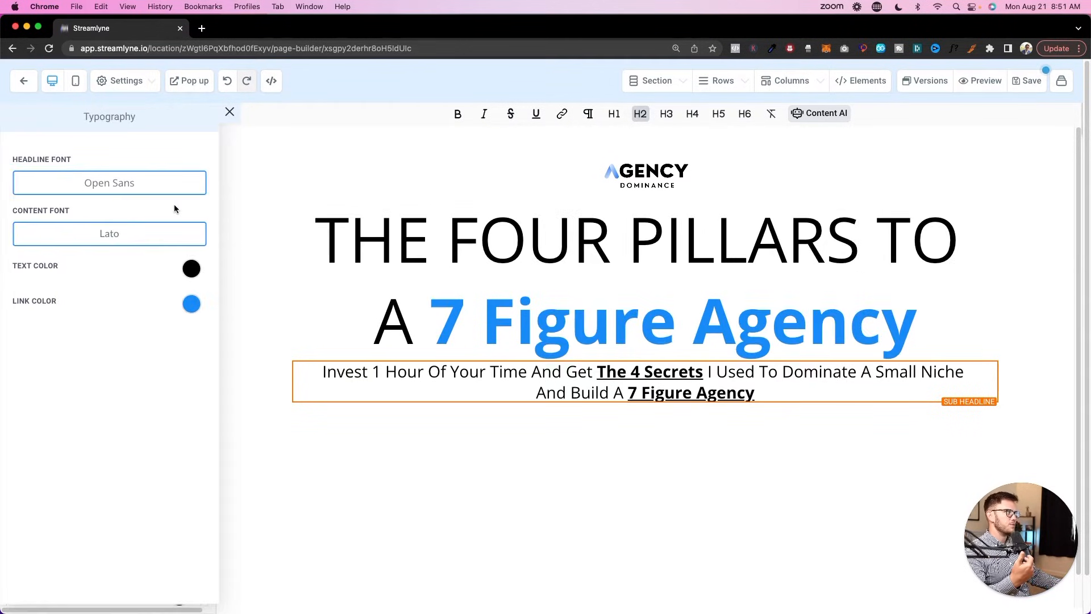
{"action": "left_click", "coordinate": [102, 233]}
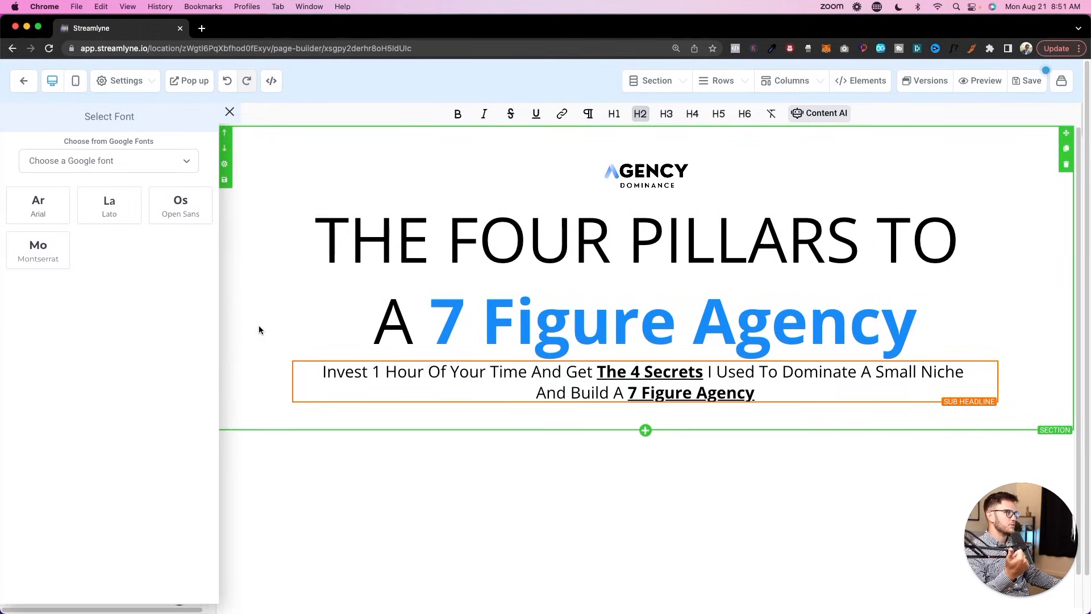
{"action": "left_click", "coordinate": [229, 111]}
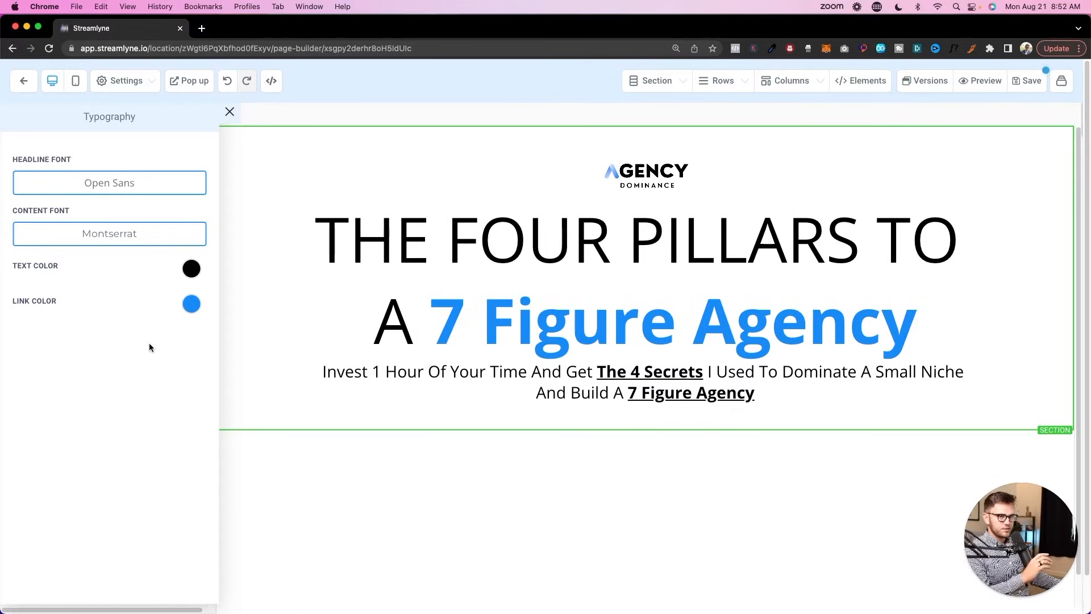
{"action": "left_click", "coordinate": [229, 111]}
Switch the subheadline's typography type to Custom Font and browse the Google fonts without picking one.
{"action": "scroll", "coordinate": [42, 321], "scroll_direction": "down", "scroll_amount": 5}
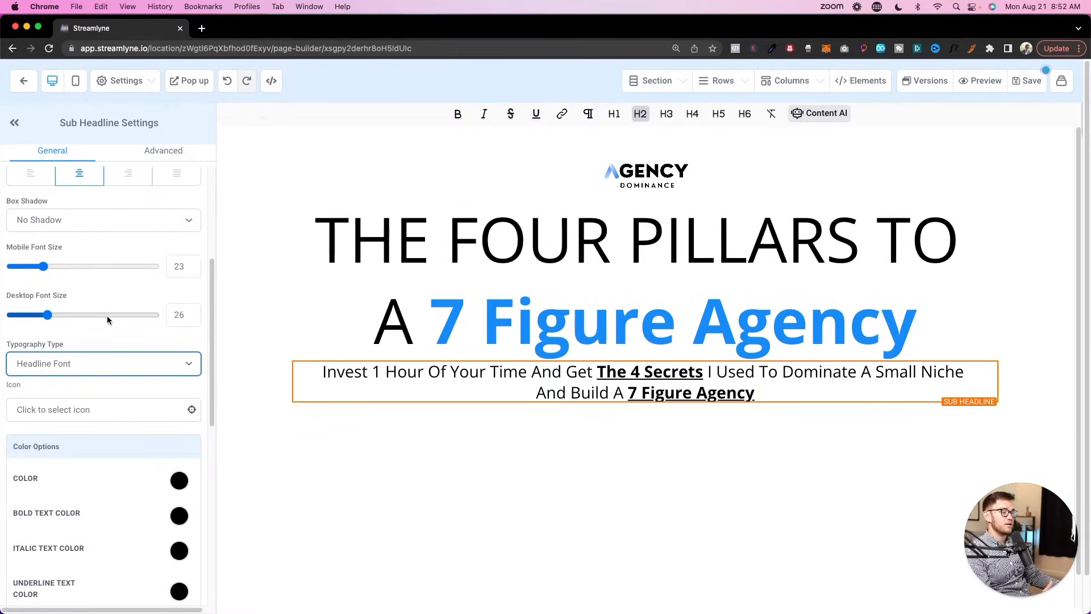
{"action": "left_click", "coordinate": [178, 328]}
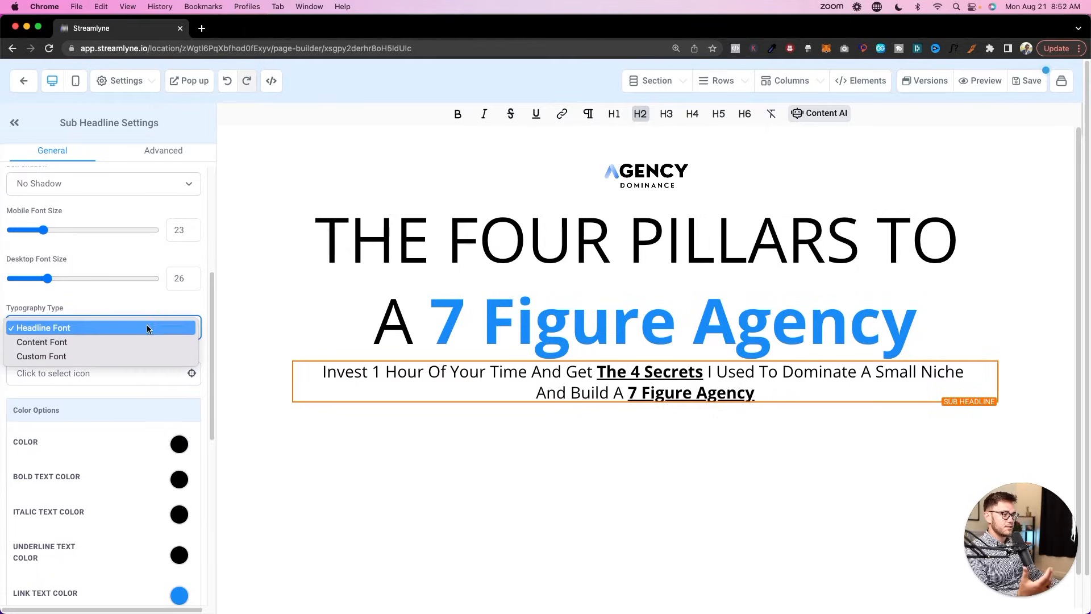
{"action": "left_click", "coordinate": [56, 358]}
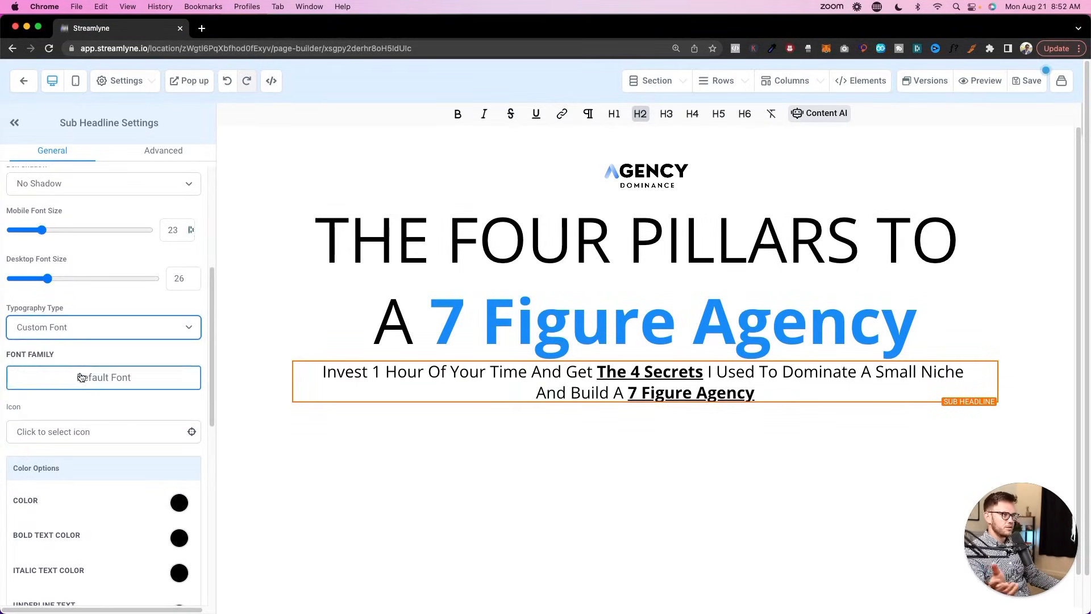
{"action": "left_click", "coordinate": [78, 376]}
{"action": "left_click", "coordinate": [120, 163]}
{"action": "scroll", "coordinate": [107, 358], "scroll_direction": "down", "scroll_amount": 20}
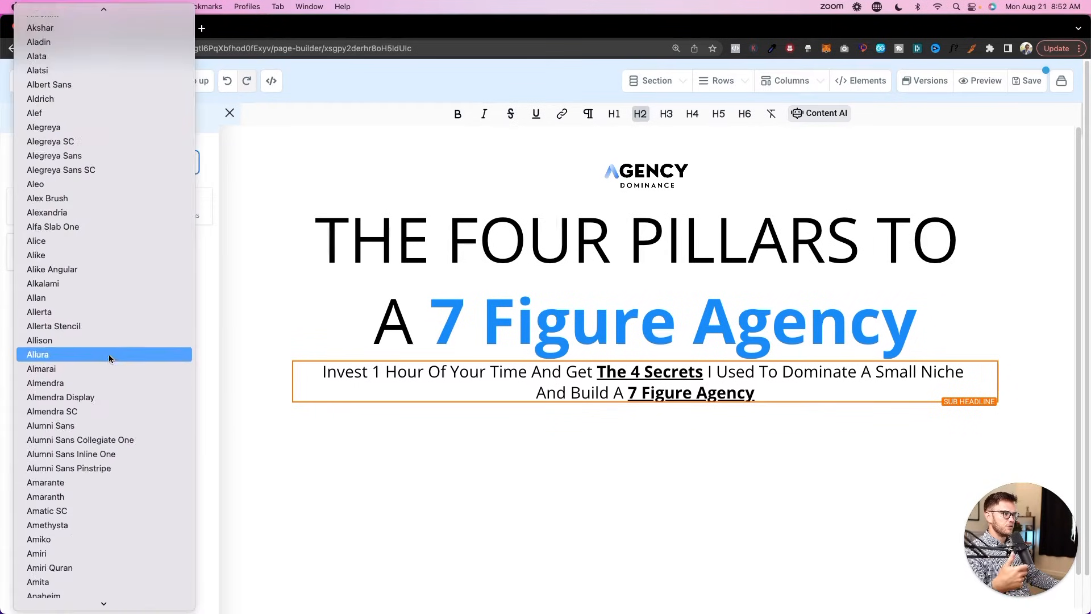
{"action": "scroll", "coordinate": [105, 345], "scroll_direction": "down", "scroll_amount": 15}
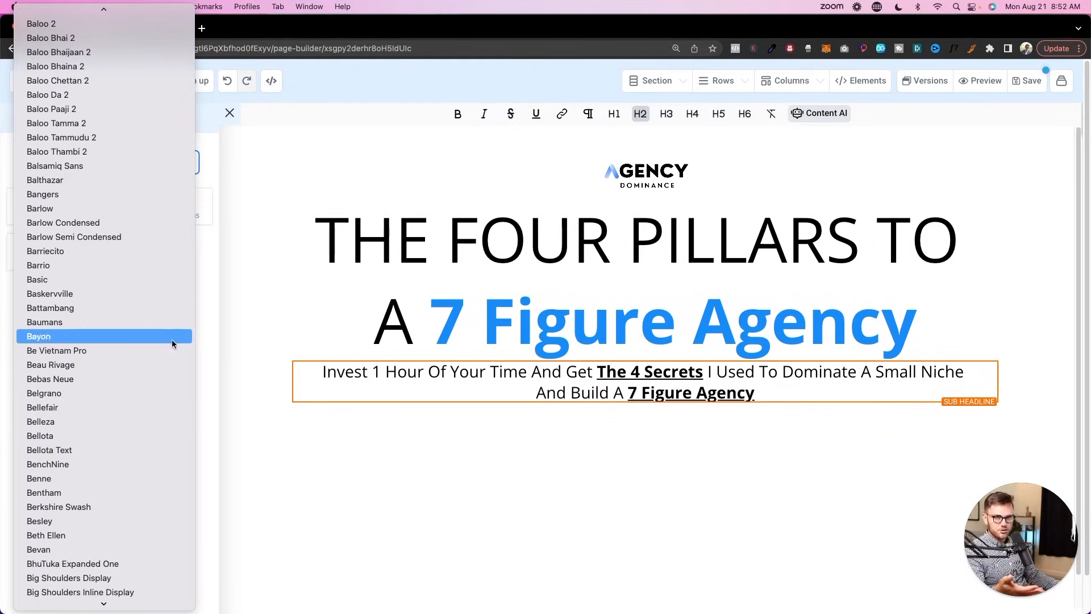
{"action": "left_click", "coordinate": [214, 260]}
{"action": "left_click", "coordinate": [229, 113]}
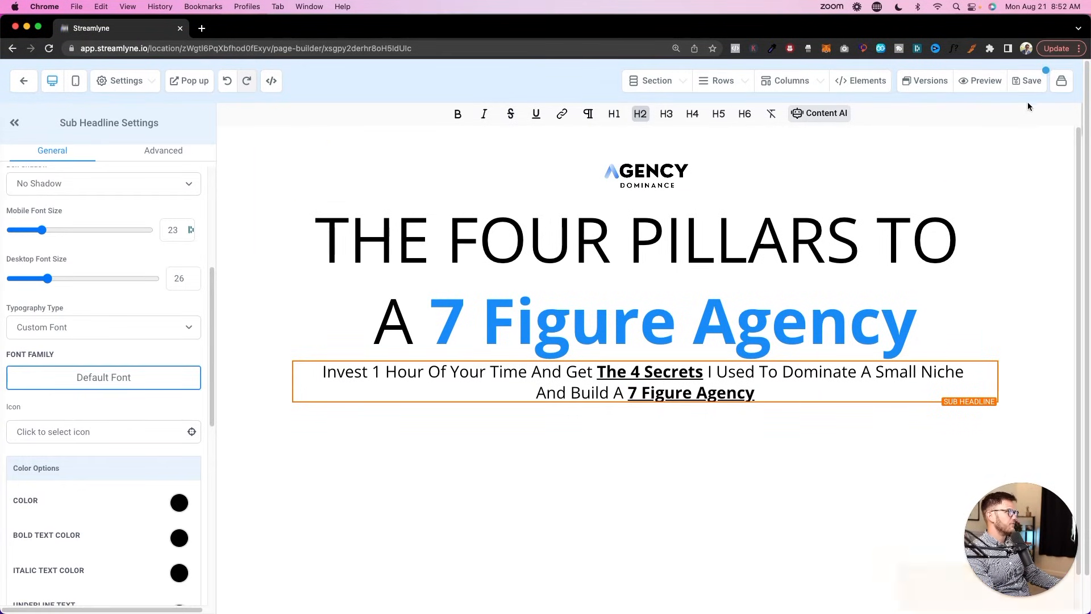
Save the page and enter "Agency Dominance Free Training" as its SEO title.
{"action": "left_click", "coordinate": [1028, 81]}
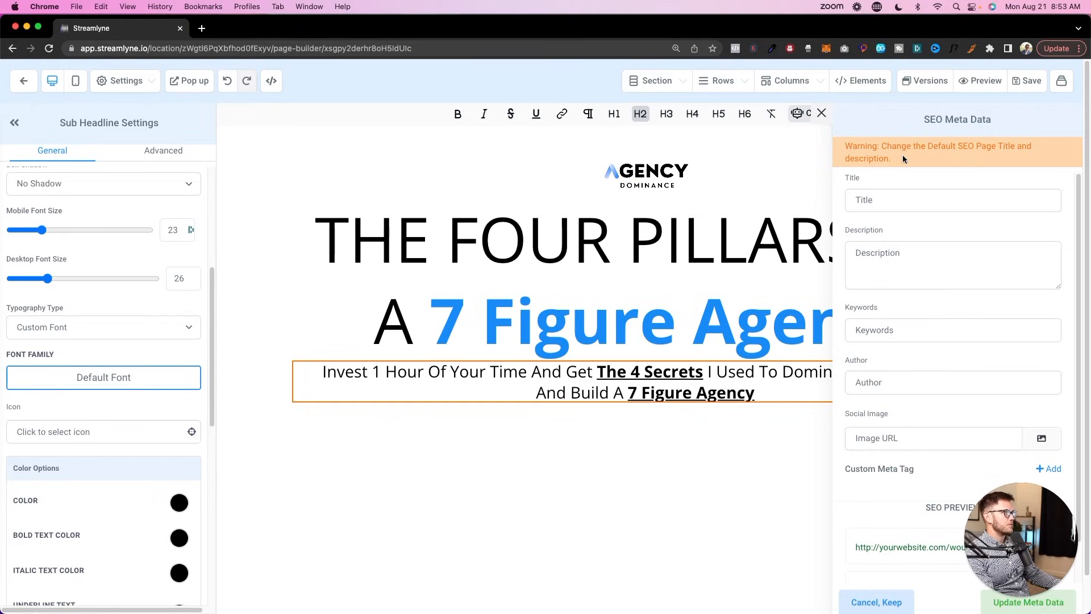
{"action": "left_click_drag", "start_coordinate": [909, 162], "coordinate": [838, 145]}
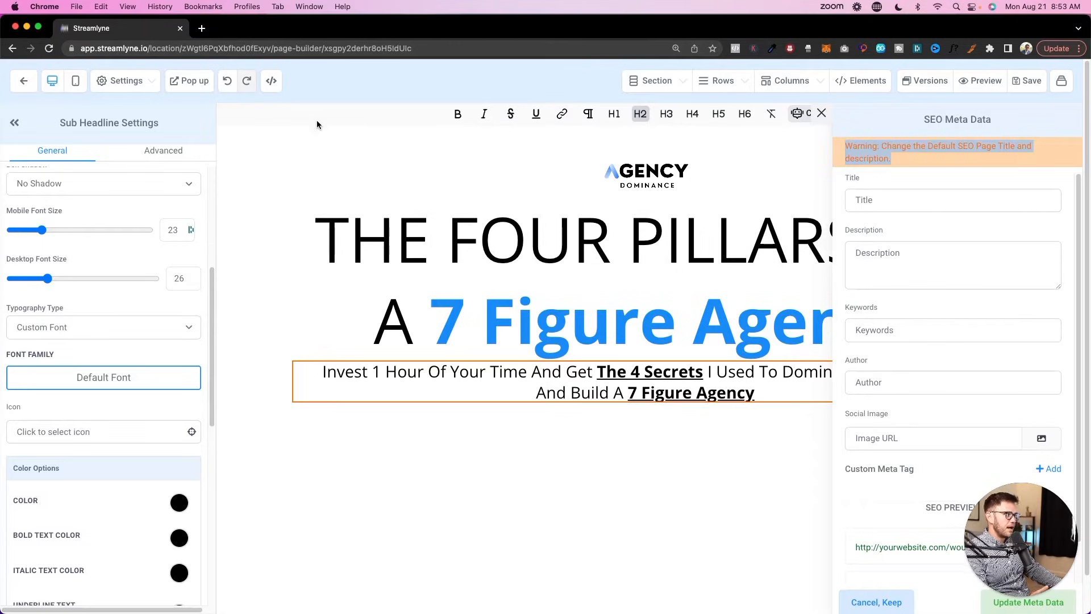
{"action": "left_click", "coordinate": [905, 206]}
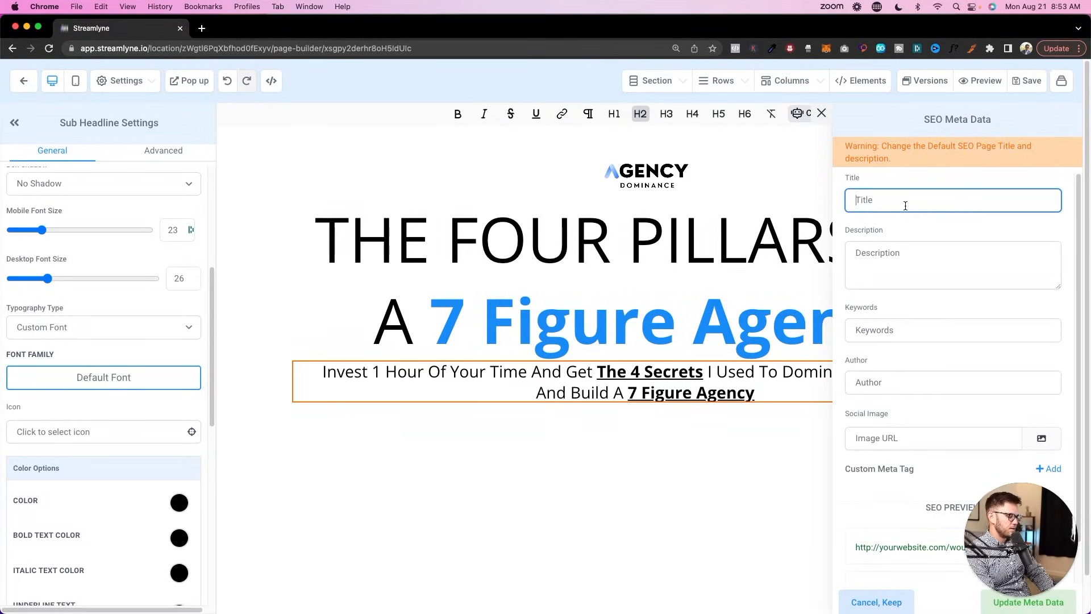
{"action": "type", "text": "Agen"}
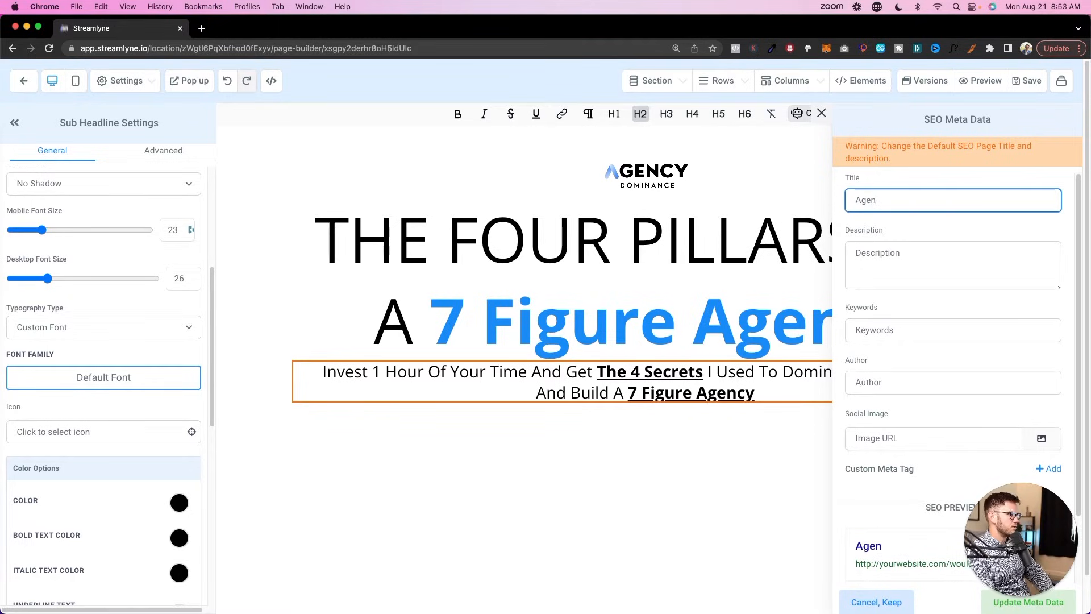
{"action": "type", "text": "cy Dominance Free Training"}
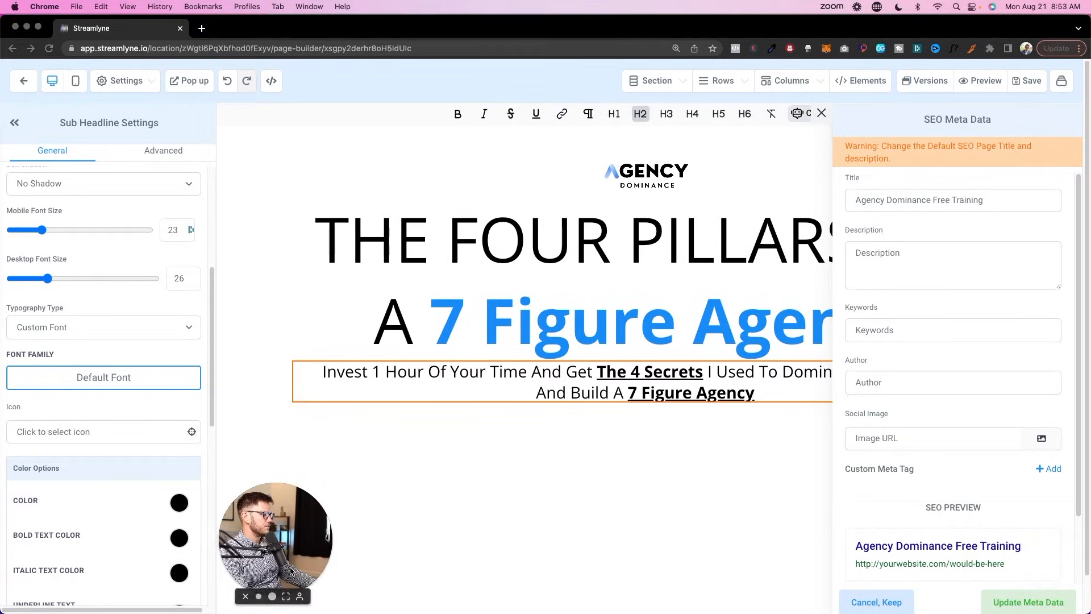
{"action": "left_click", "coordinate": [576, 575]}
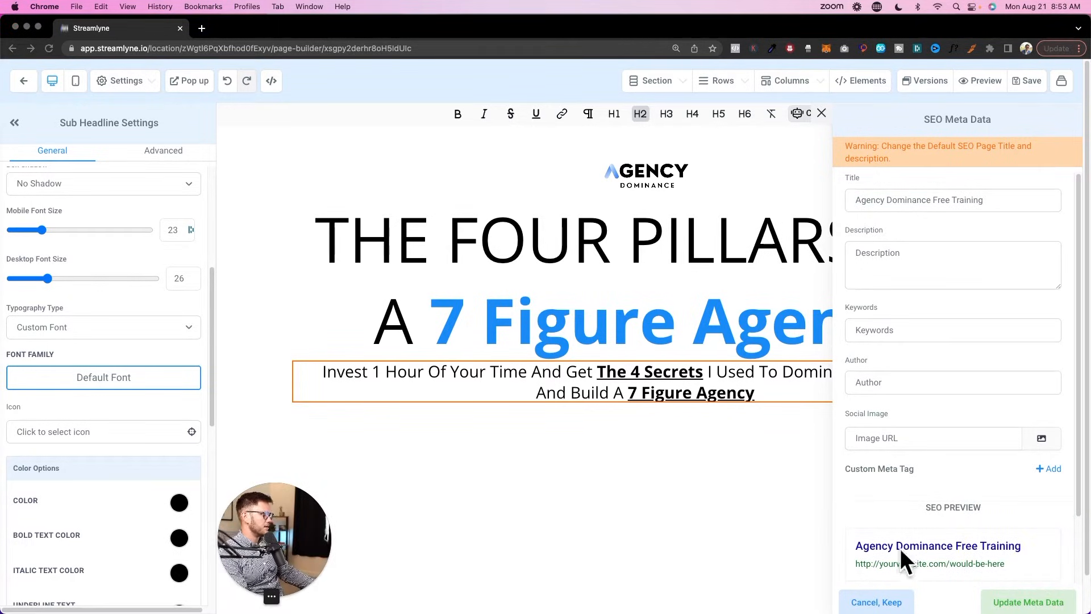
Enter the SEO description "Learn the Four Pillars to a Successful 7 Figure Agency" and update the meta data.
{"action": "left_click", "coordinate": [914, 245]}
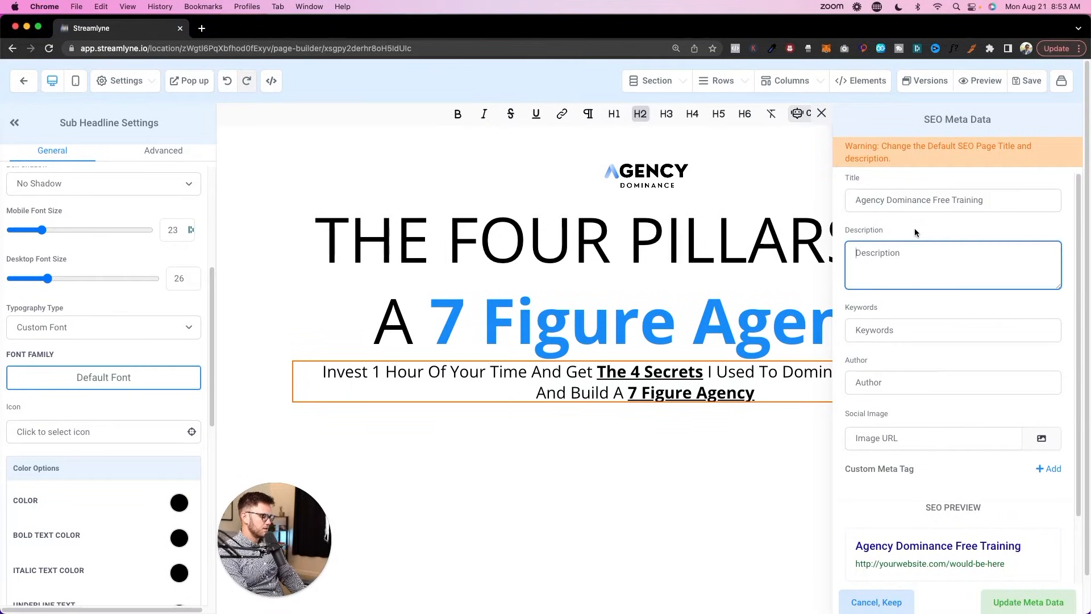
{"action": "type", "text": "Learn the Four Pillars "}
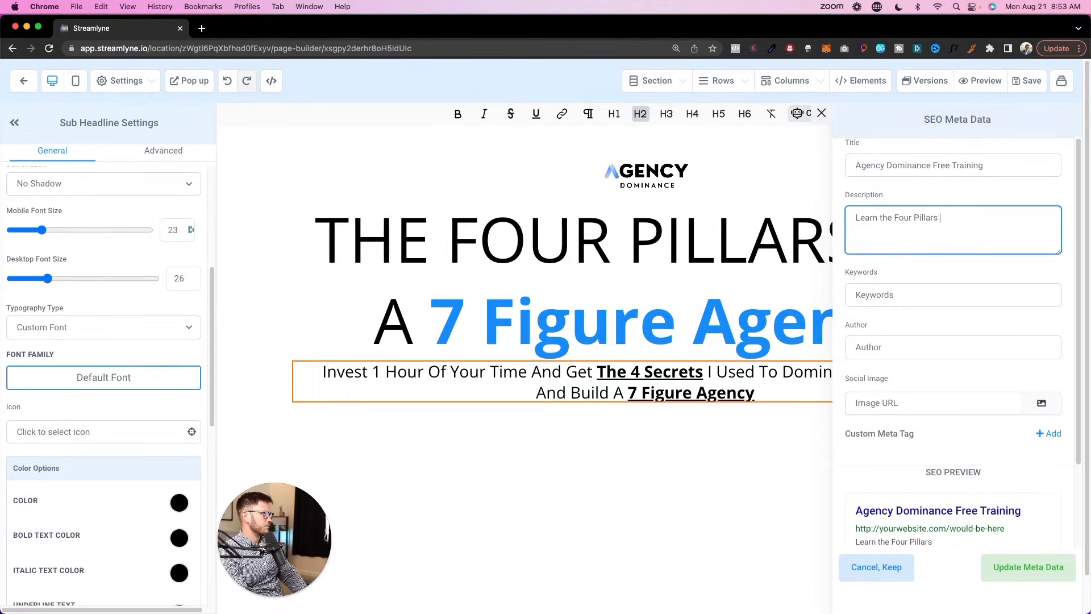
{"action": "type", "text": "to a Suscessful 7 Figure Agency"}
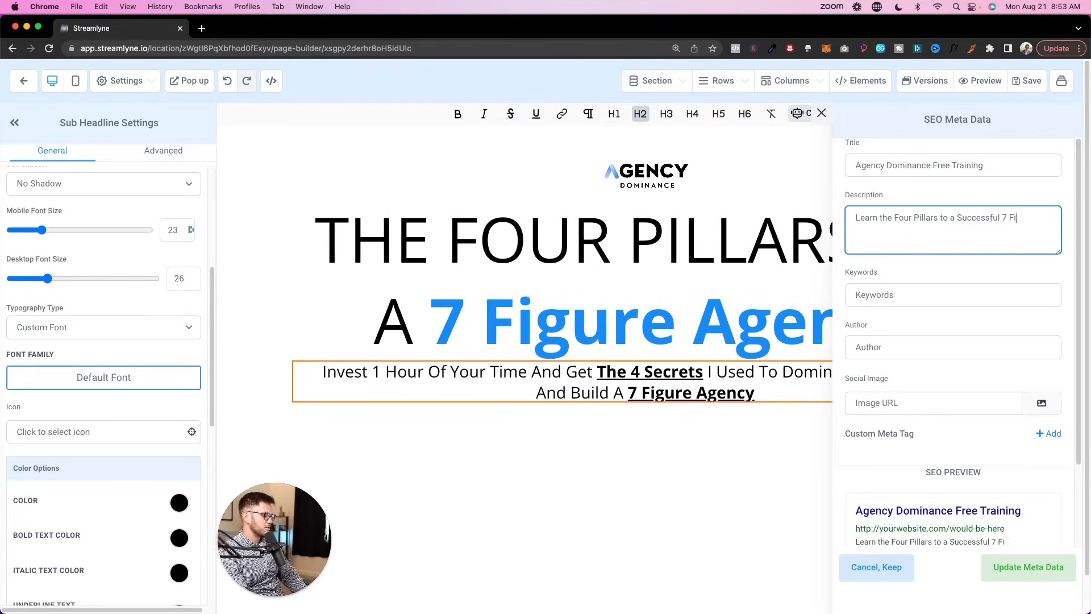
{"action": "key", "text": "Tab"}
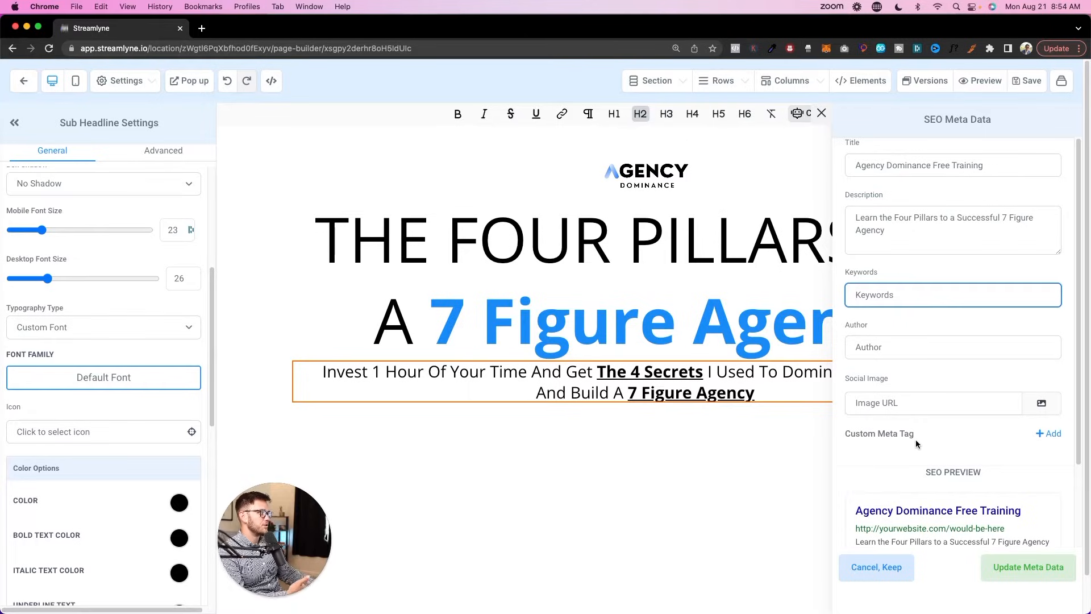
{"action": "scroll", "coordinate": [919, 437], "scroll_direction": "down", "scroll_amount": 3}
{"action": "scroll", "coordinate": [909, 347], "scroll_direction": "up", "scroll_amount": 3}
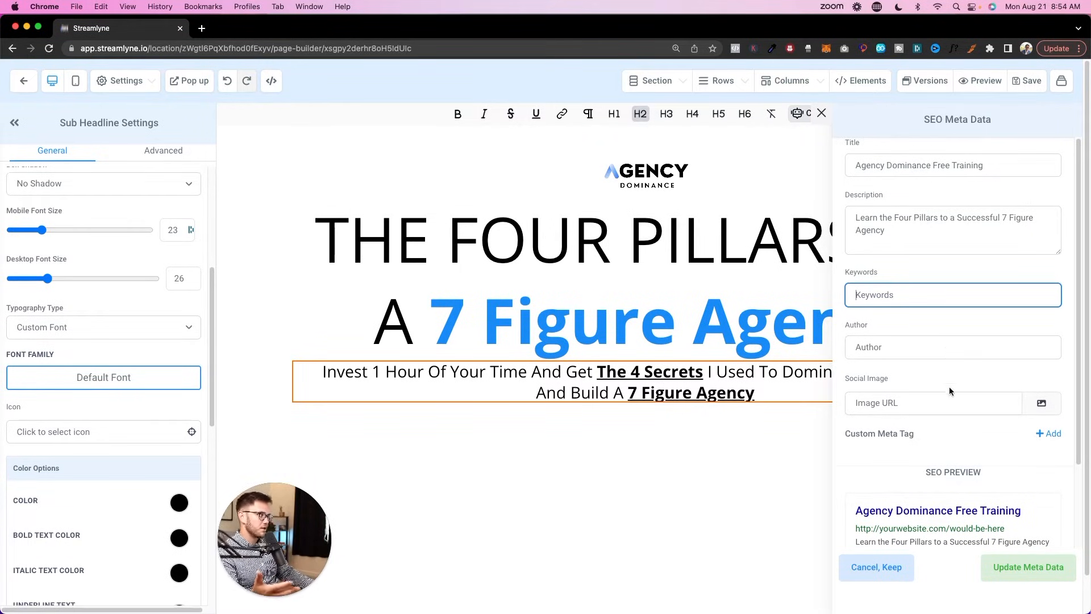
{"action": "left_click", "coordinate": [1032, 572]}
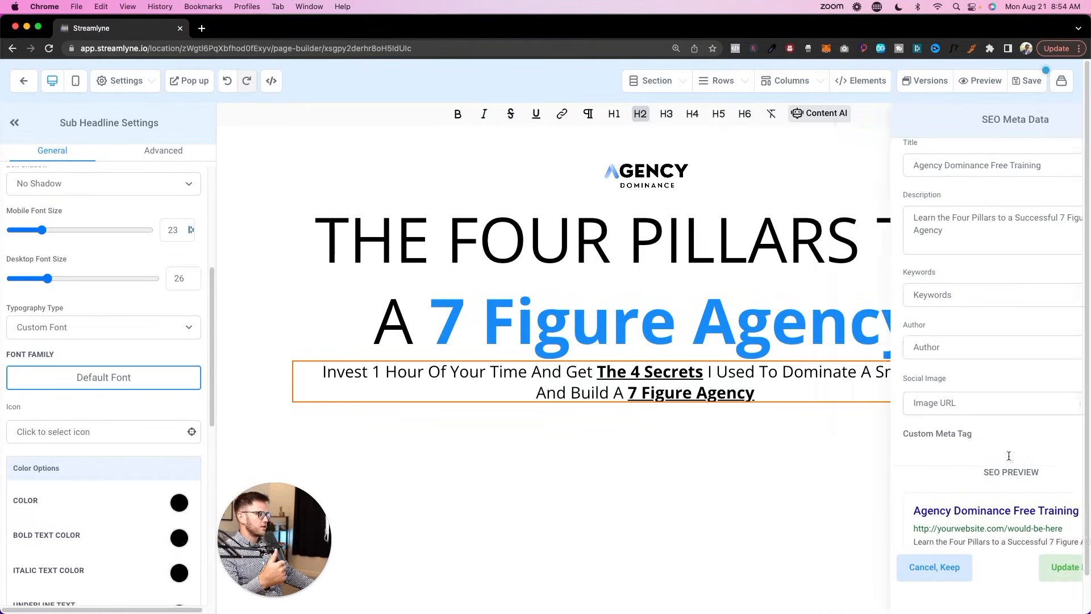
Save the opt-in page and leave the page builder for the funnel's step overview.
{"action": "left_click", "coordinate": [1027, 89]}
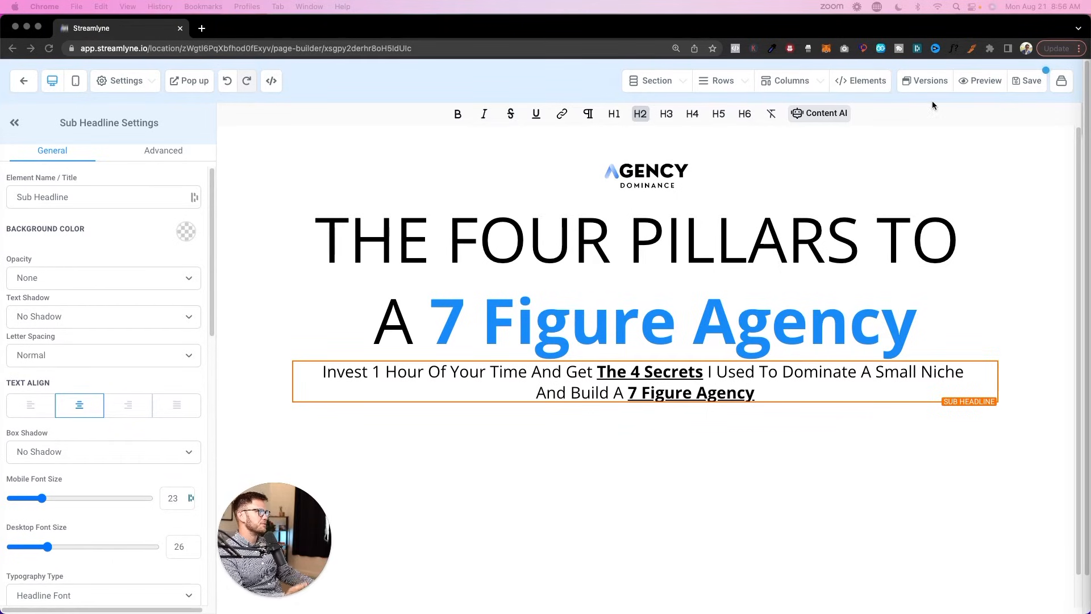
{"action": "left_click", "coordinate": [1019, 88]}
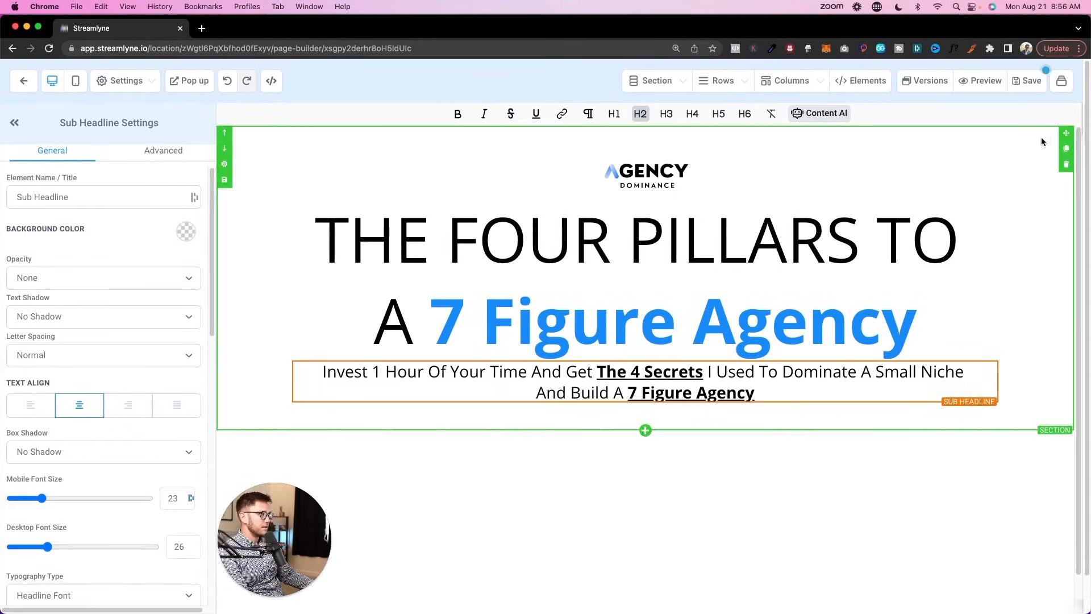
{"action": "left_click", "coordinate": [24, 81]}
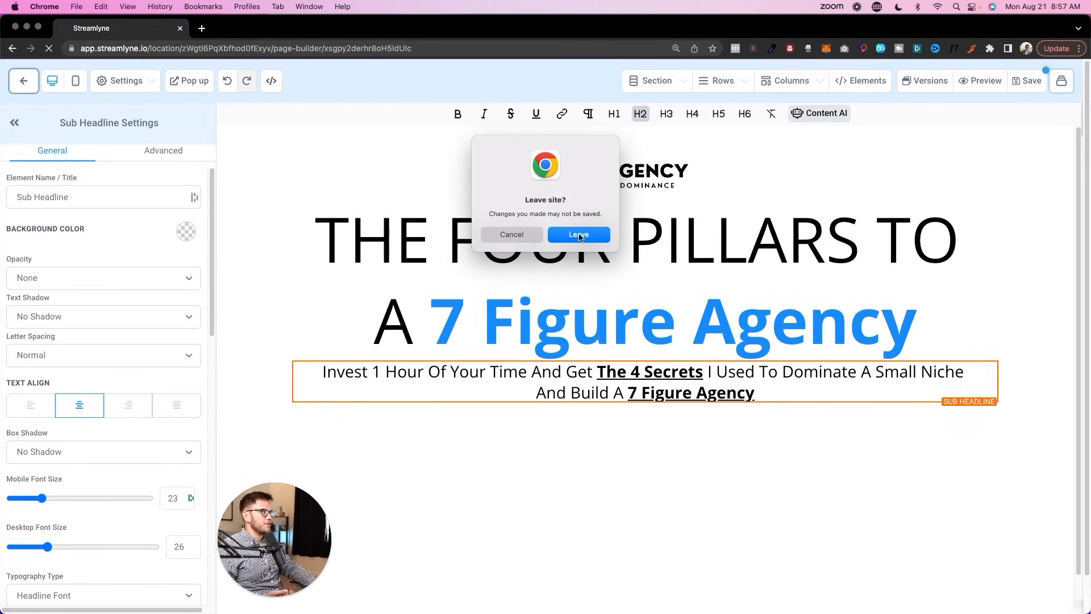
{"action": "left_click", "coordinate": [579, 235]}
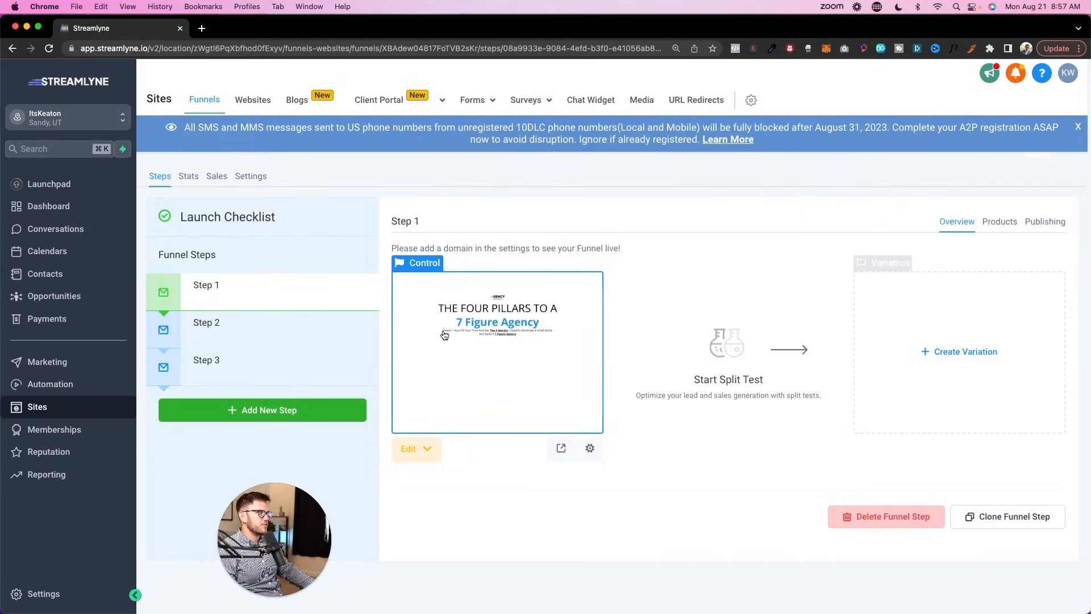
Open the form builder from the Sites area and start a new form from scratch.
{"action": "mouse_move", "coordinate": [476, 100]}
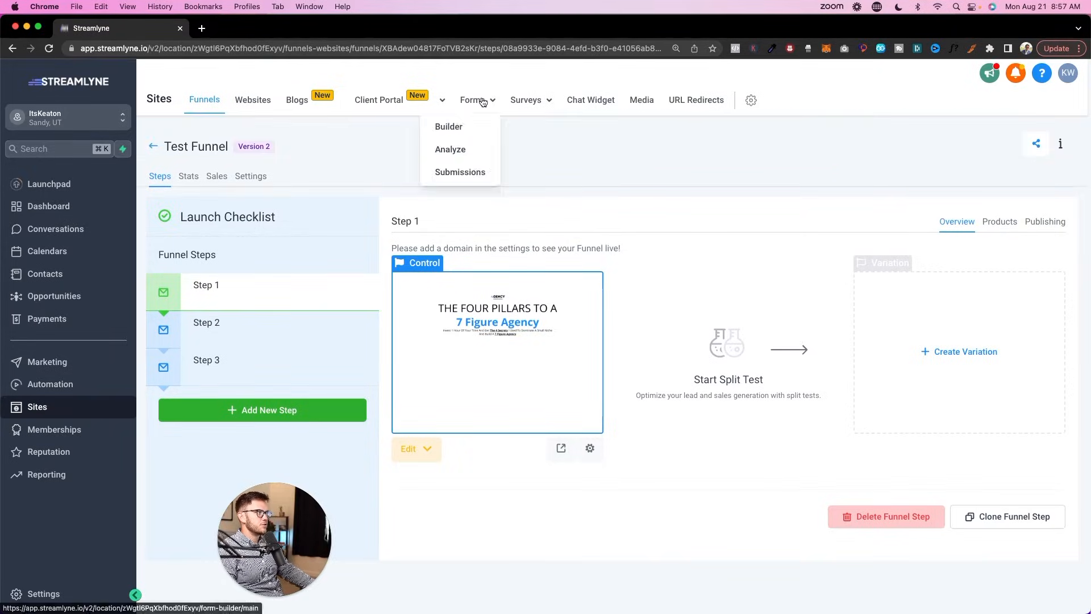
{"action": "left_click", "coordinate": [453, 125]}
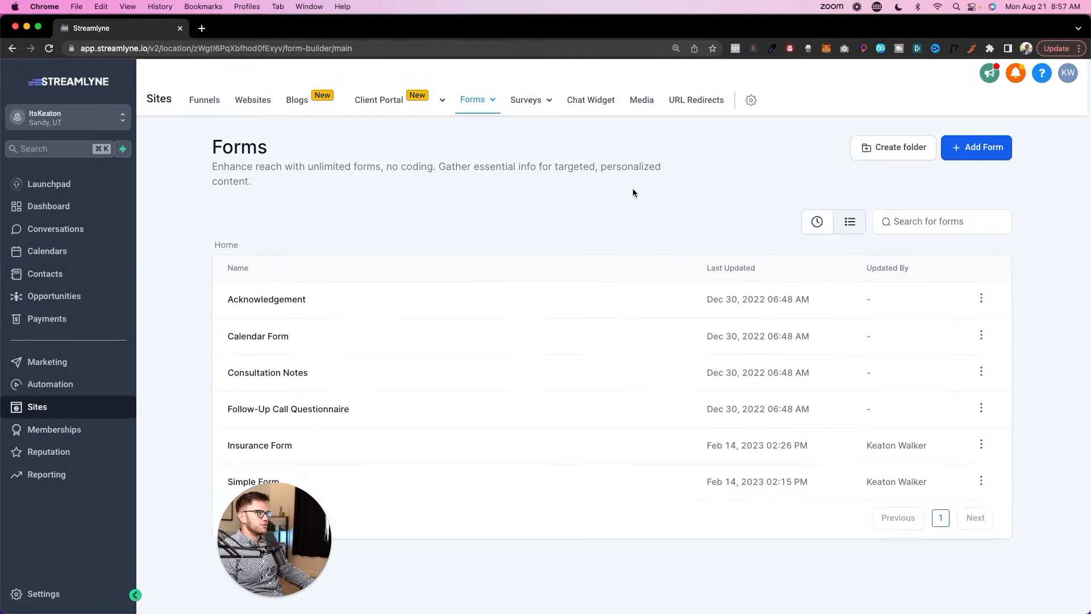
{"action": "left_click", "coordinate": [976, 147]}
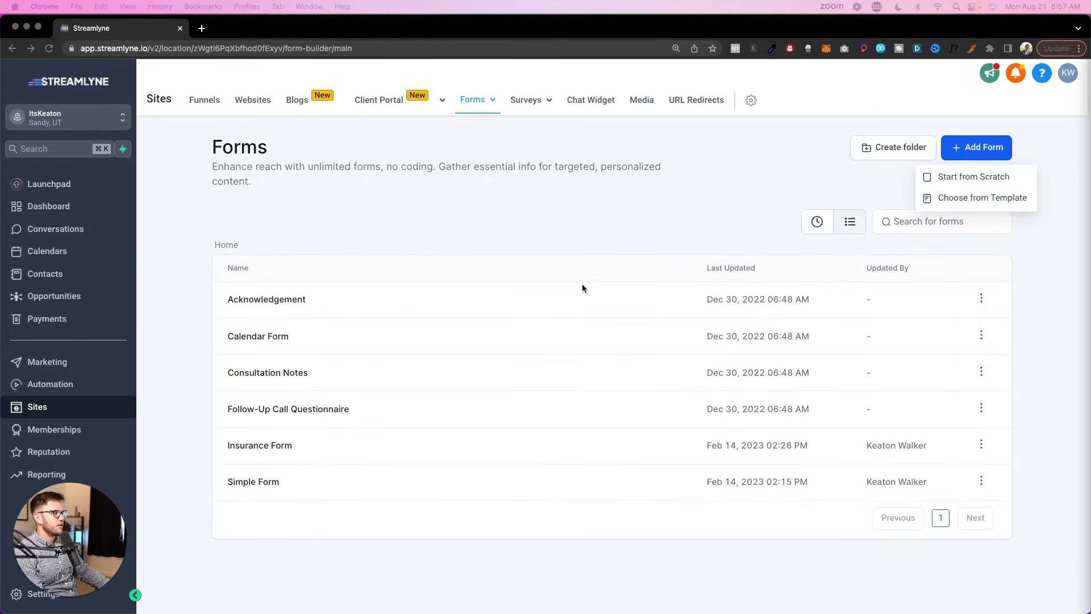
{"action": "left_click", "coordinate": [974, 179]}
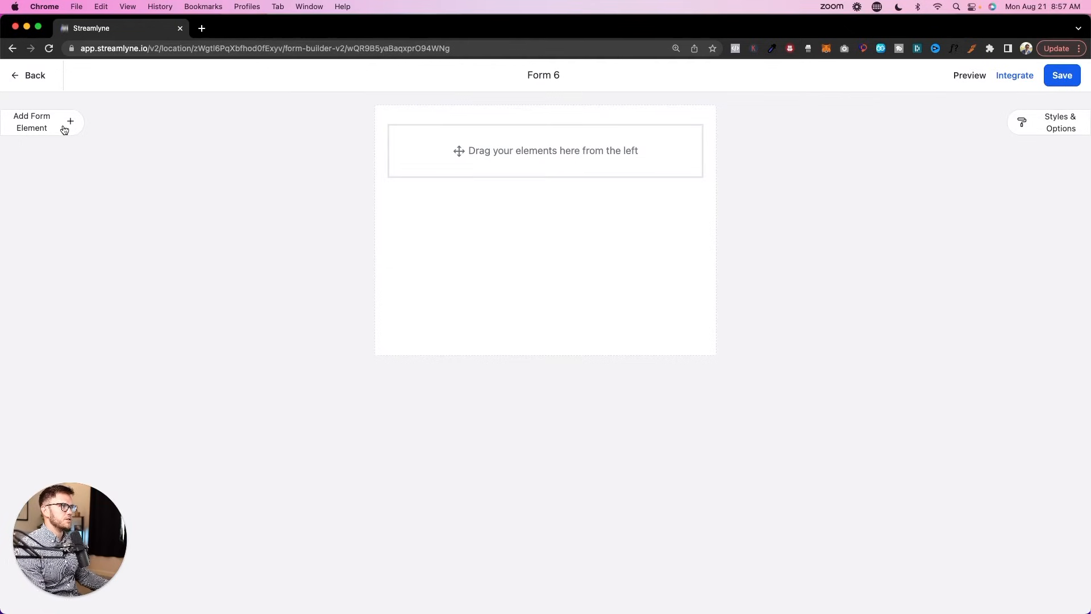
Add an Email field to the blank form and view its field settings.
{"action": "left_click", "coordinate": [64, 129]}
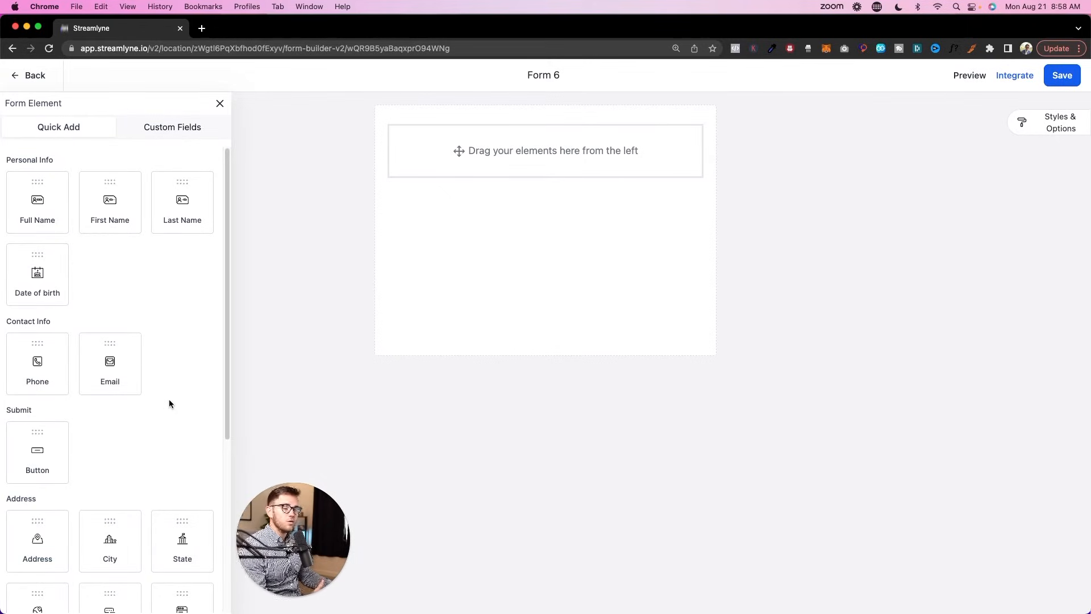
{"action": "left_click_drag", "start_coordinate": [108, 370], "coordinate": [506, 158]}
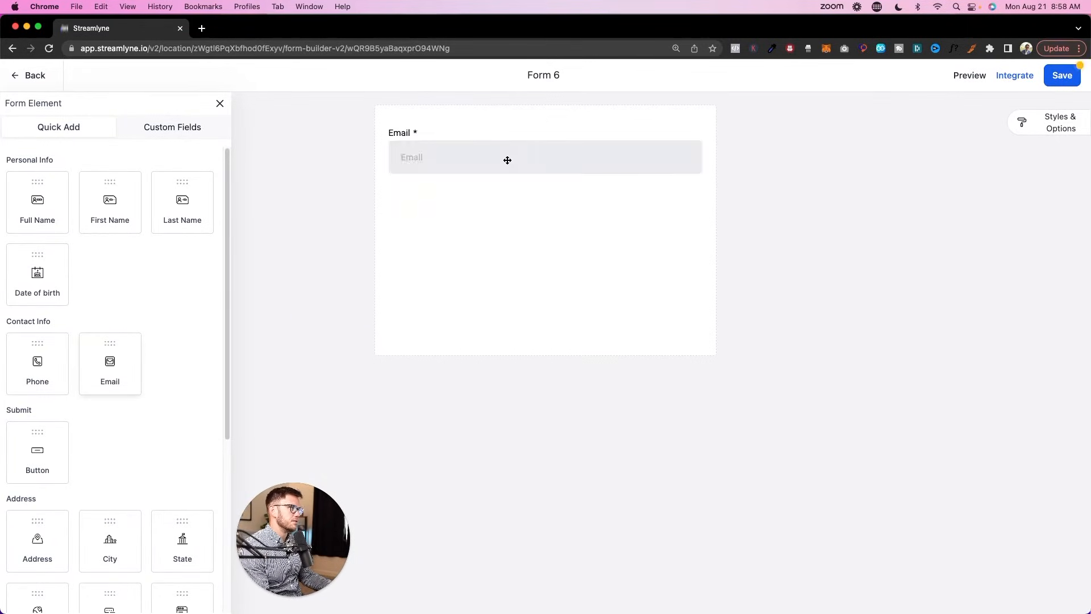
{"action": "left_click", "coordinate": [474, 154]}
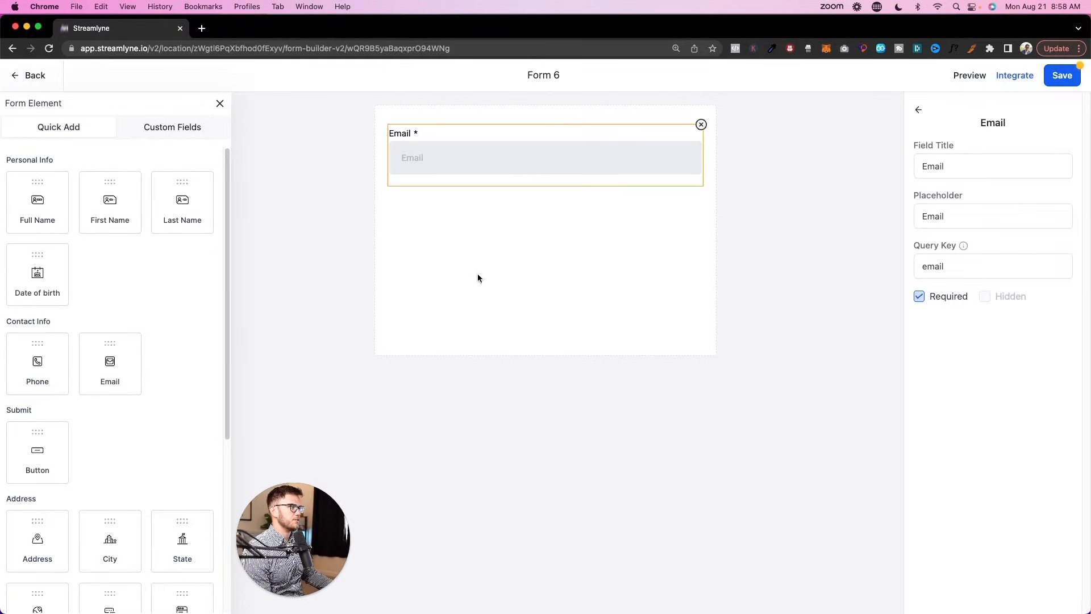
{"action": "left_click", "coordinate": [519, 205]}
{"action": "left_click", "coordinate": [433, 167]}
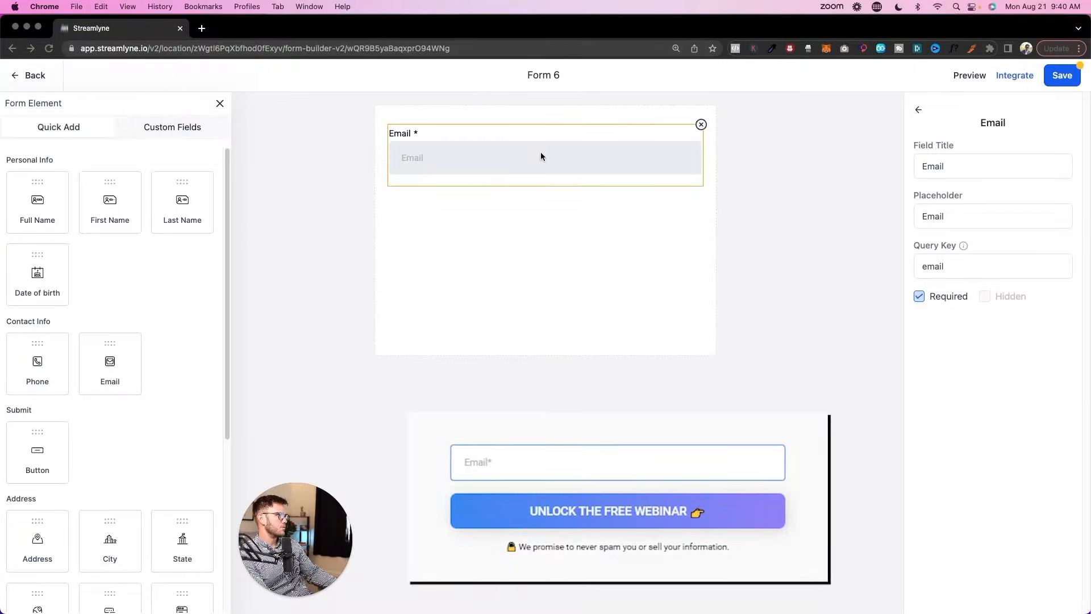
In the form's layout styles, hide the field labels and enable Inline Form.
{"action": "left_click", "coordinate": [919, 110]}
{"action": "left_click", "coordinate": [1052, 129]}
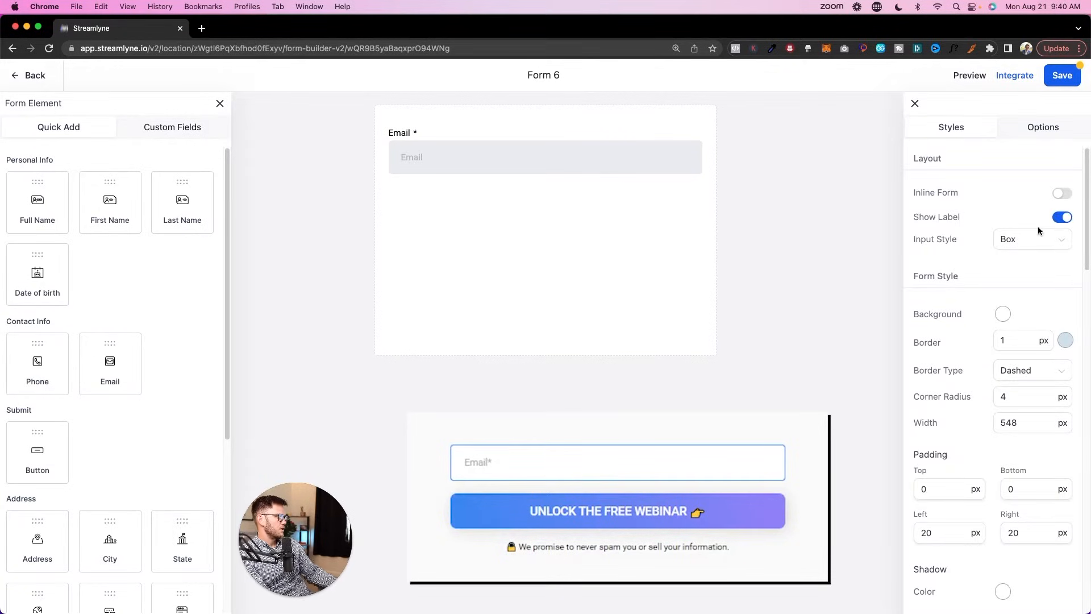
{"action": "left_click", "coordinate": [1064, 219]}
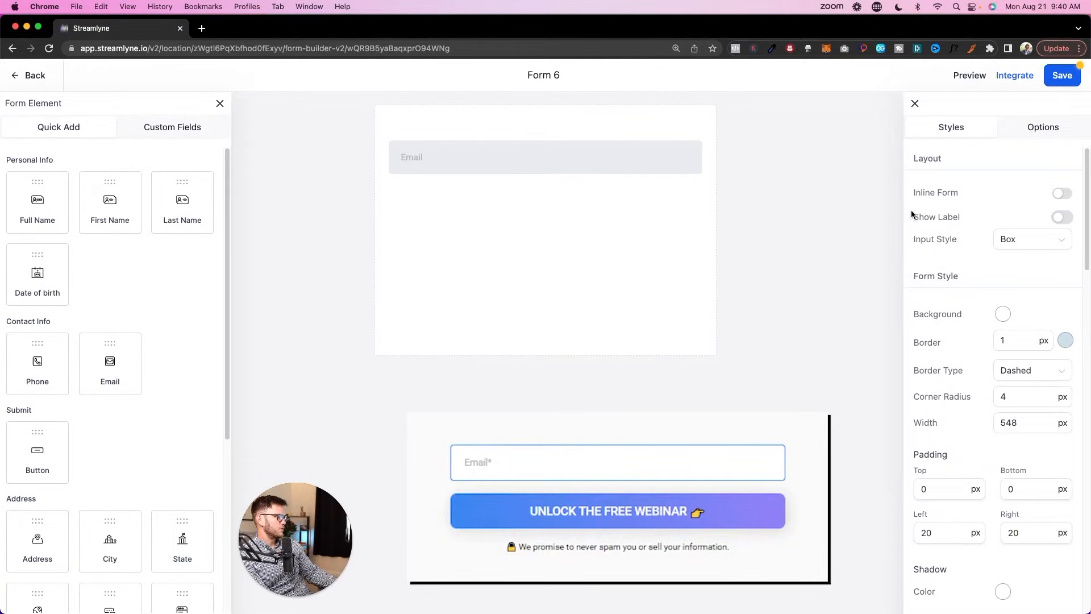
{"action": "left_click", "coordinate": [1062, 193]}
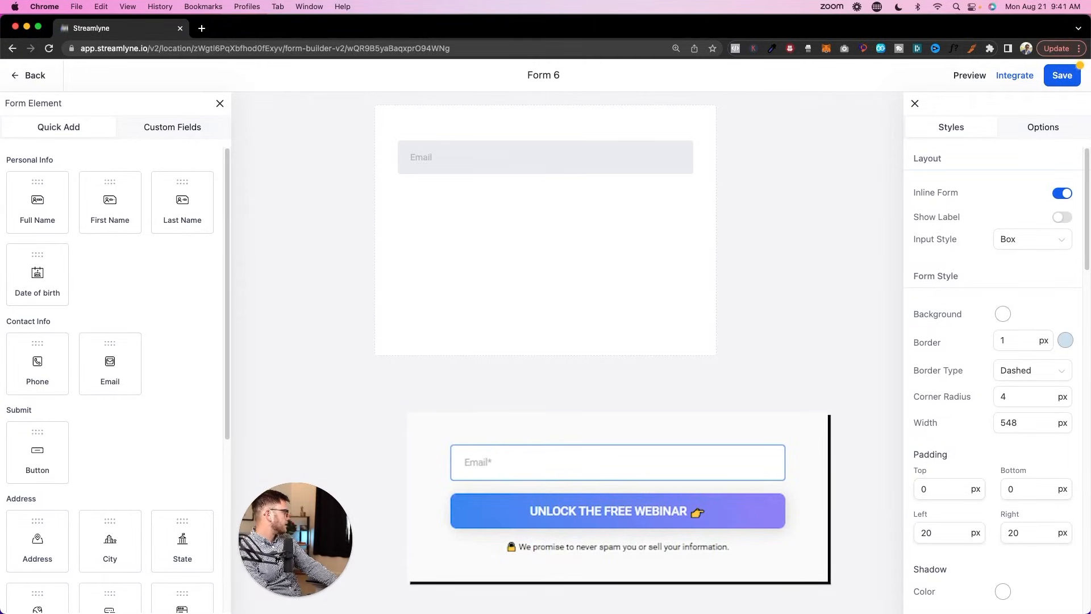
Switch the form's input style to another option and back to Box.
{"action": "left_click", "coordinate": [1042, 239]}
{"action": "left_click", "coordinate": [1022, 286]}
{"action": "left_click", "coordinate": [1035, 249]}
{"action": "left_click", "coordinate": [1040, 265]}
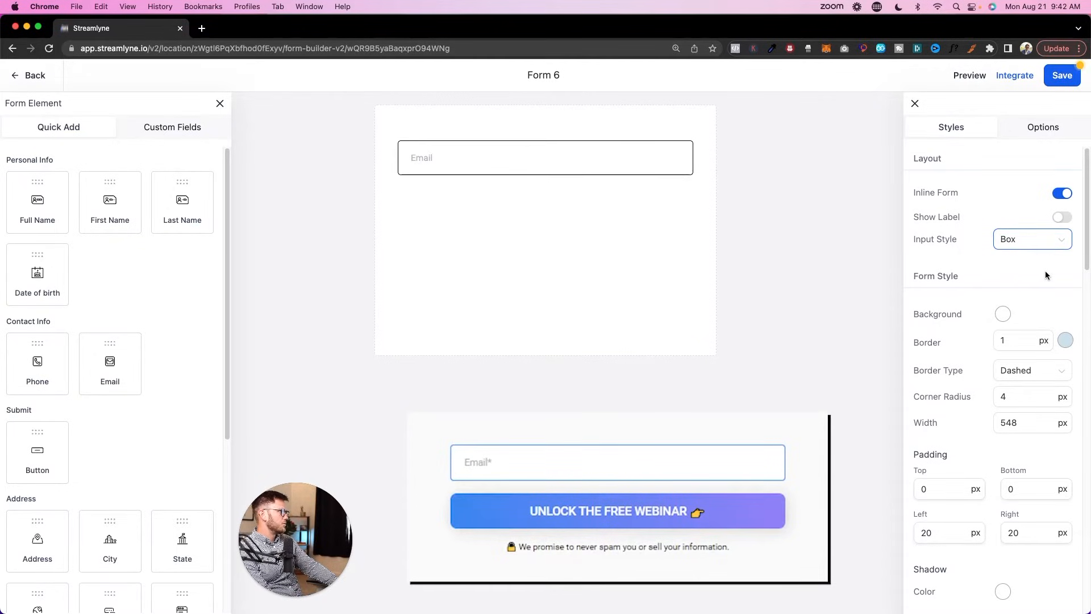
Set the border colour in the form's field style to #3B87F5FF.
{"action": "scroll", "coordinate": [987, 272], "scroll_direction": "down", "scroll_amount": 5}
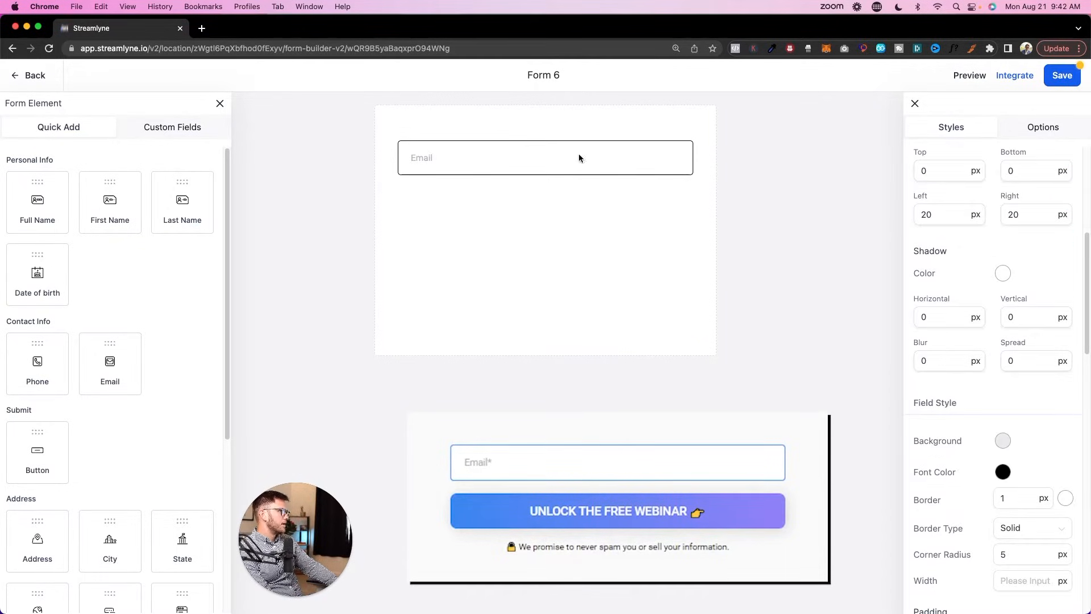
{"action": "scroll", "coordinate": [937, 318], "scroll_direction": "down", "scroll_amount": 5}
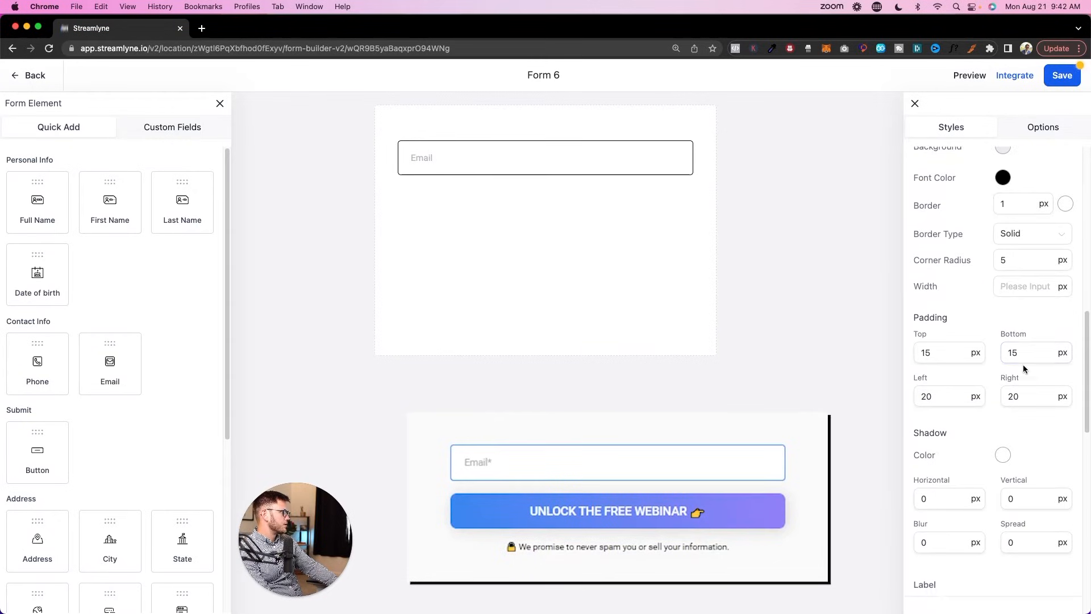
{"action": "scroll", "coordinate": [977, 300], "scroll_direction": "up", "scroll_amount": 2}
{"action": "left_click", "coordinate": [1065, 296]}
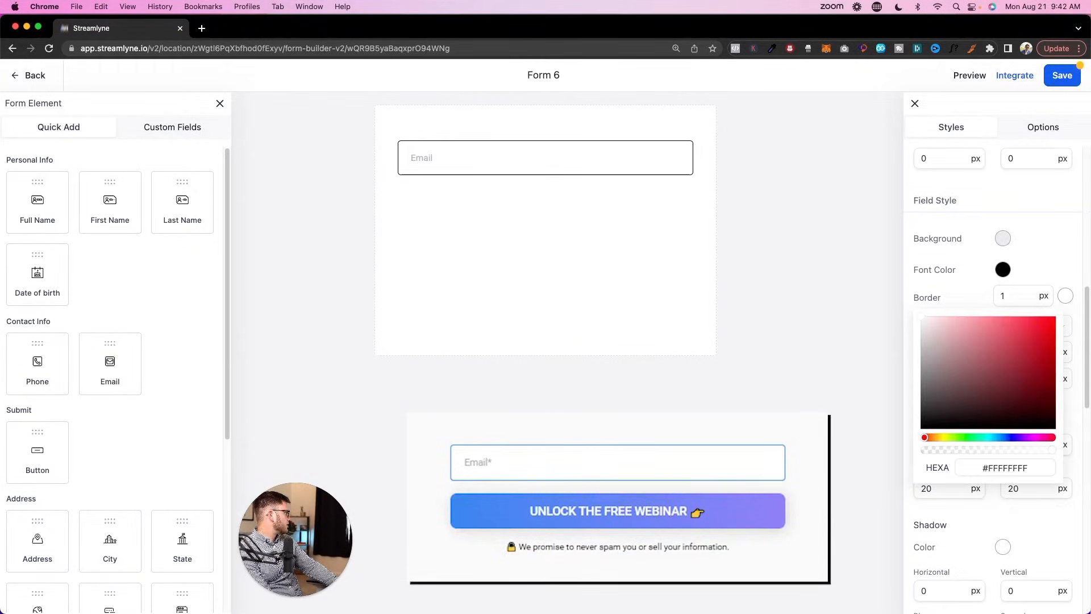
{"action": "key", "text": "super+Tab"}
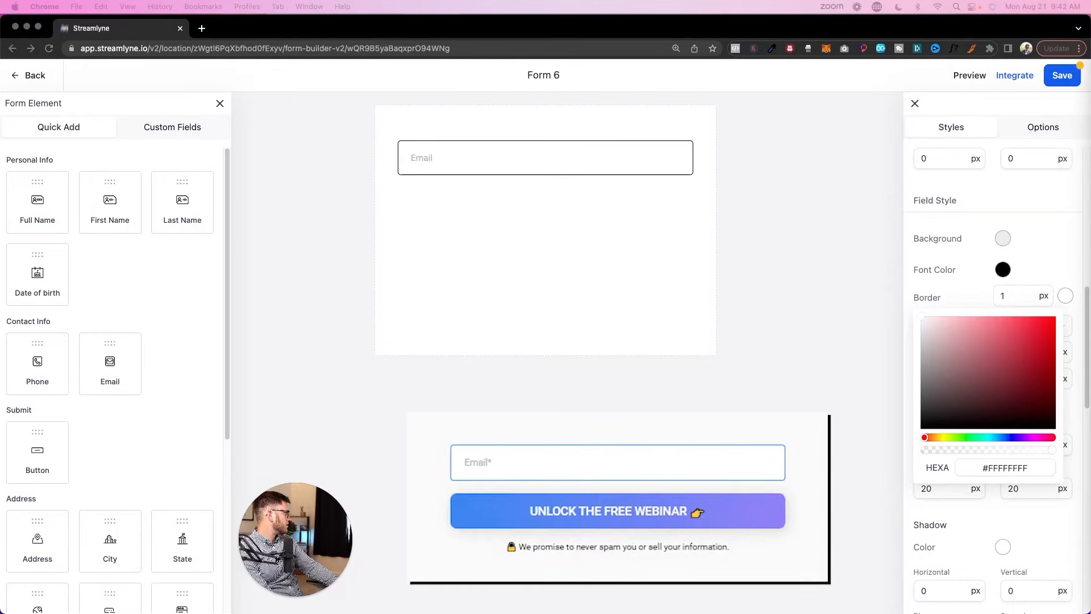
{"action": "triple_click", "coordinate": [1016, 471]}
{"action": "type", "text": "#3B81F5FF"}
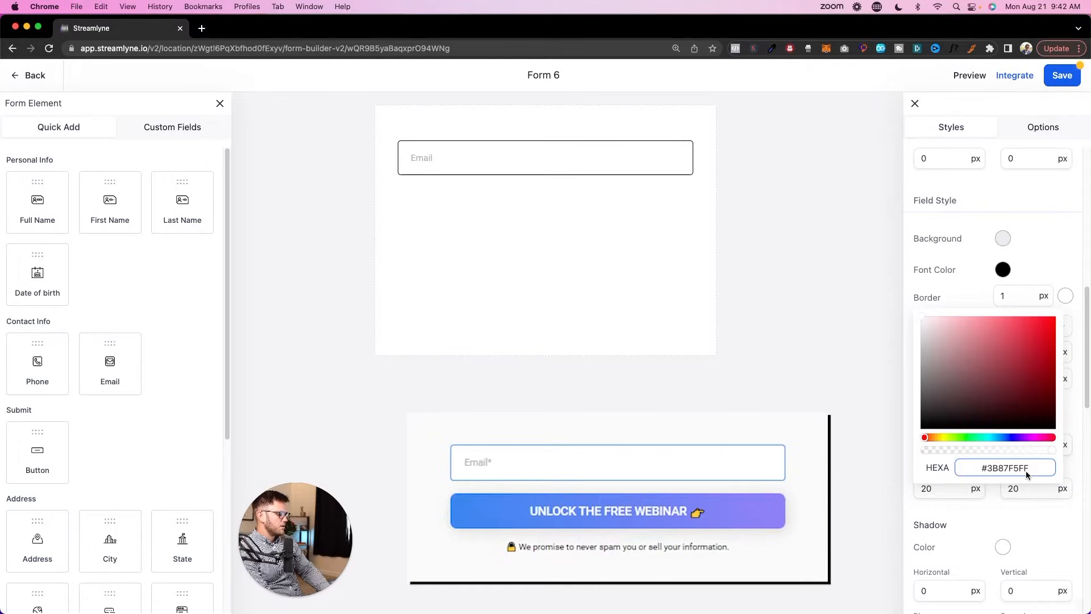
{"action": "key", "text": "Return"}
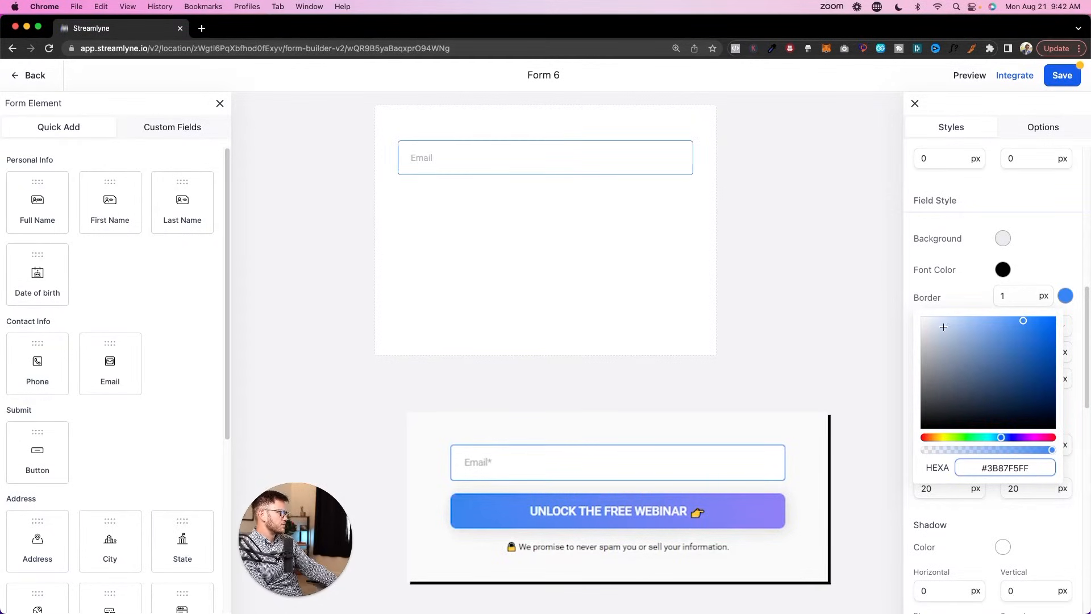
{"action": "left_click", "coordinate": [1066, 523]}
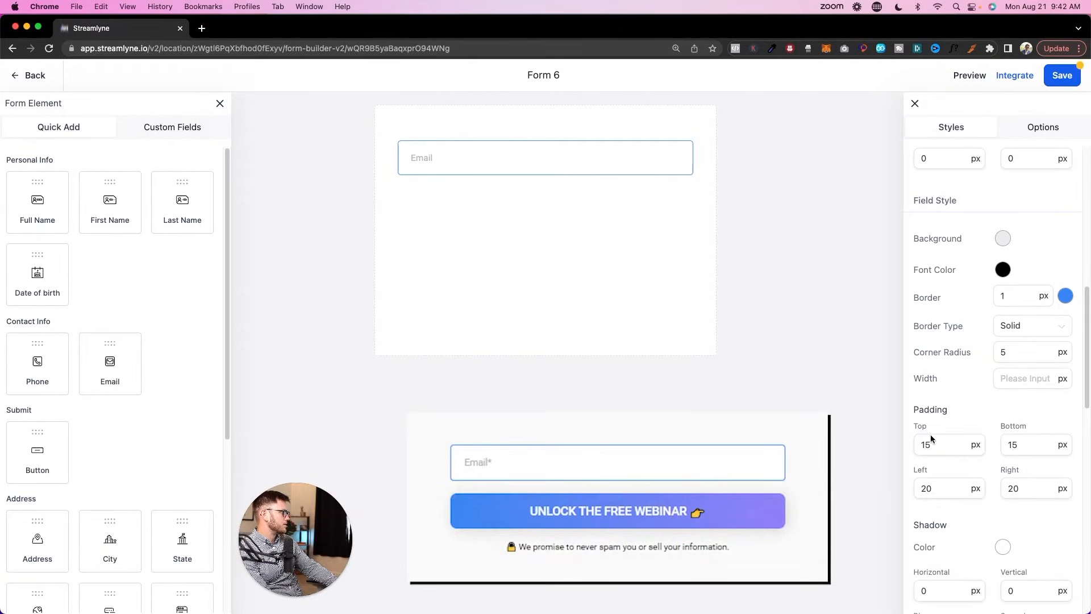
{"action": "left_click", "coordinate": [523, 213]}
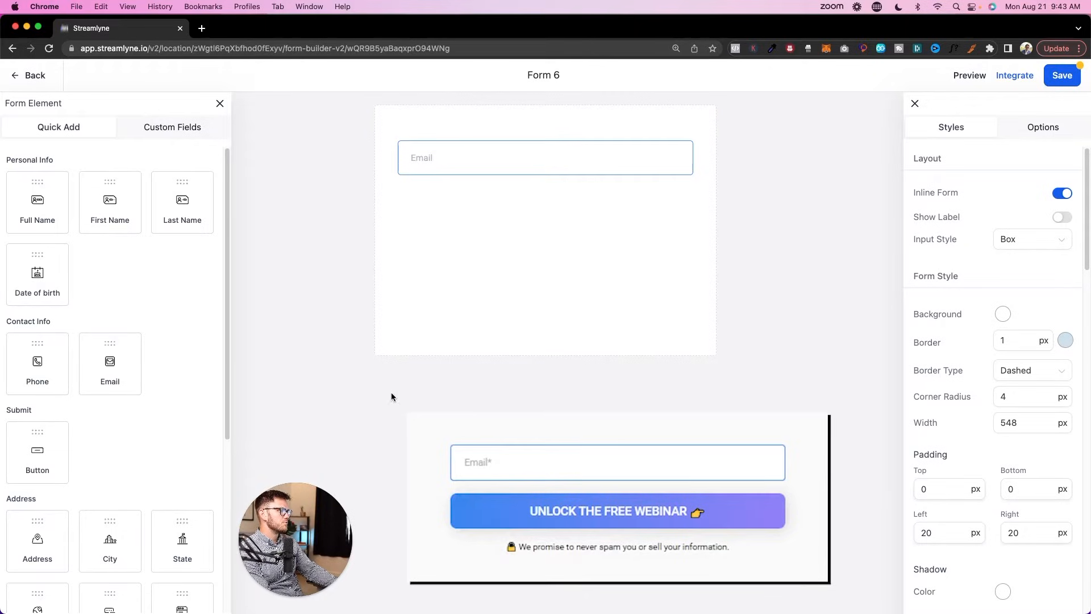
Add a submit Button below the Email field and a Text element beneath the button.
{"action": "scroll", "coordinate": [100, 464], "scroll_direction": "down", "scroll_amount": 5}
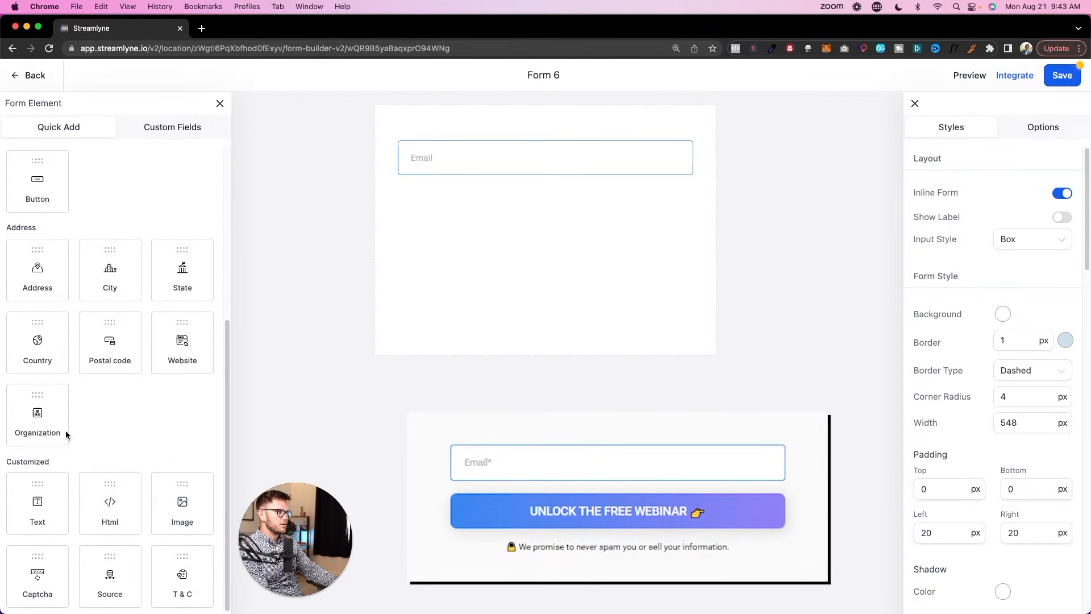
{"action": "scroll", "coordinate": [69, 381], "scroll_direction": "up", "scroll_amount": 1}
{"action": "scroll", "coordinate": [69, 380], "scroll_direction": "up", "scroll_amount": 4}
{"action": "left_click_drag", "start_coordinate": [38, 452], "coordinate": [516, 227]}
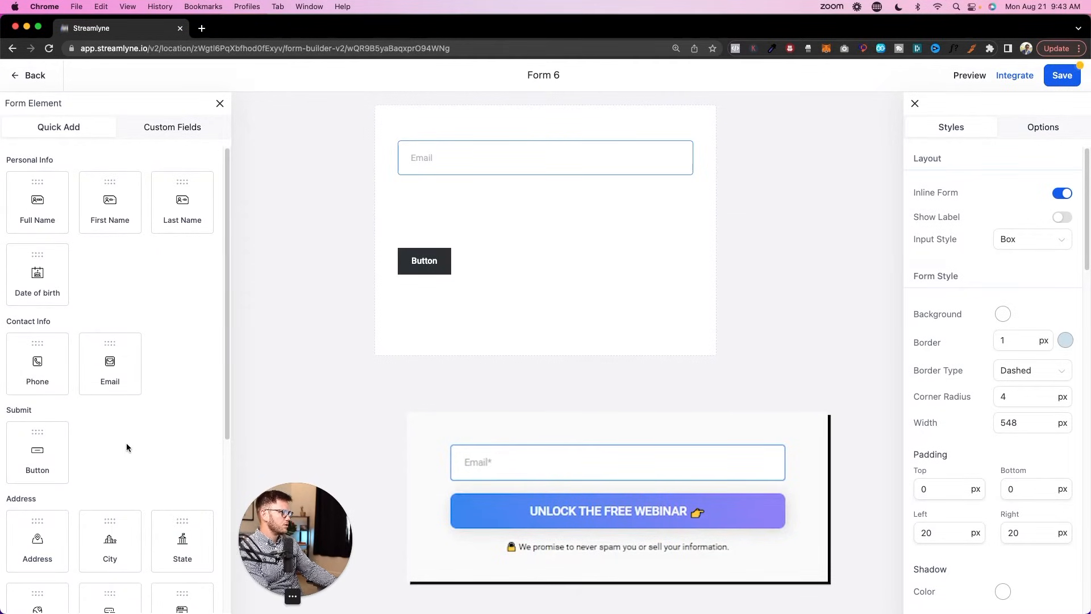
{"action": "scroll", "coordinate": [126, 446], "scroll_direction": "down", "scroll_amount": 5}
{"action": "left_click_drag", "start_coordinate": [40, 500], "coordinate": [479, 322]}
Center the form's button and set its background colour to #3B87F5FF.
{"action": "left_click", "coordinate": [442, 226]}
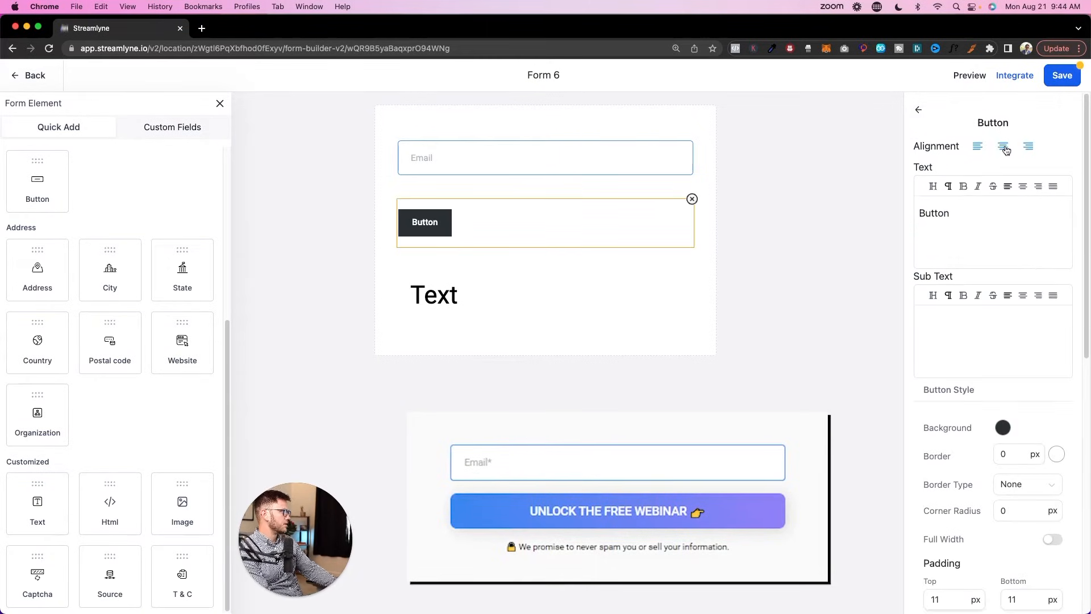
{"action": "left_click", "coordinate": [1004, 148]}
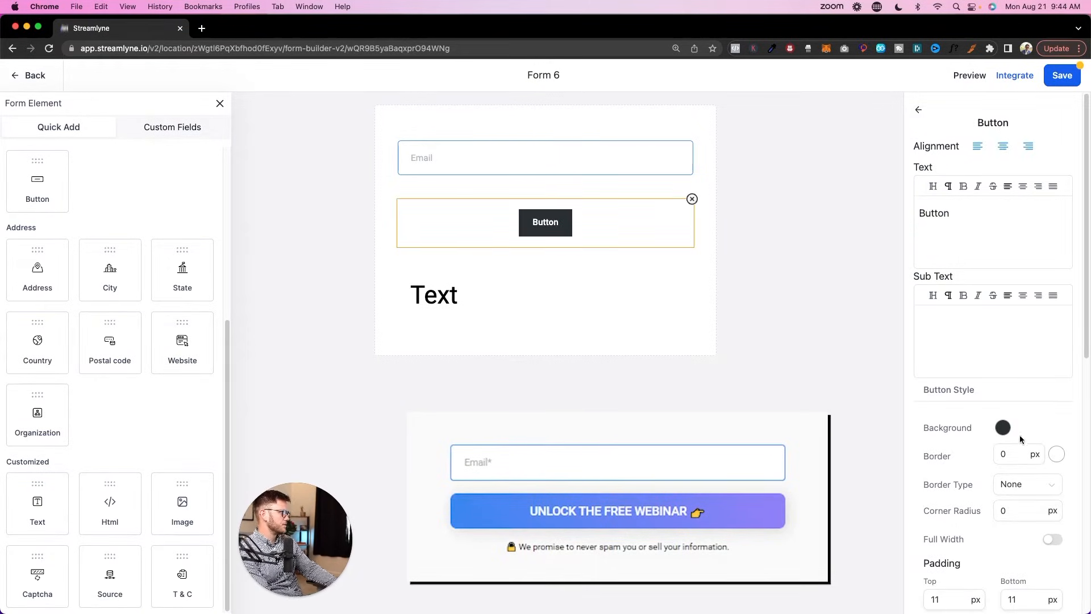
{"action": "left_click", "coordinate": [1002, 428]}
{"action": "key", "text": "super+Tab"}
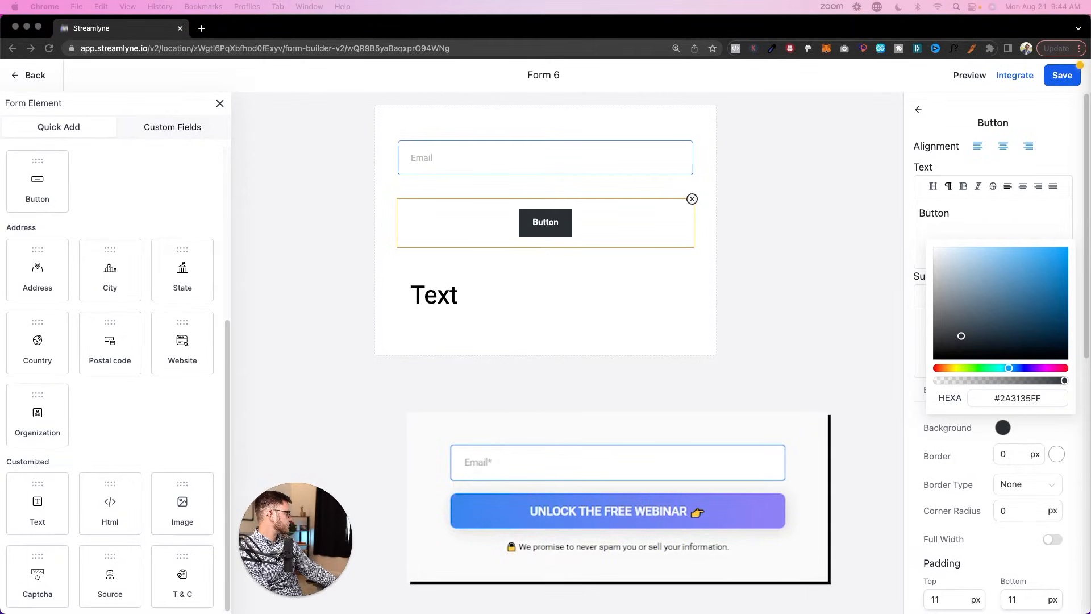
{"action": "left_click", "coordinate": [1020, 397]}
{"action": "key", "text": "super+a"}
{"action": "type", "text": "#3B87F5FF"}
{"action": "key", "text": "Return"}
{"action": "left_click", "coordinate": [1075, 462]}
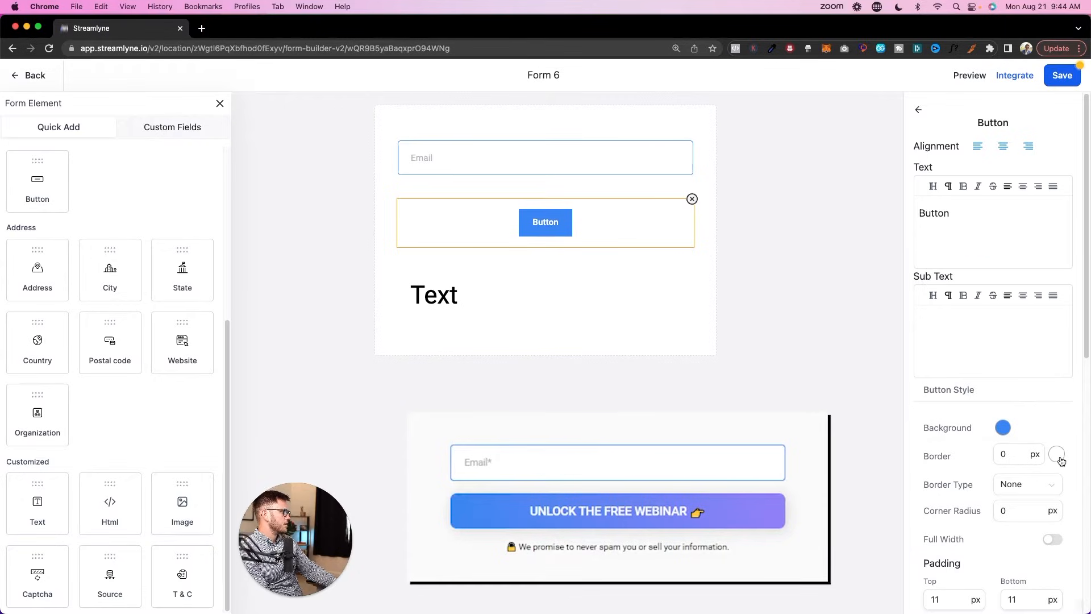
Give the button a corner radius of 10 px and make it full width.
{"action": "scroll", "coordinate": [1014, 490], "scroll_direction": "down", "scroll_amount": 1}
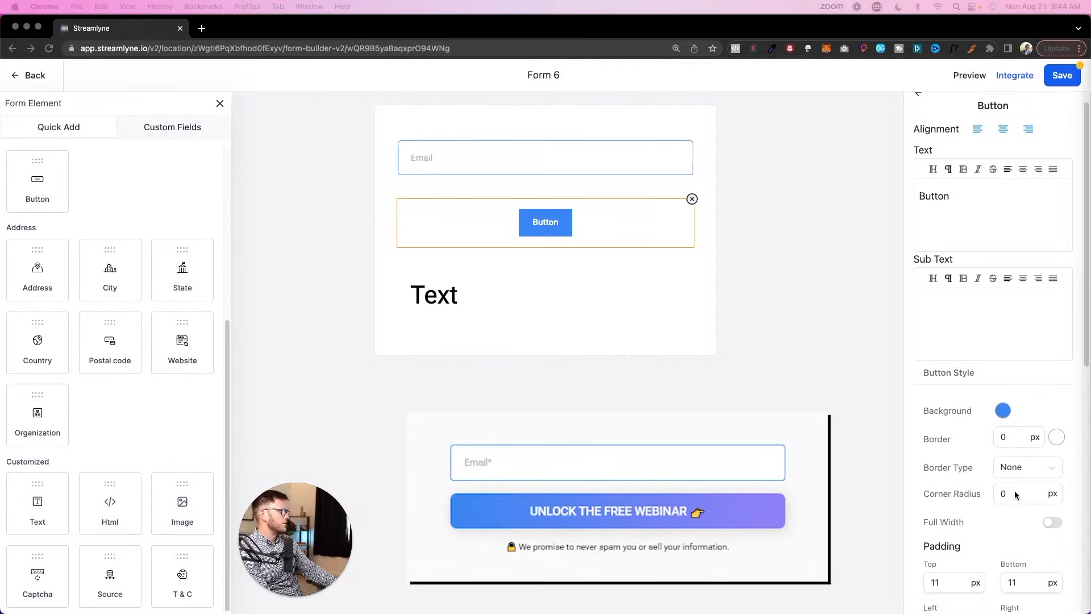
{"action": "left_click", "coordinate": [986, 491]}
{"action": "type", "text": "10"}
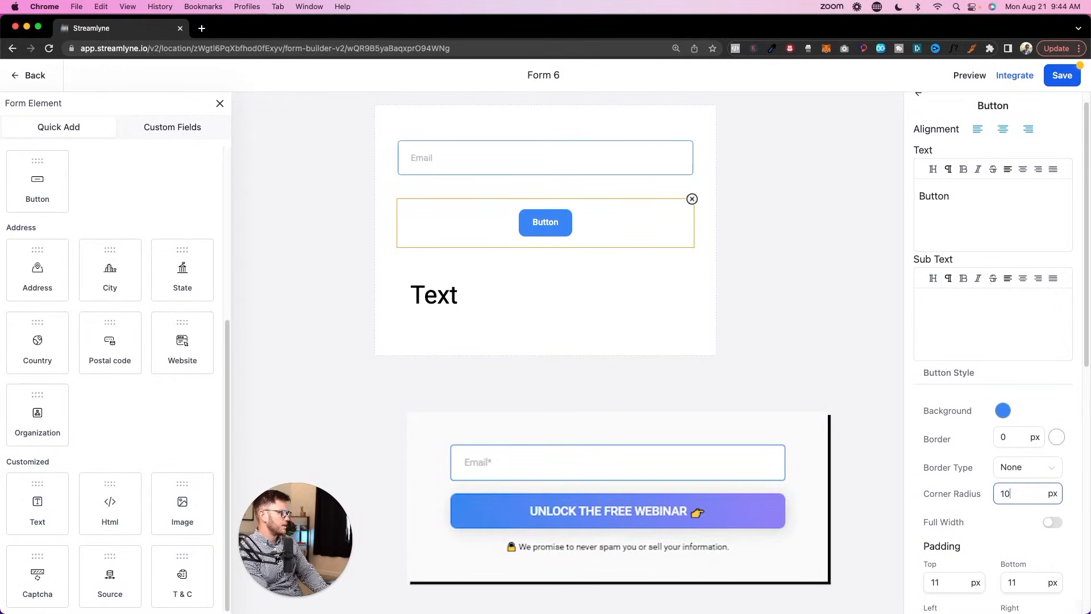
{"action": "scroll", "coordinate": [984, 494], "scroll_direction": "down", "scroll_amount": 3}
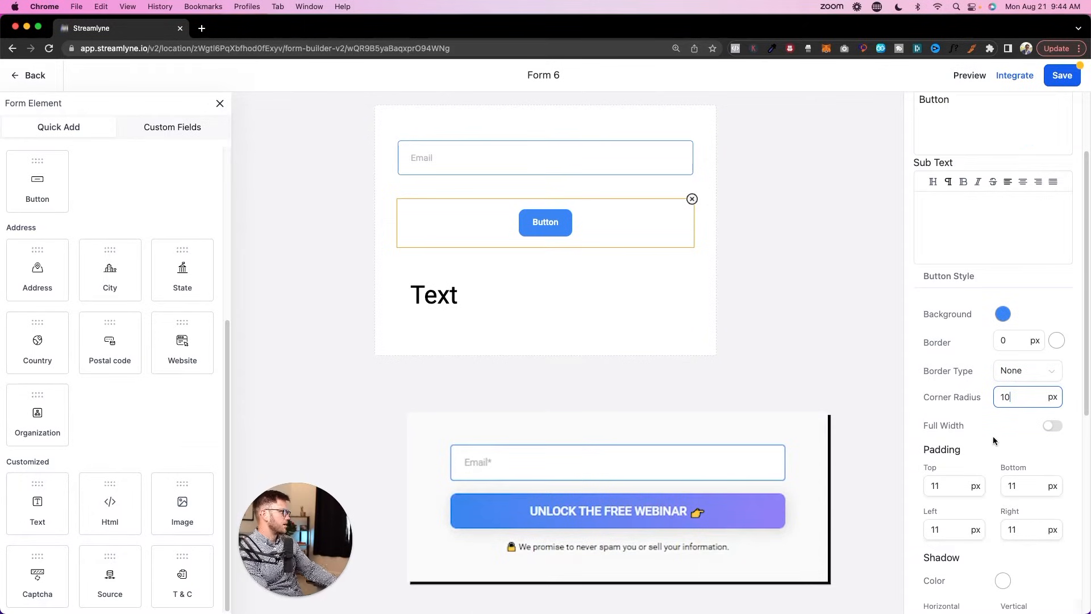
{"action": "left_click", "coordinate": [1051, 426]}
{"action": "left_click", "coordinate": [1011, 484]}
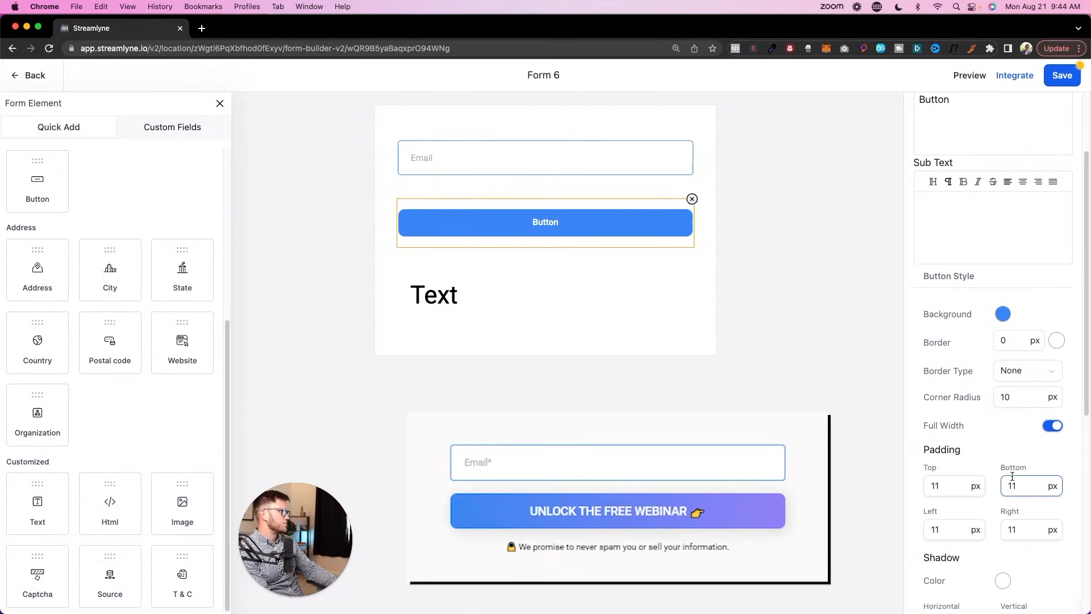
Replace the form button's text with "UNLOCK THE FREE WEBINAR 👉".
{"action": "scroll", "coordinate": [949, 234], "scroll_direction": "up", "scroll_amount": 3}
{"action": "double_click", "coordinate": [952, 234]}
{"action": "type", "text": "UNLO"}
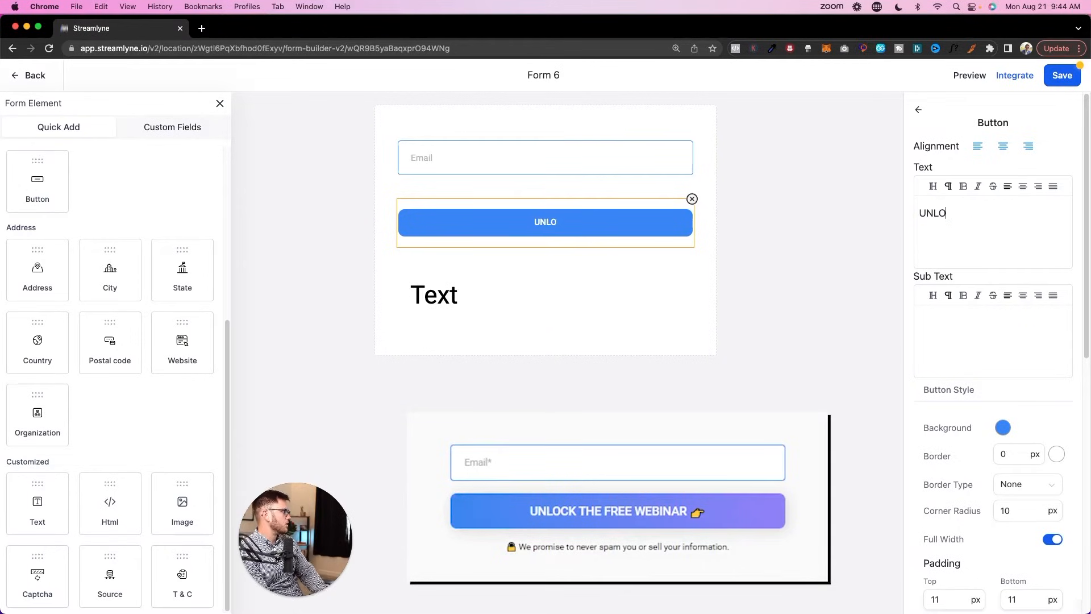
{"action": "type", "text": "CK THE FREE WEBINAR"}
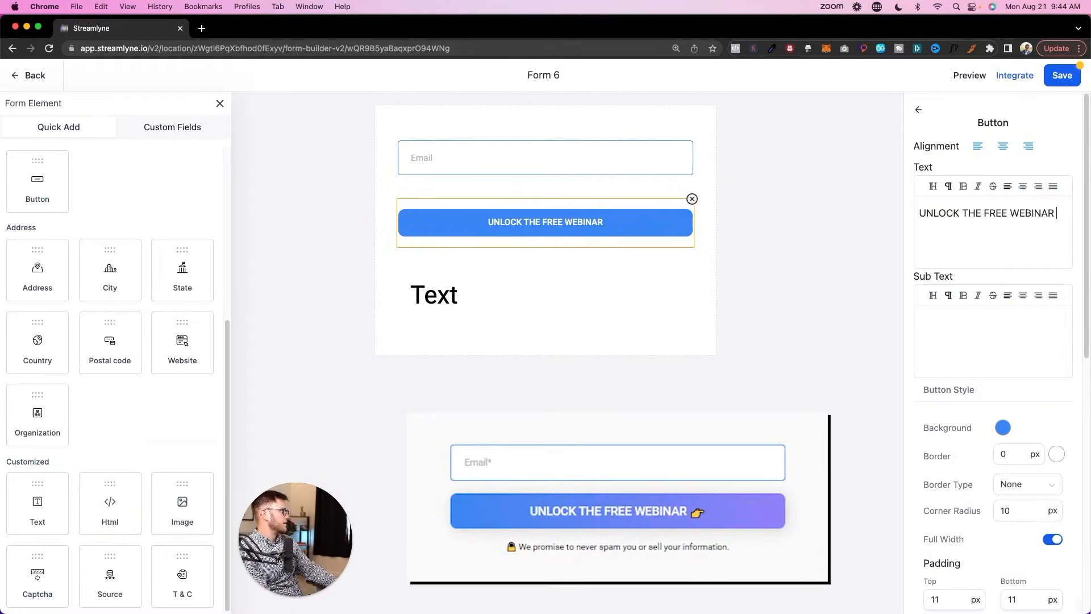
{"action": "key", "text": "super+Tab"}
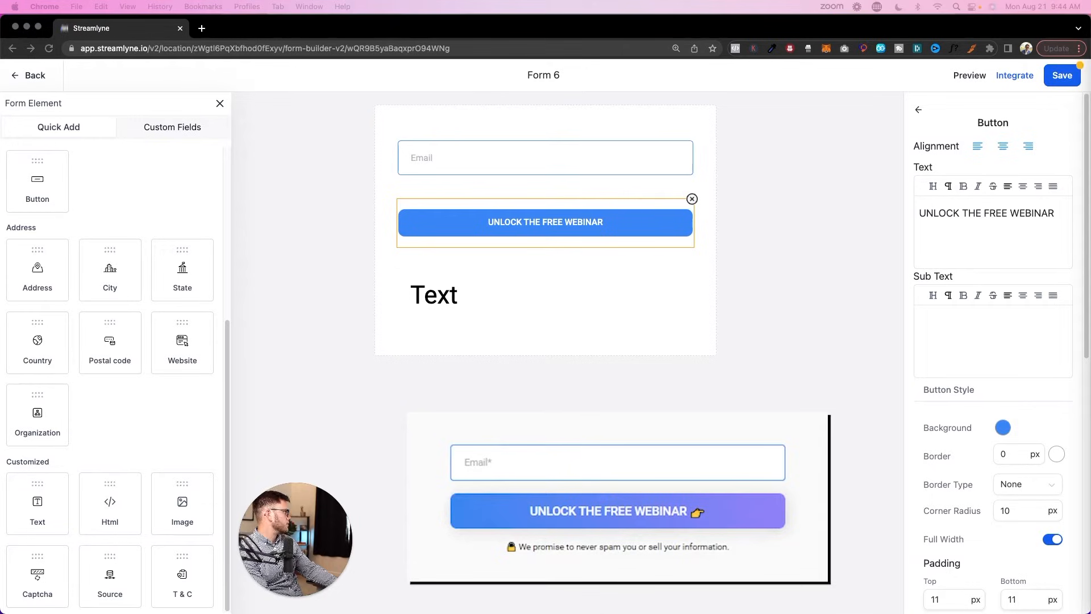
{"action": "key", "text": "super+Tab"}
{"action": "type", "text": "👉"}
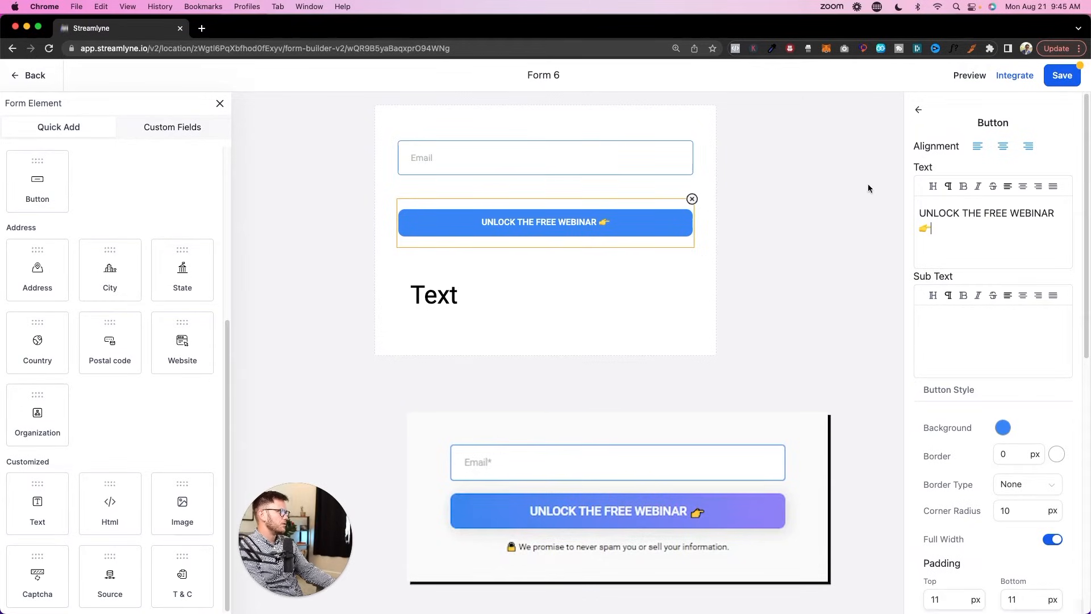
{"action": "left_click", "coordinate": [918, 109]}
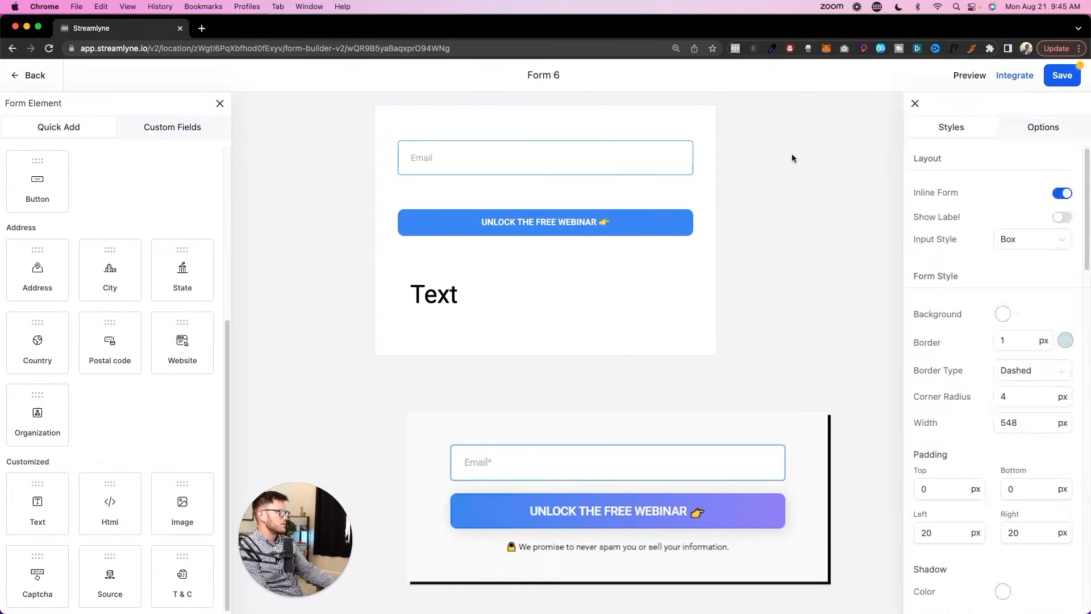
Paste custom CSS into the form's styles giving .btn a rightward linear gradient from #3b87f5 to #9482fc, and save the form.
{"action": "scroll", "coordinate": [975, 321], "scroll_direction": "down", "scroll_amount": 10}
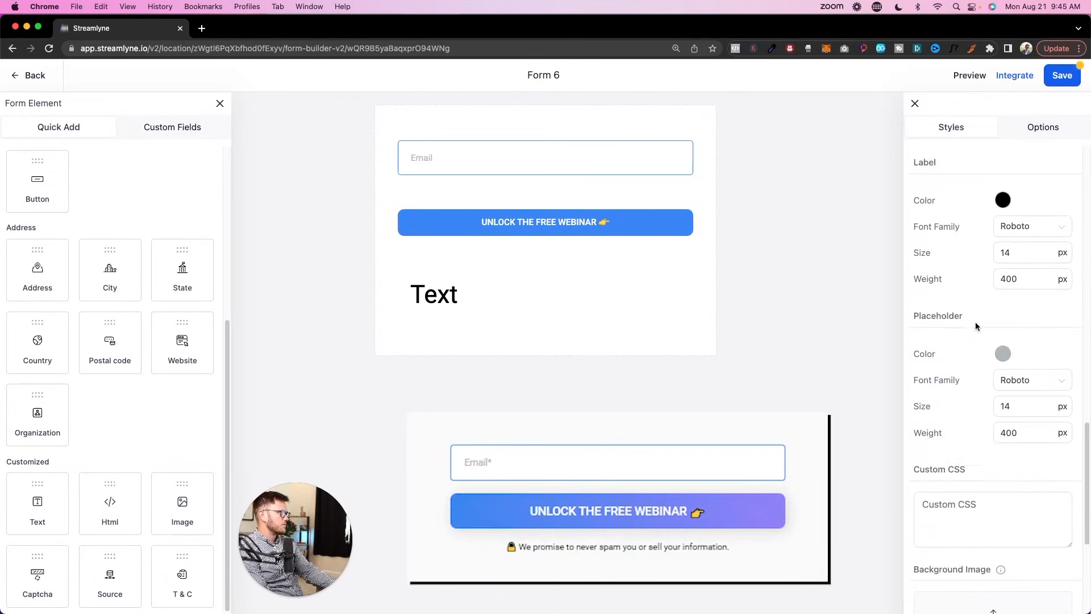
{"action": "scroll", "coordinate": [975, 322], "scroll_direction": "down", "scroll_amount": 5}
{"action": "scroll", "coordinate": [976, 273], "scroll_direction": "up", "scroll_amount": 14}
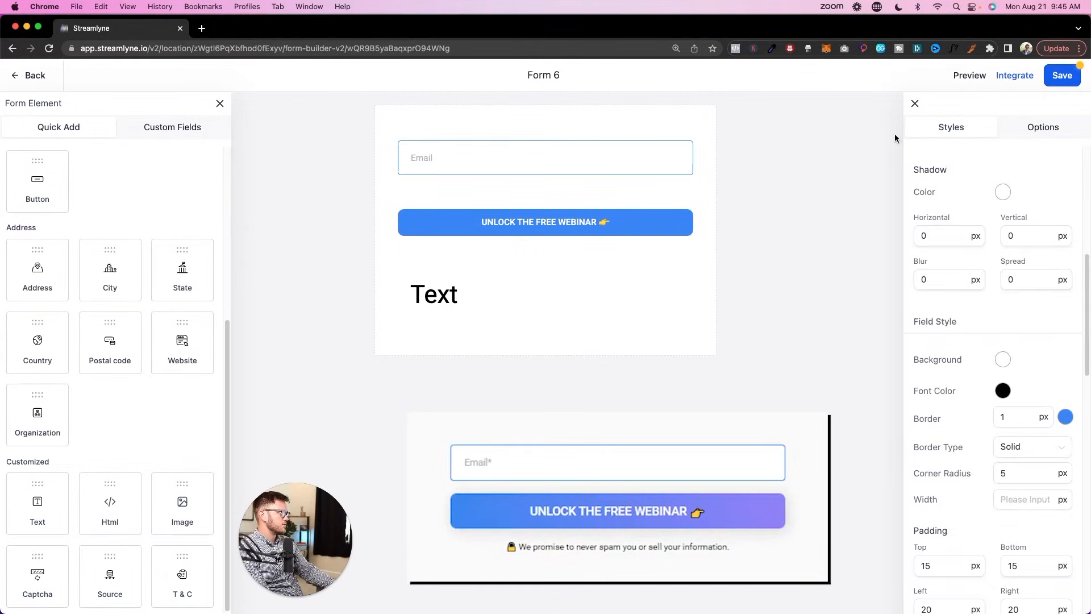
{"action": "left_click", "coordinate": [915, 103]}
{"action": "left_click", "coordinate": [1034, 133]}
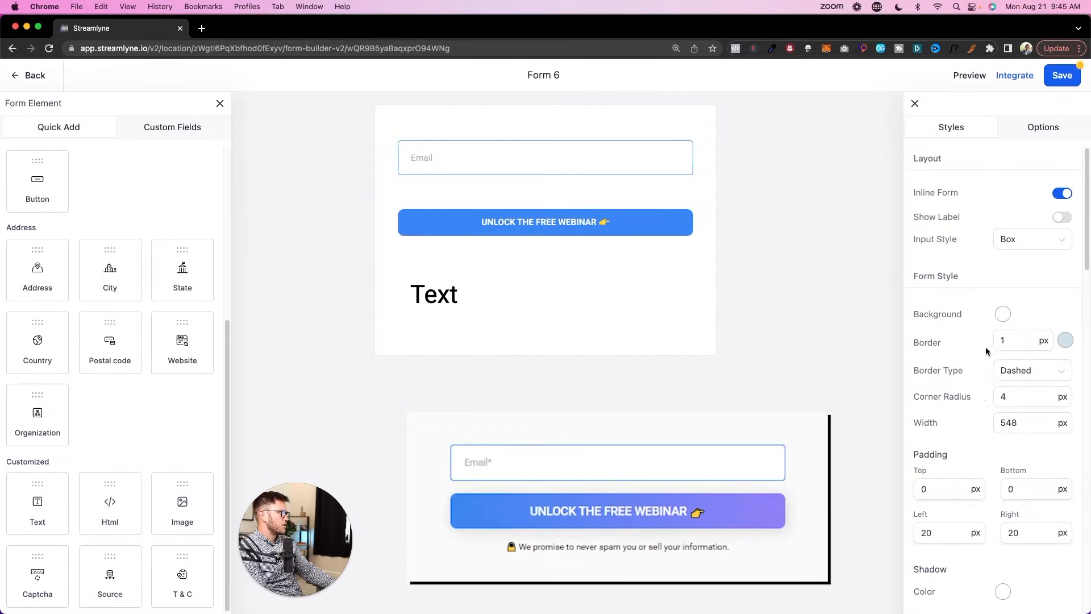
{"action": "scroll", "coordinate": [991, 318], "scroll_direction": "down", "scroll_amount": 10}
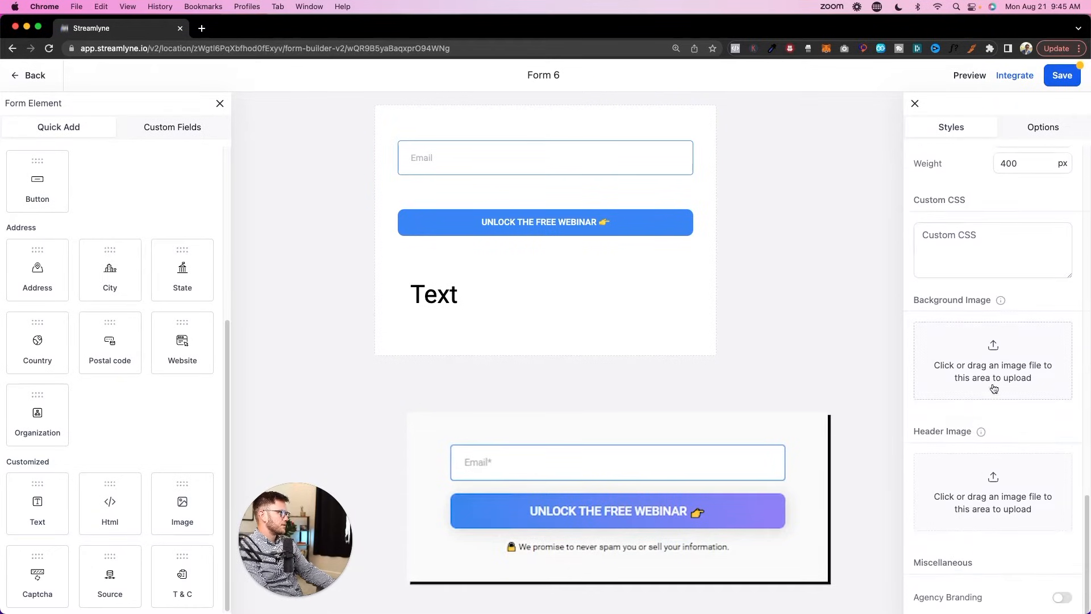
{"action": "left_click", "coordinate": [962, 252]}
{"action": "key", "text": "cmd+v"}
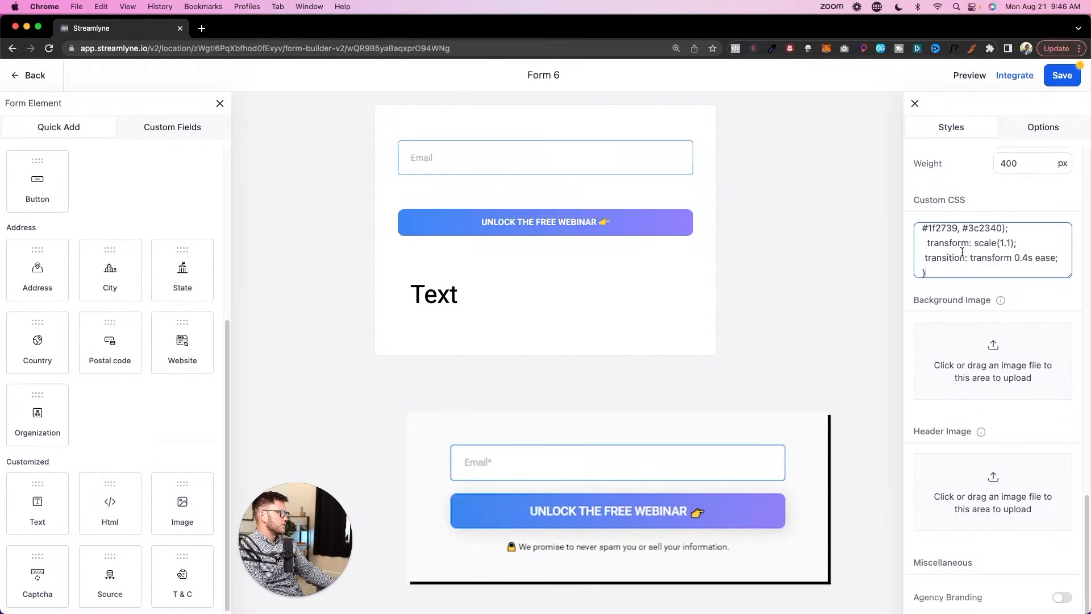
{"action": "scroll", "coordinate": [960, 250], "scroll_direction": "up", "scroll_amount": 3}
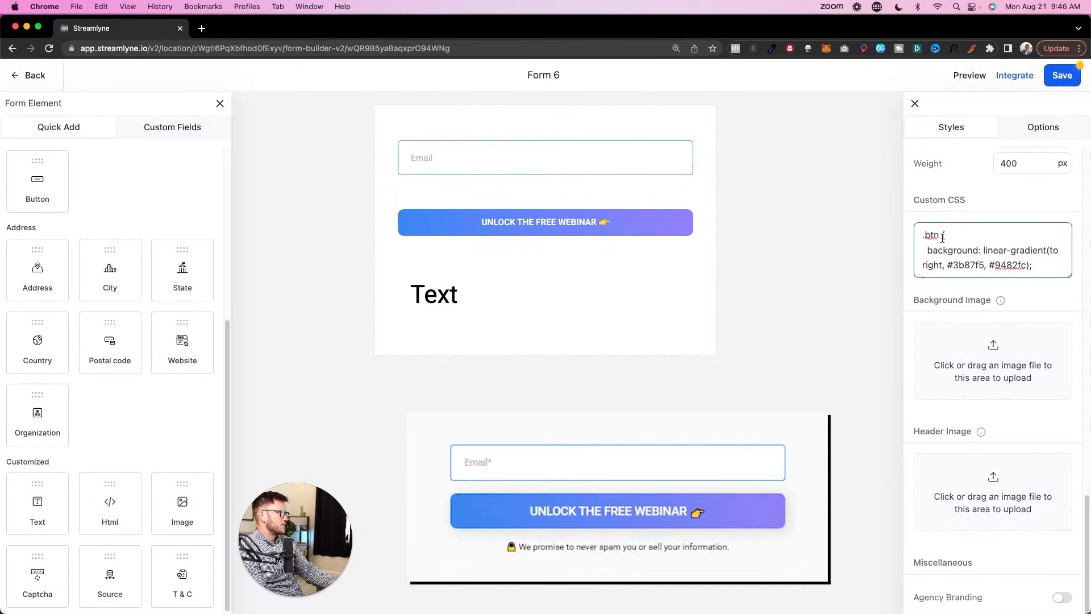
{"action": "scroll", "coordinate": [941, 238], "scroll_direction": "down", "scroll_amount": 3}
{"action": "left_click", "coordinate": [1066, 82]}
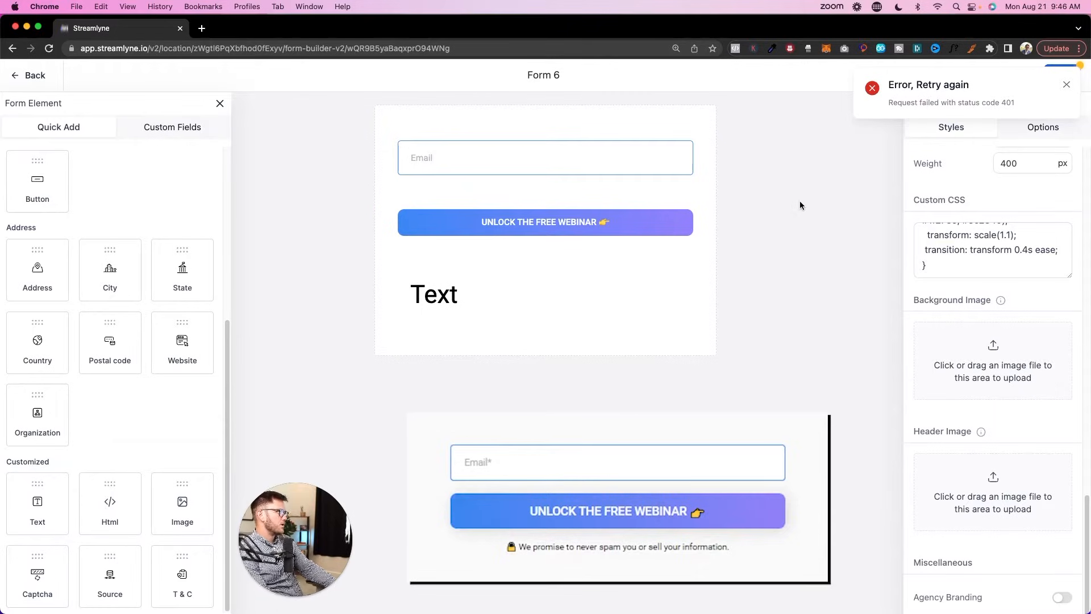
Center the Text element beneath the button and replace its content with "🔒 We promise to never spam you or sell your information.".
{"action": "left_click", "coordinate": [469, 303]}
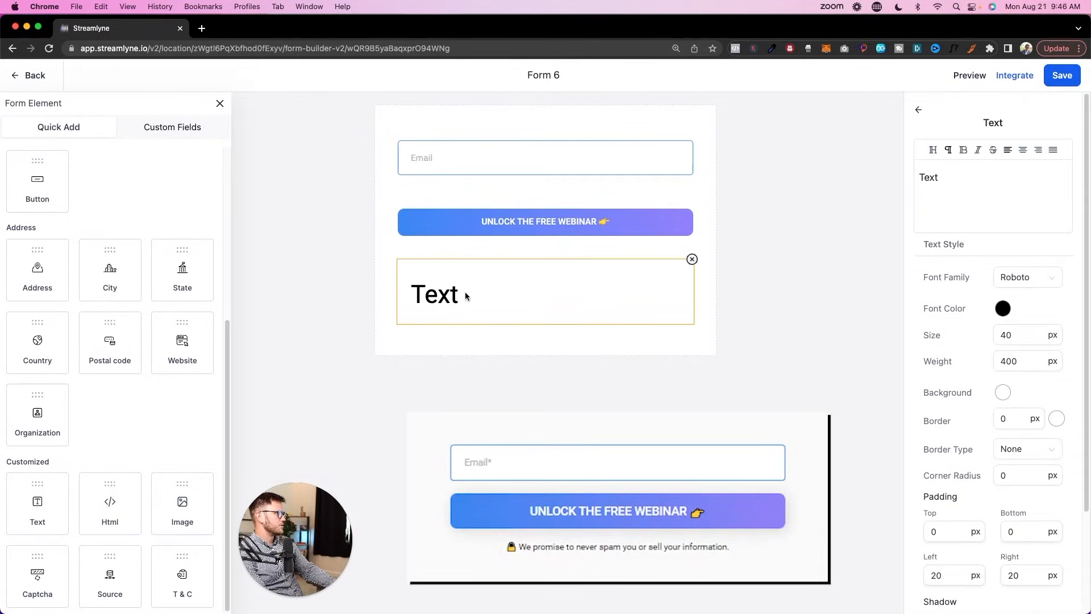
{"action": "left_click", "coordinate": [965, 173]}
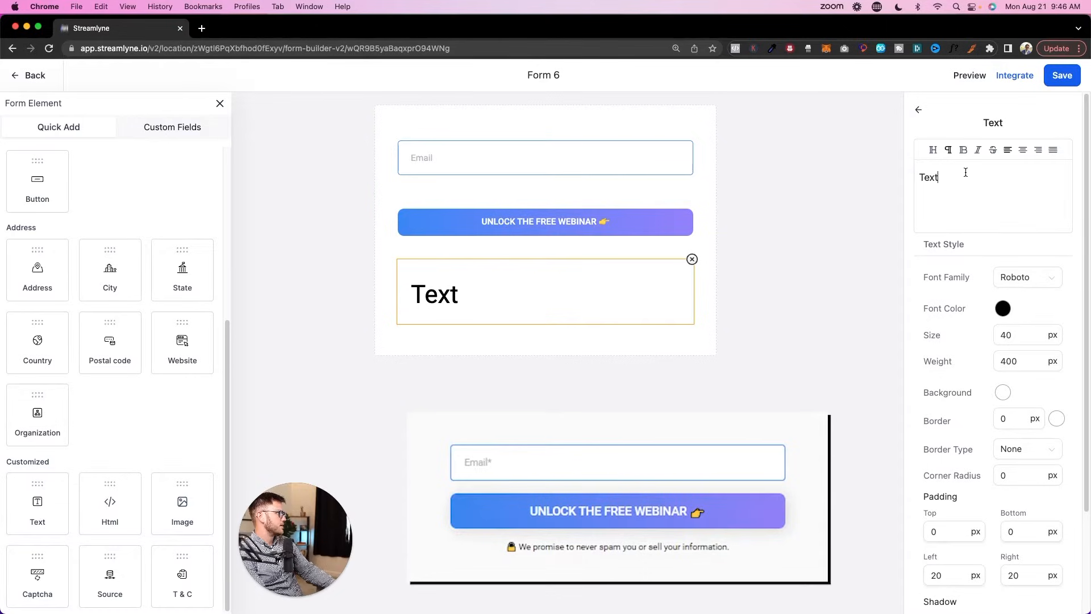
{"action": "left_click", "coordinate": [1022, 150]}
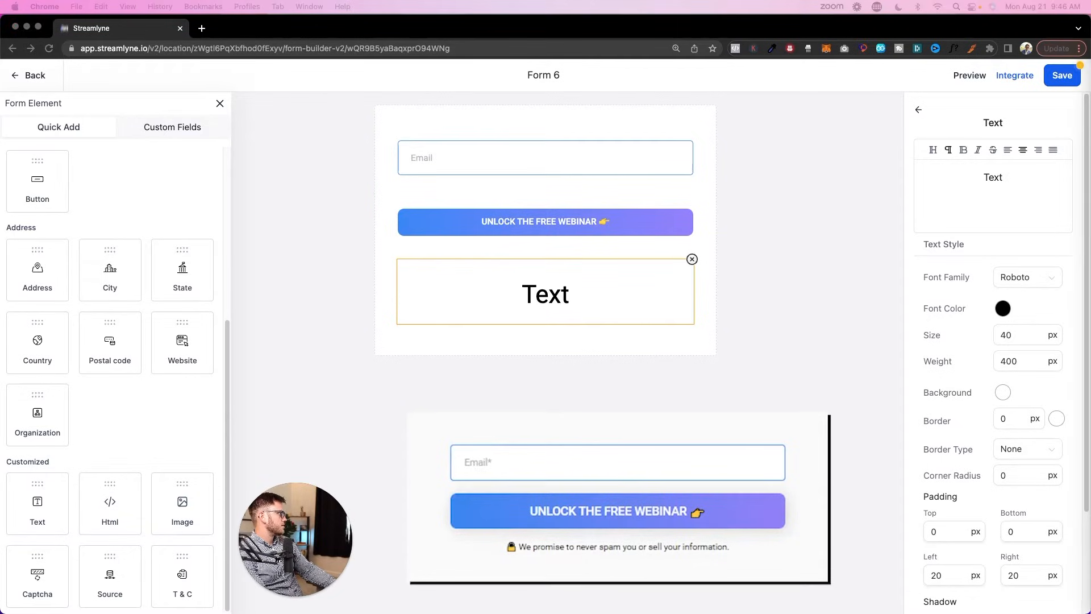
{"action": "left_click_drag", "start_coordinate": [1005, 178], "coordinate": [982, 178]}
{"action": "type", "text": "🔒 We promise to never spam you or sell your information."}
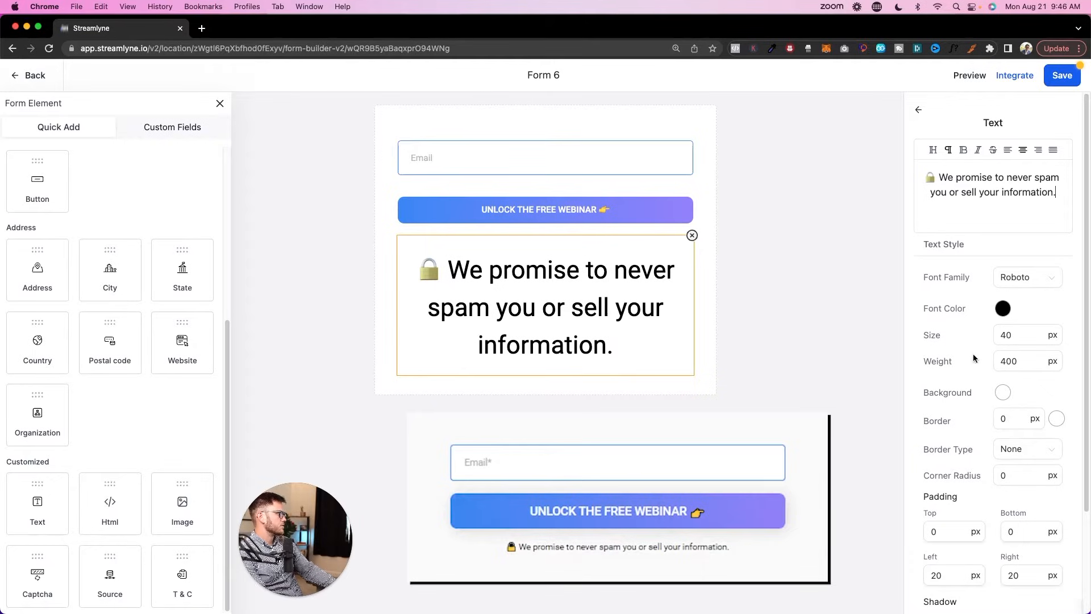
Set the font size of the privacy promise text to 13 px.
{"action": "scroll", "coordinate": [966, 348], "scroll_direction": "down", "scroll_amount": 2}
{"action": "double_click", "coordinate": [1025, 296]}
{"action": "type", "text": "13"}
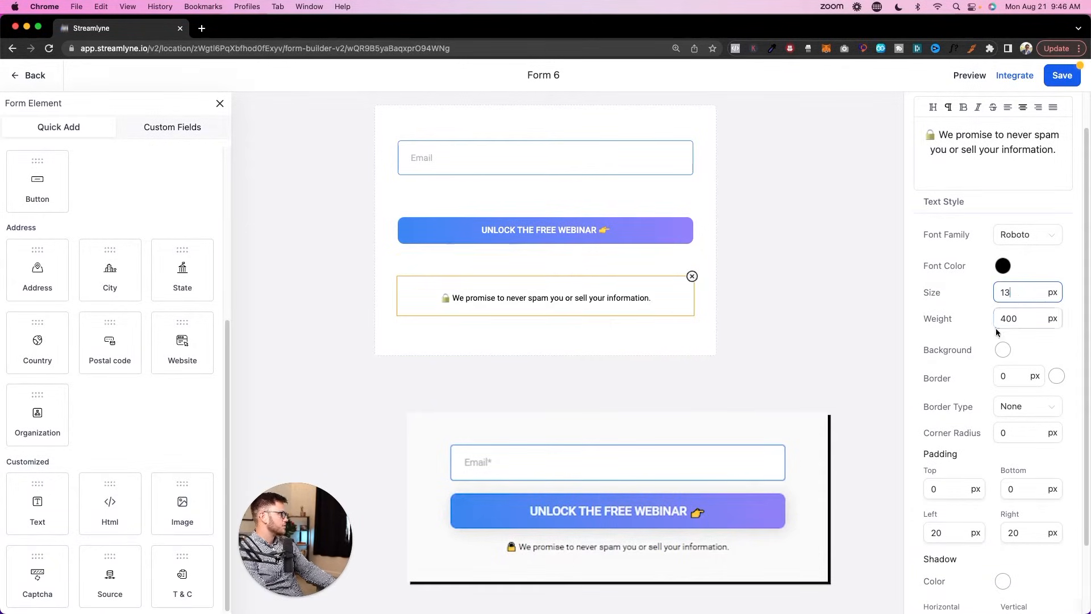
{"action": "left_click", "coordinate": [1016, 321]}
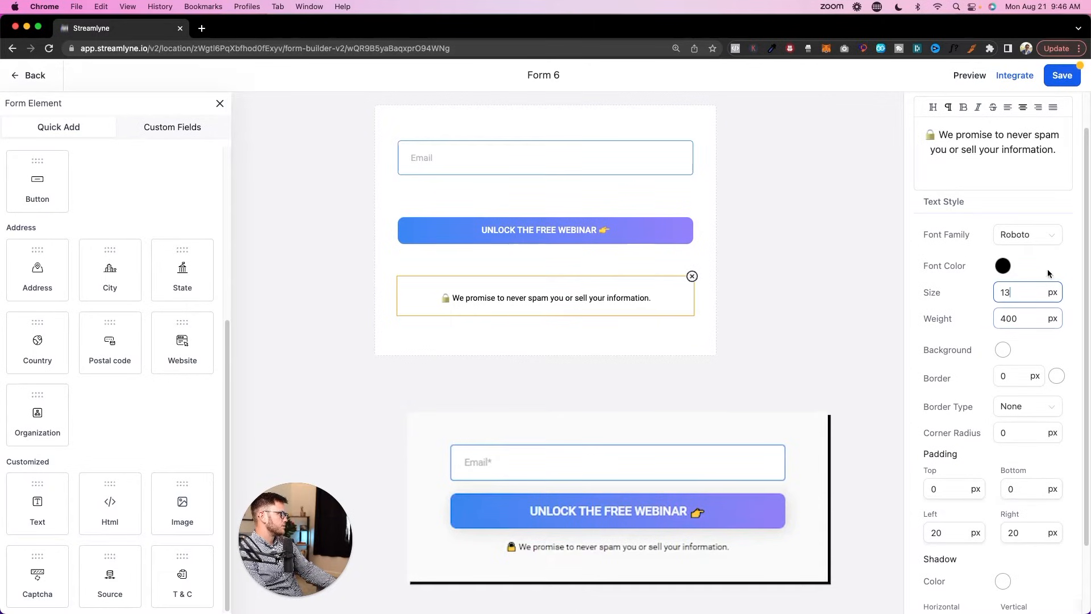
{"action": "left_click", "coordinate": [773, 407]}
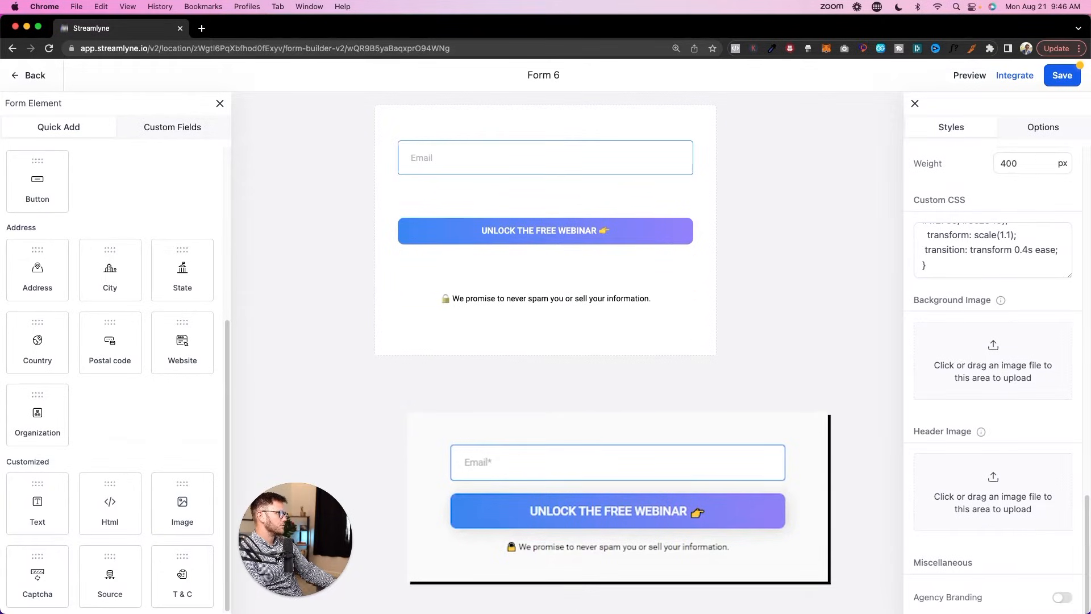
Make the field style background fully transparent (#FFFFFF00) and make the form background transparent as well.
{"action": "left_click", "coordinate": [686, 164]}
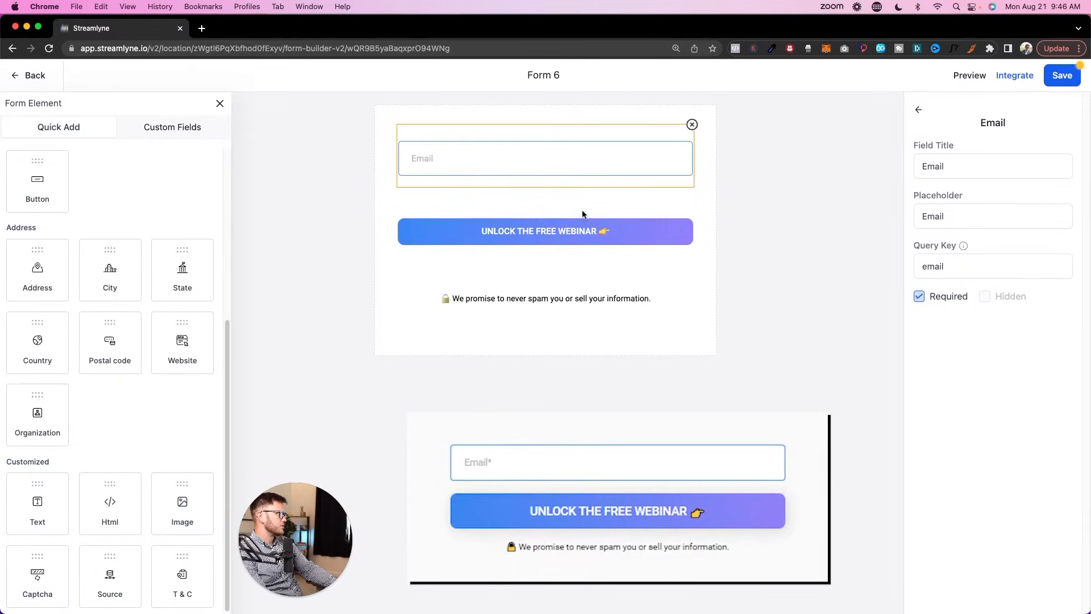
{"action": "left_click", "coordinate": [681, 289]}
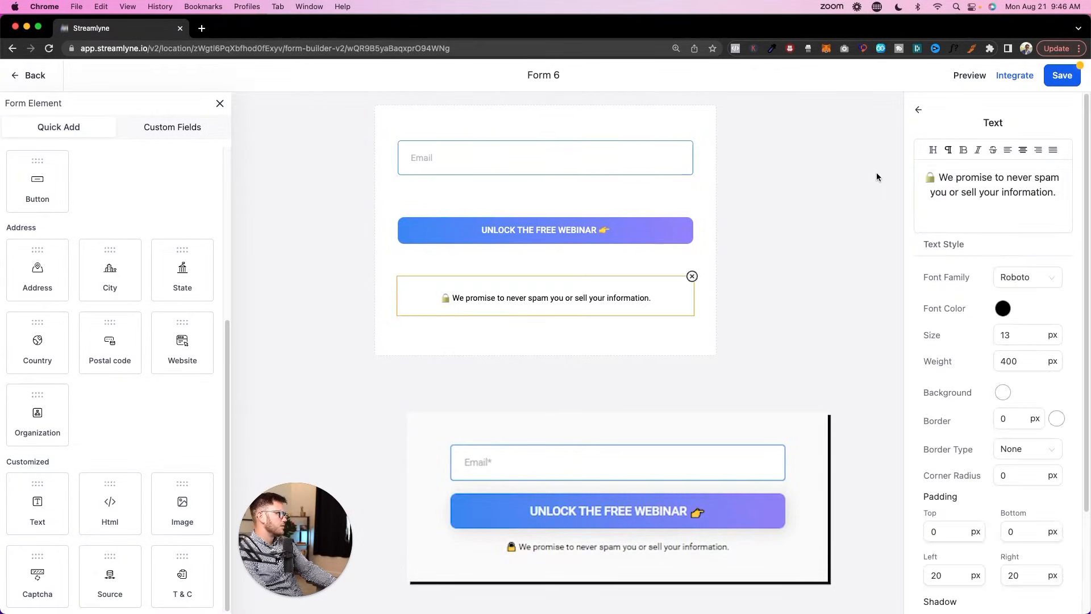
{"action": "left_click", "coordinate": [834, 172]}
{"action": "left_click", "coordinate": [1042, 128]}
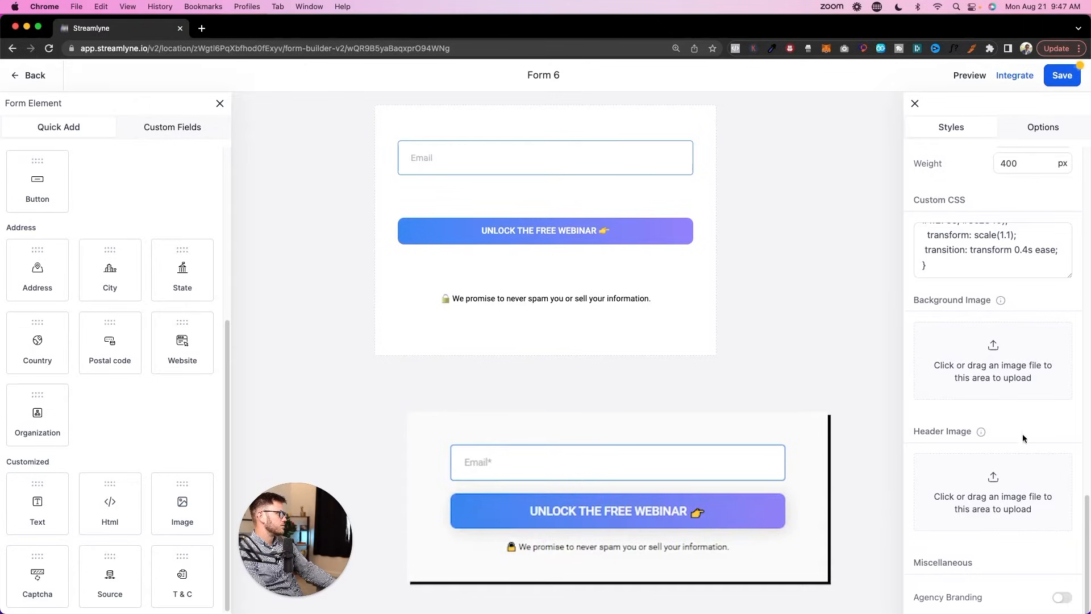
{"action": "scroll", "coordinate": [1022, 430], "scroll_direction": "up", "scroll_amount": 7}
{"action": "scroll", "coordinate": [977, 392], "scroll_direction": "up", "scroll_amount": 2}
{"action": "left_click", "coordinate": [1003, 356]}
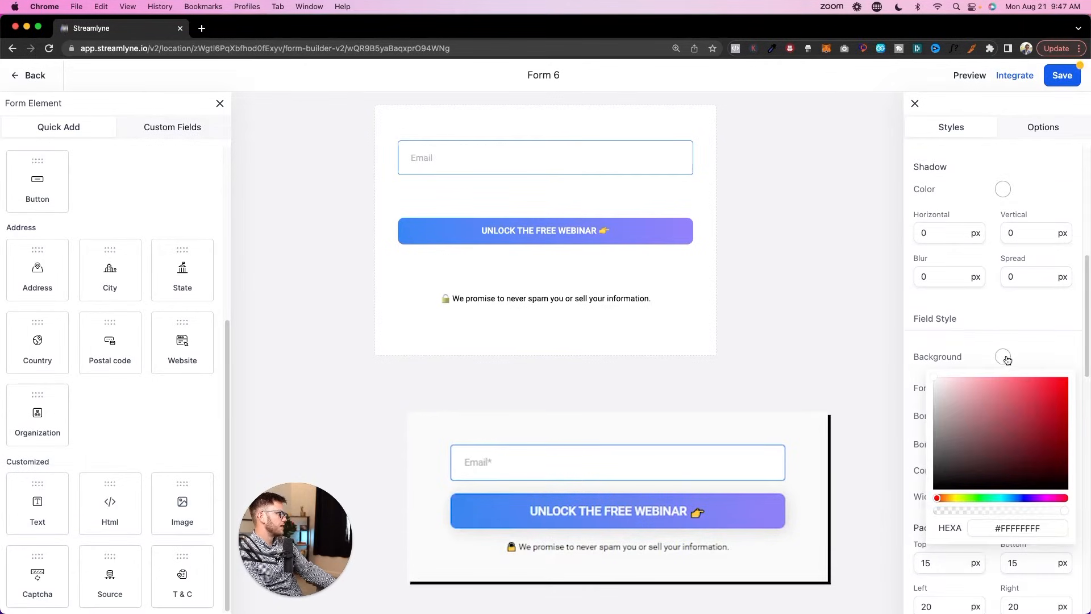
{"action": "left_click_drag", "start_coordinate": [1064, 510], "coordinate": [856, 512]}
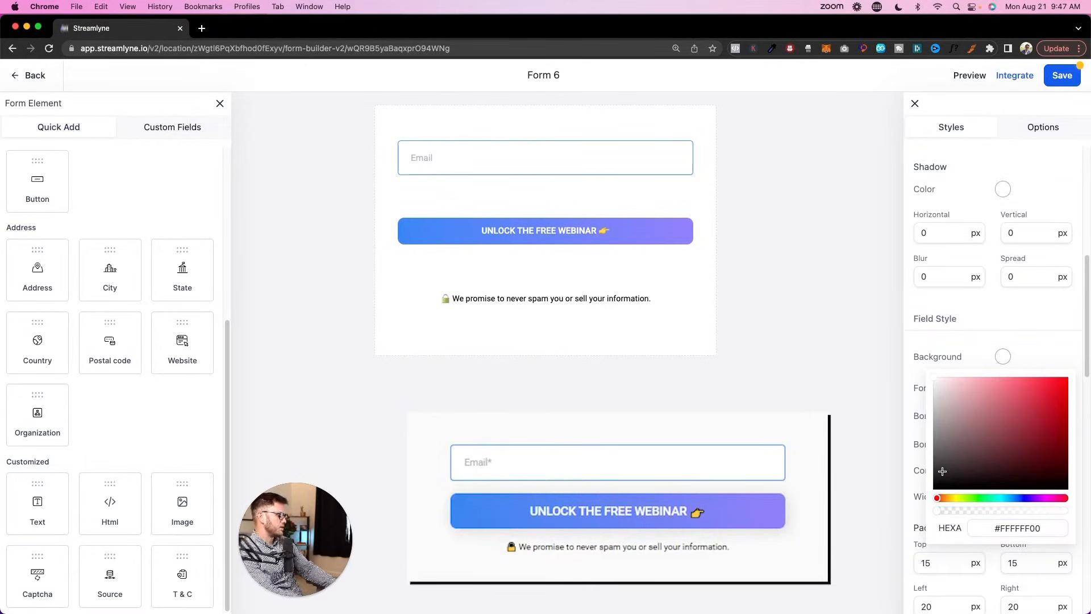
{"action": "left_click", "coordinate": [911, 346]}
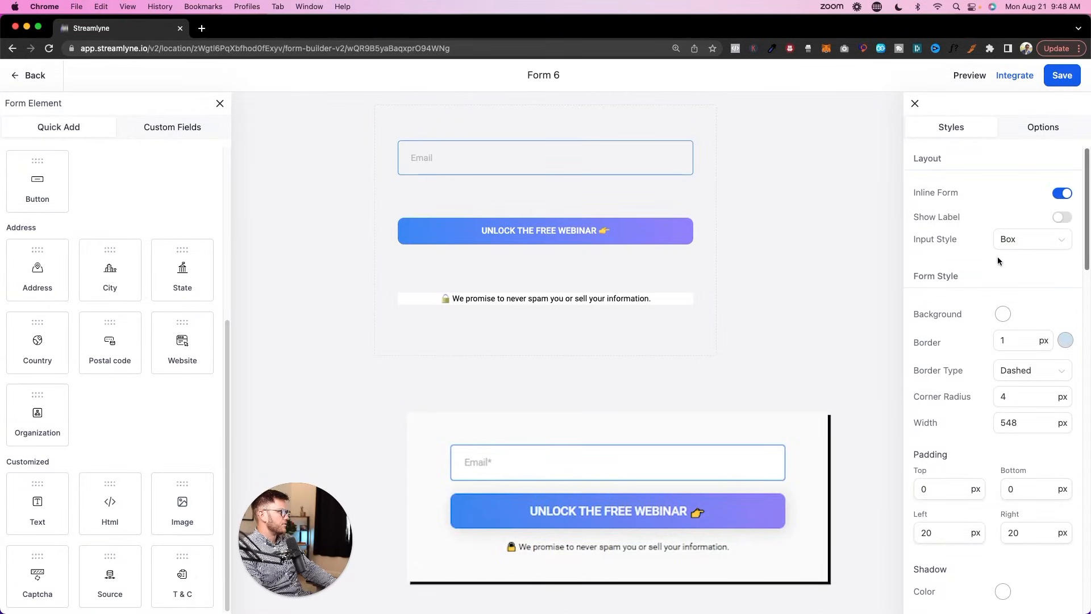
Make the form's dashed border colour fully transparent in the form style.
{"action": "left_click", "coordinate": [1017, 123]}
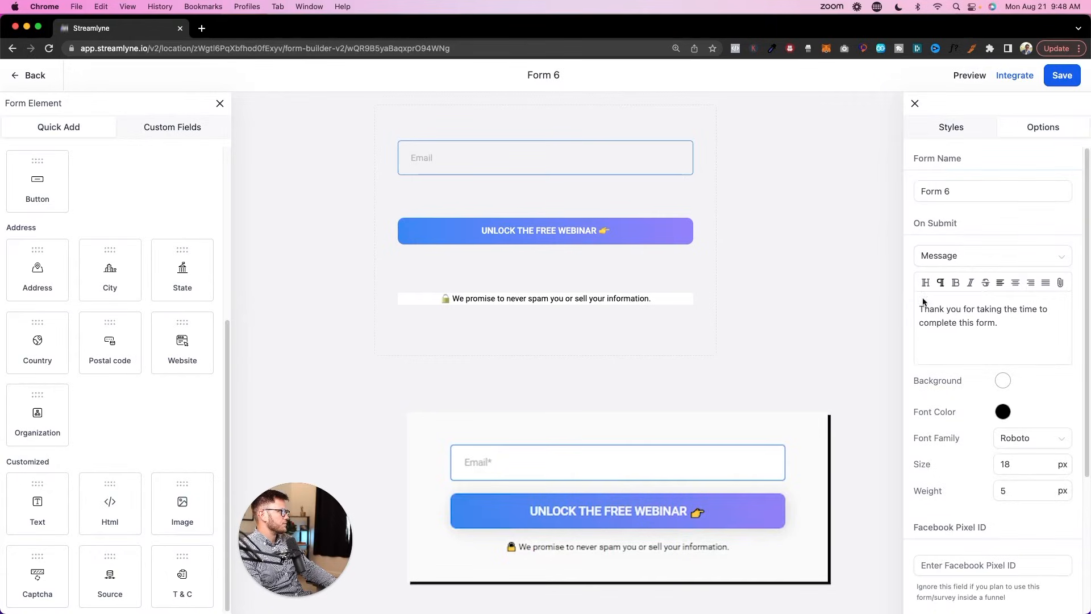
{"action": "left_click", "coordinate": [914, 103]}
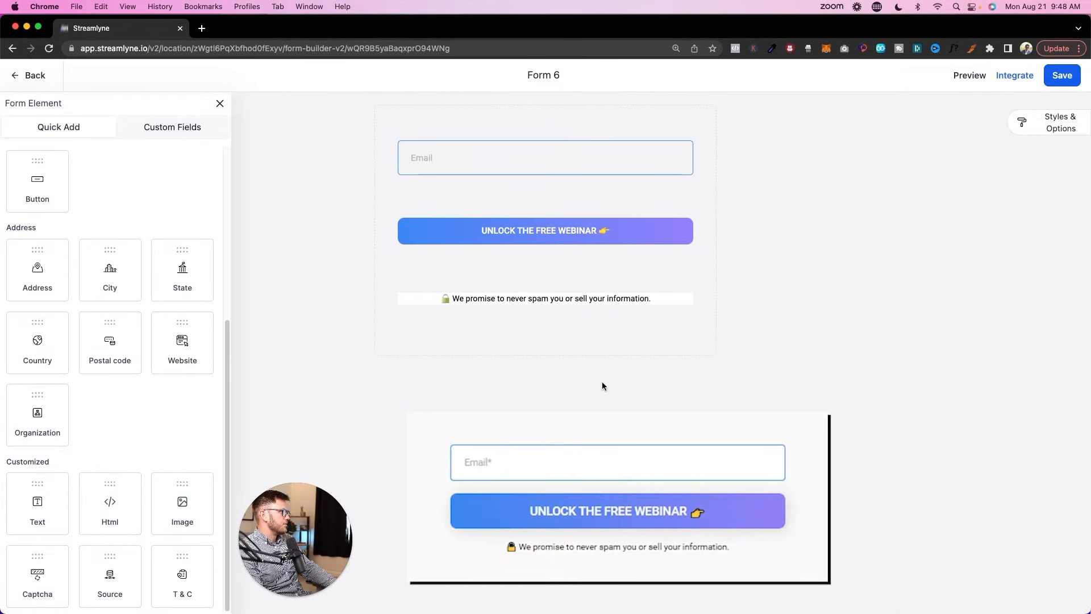
{"action": "left_click", "coordinate": [1042, 128]}
{"action": "scroll", "coordinate": [997, 227], "scroll_direction": "down", "scroll_amount": 5}
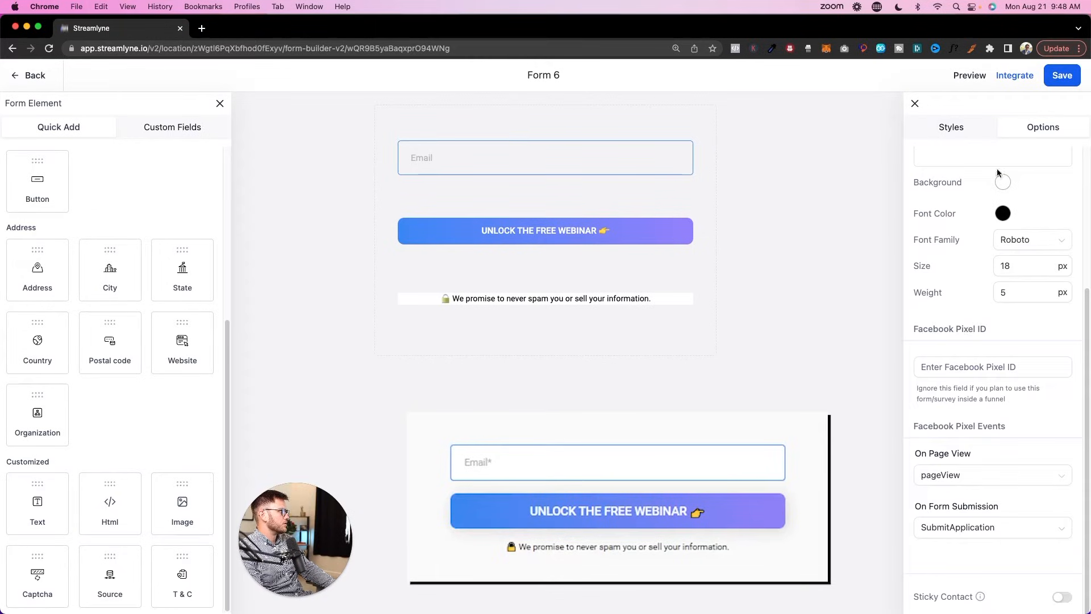
{"action": "left_click", "coordinate": [966, 125]}
{"action": "left_click", "coordinate": [1065, 337]}
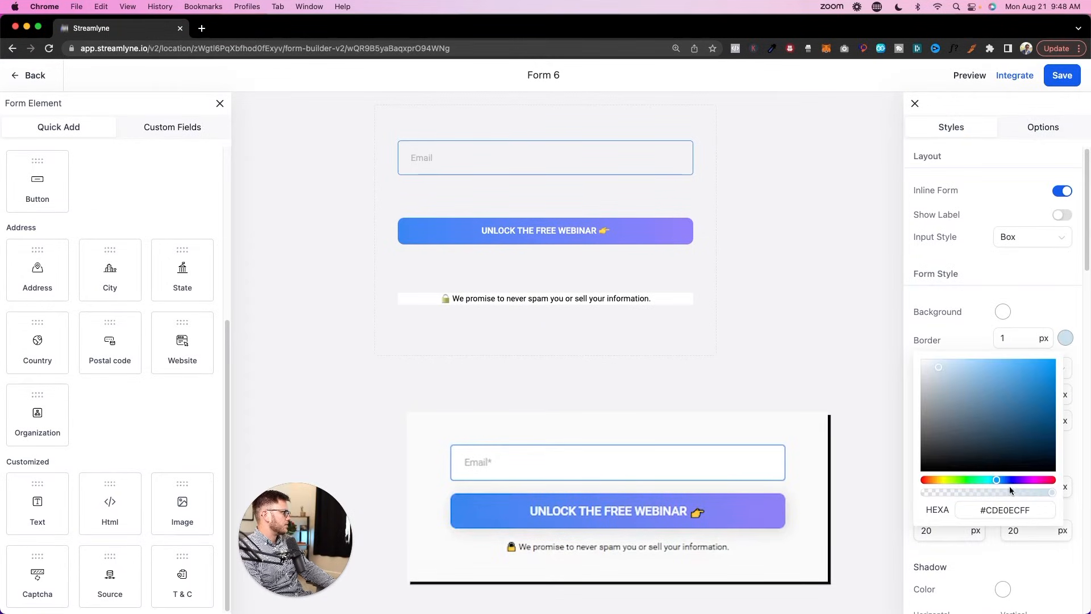
{"action": "left_click_drag", "start_coordinate": [1051, 492], "coordinate": [1062, 295]}
{"action": "left_click", "coordinate": [808, 262]}
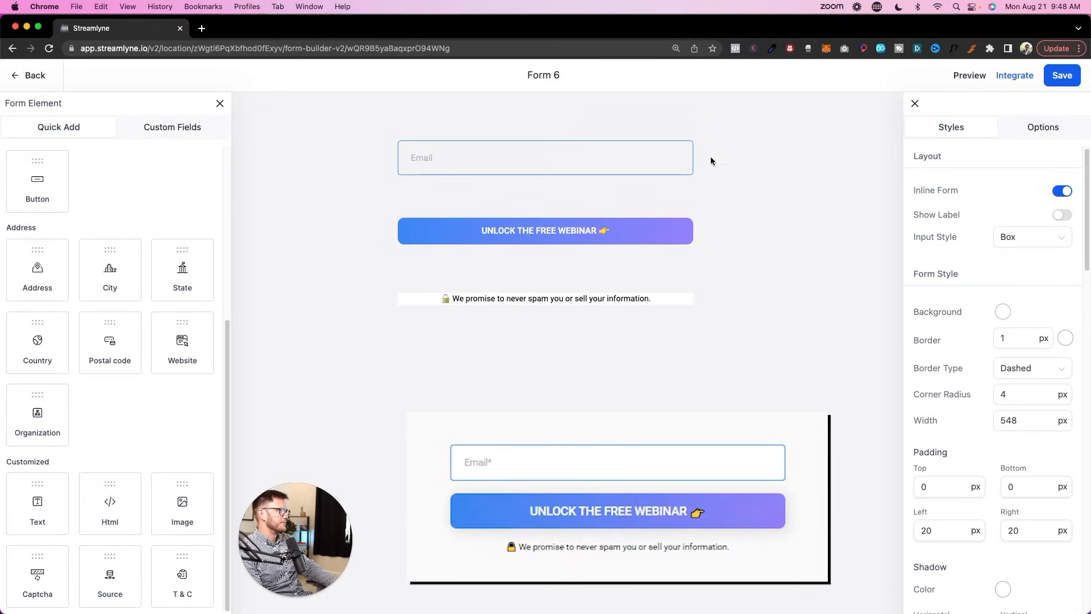
Make the privacy promise text's background fully transparent and save the form.
{"action": "left_click", "coordinate": [463, 158]}
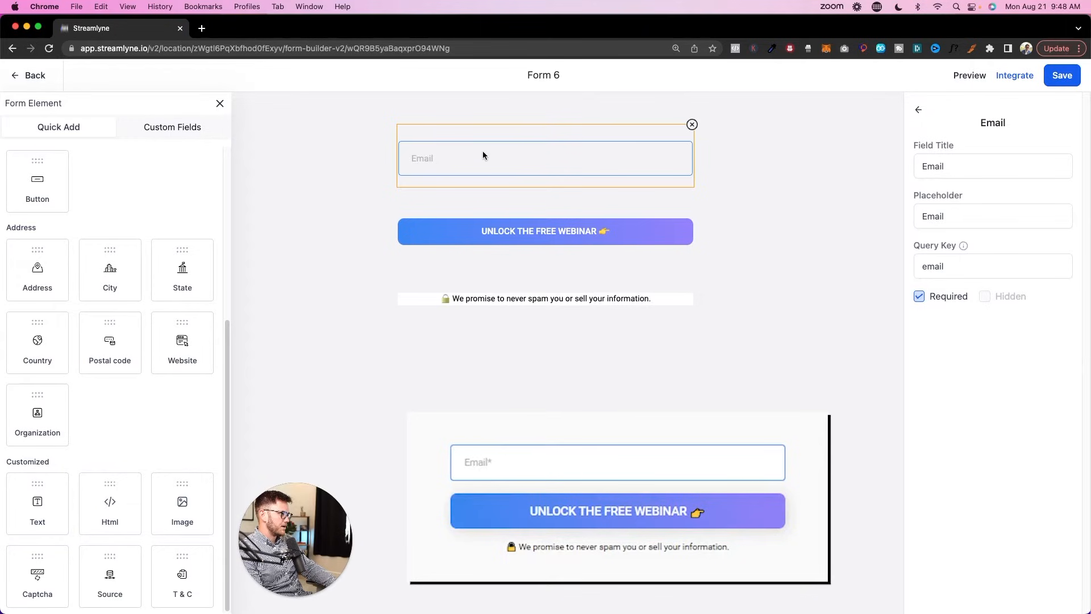
{"action": "left_click", "coordinate": [468, 299]}
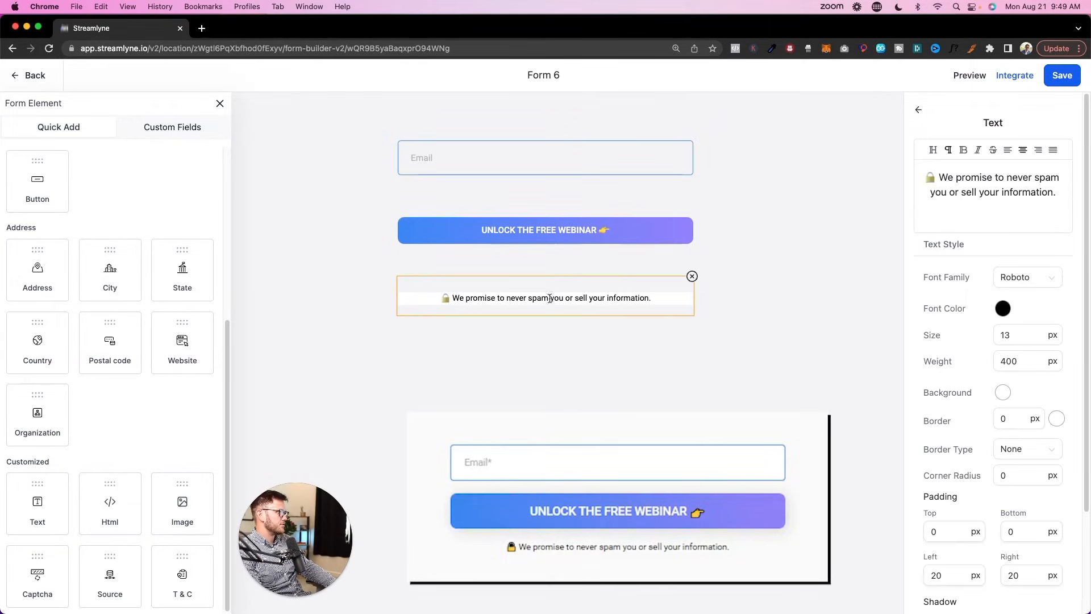
{"action": "left_click", "coordinate": [1002, 392]}
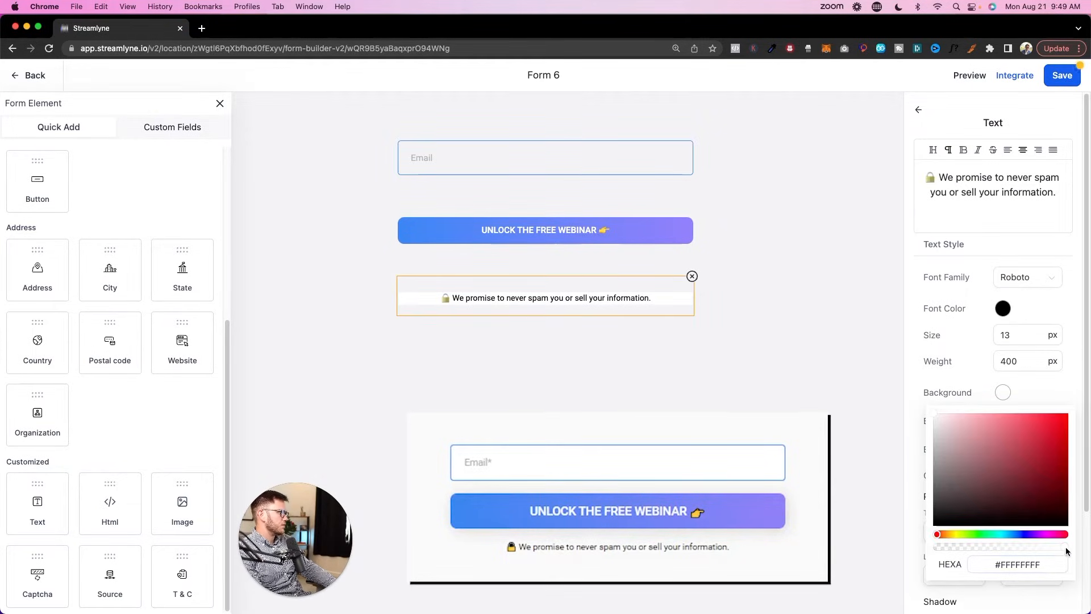
{"action": "key", "text": "super+a"}
{"action": "left_click", "coordinate": [1061, 75]}
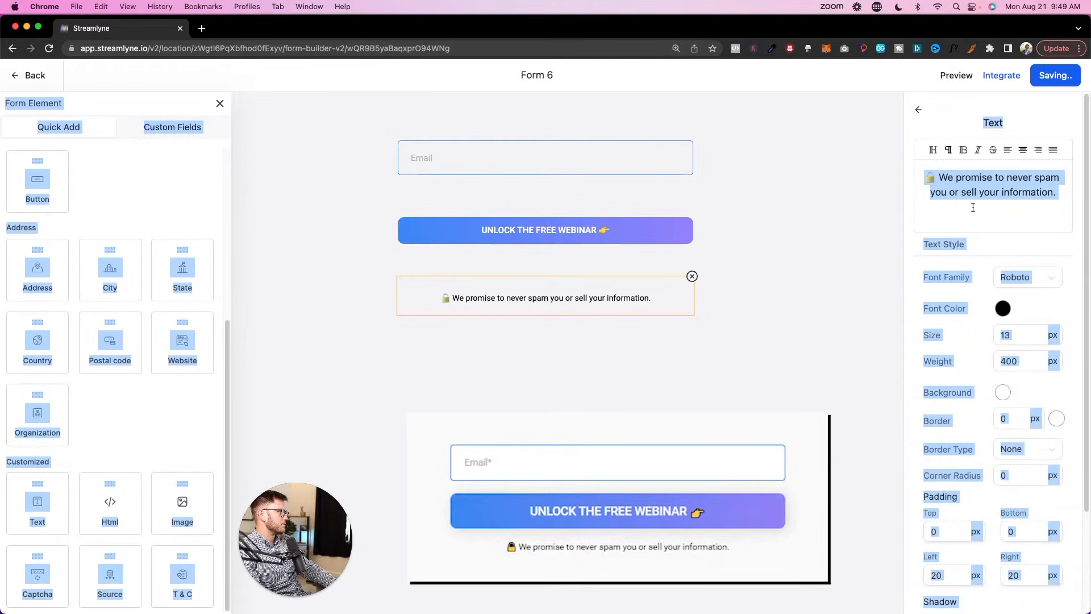
{"action": "left_click", "coordinate": [673, 174]}
{"action": "left_click", "coordinate": [918, 109]}
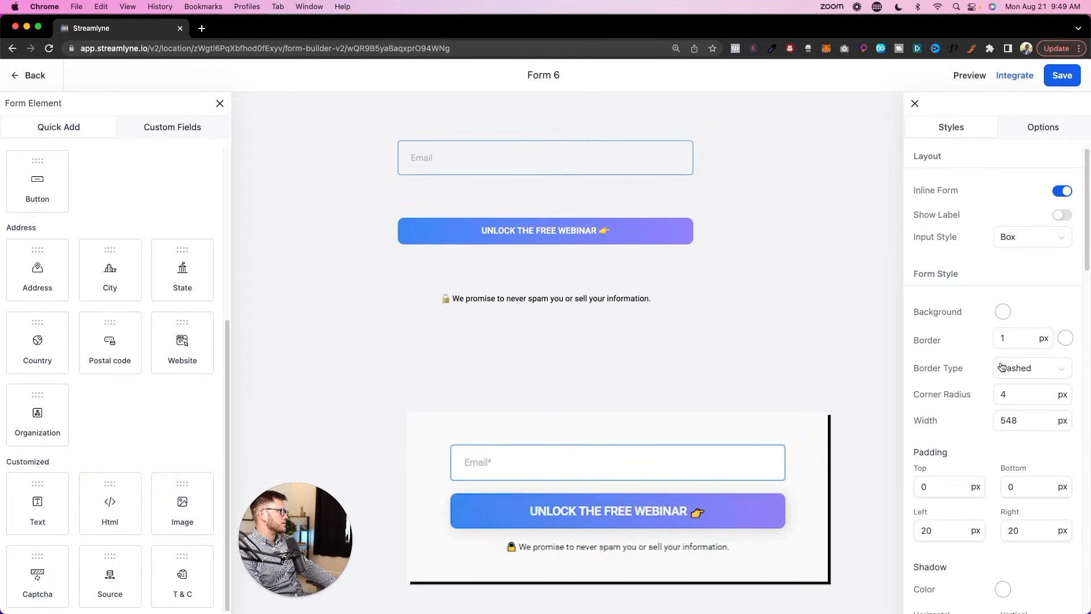
Make the email field's background solid white in the field style and save the form.
{"action": "scroll", "coordinate": [998, 366], "scroll_direction": "down", "scroll_amount": 5}
{"action": "scroll", "coordinate": [998, 367], "scroll_direction": "down", "scroll_amount": 4}
{"action": "scroll", "coordinate": [1001, 365], "scroll_direction": "up", "scroll_amount": 1}
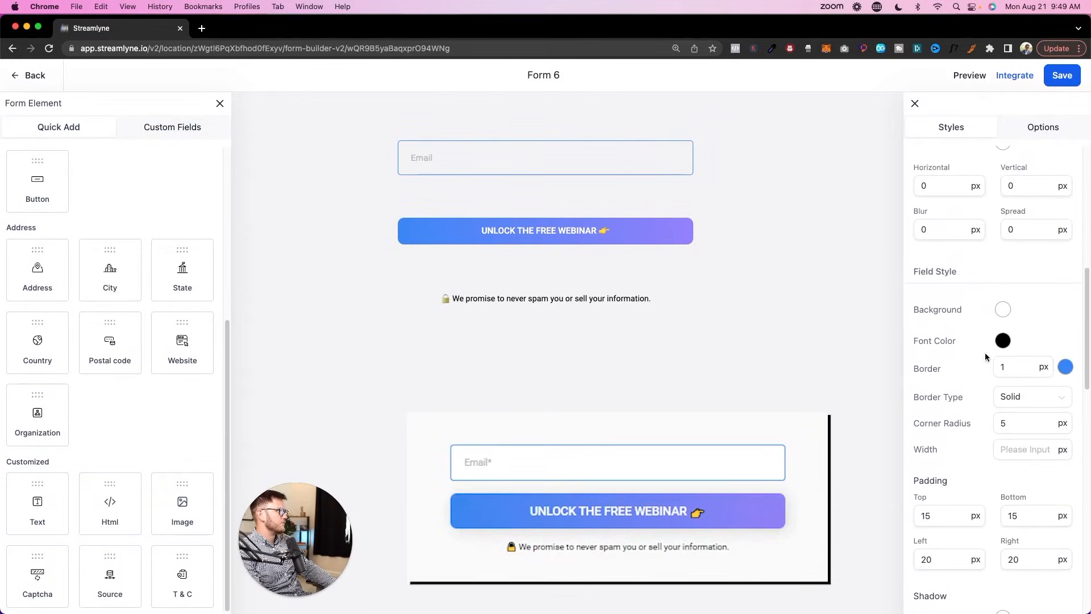
{"action": "left_click", "coordinate": [1002, 312]}
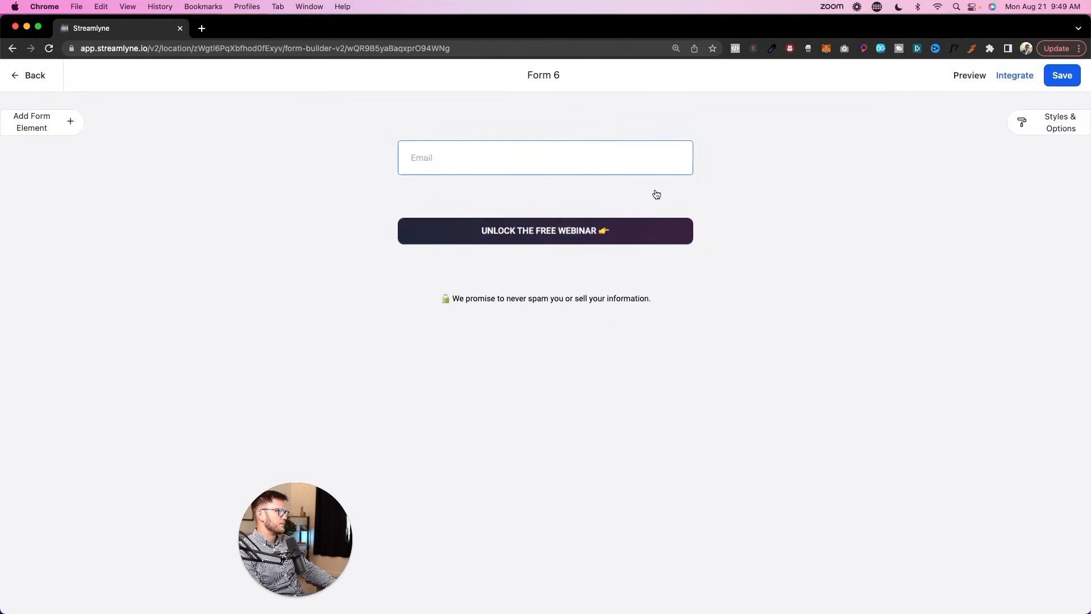
{"action": "left_click", "coordinate": [1061, 75]}
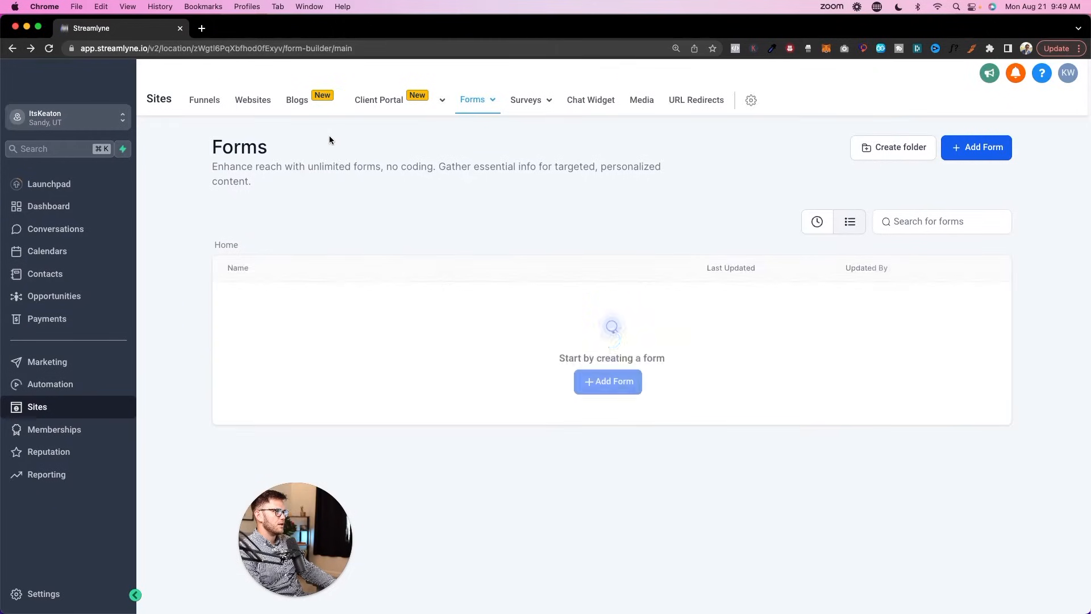
Return to the test funnel and open the Step 1 page for editing in the same tab.
{"action": "left_click", "coordinate": [205, 101]}
{"action": "left_click", "coordinate": [278, 432]}
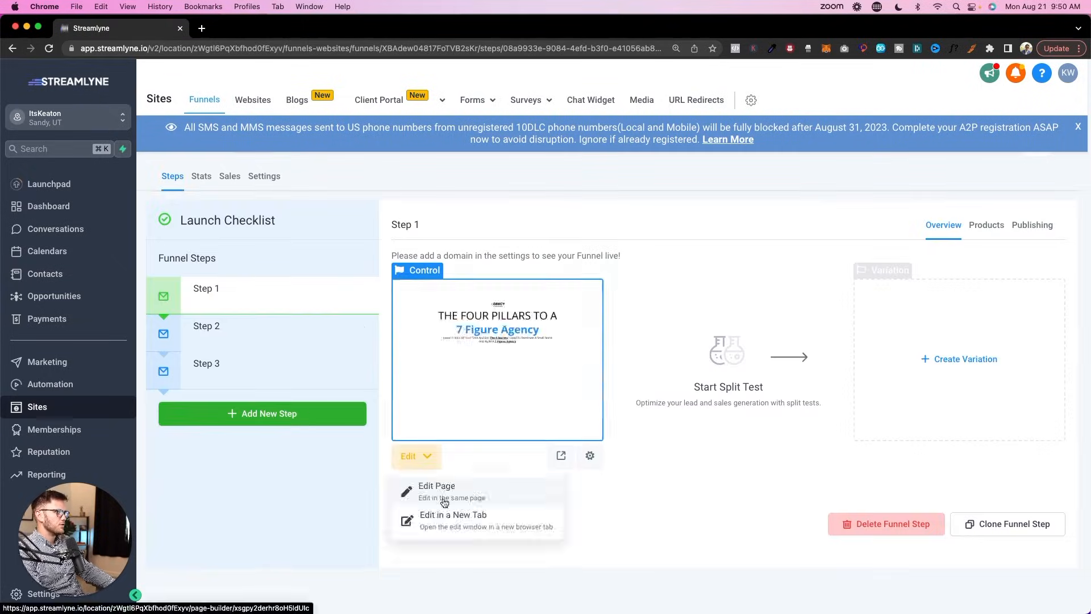
{"action": "left_click", "coordinate": [418, 457]}
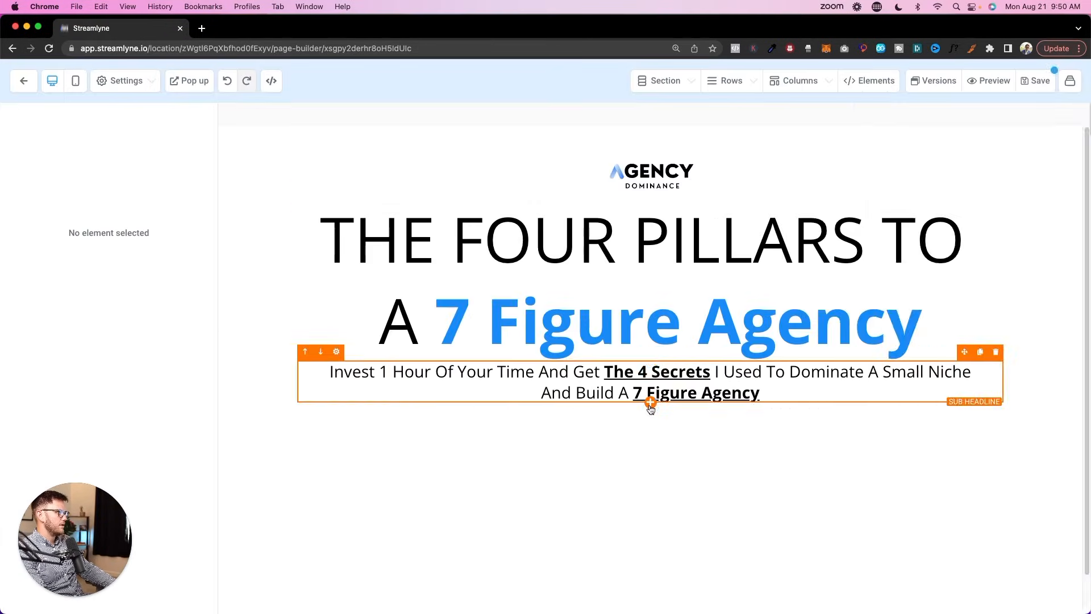
Add a form element below the sub-headline and assign the email opt-in form to it.
{"action": "left_click", "coordinate": [955, 365]}
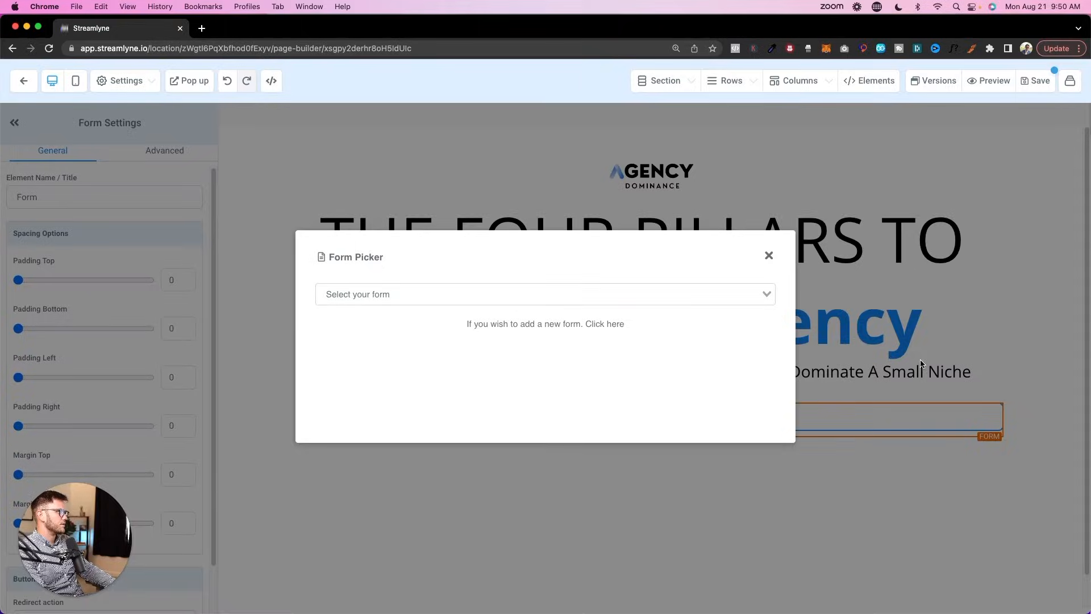
{"action": "left_click", "coordinate": [563, 289]}
{"action": "left_click", "coordinate": [378, 380]}
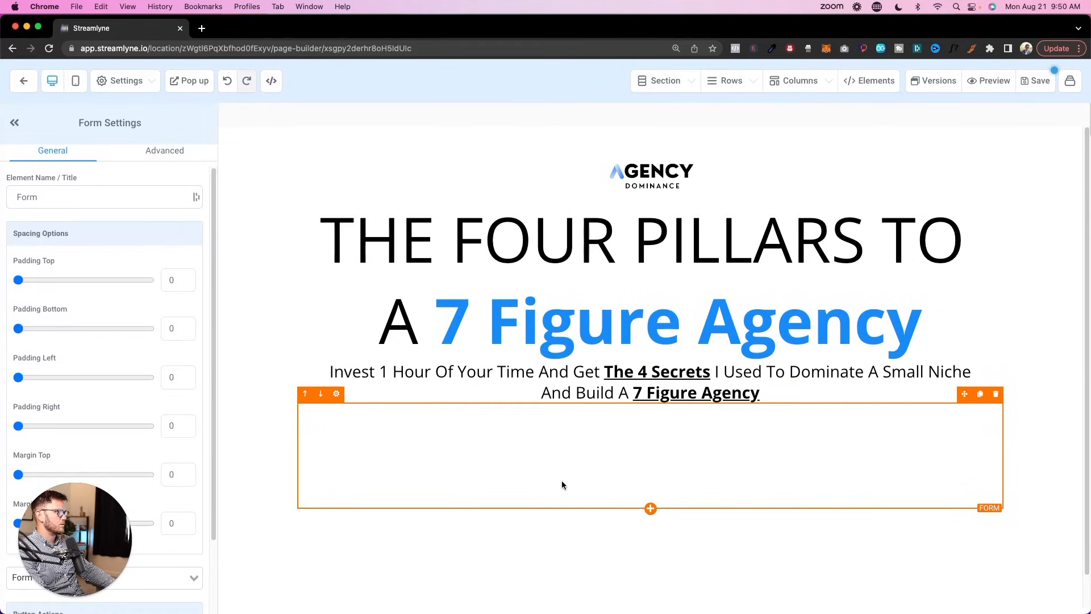
{"action": "scroll", "coordinate": [324, 352], "scroll_direction": "down", "scroll_amount": 2}
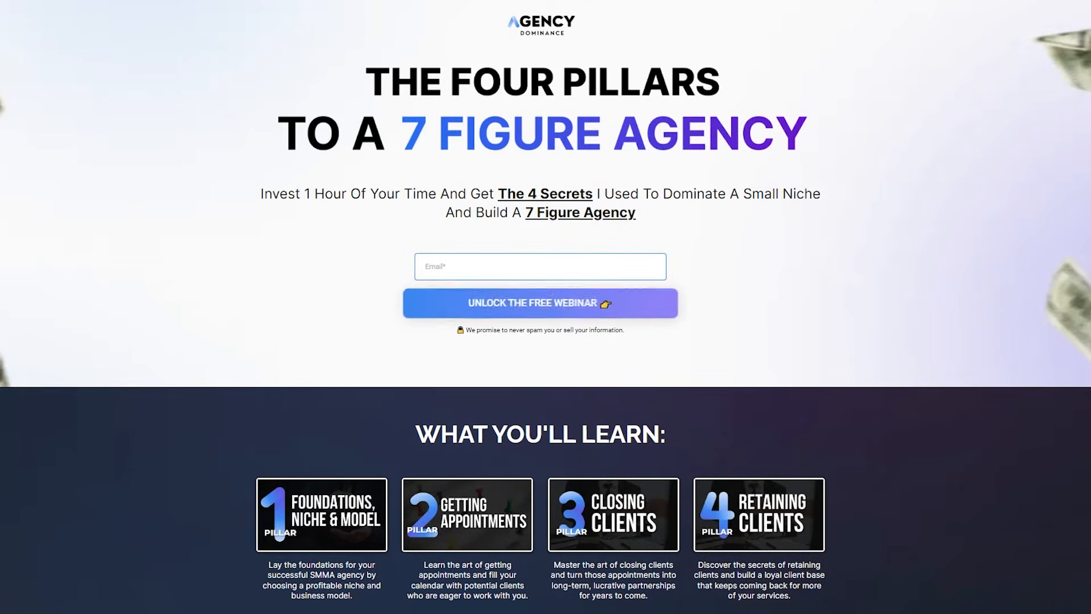
{"action": "scroll", "coordinate": [545, 307], "scroll_direction": "down", "scroll_amount": 6}
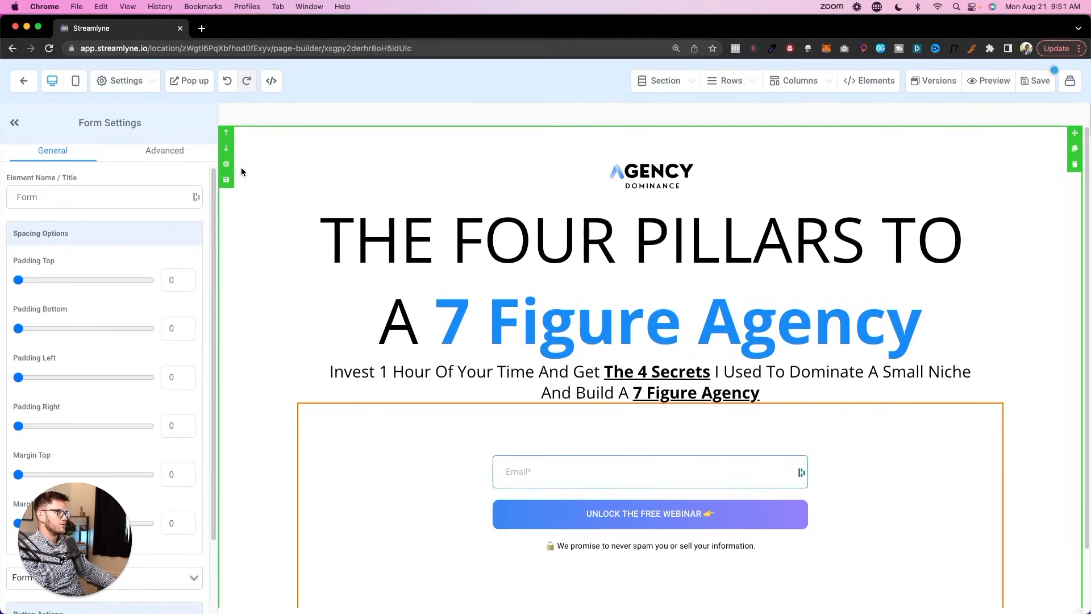
Set the background colour of the headline section to light yellow.
{"action": "left_click", "coordinate": [227, 165]}
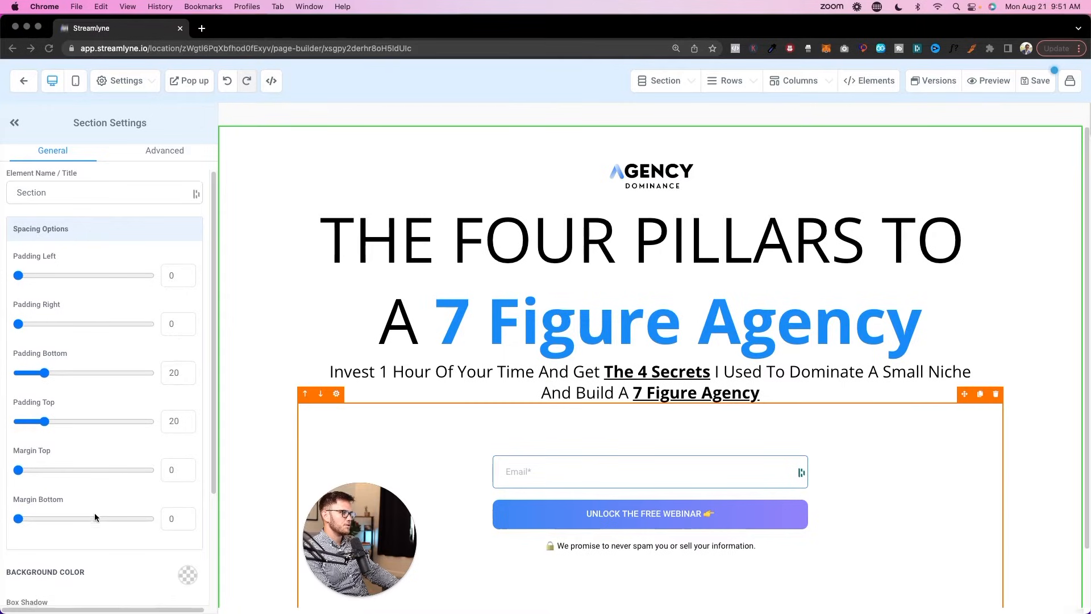
{"action": "scroll", "coordinate": [94, 512], "scroll_direction": "down", "scroll_amount": 3}
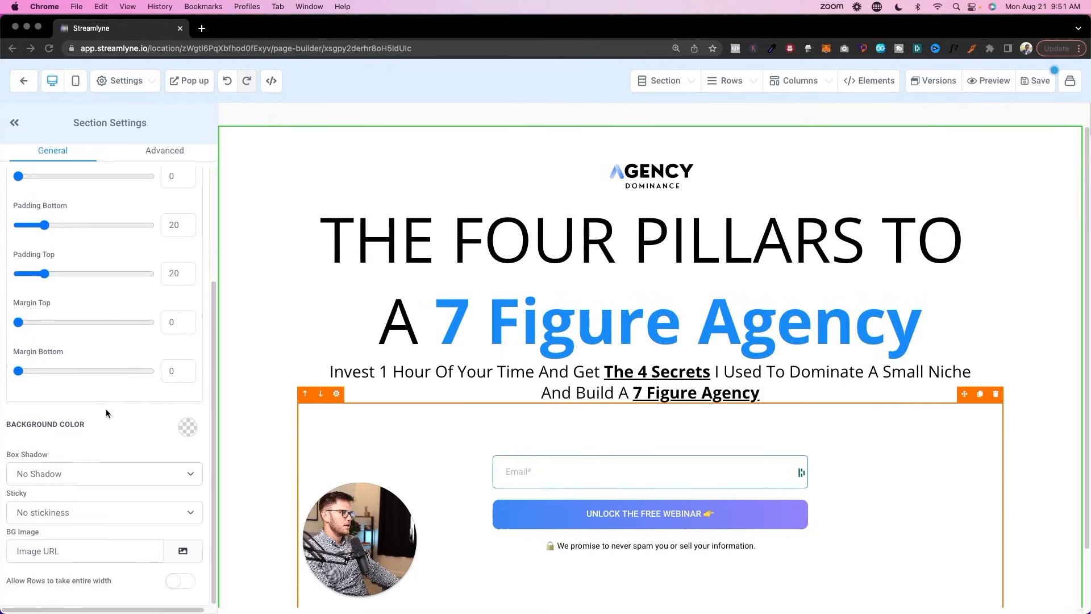
{"action": "left_click", "coordinate": [190, 429]}
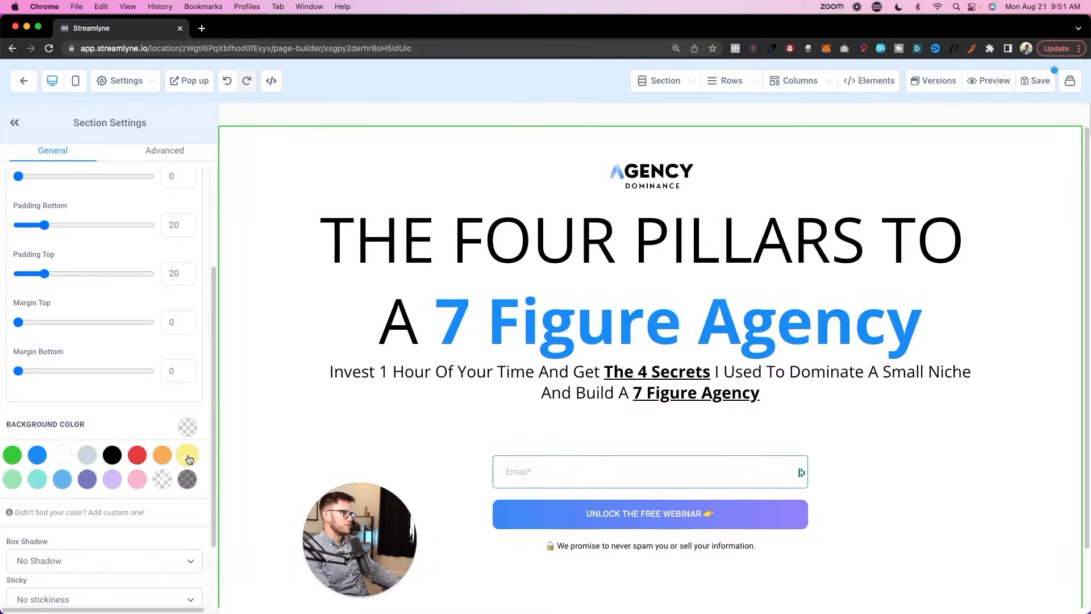
{"action": "left_click", "coordinate": [188, 456]}
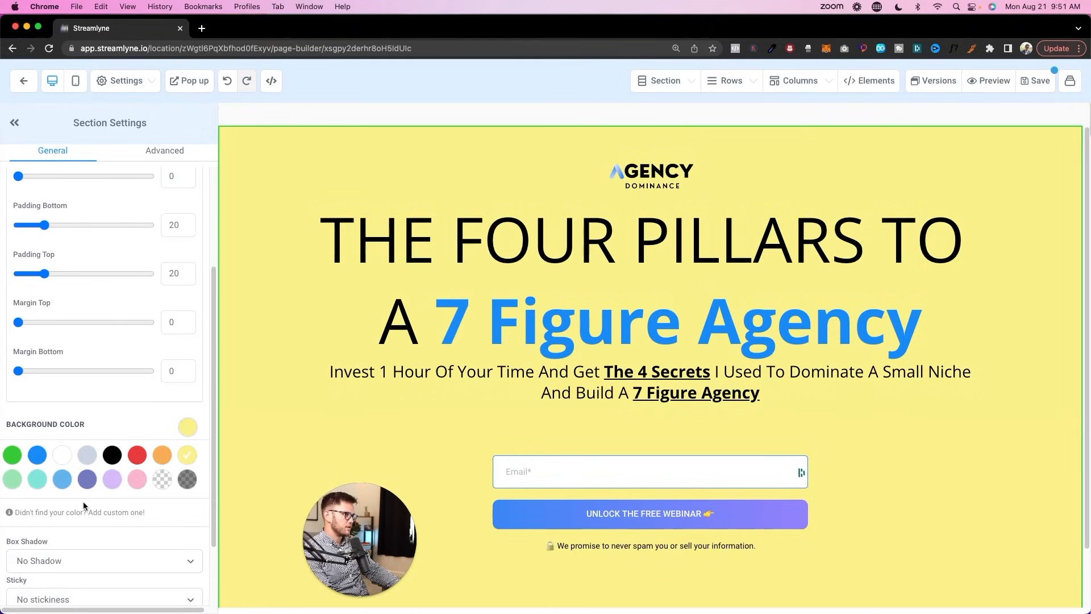
Open the media library for the section's background image.
{"action": "scroll", "coordinate": [90, 530], "scroll_direction": "down", "scroll_amount": 3}
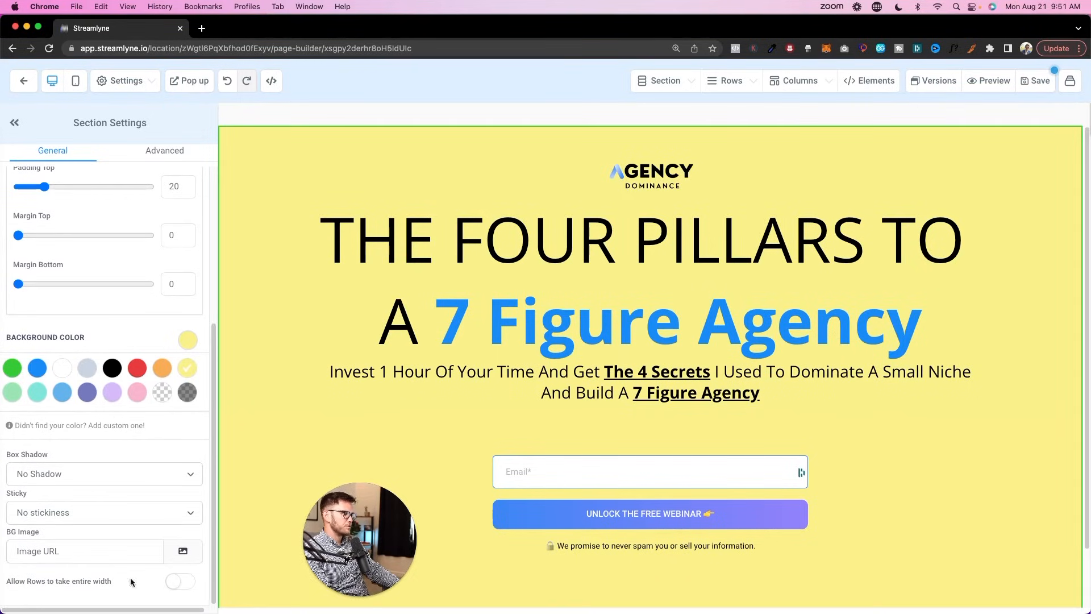
{"action": "left_click", "coordinate": [182, 554]}
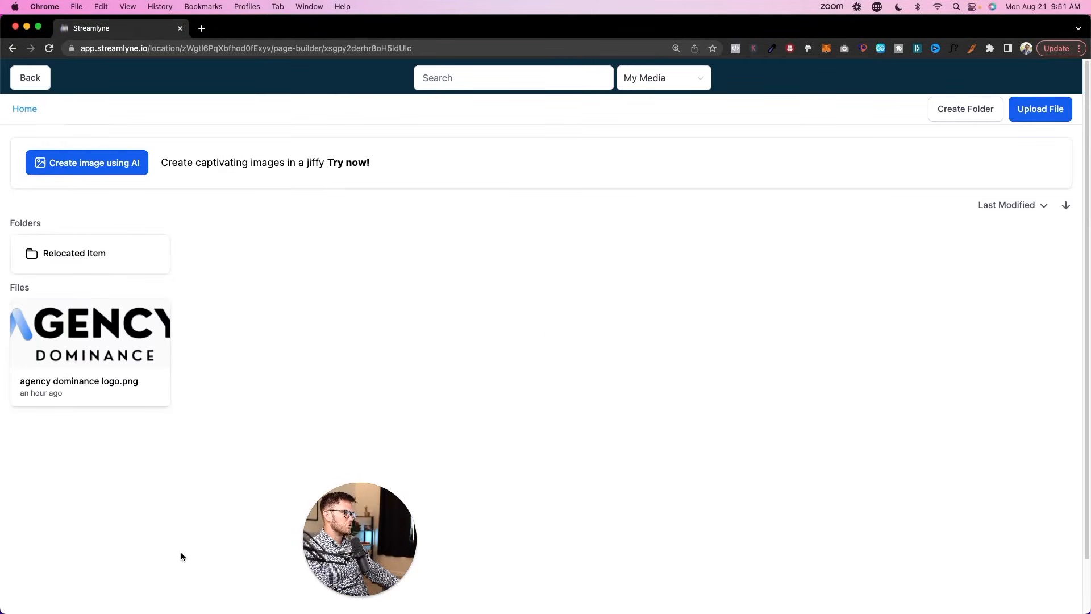
{"action": "left_click_drag", "start_coordinate": [380, 539], "coordinate": [110, 537]}
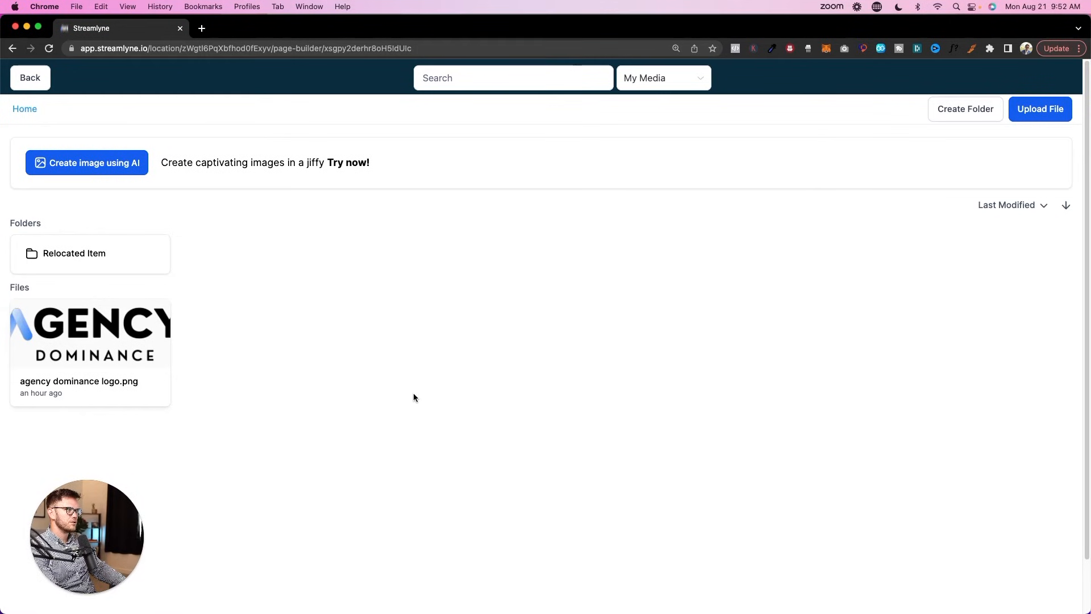
Generate a Dreamlike-style AI image from "Money falling on right and left side of picture with subtle white and purple gradient background".
{"action": "left_click", "coordinate": [75, 175]}
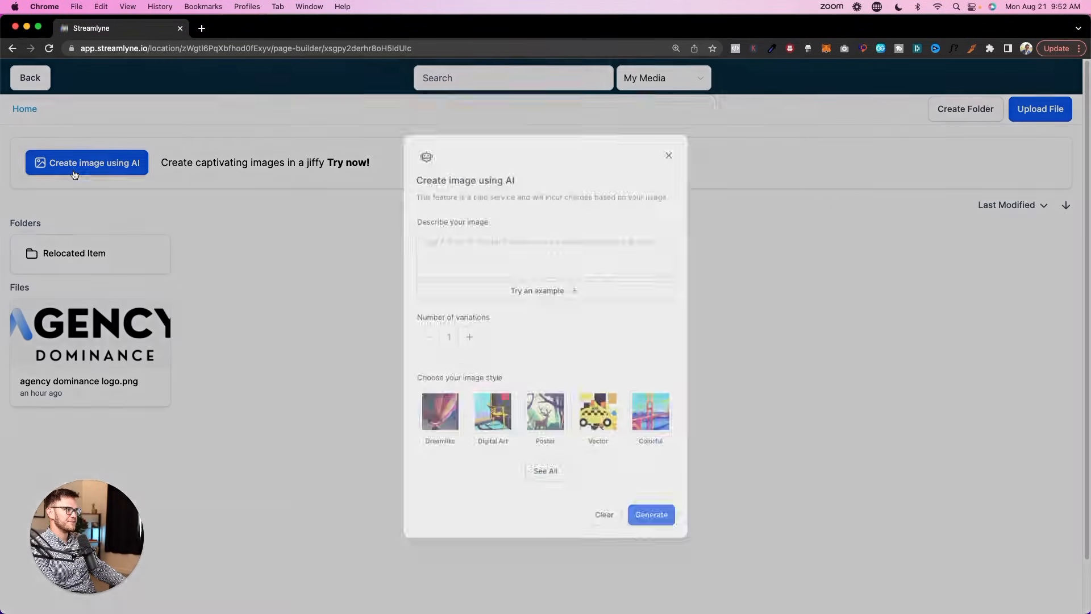
{"action": "left_click", "coordinate": [471, 235]}
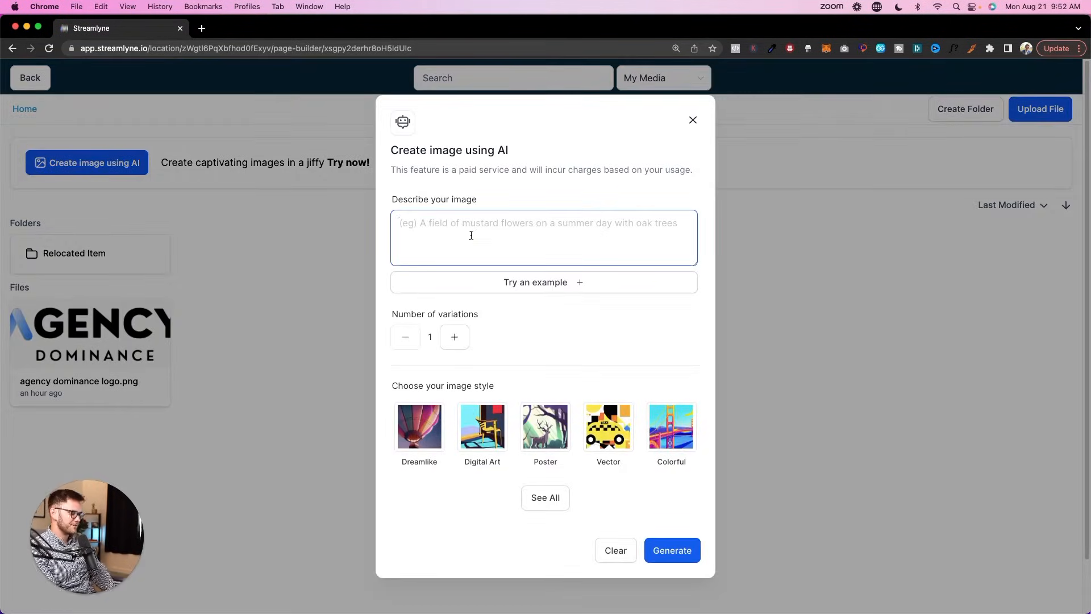
{"action": "type", "text": "MONEY"}
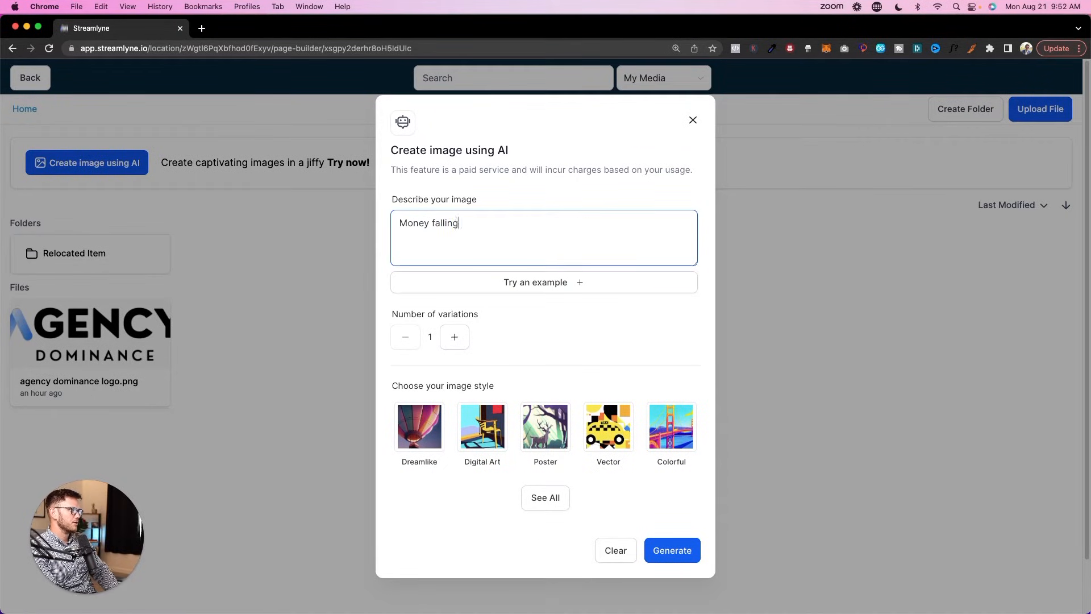
{"action": "type", "text": "ubtle white and purple gradient background"}
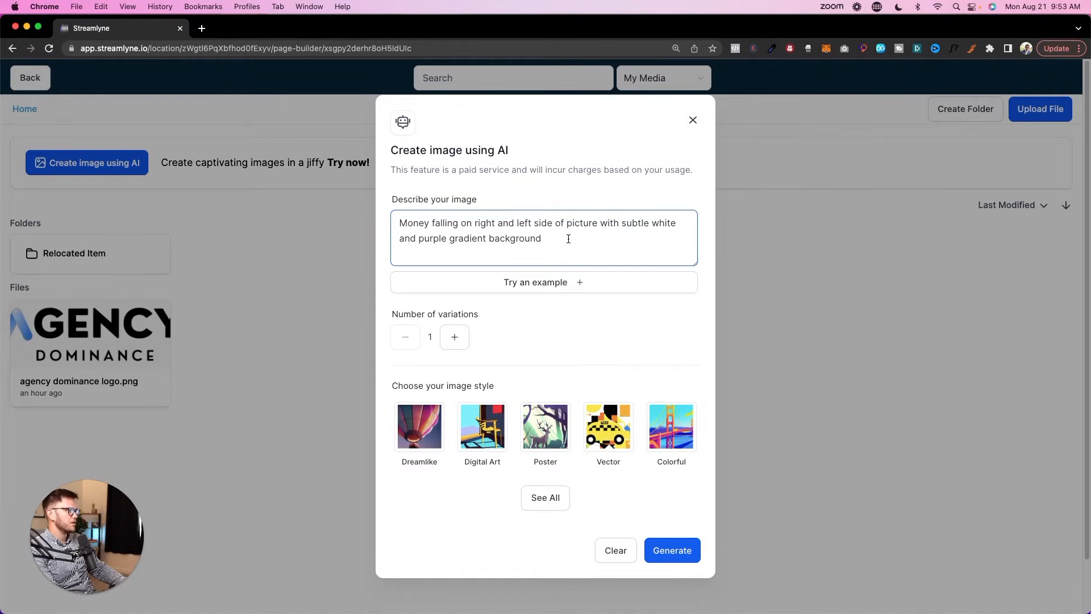
{"action": "left_click", "coordinate": [546, 498]}
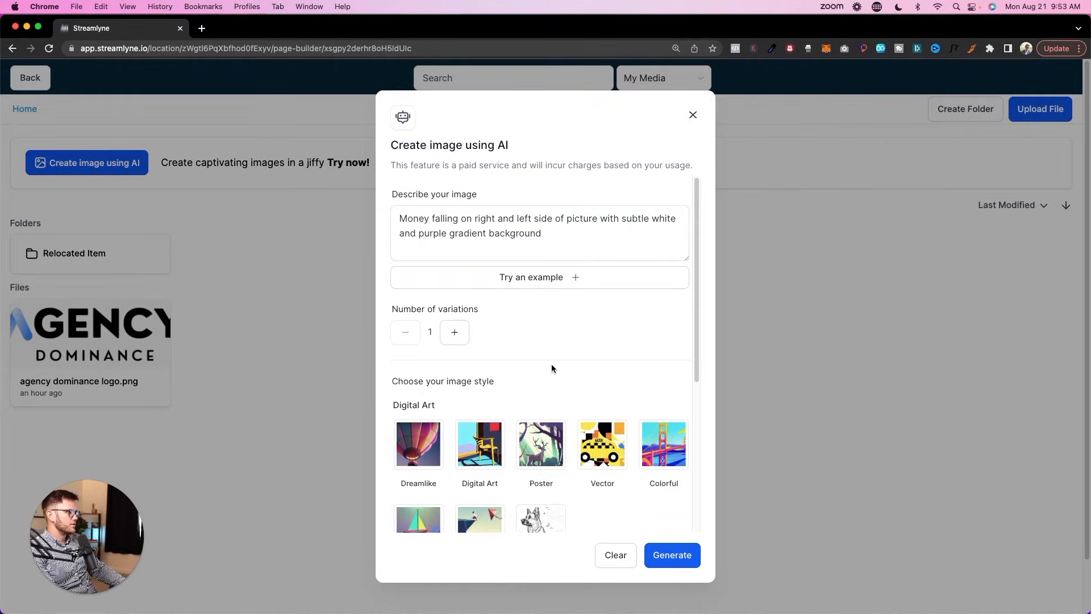
{"action": "scroll", "coordinate": [562, 415], "scroll_direction": "down", "scroll_amount": 5}
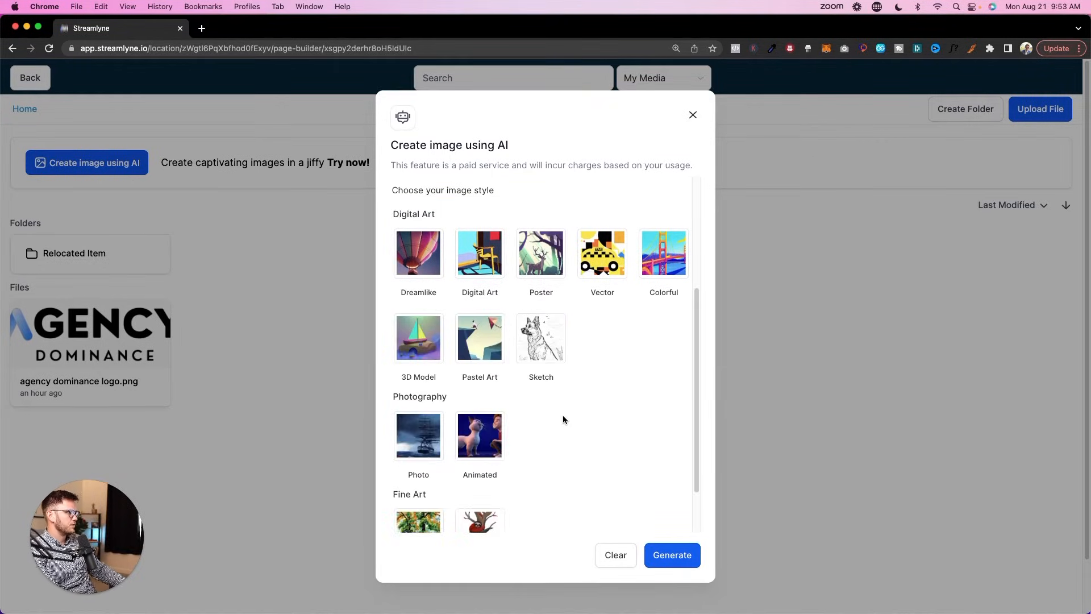
{"action": "scroll", "coordinate": [510, 398], "scroll_direction": "up", "scroll_amount": 2}
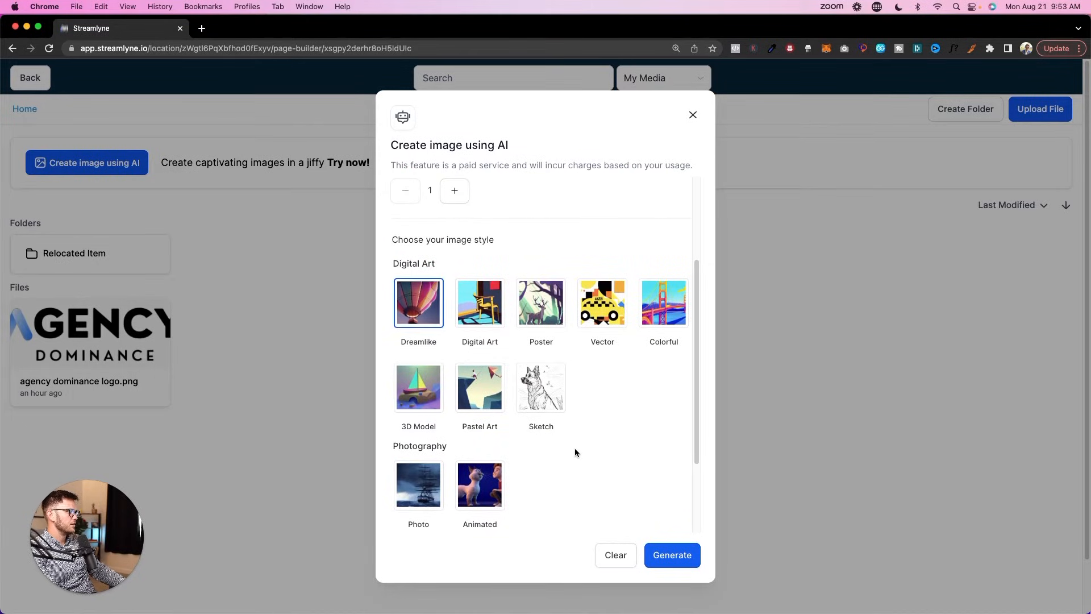
{"action": "scroll", "coordinate": [574, 452], "scroll_direction": "up", "scroll_amount": 3}
{"action": "left_click", "coordinate": [681, 560]}
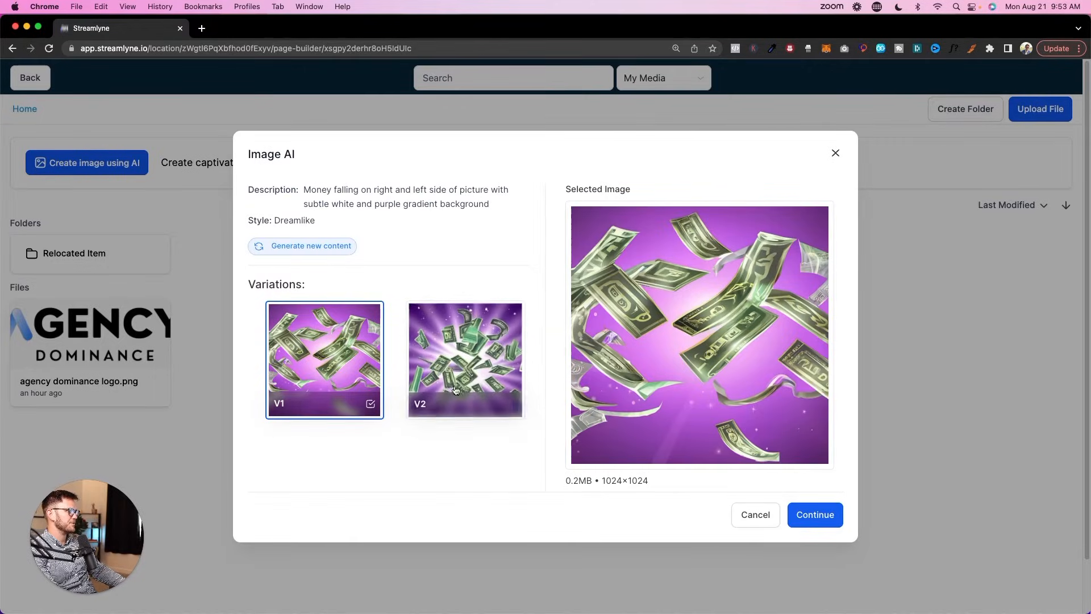
Compare variations V1 and V2 of the generated money image and discard them.
{"action": "left_click", "coordinate": [485, 388]}
{"action": "left_click", "coordinate": [302, 371]}
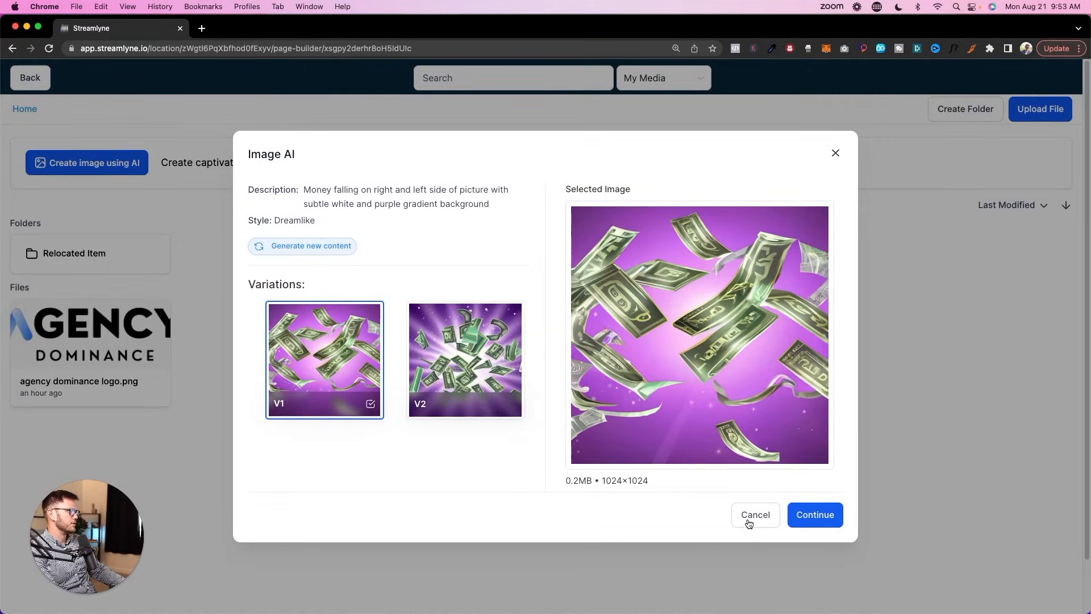
{"action": "left_click", "coordinate": [749, 516]}
Generate a Dreamlike AI image from "Completely white background with blurry US dollars falling on the very far right and left sides (nothing in the middle)".
{"action": "left_click", "coordinate": [112, 166]}
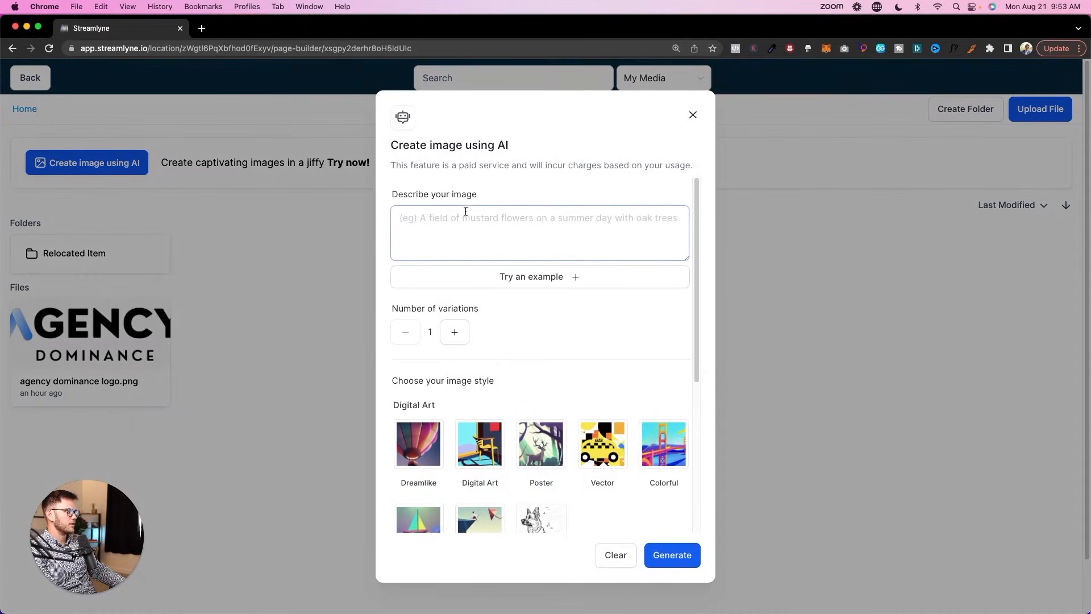
{"action": "left_click", "coordinate": [469, 211]}
{"action": "type", "text": "Completely white background with blurry US dollars falling on the very far right and left sides (nothing in the middle)"}
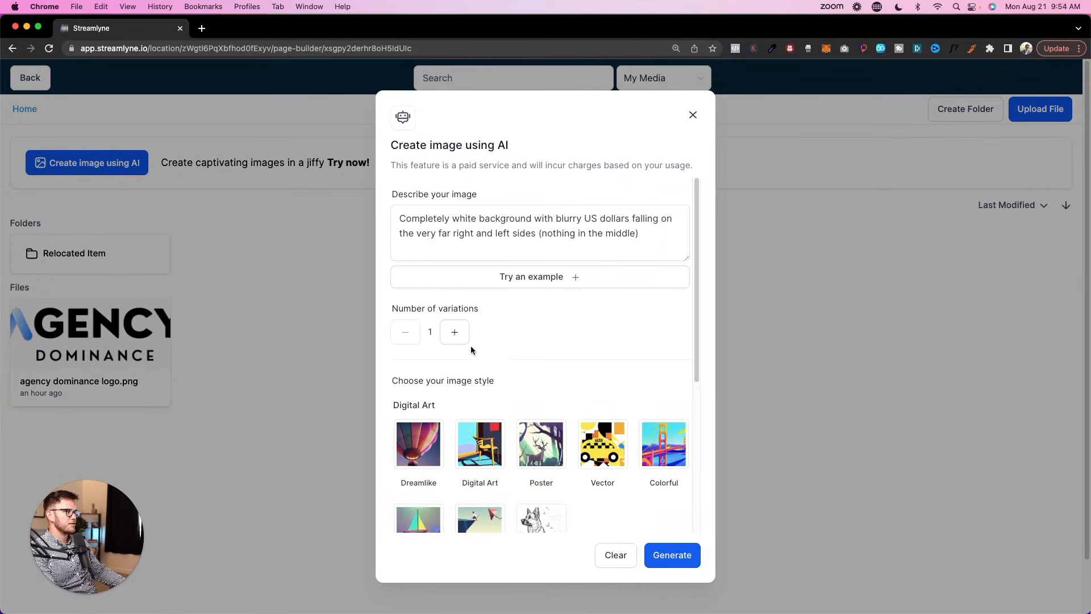
{"action": "left_click", "coordinate": [671, 555]}
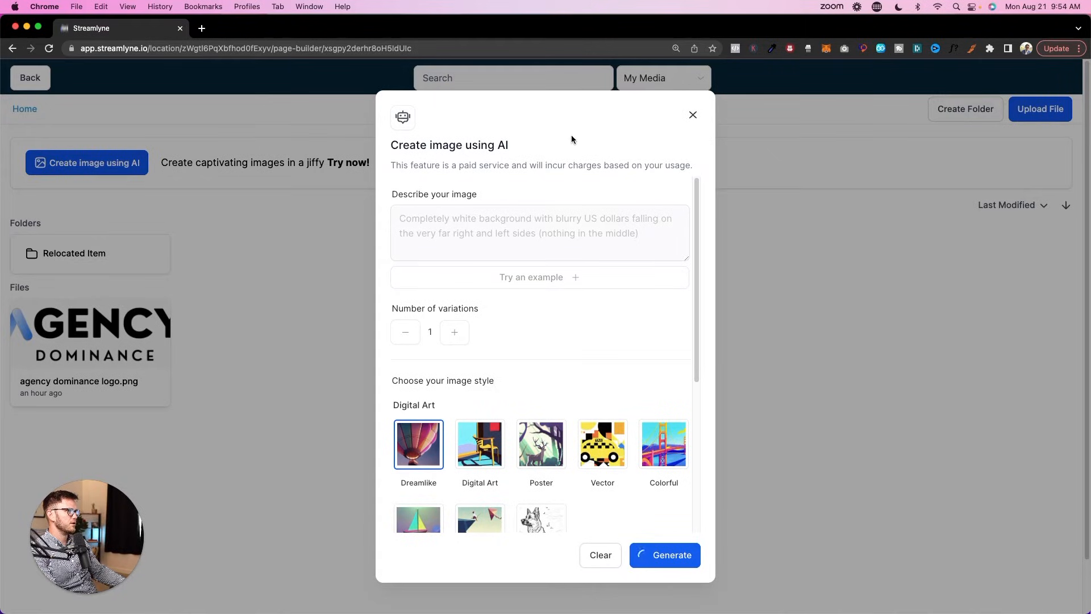
Add the generated dollar image to the media library, apply it as the section's background image and save the page.
{"action": "left_click", "coordinate": [823, 515]}
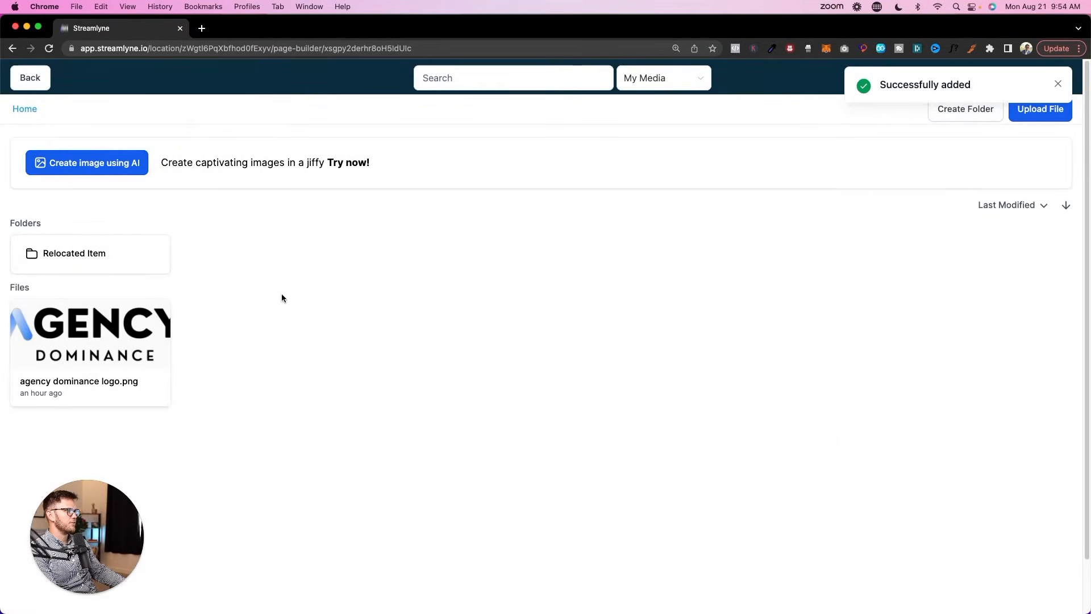
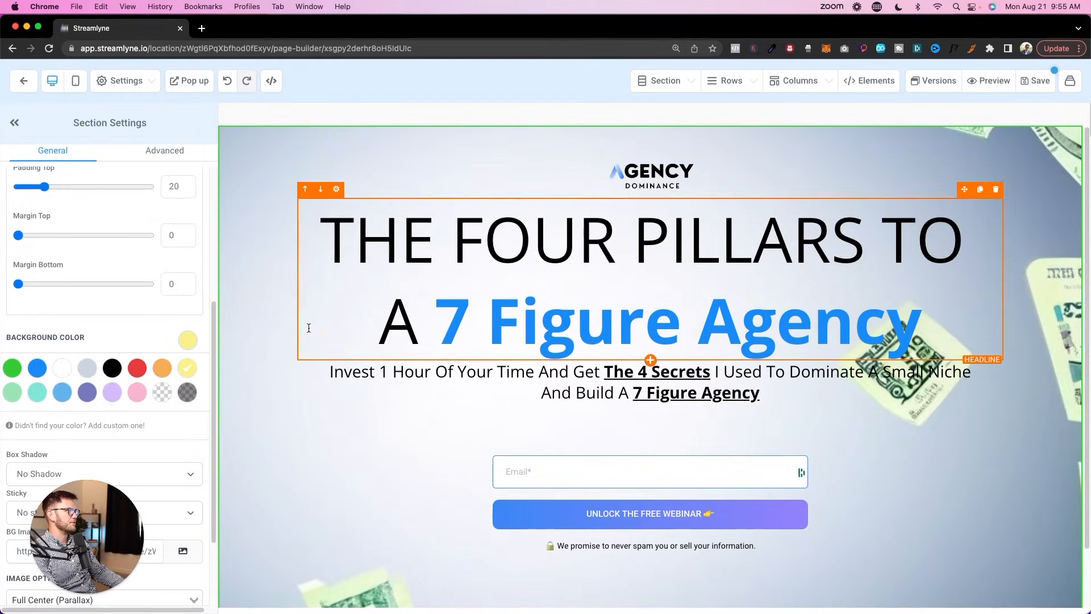
{"action": "left_click", "coordinate": [1035, 81]}
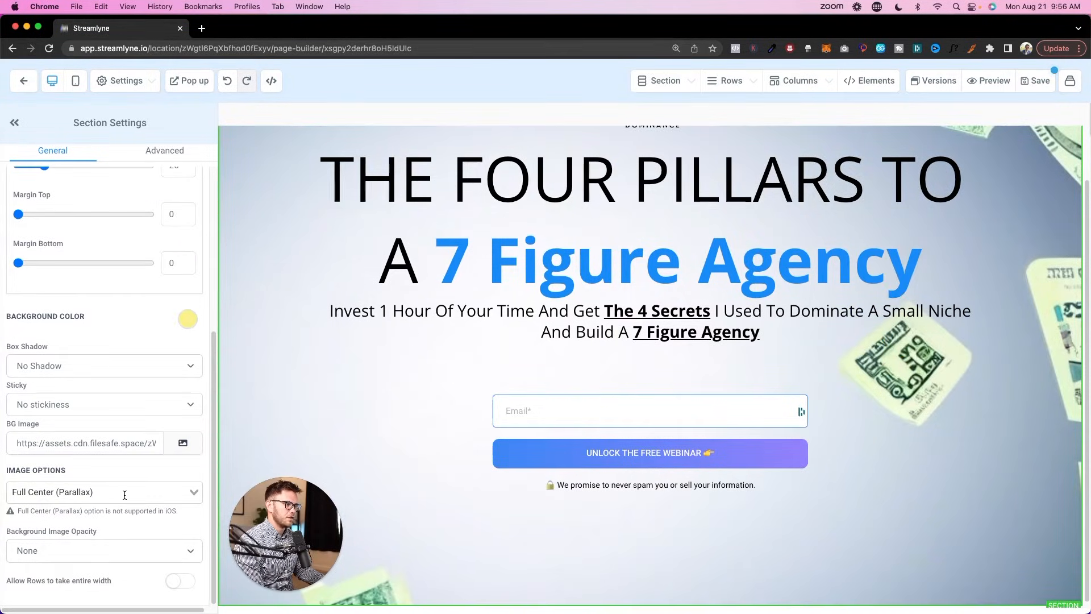
Set the image option of the section's background to Full Center.
{"action": "left_click", "coordinate": [17, 123]}
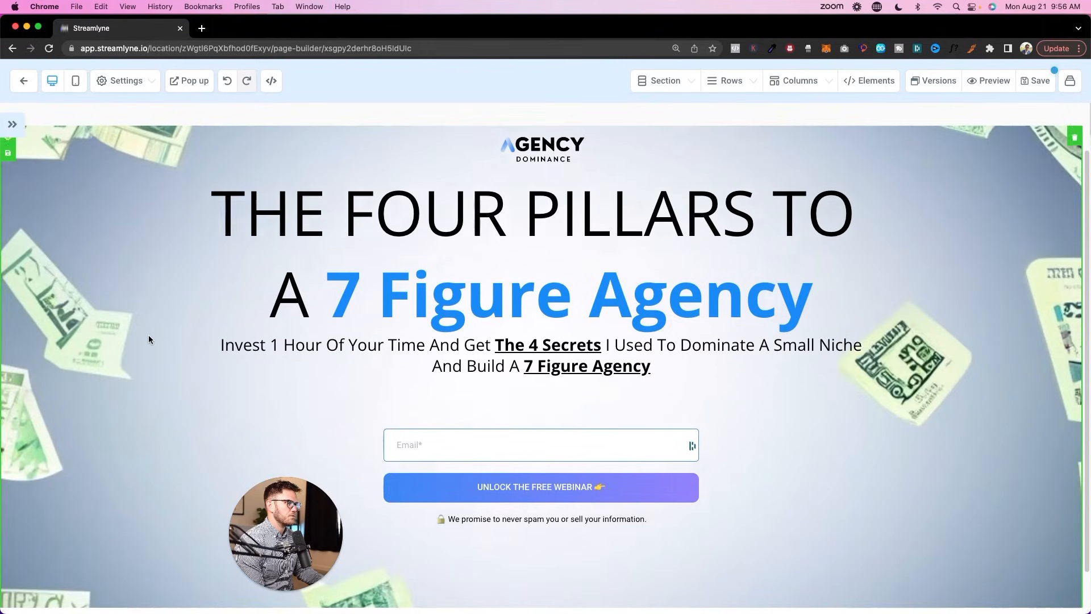
{"action": "scroll", "coordinate": [154, 338], "scroll_direction": "down", "scroll_amount": 1}
{"action": "left_click", "coordinate": [7, 127]}
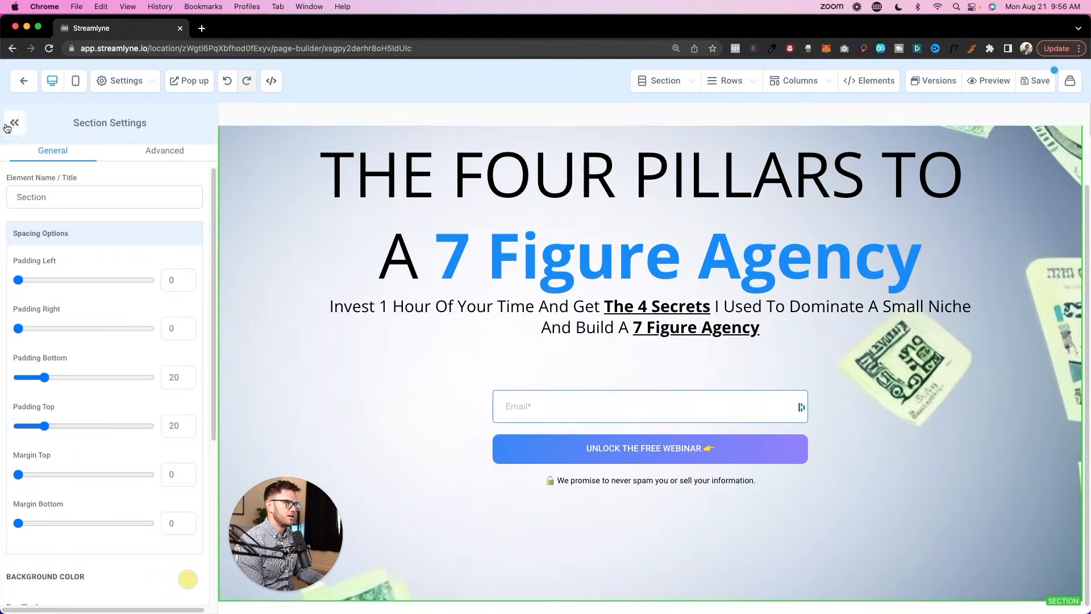
{"action": "scroll", "coordinate": [164, 489], "scroll_direction": "down", "scroll_amount": 5}
{"action": "left_click", "coordinate": [79, 505]}
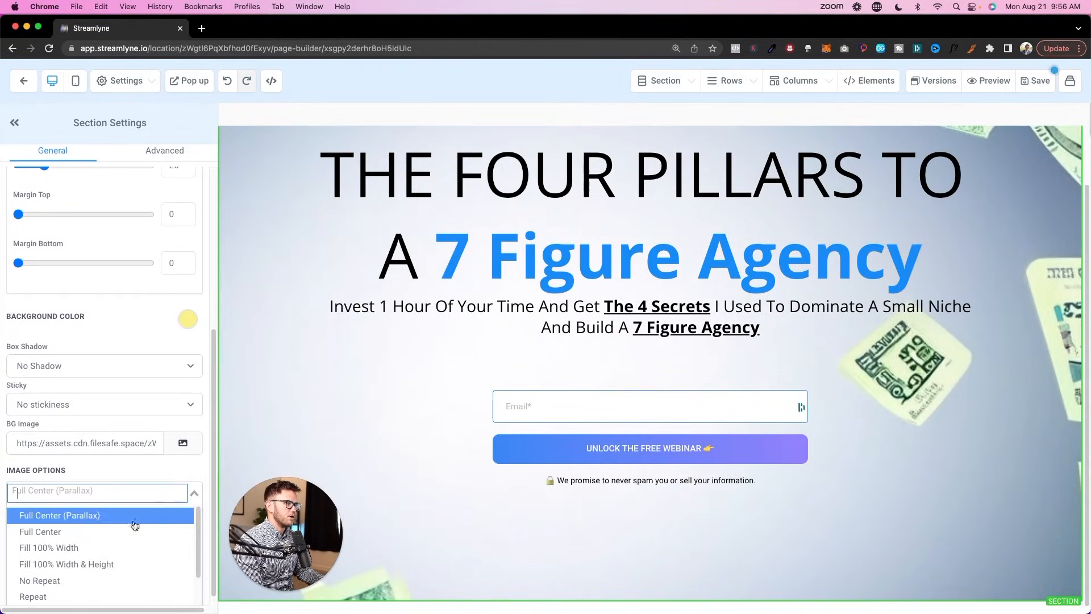
{"action": "left_click", "coordinate": [78, 531]}
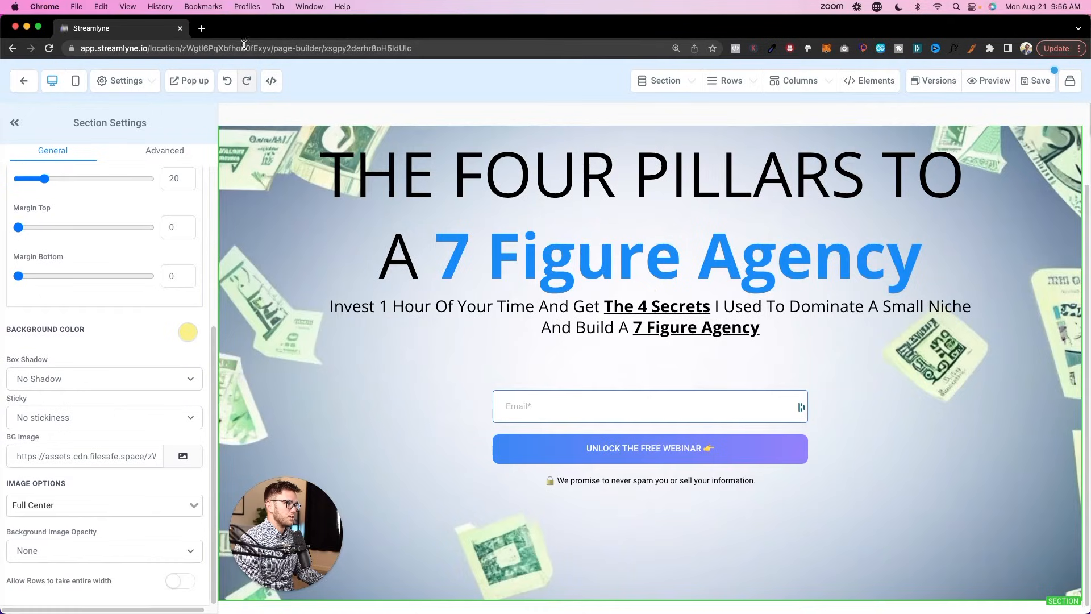
Check the page at full width, then try the Fill 100% Width & Height option for the section's background image.
{"action": "left_click", "coordinate": [14, 123]}
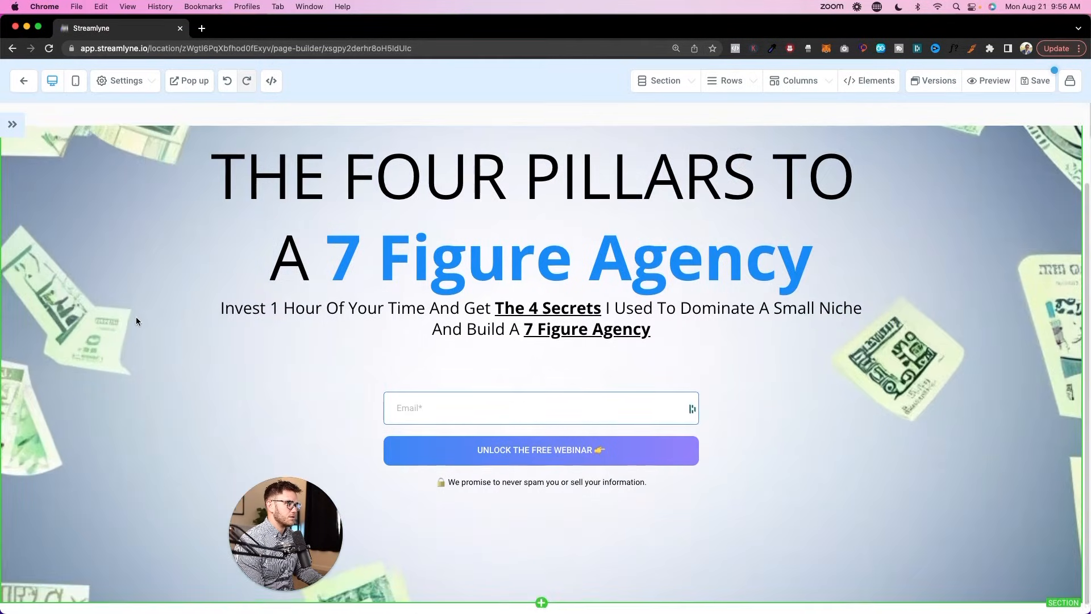
{"action": "scroll", "coordinate": [136, 319], "scroll_direction": "up", "scroll_amount": 2}
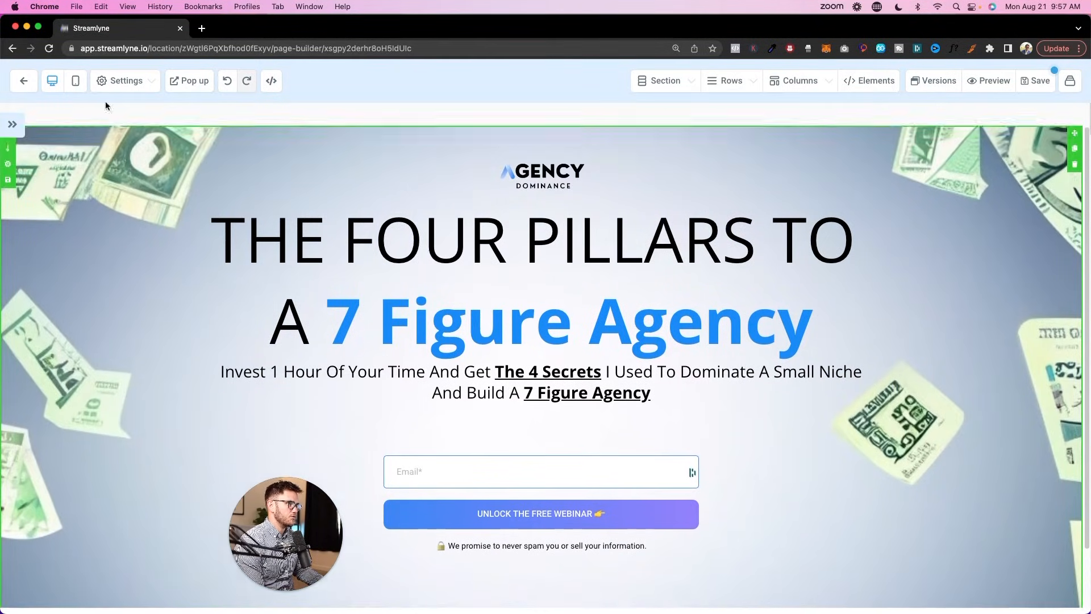
{"action": "left_click", "coordinate": [17, 124]}
{"action": "left_click", "coordinate": [97, 505]}
{"action": "left_click", "coordinate": [101, 570]}
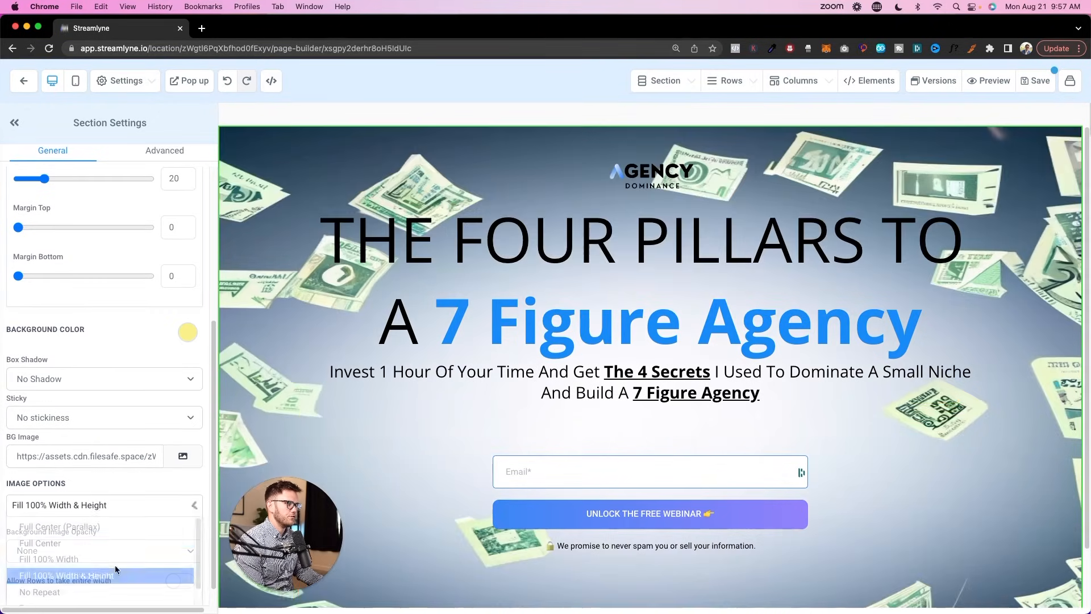
{"action": "scroll", "coordinate": [451, 376], "scroll_direction": "down", "scroll_amount": 2}
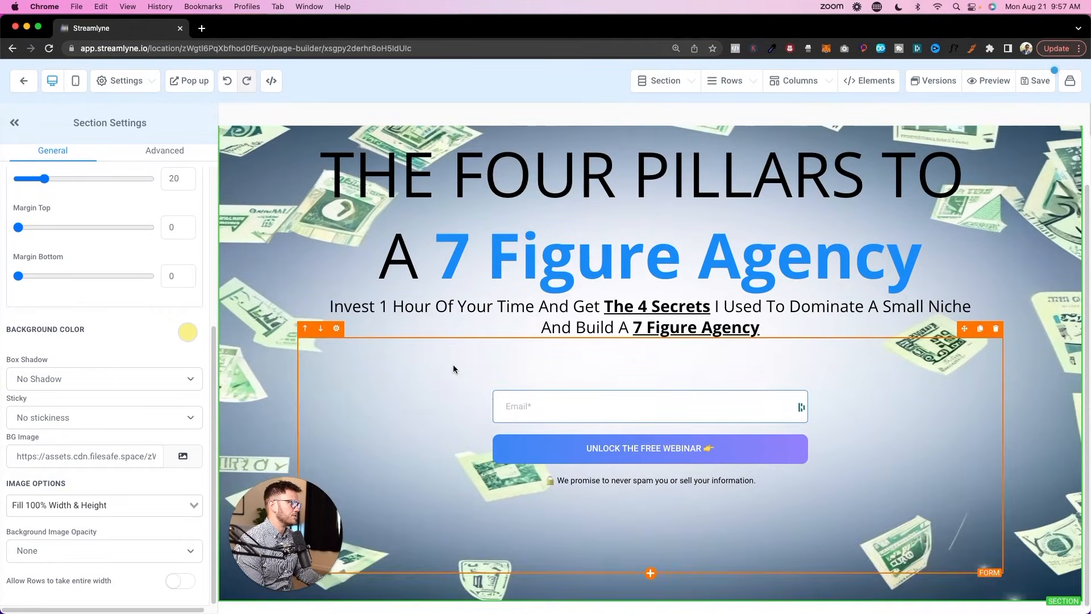
Try the Repeat Horizontally - Fix to Top and Fill 100% Width options for the section's background image.
{"action": "left_click", "coordinate": [128, 512]}
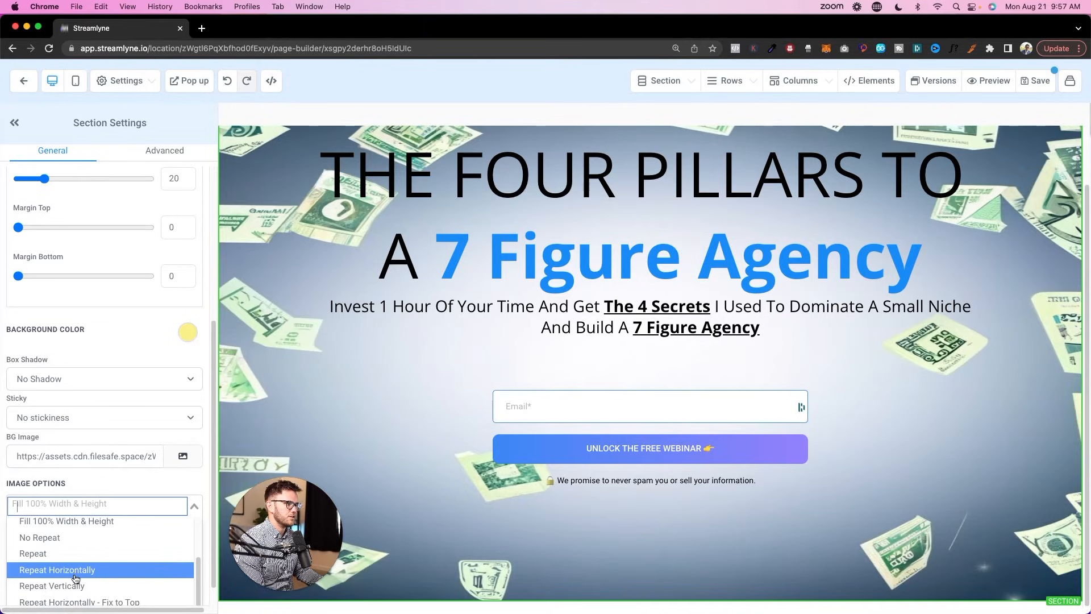
{"action": "left_click", "coordinate": [85, 575]}
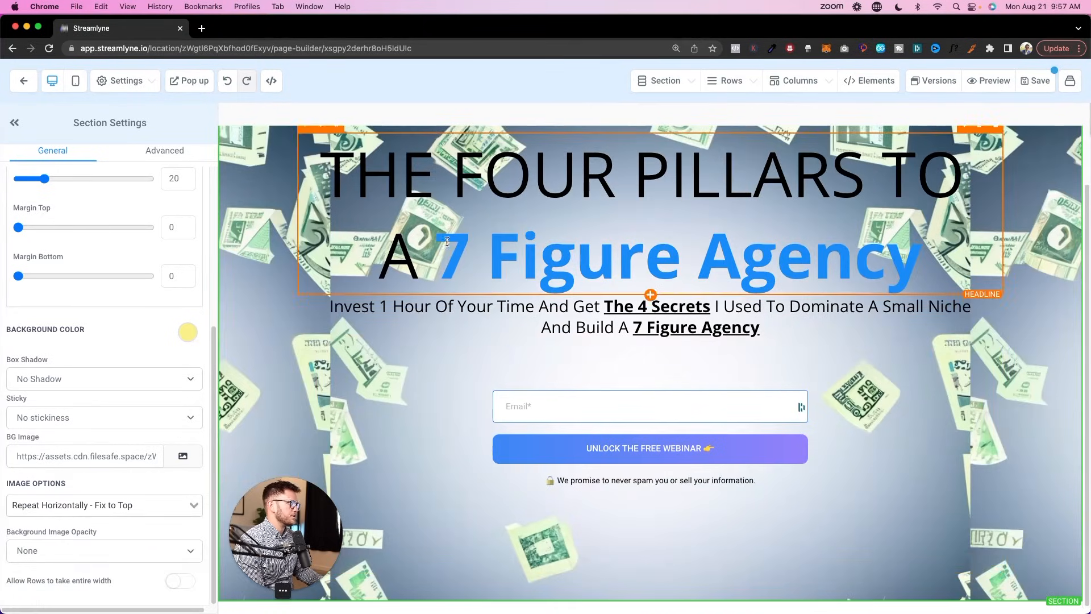
{"action": "left_click", "coordinate": [101, 504]}
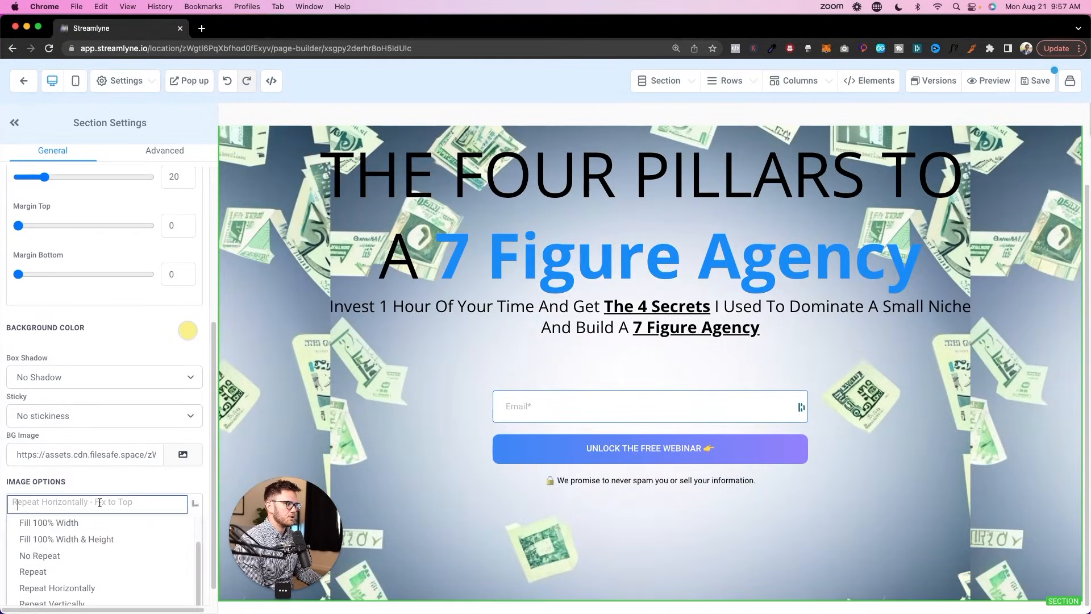
{"action": "scroll", "coordinate": [85, 568], "scroll_direction": "up", "scroll_amount": 2}
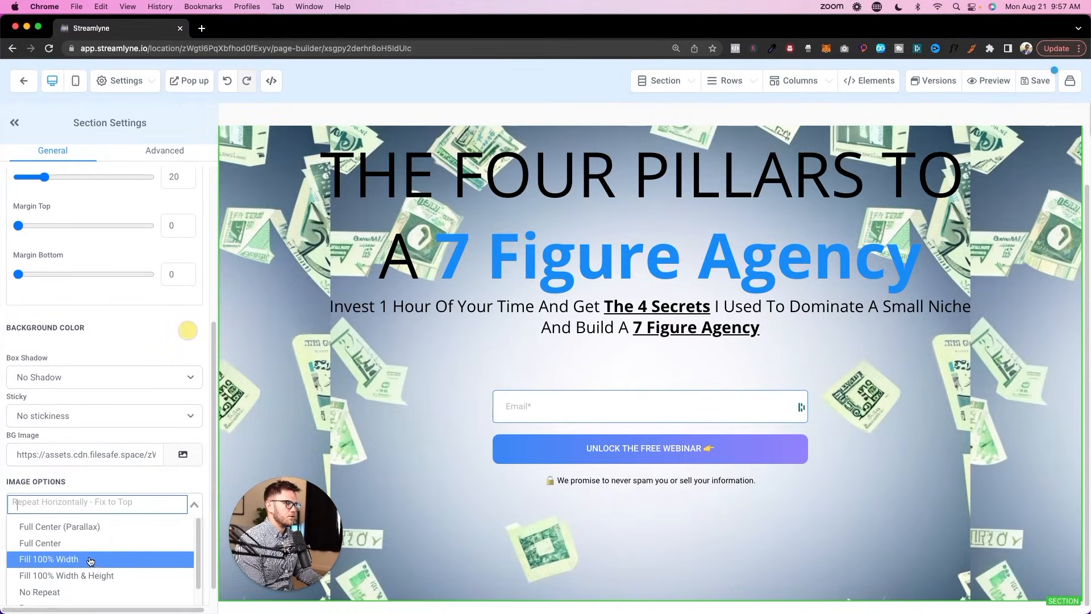
{"action": "left_click", "coordinate": [87, 557]}
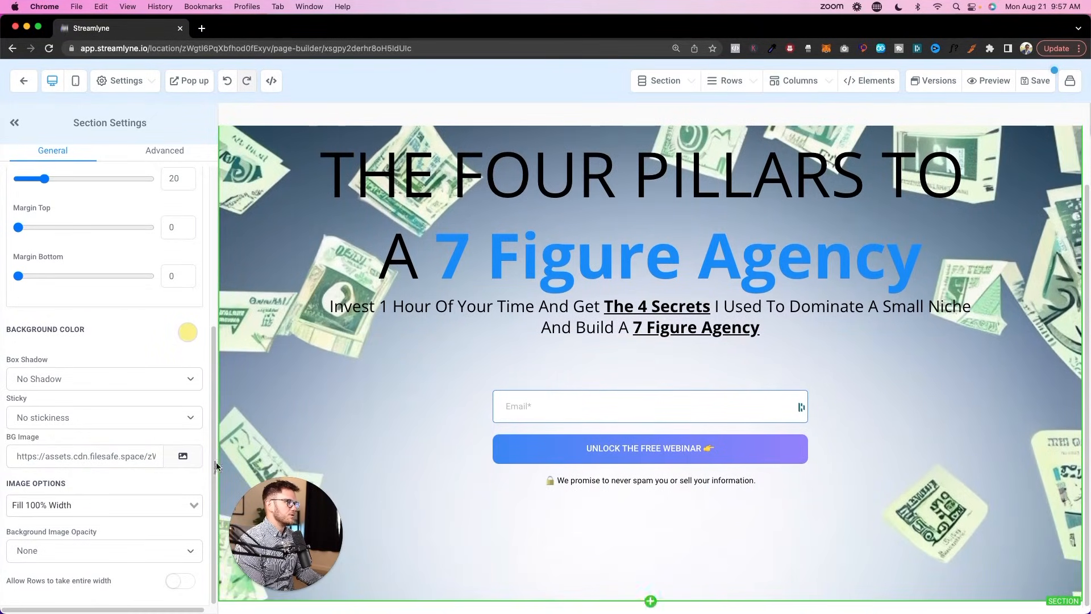
Set the section's background image option to Full Center (Parallax) and check the page at full width.
{"action": "left_click", "coordinate": [130, 505]}
{"action": "left_click", "coordinate": [122, 526]}
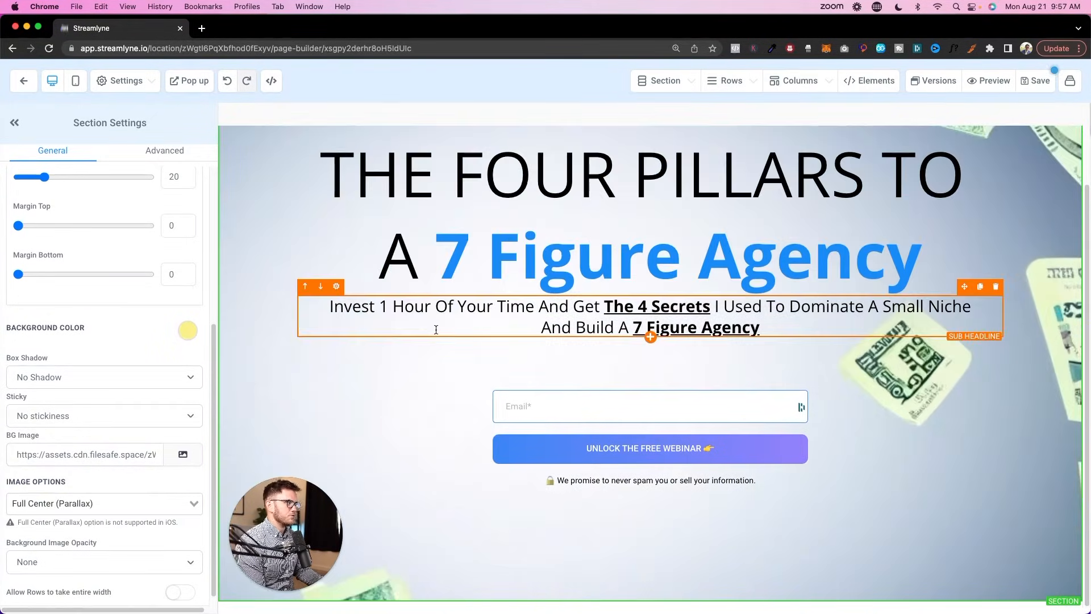
{"action": "left_click", "coordinate": [15, 124]}
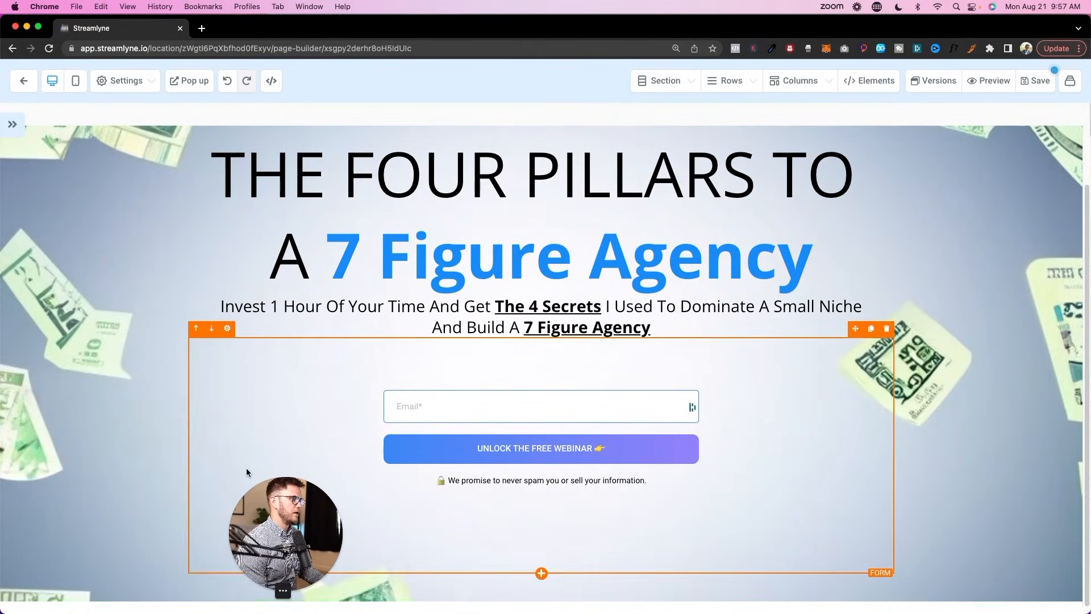
{"action": "left_click", "coordinate": [12, 124]}
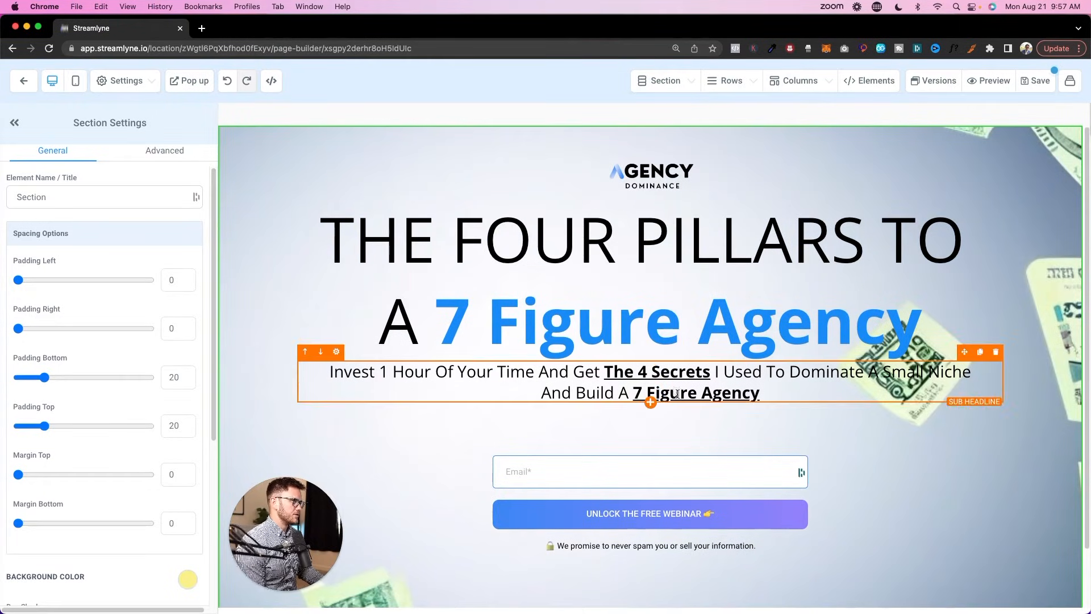
Add a full-width section below the opt-in section and insert a 4-column row in it.
{"action": "scroll", "coordinate": [796, 483], "scroll_direction": "down", "scroll_amount": 1}
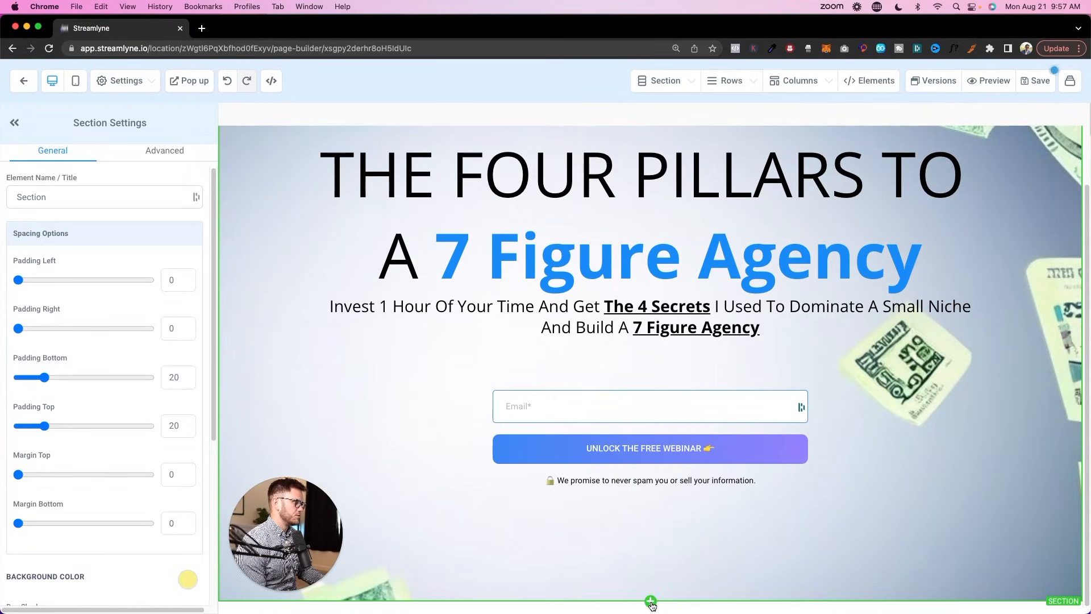
{"action": "left_click", "coordinate": [650, 601]}
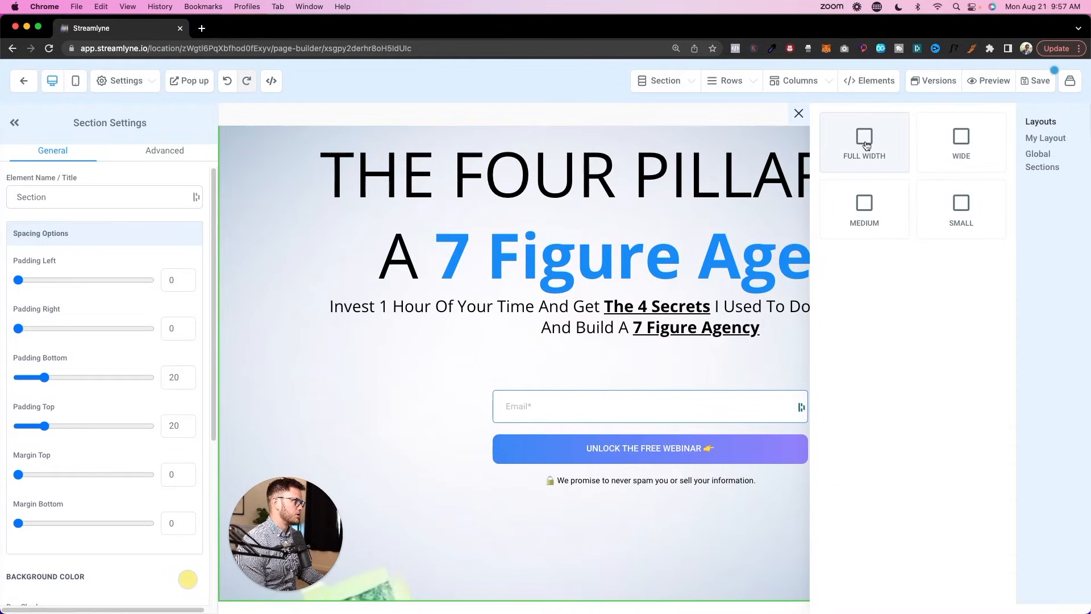
{"action": "left_click", "coordinate": [864, 142]}
{"action": "left_click", "coordinate": [649, 557]}
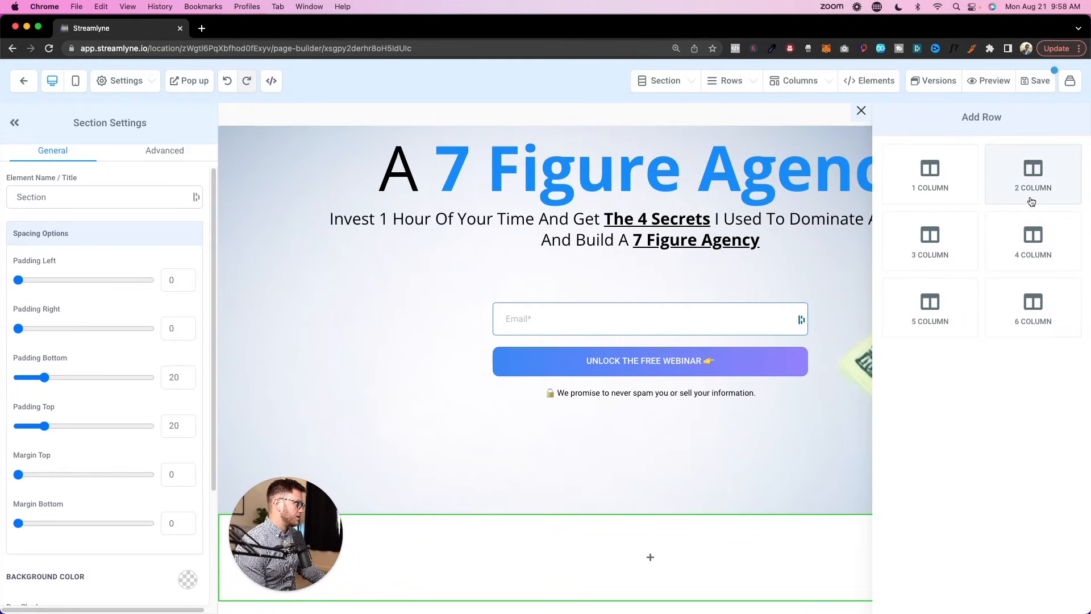
{"action": "left_click", "coordinate": [1045, 249]}
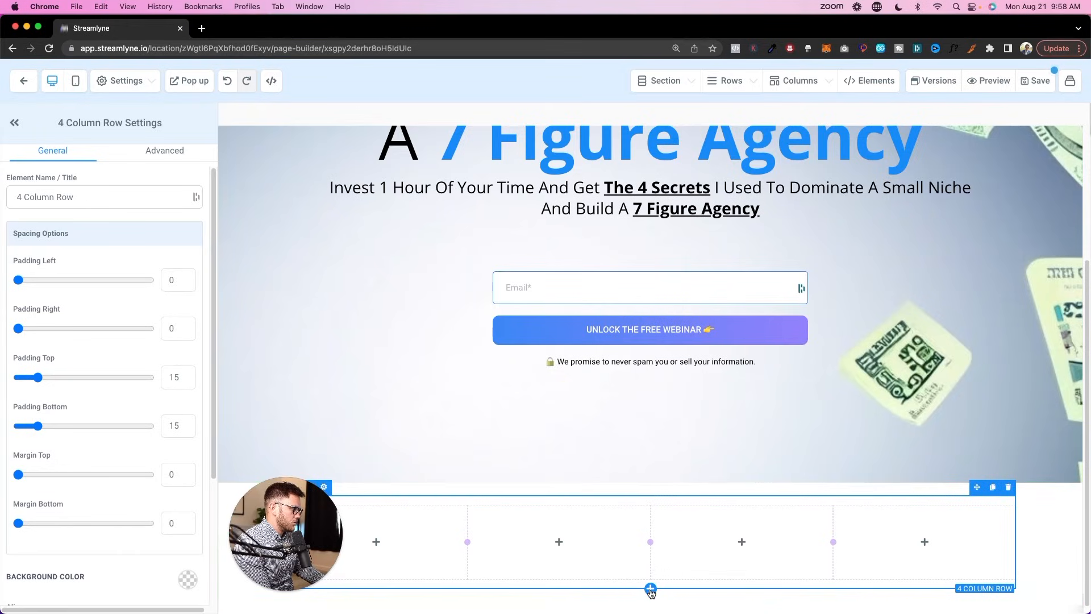
Open the row layout choices for adding another row below the 4-column row.
{"action": "left_click", "coordinate": [651, 588]}
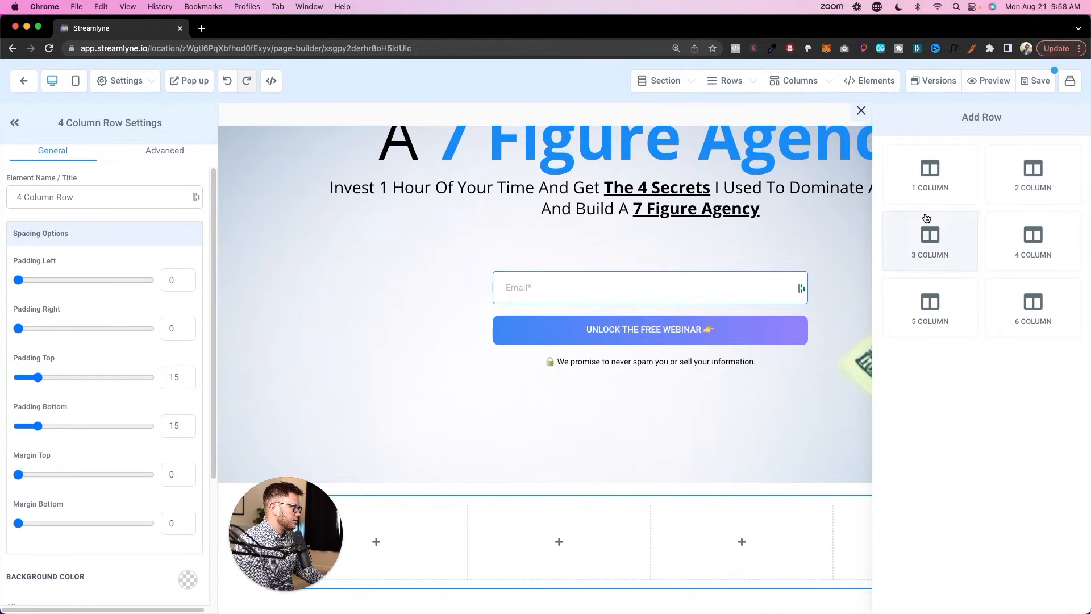
Add a one-column row to the new section and move it above the four-column row.
{"action": "left_click", "coordinate": [934, 176]}
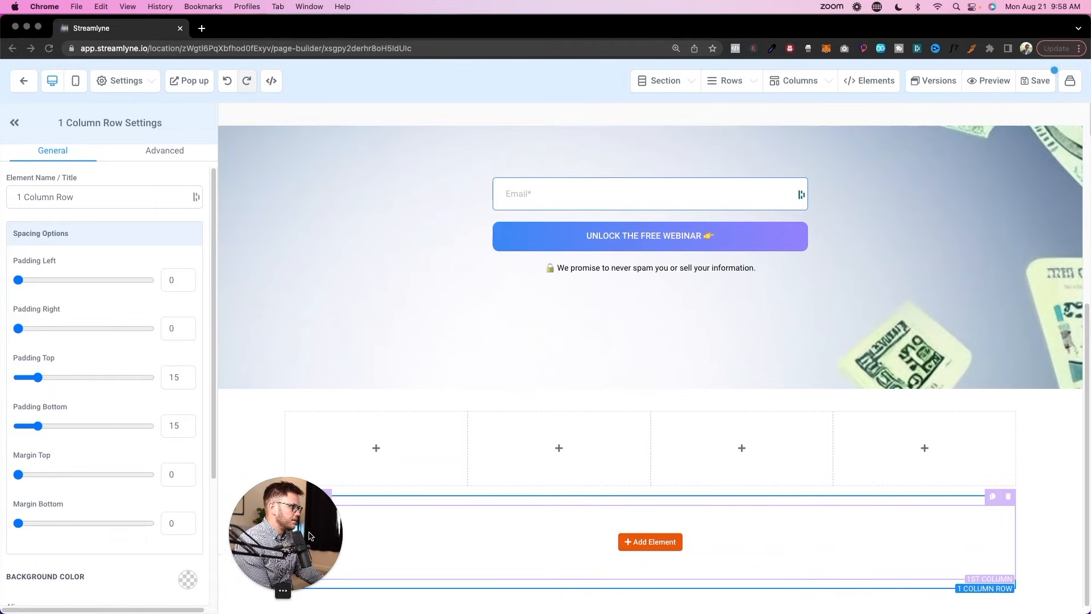
{"action": "left_click_drag", "start_coordinate": [123, 544], "coordinate": [109, 545]}
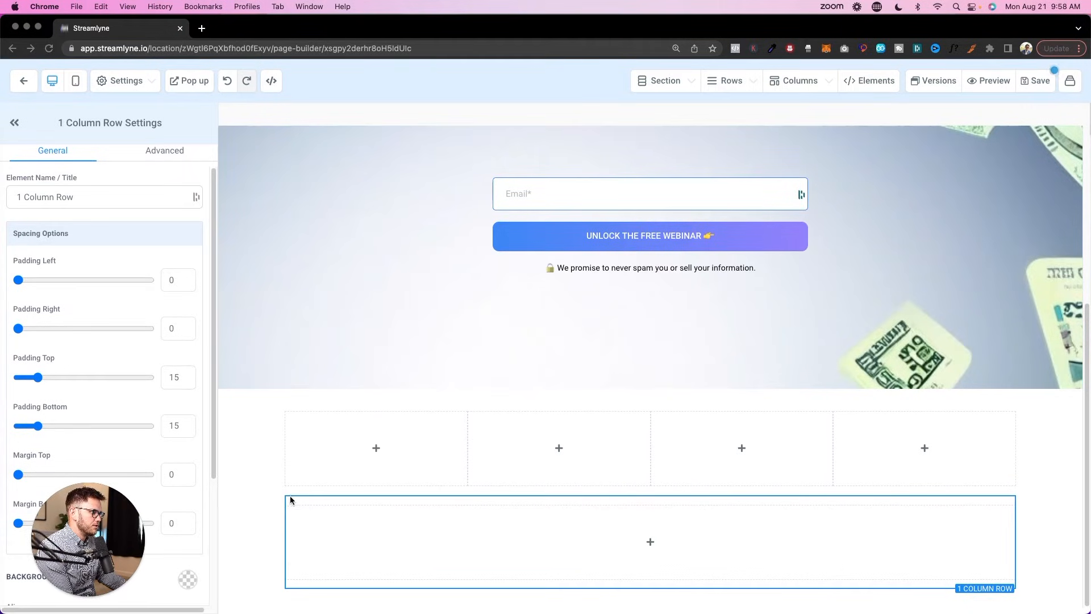
{"action": "left_click", "coordinate": [413, 499]}
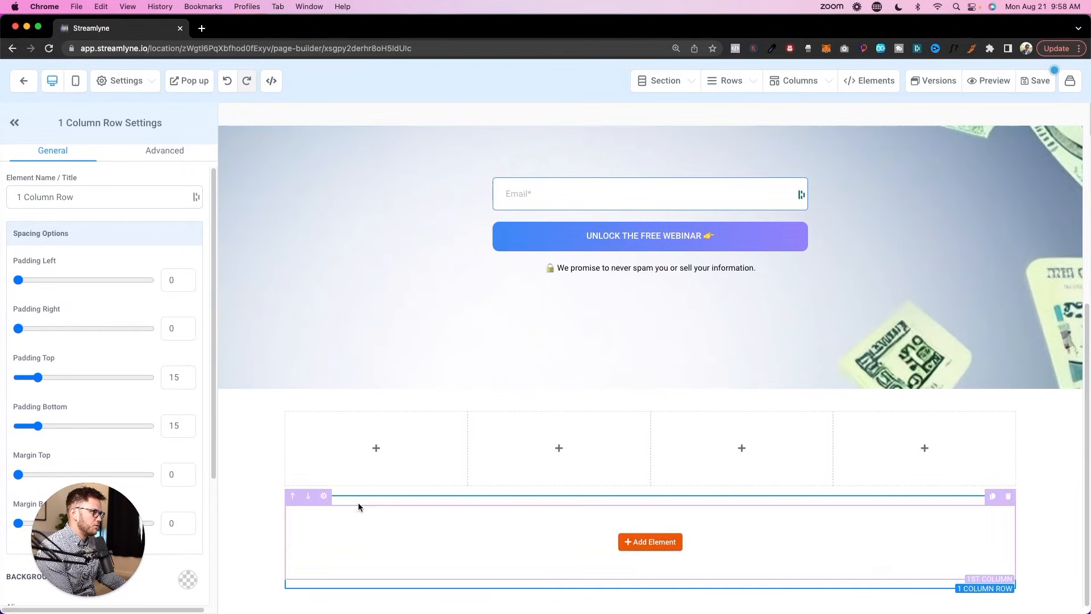
{"action": "left_click", "coordinate": [293, 487]}
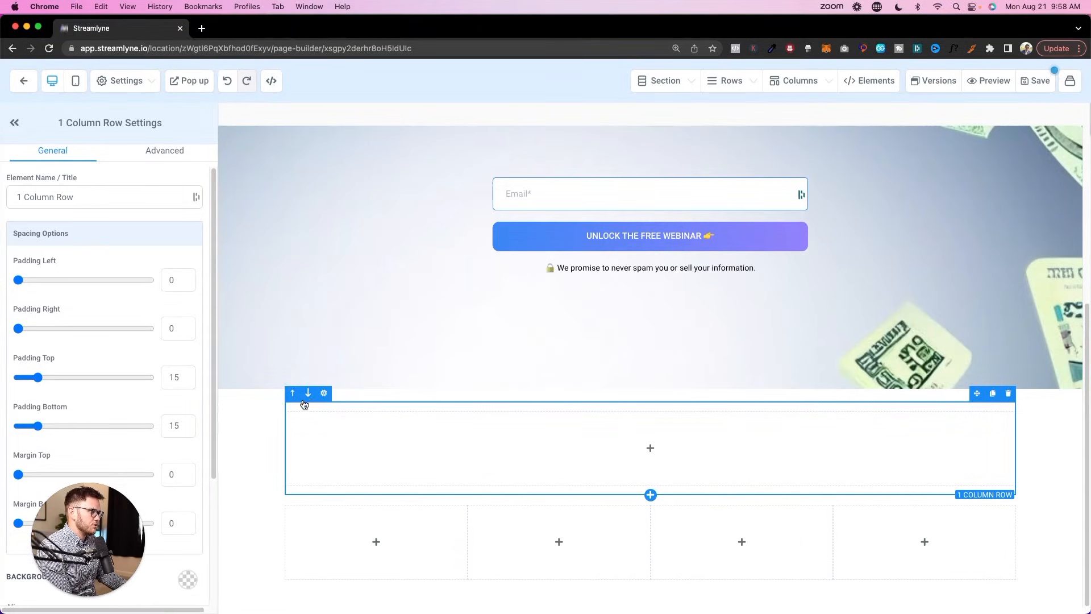
{"action": "left_click", "coordinate": [307, 397]}
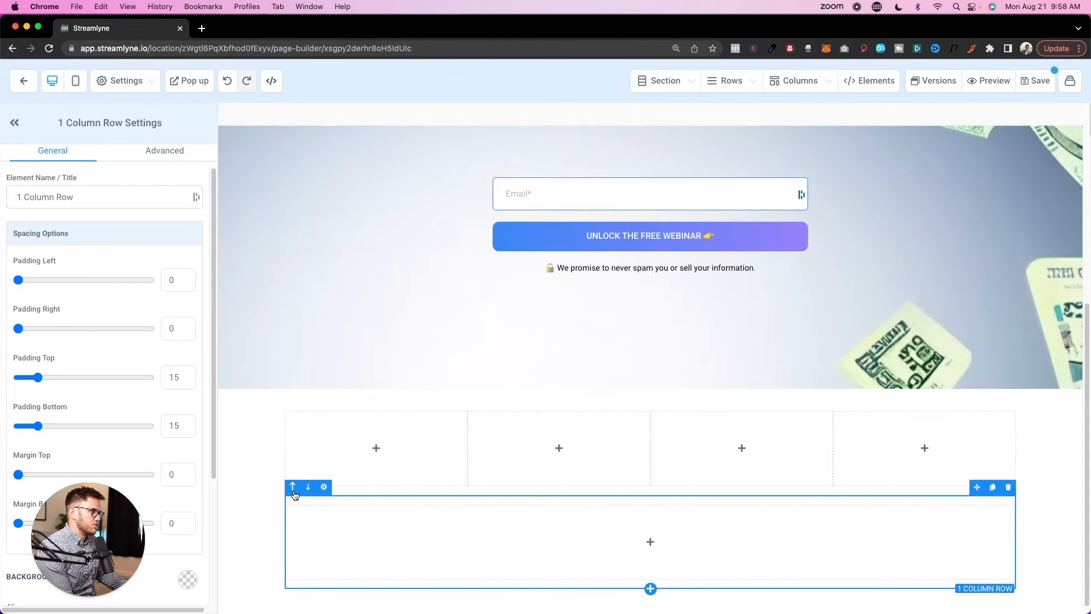
{"action": "left_click", "coordinate": [294, 489]}
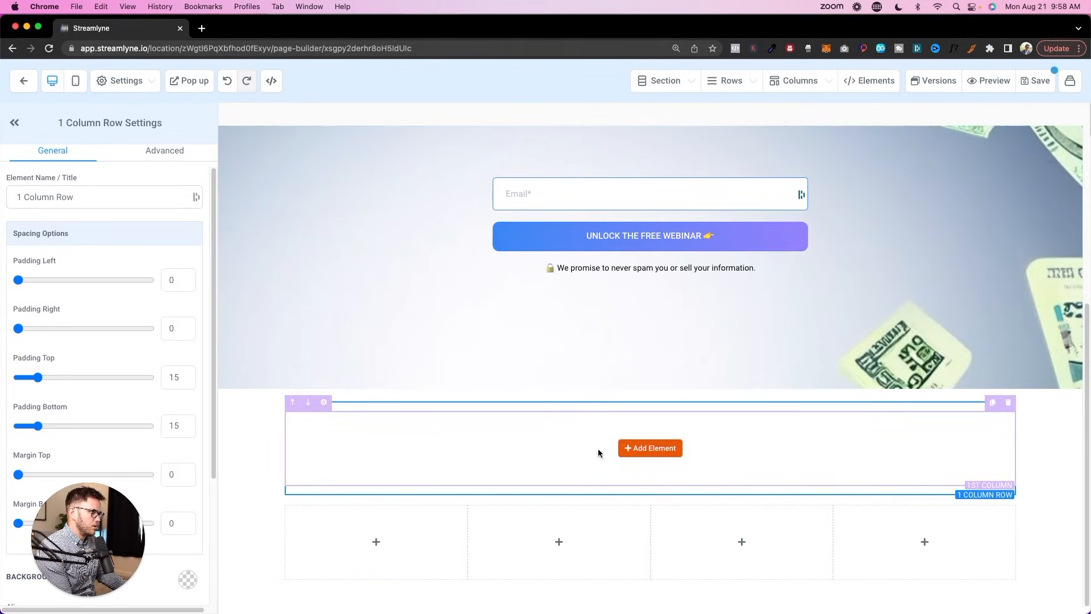
Add a headline to the one-column row and set its text to "What You'll Learn:".
{"action": "left_click", "coordinate": [650, 448]}
{"action": "left_click", "coordinate": [884, 204]}
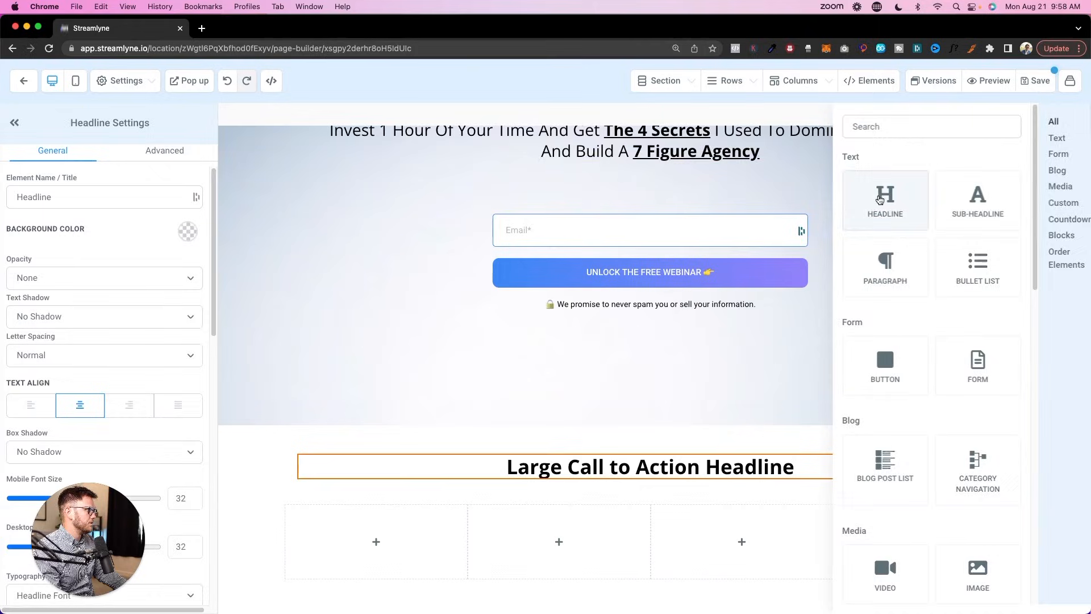
{"action": "triple_click", "coordinate": [675, 471]}
{"action": "type", "text": "What"}
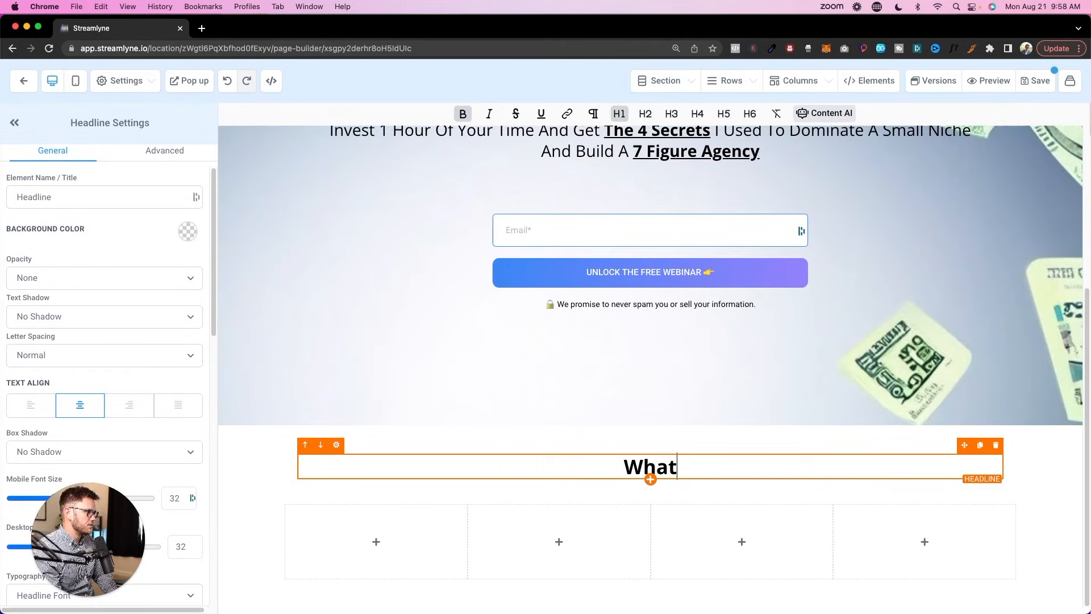
{"action": "type", "text": " You'll Learn:"}
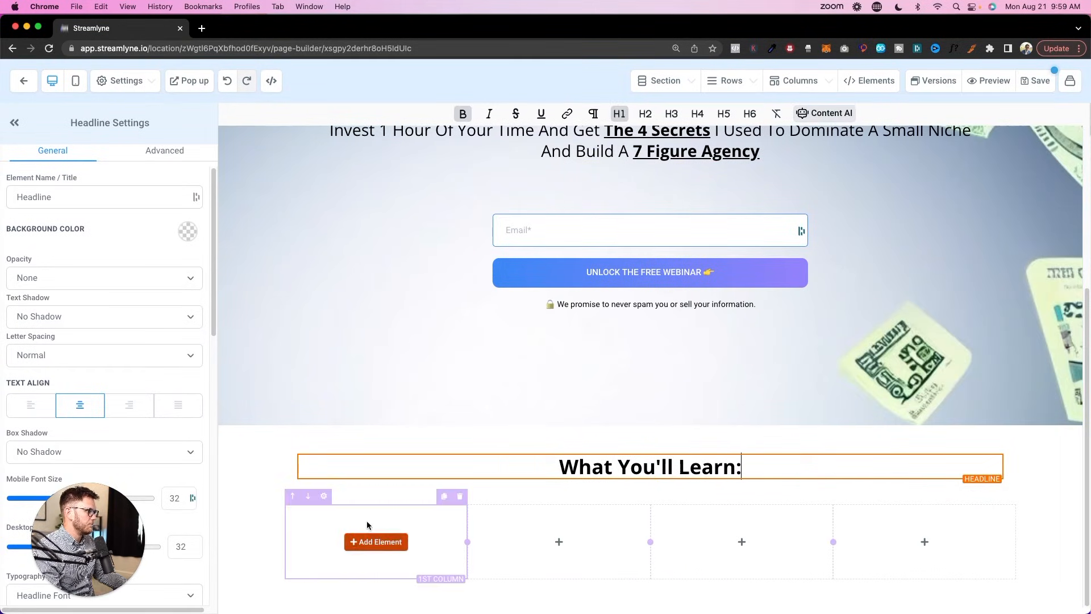
Insert an image placeholder in each of the four columns and a paragraph below the first image.
{"action": "left_click", "coordinate": [375, 542]}
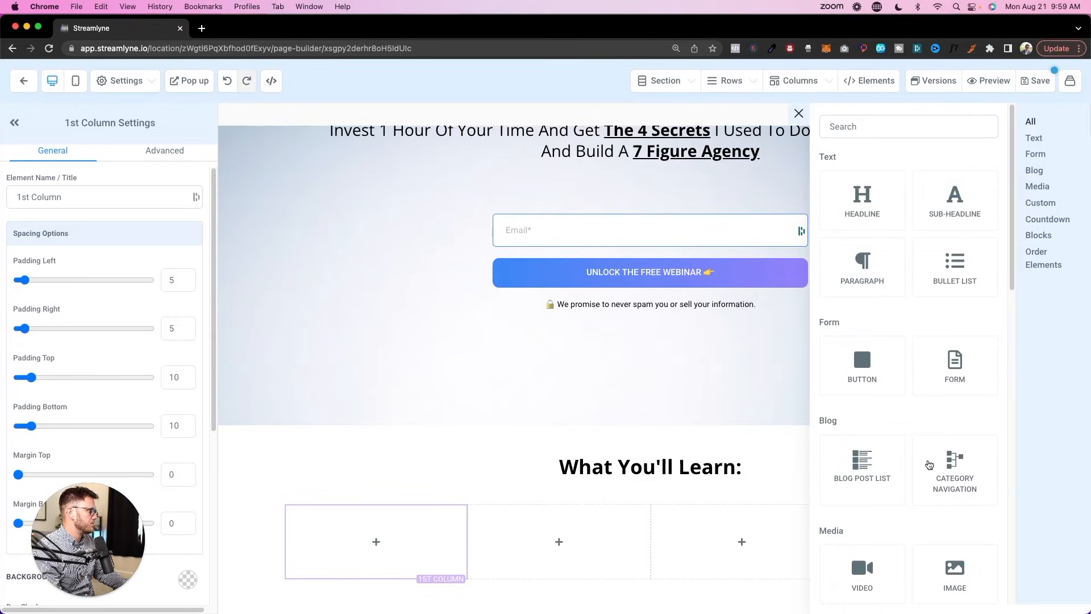
{"action": "left_click", "coordinate": [966, 574]}
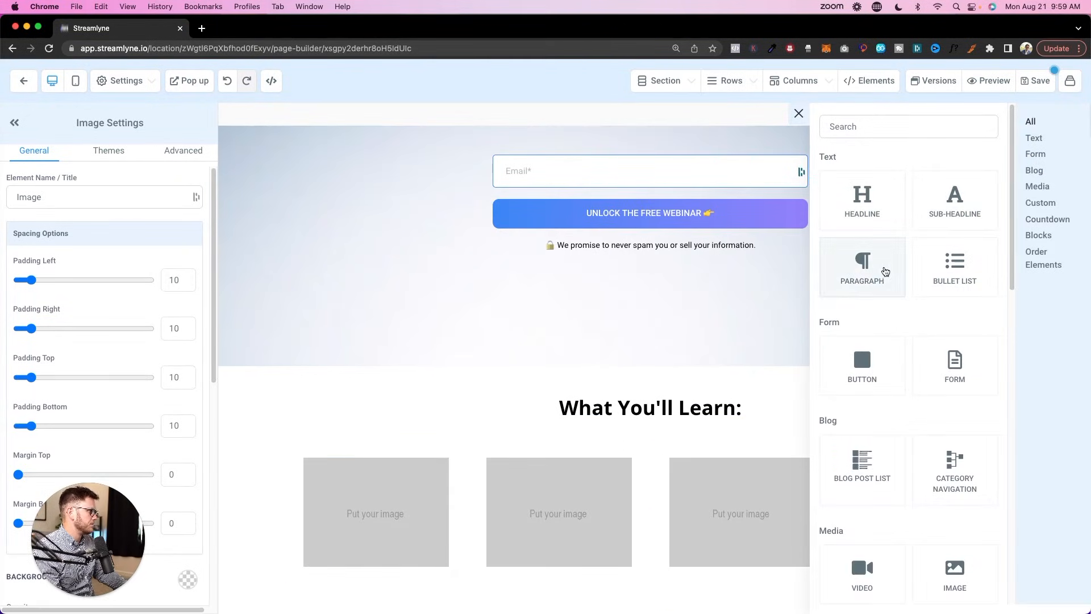
{"action": "left_click", "coordinate": [886, 261]}
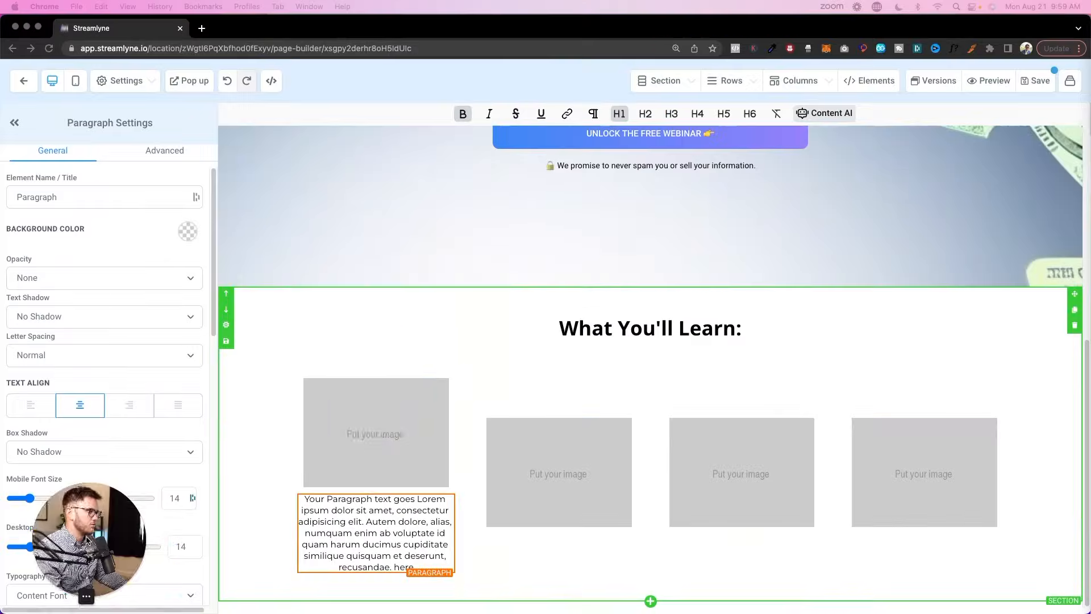
{"action": "left_click_drag", "start_coordinate": [86, 539], "coordinate": [348, 207]}
Create the custom blue #282CA8 and apply it as the "What You'll Learn" section's background color.
{"action": "left_click", "coordinate": [226, 324]}
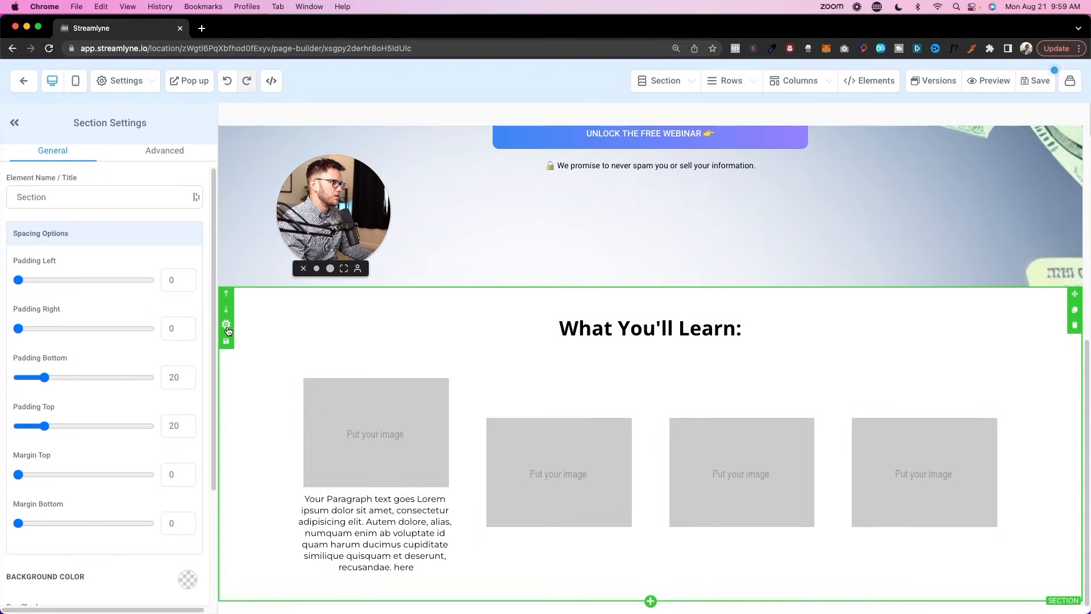
{"action": "scroll", "coordinate": [100, 488], "scroll_direction": "down", "scroll_amount": 5}
{"action": "left_click", "coordinate": [187, 430]}
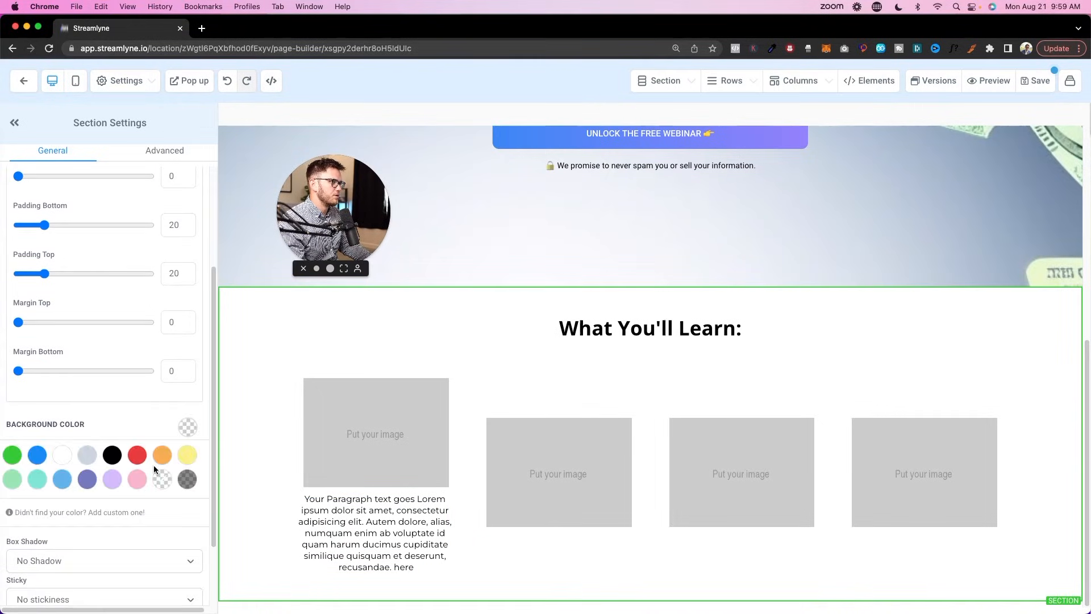
{"action": "scroll", "coordinate": [154, 465], "scroll_direction": "down", "scroll_amount": 2}
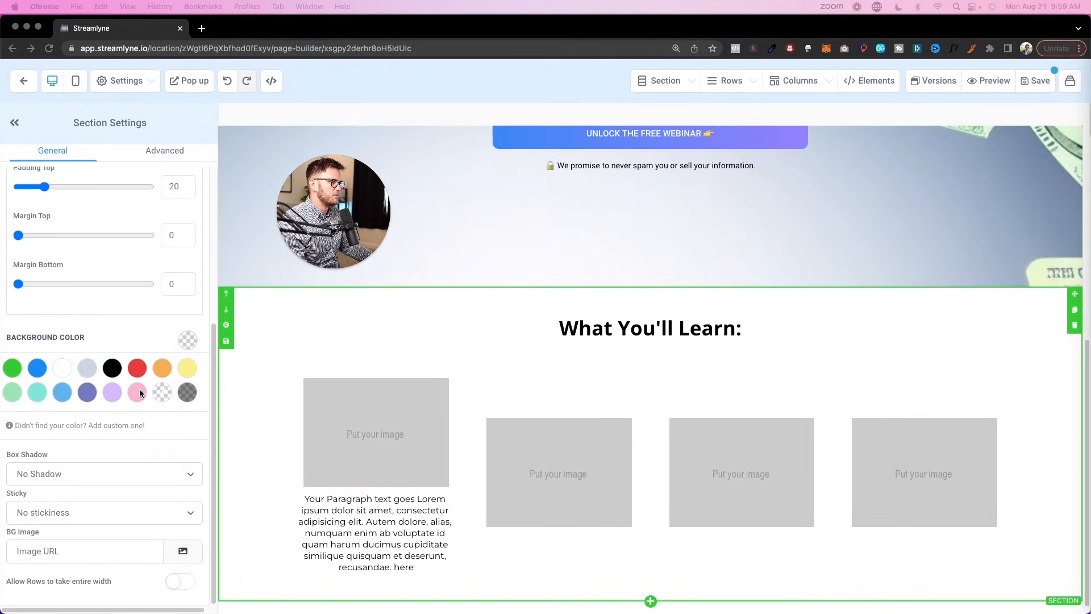
{"action": "left_click", "coordinate": [77, 426]}
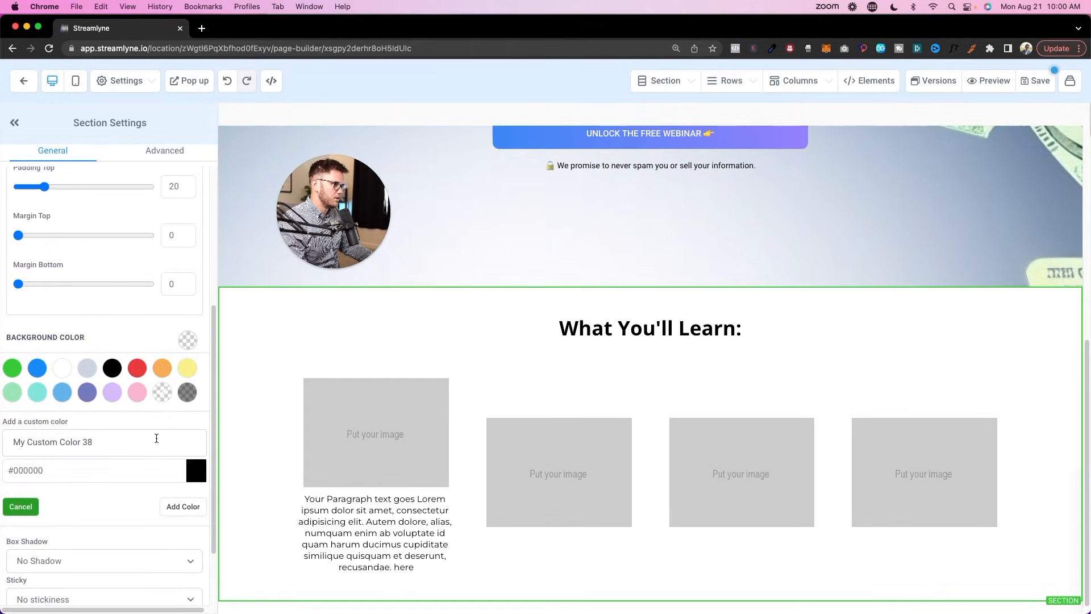
{"action": "left_click", "coordinate": [190, 469]}
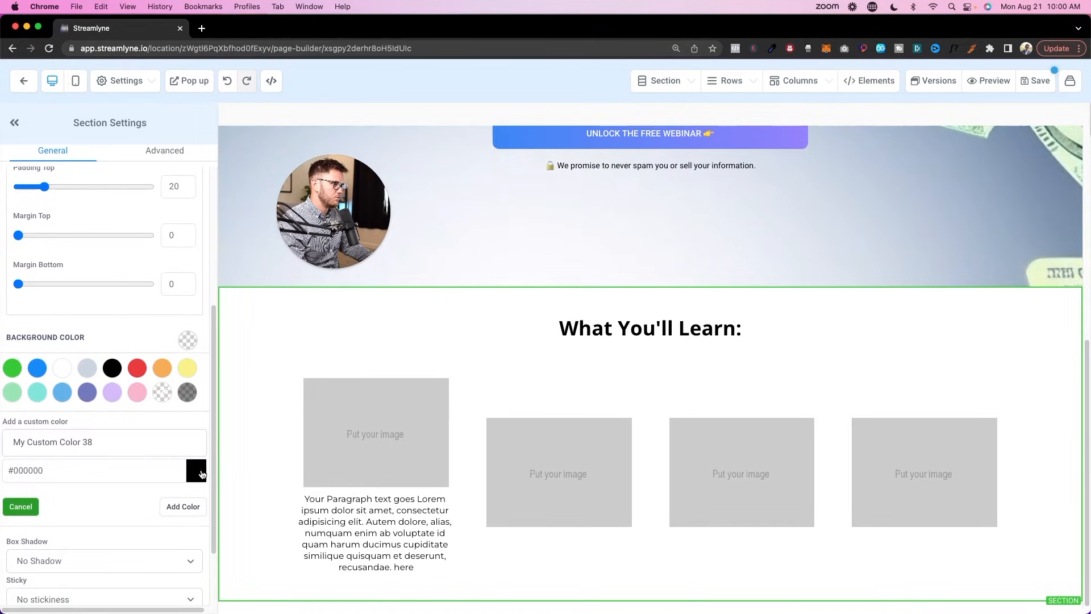
{"action": "scroll", "coordinate": [184, 493], "scroll_direction": "down", "scroll_amount": 4}
{"action": "left_click_drag", "start_coordinate": [47, 391], "coordinate": [81, 313]}
{"action": "left_click", "coordinate": [146, 319]}
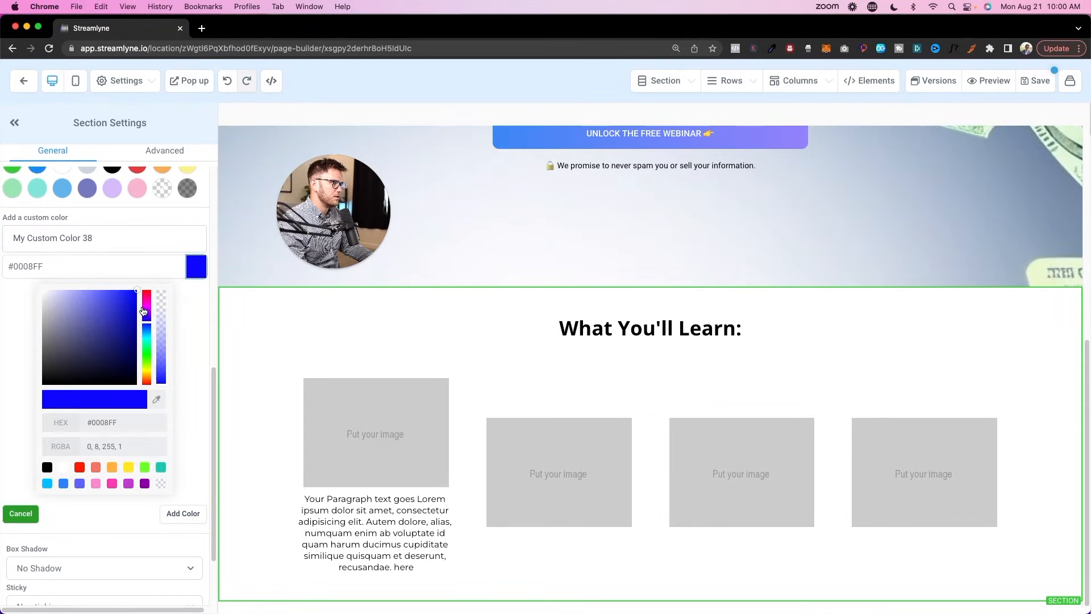
{"action": "left_click", "coordinate": [114, 322]}
{"action": "left_click", "coordinate": [182, 511]}
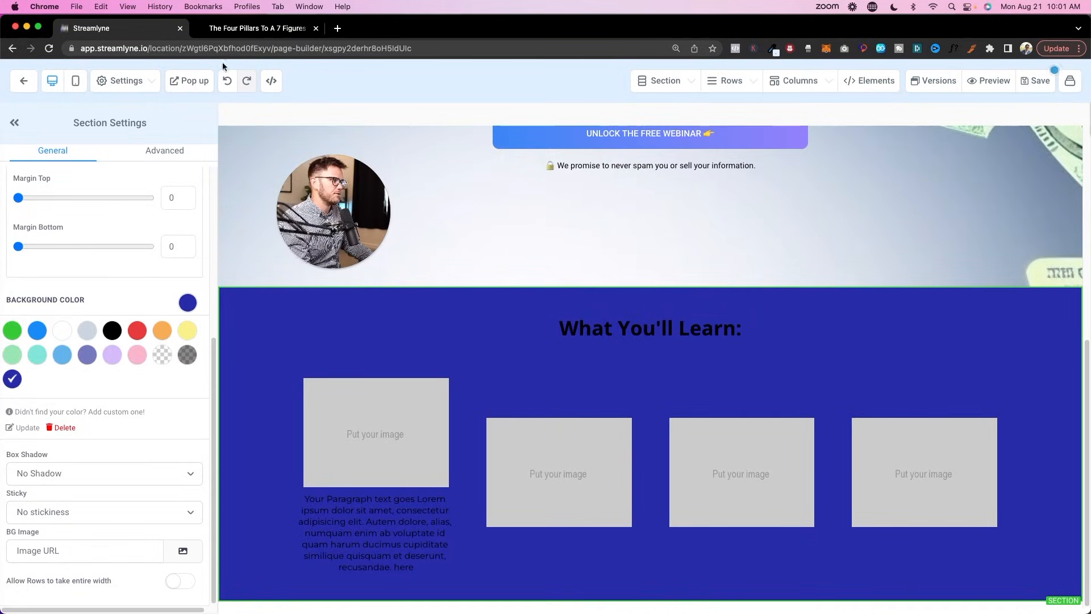
Switch to the Four Pillars reference page and sample the dark navy #23283D from its "What You'll Learn" section background.
{"action": "left_click", "coordinate": [265, 31]}
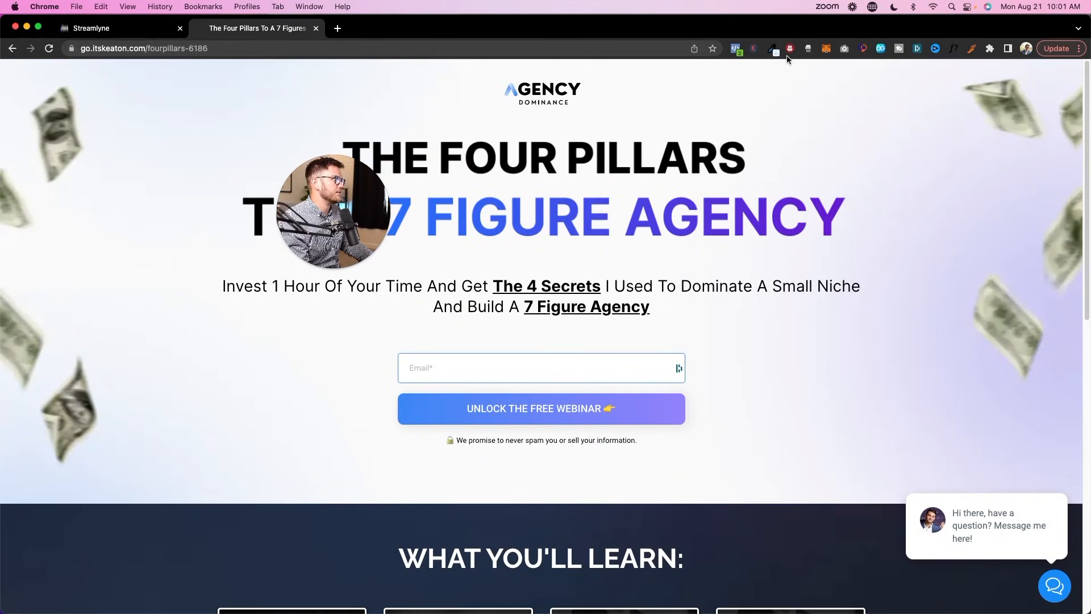
{"action": "left_click", "coordinate": [772, 50]}
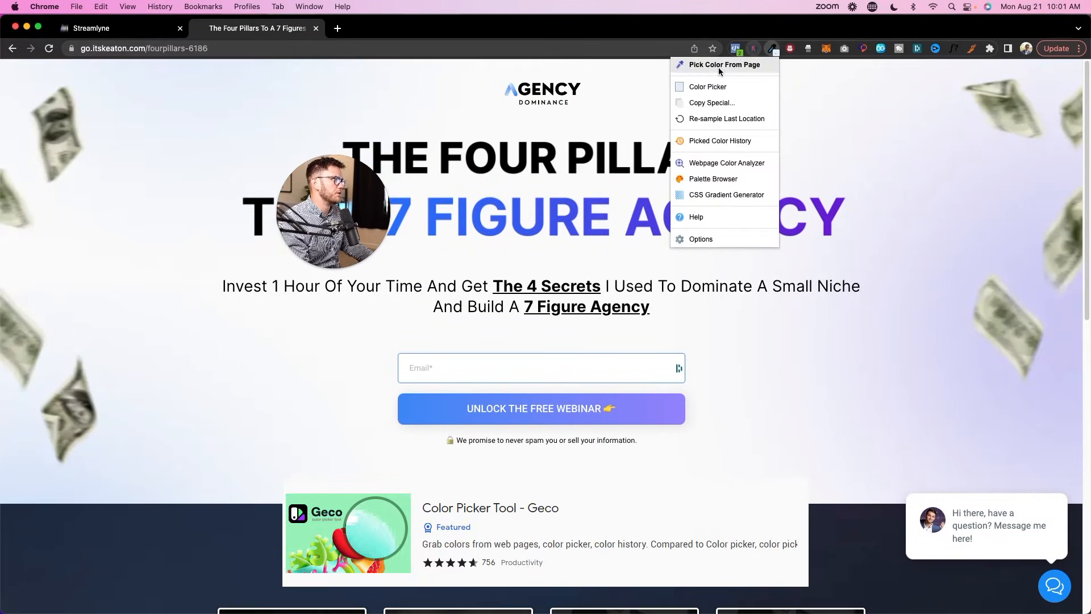
{"action": "left_click", "coordinate": [687, 63]}
{"action": "scroll", "coordinate": [292, 377], "scroll_direction": "down", "scroll_amount": 4}
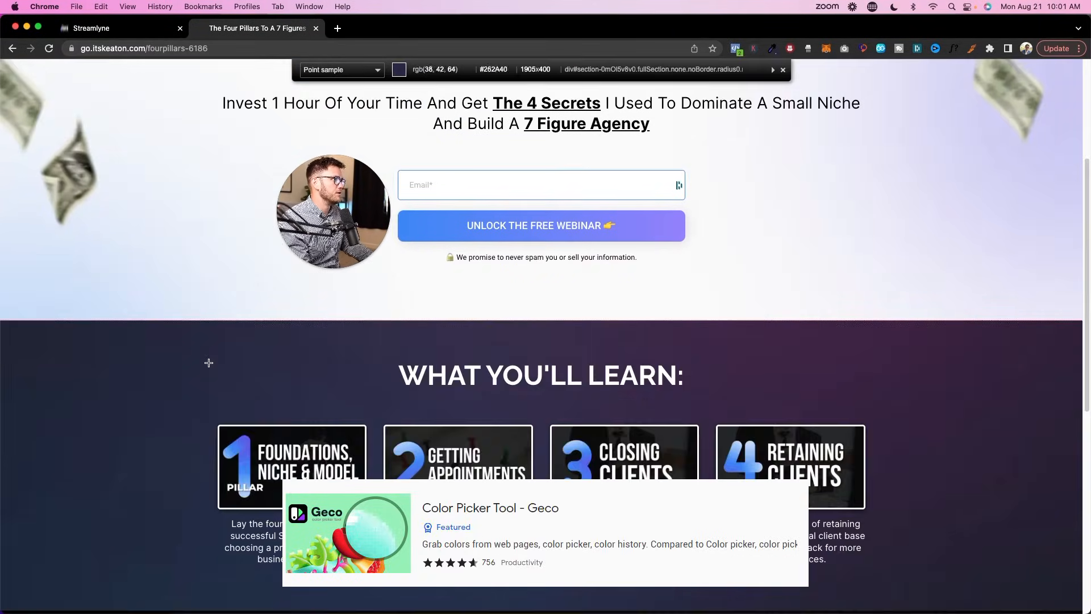
{"action": "left_click", "coordinate": [129, 373]}
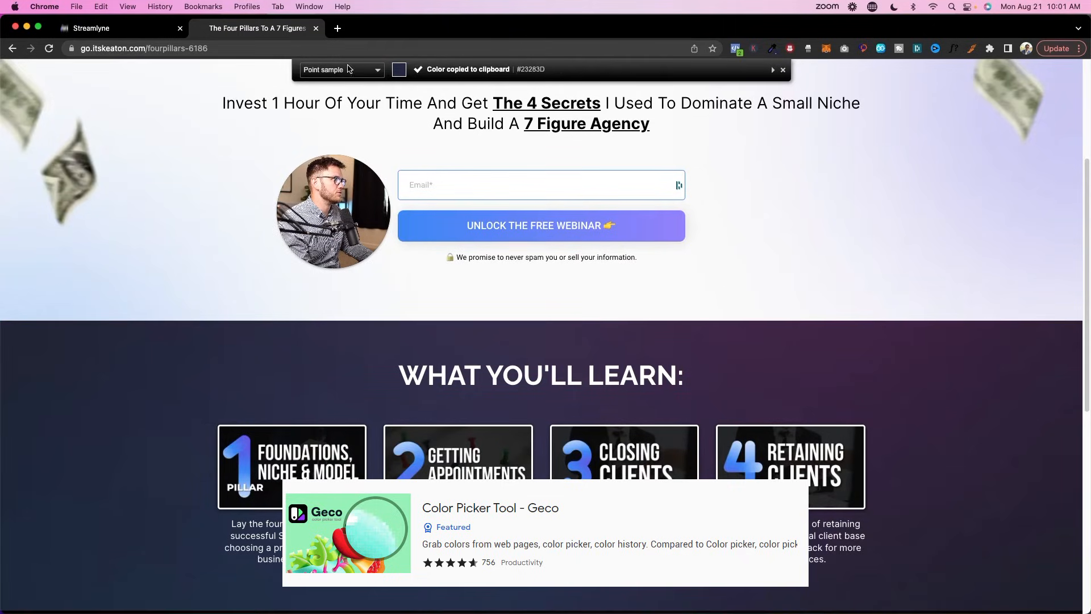
Return to the Streamlyne page builder and add the sampled #23283D as the section's custom background color.
{"action": "left_click", "coordinate": [171, 31]}
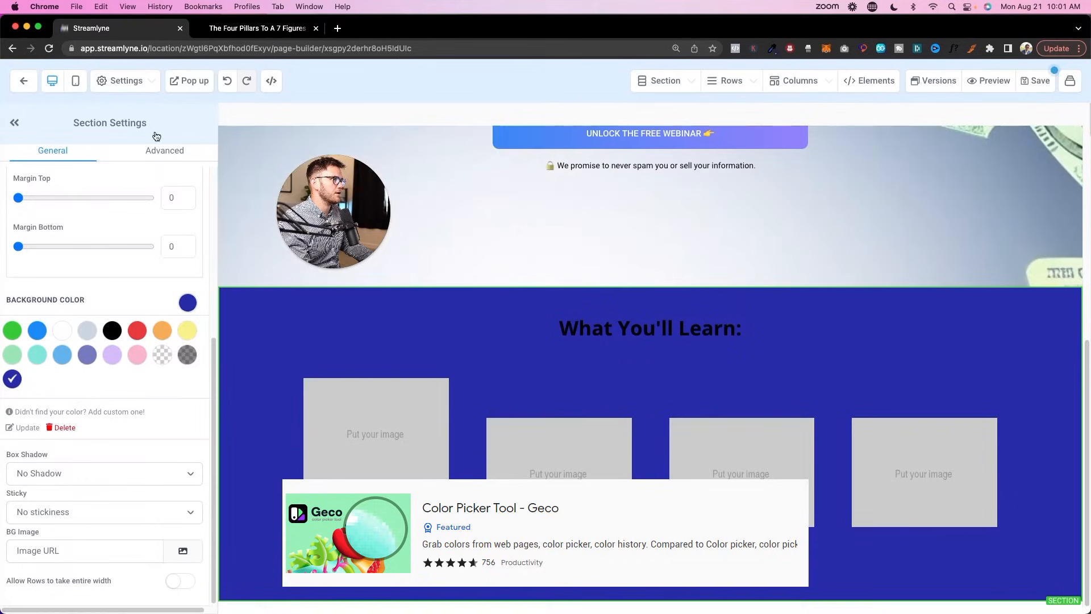
{"action": "left_click", "coordinate": [59, 412]}
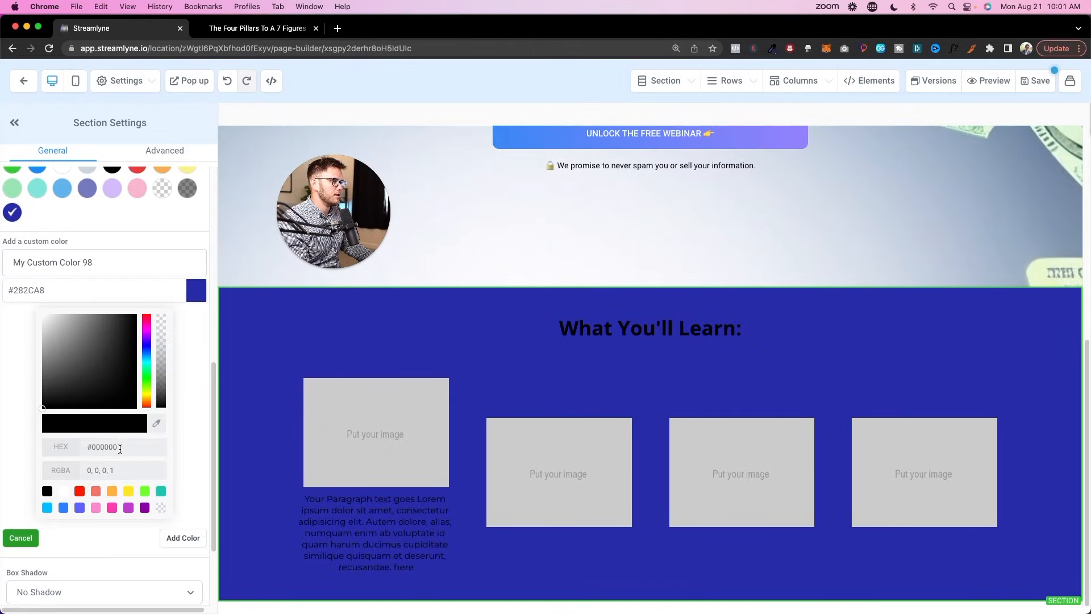
{"action": "key", "text": "super+v"}
{"action": "left_click", "coordinate": [94, 450]}
{"action": "key", "text": "BackSpace"}
{"action": "left_click", "coordinate": [189, 538]}
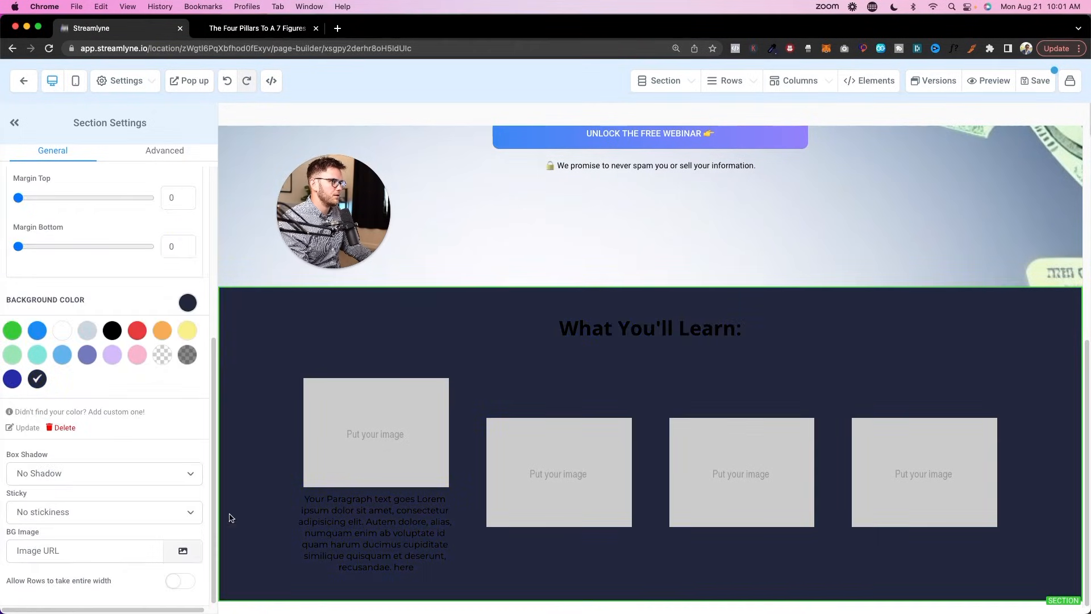
Set both the color and the bold text color of the "What You'll Learn:" headline to white.
{"action": "left_click", "coordinate": [718, 311]}
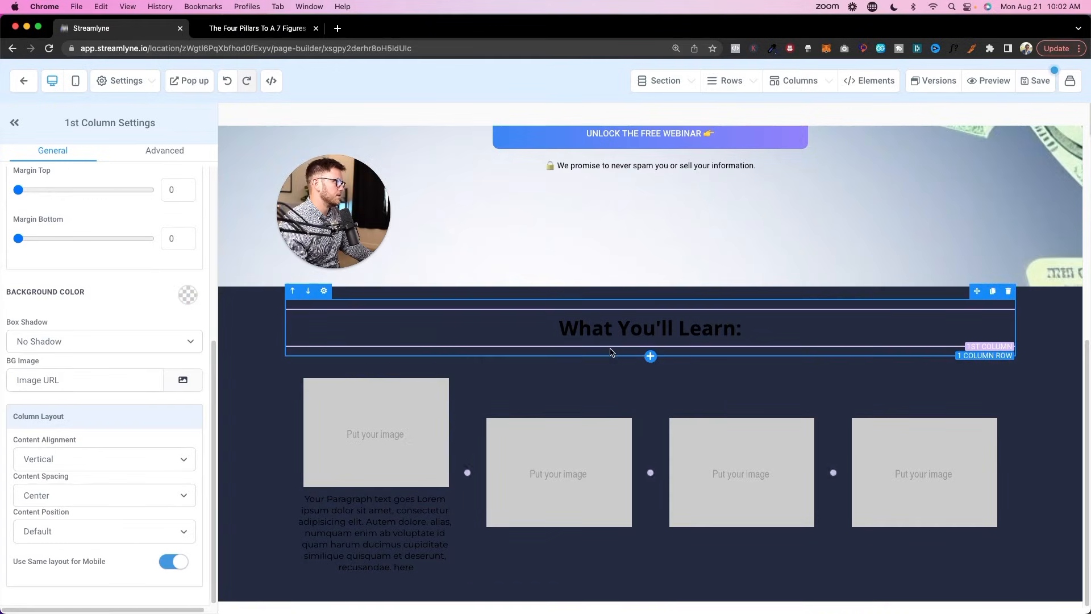
{"action": "left_click", "coordinate": [643, 328]}
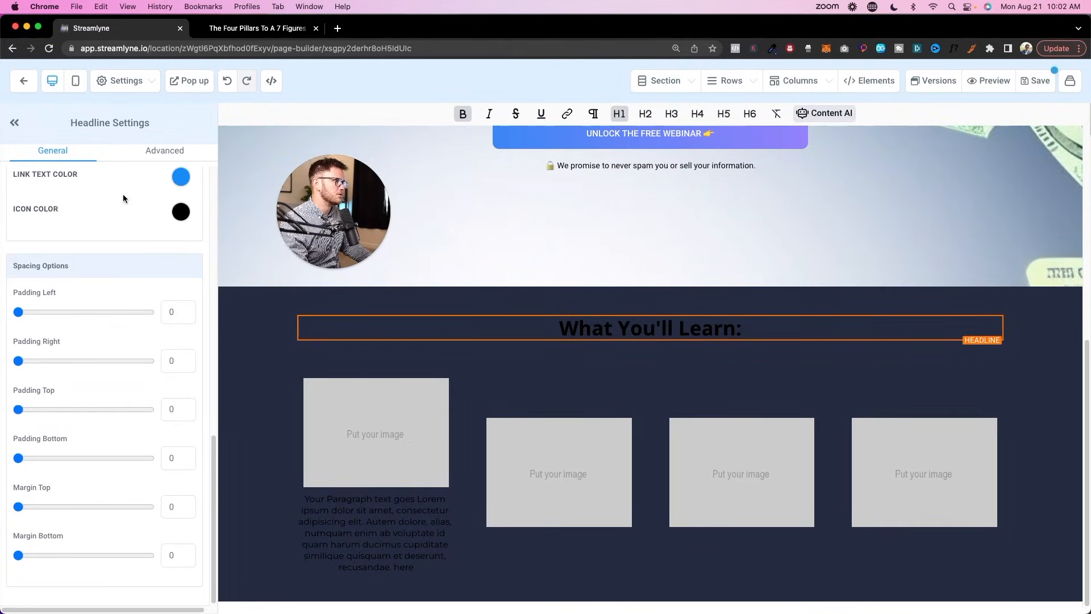
{"action": "scroll", "coordinate": [138, 196], "scroll_direction": "up", "scroll_amount": 3}
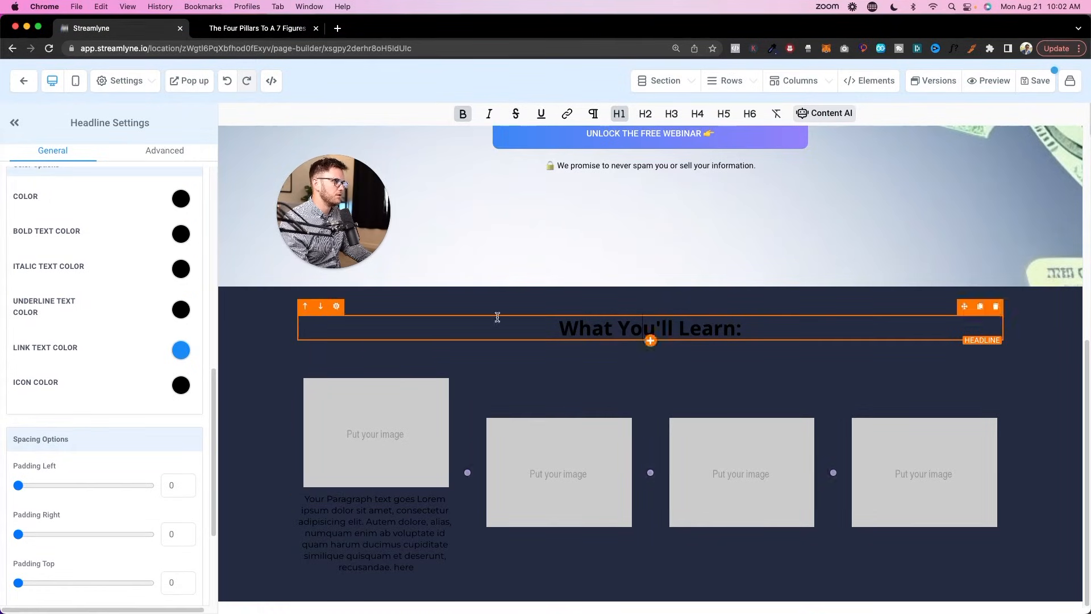
{"action": "scroll", "coordinate": [167, 349], "scroll_direction": "up", "scroll_amount": 4}
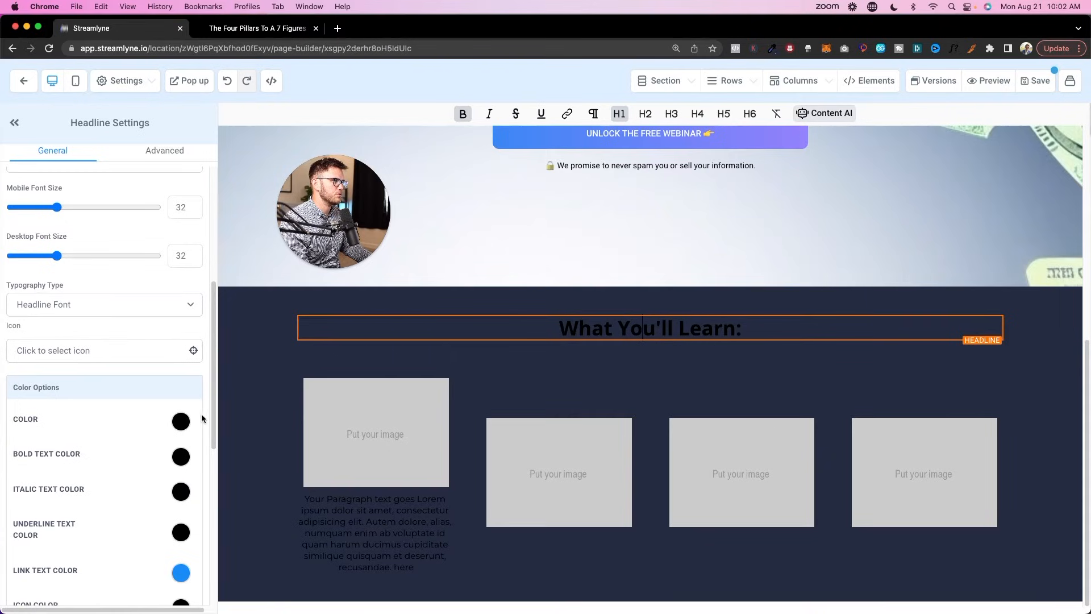
{"action": "left_click", "coordinate": [180, 421]}
{"action": "scroll", "coordinate": [142, 384], "scroll_direction": "down", "scroll_amount": 3}
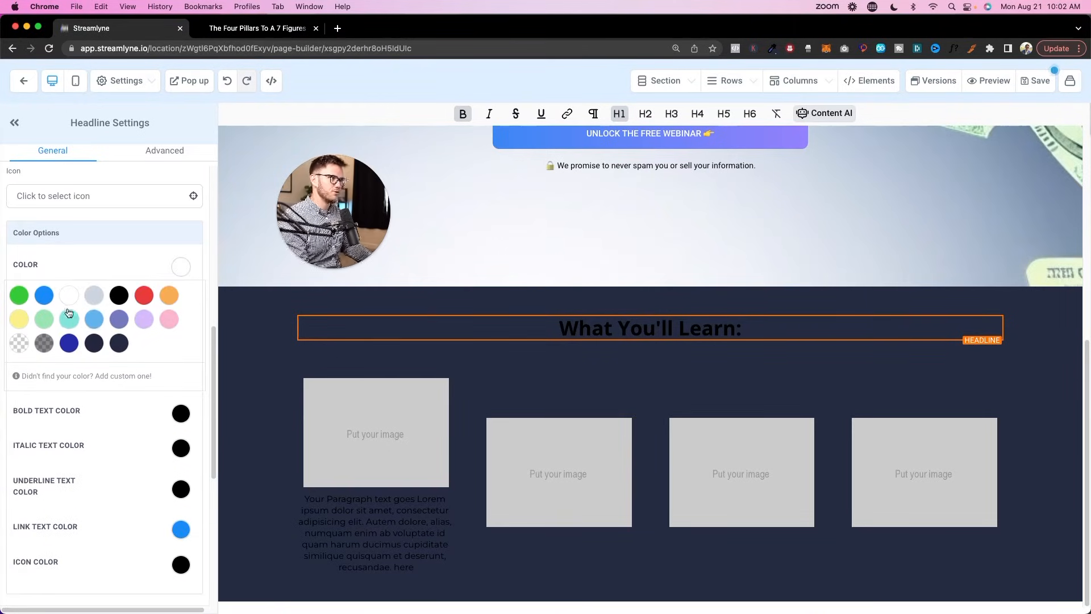
{"action": "scroll", "coordinate": [69, 312], "scroll_direction": "up", "scroll_amount": 2}
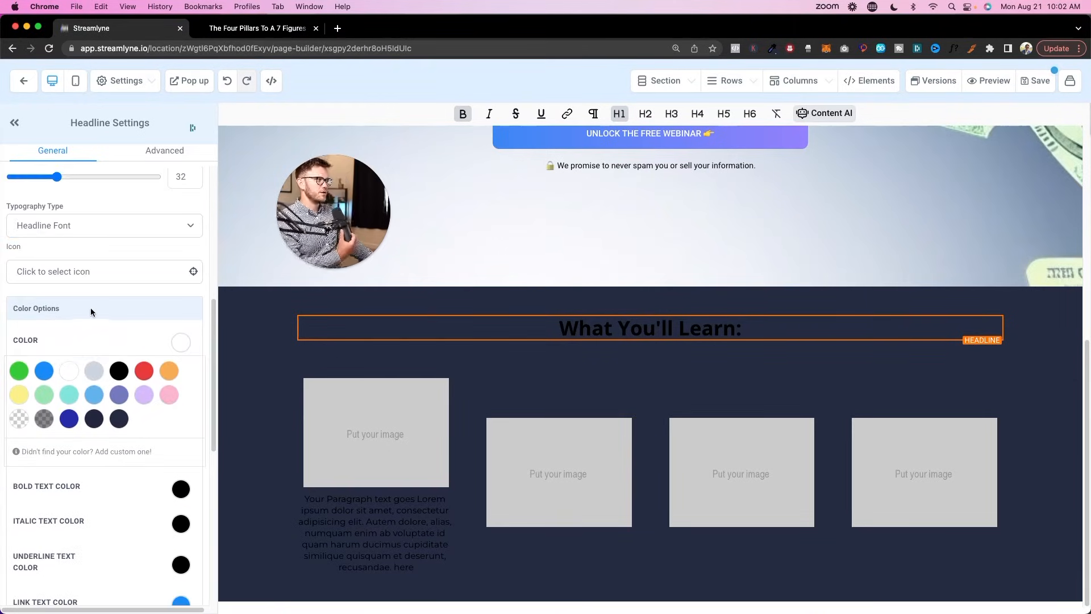
{"action": "left_click", "coordinate": [181, 489]}
{"action": "left_click", "coordinate": [70, 521]}
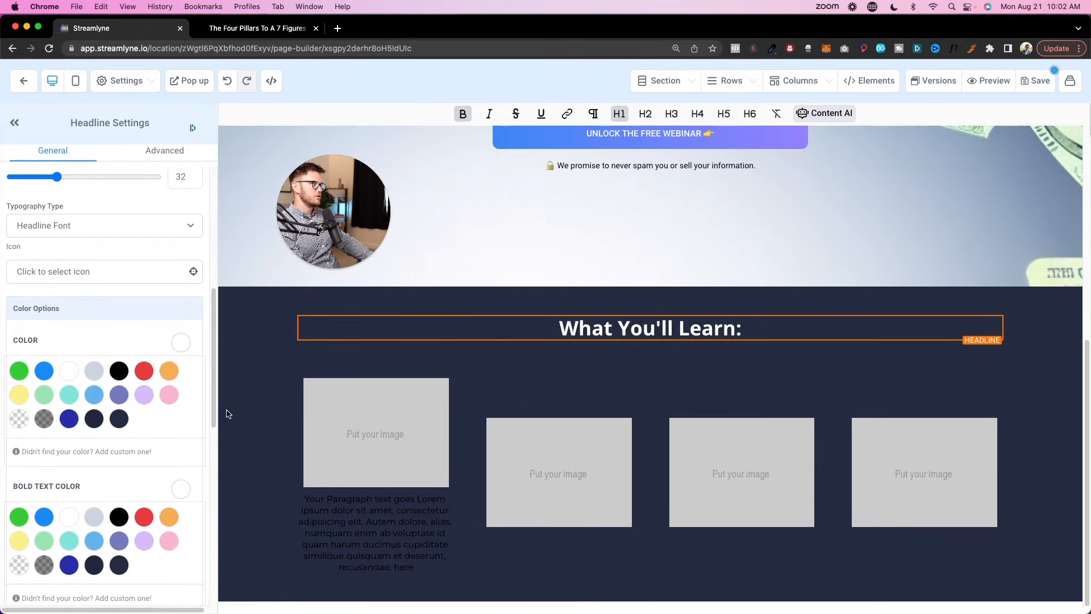
Set the text color of the paragraph below the first image to white.
{"action": "left_click", "coordinate": [344, 521]}
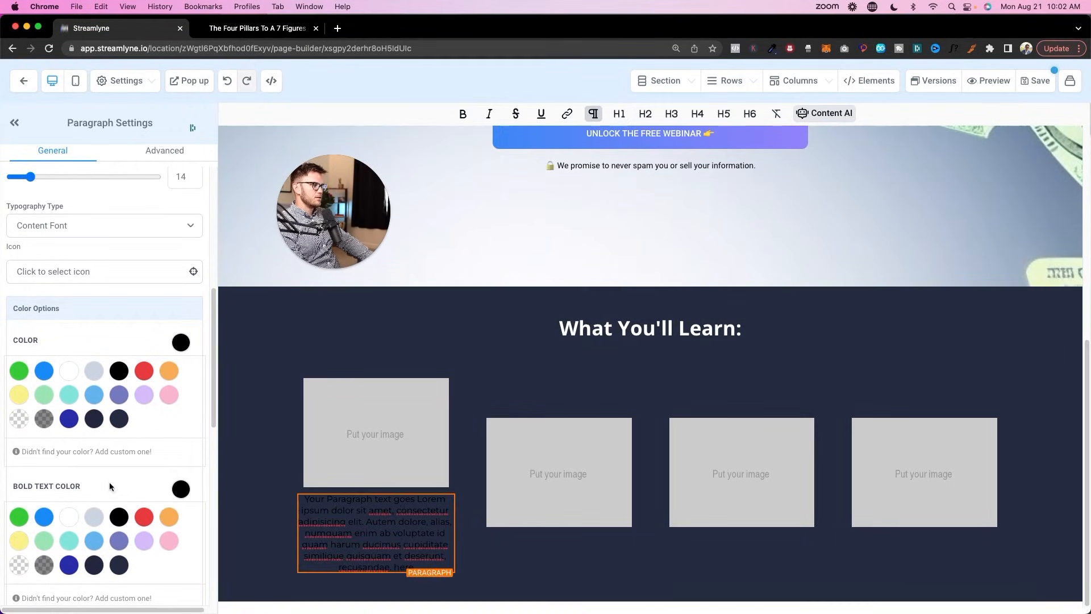
{"action": "left_click", "coordinate": [67, 378]}
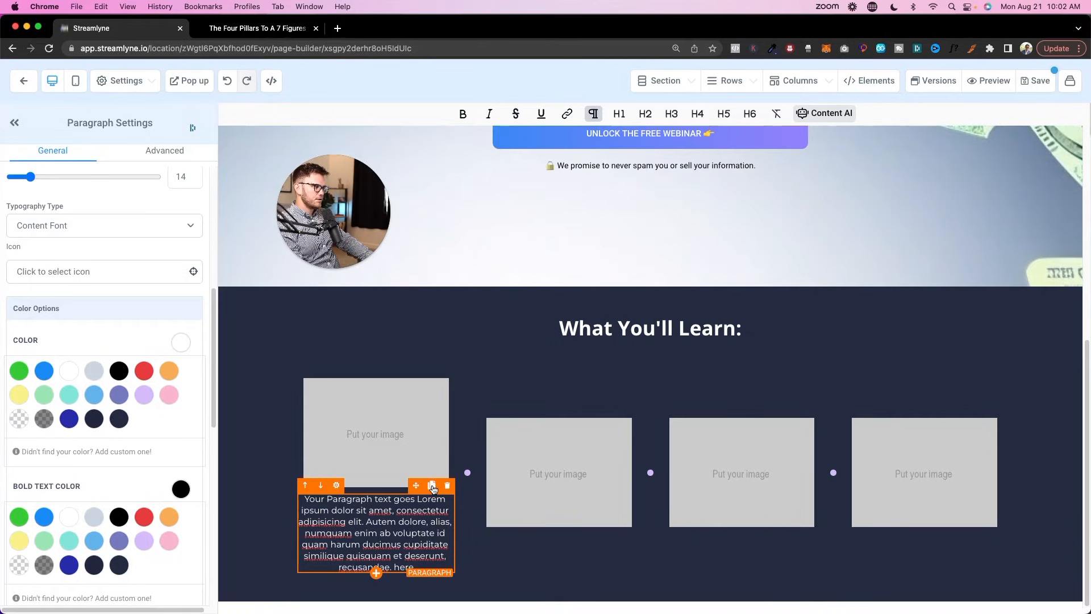
Duplicate the white paragraph and place a copy beneath each of the other three images.
{"action": "left_click", "coordinate": [432, 485]}
{"action": "scroll", "coordinate": [519, 504], "scroll_direction": "down", "scroll_amount": 2}
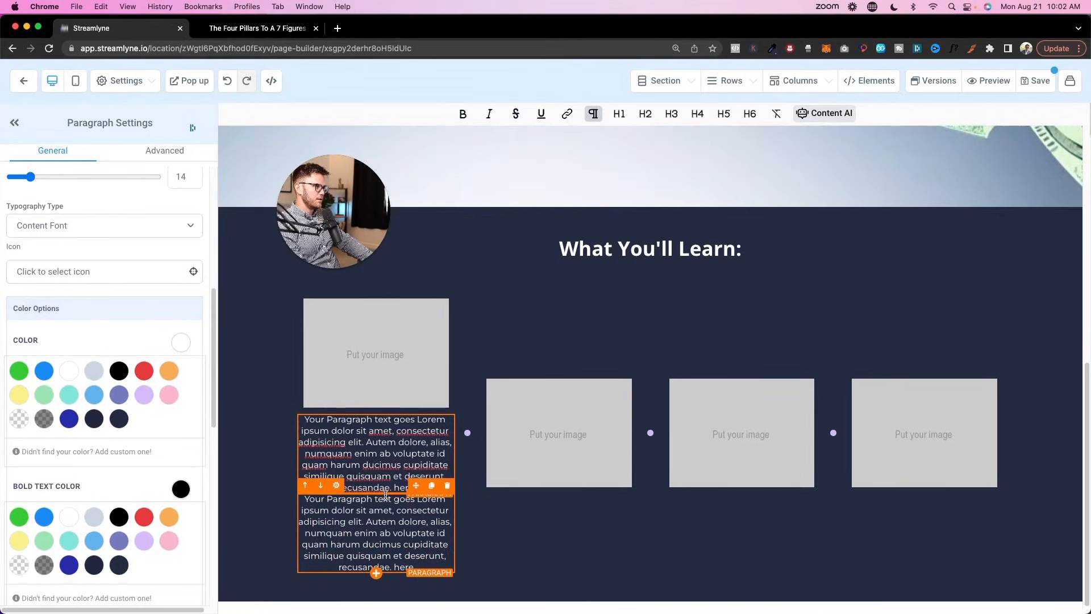
{"action": "left_click_drag", "start_coordinate": [414, 494], "coordinate": [926, 493]}
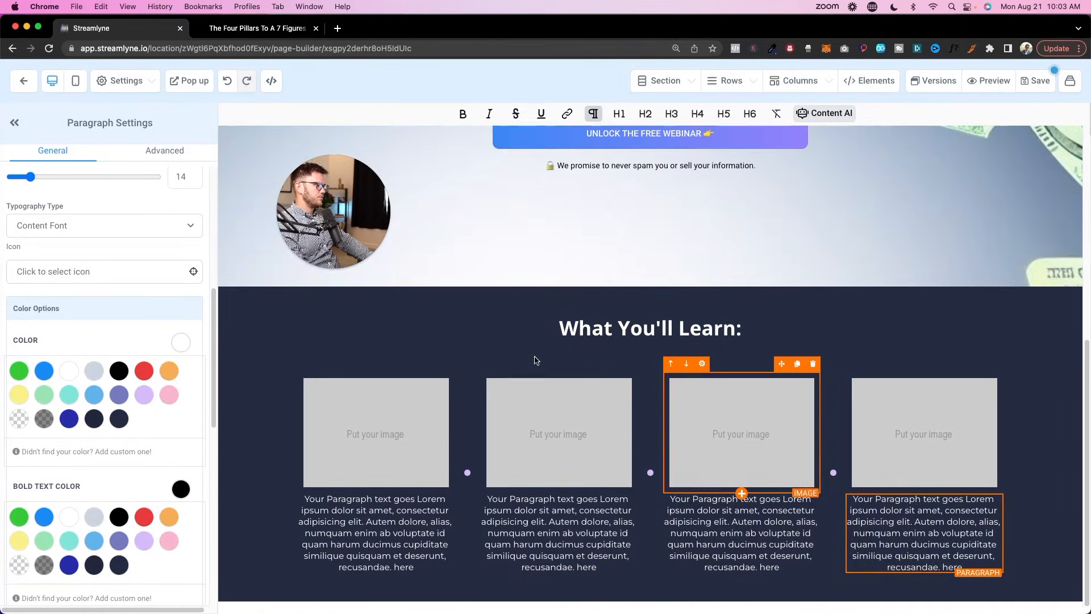
Open the media library from the first image placeholder and upload the four pillar PNG graphics.
{"action": "left_click", "coordinate": [398, 417]}
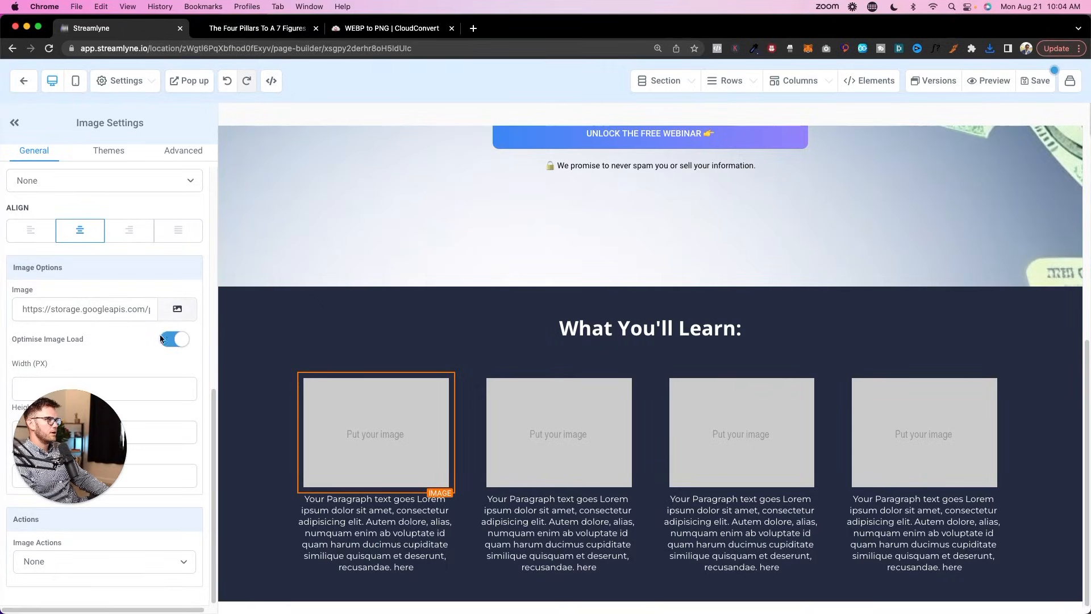
{"action": "left_click", "coordinate": [190, 308]}
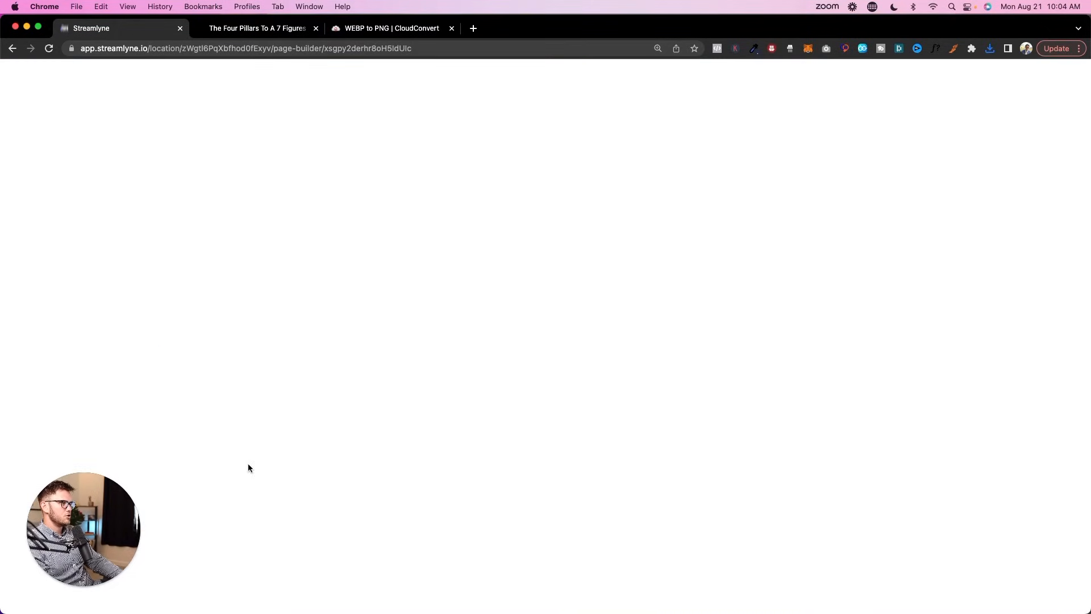
{"action": "left_click_drag", "start_coordinate": [1090, 341], "coordinate": [1080, 340]}
{"action": "left_click_drag", "start_coordinate": [975, 319], "coordinate": [717, 468]}
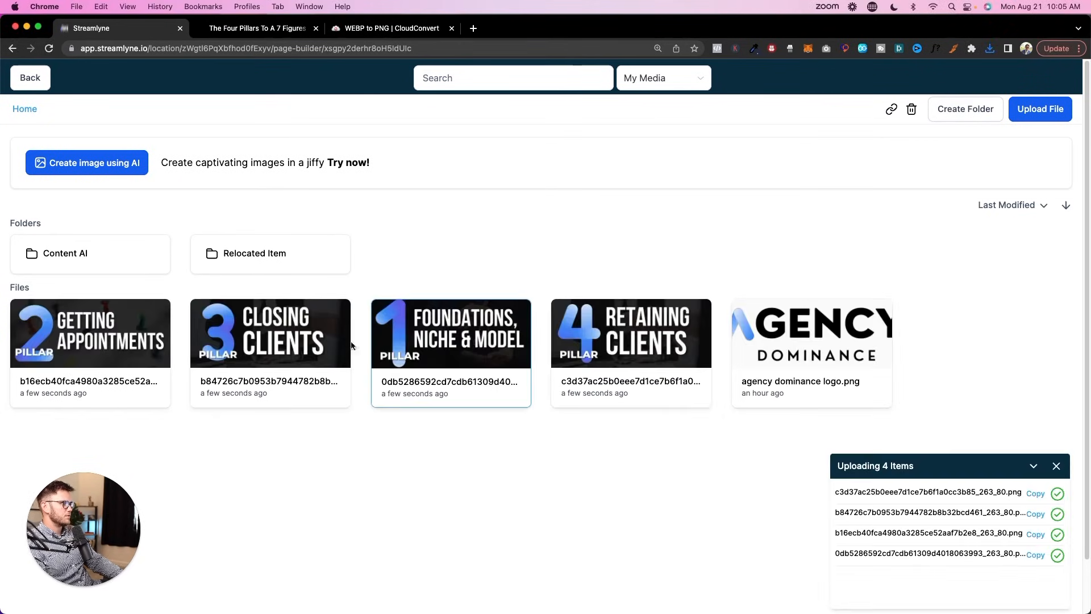
Fill the four image placeholders in order with the uploaded Pillar 1, 2, 3 and 4 graphics.
{"action": "left_click", "coordinate": [383, 347]}
{"action": "left_click", "coordinate": [578, 452]}
{"action": "left_click", "coordinate": [174, 309]}
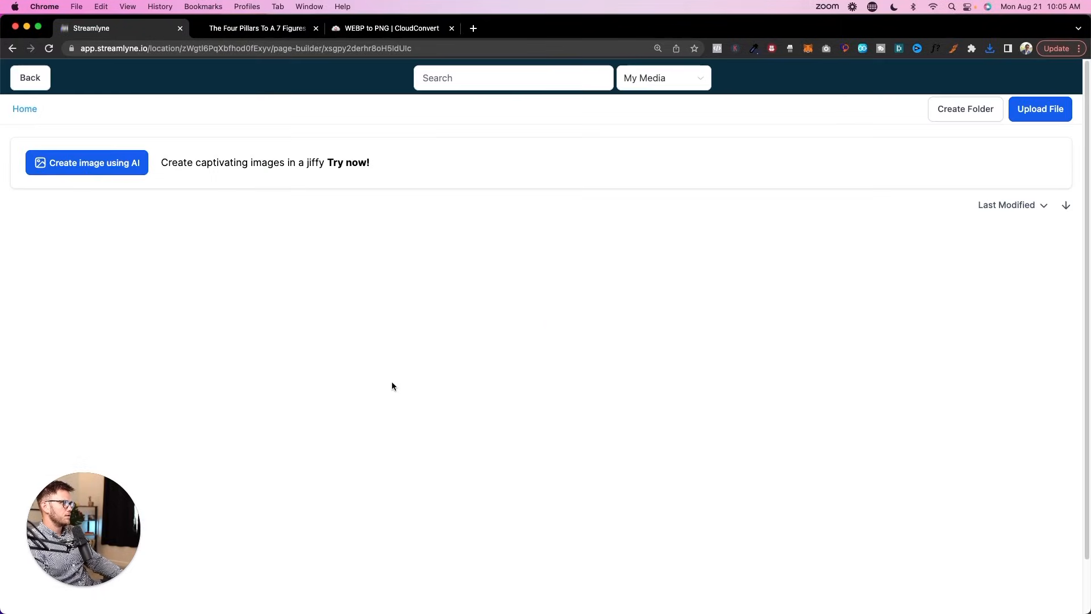
{"action": "left_click", "coordinate": [91, 341]}
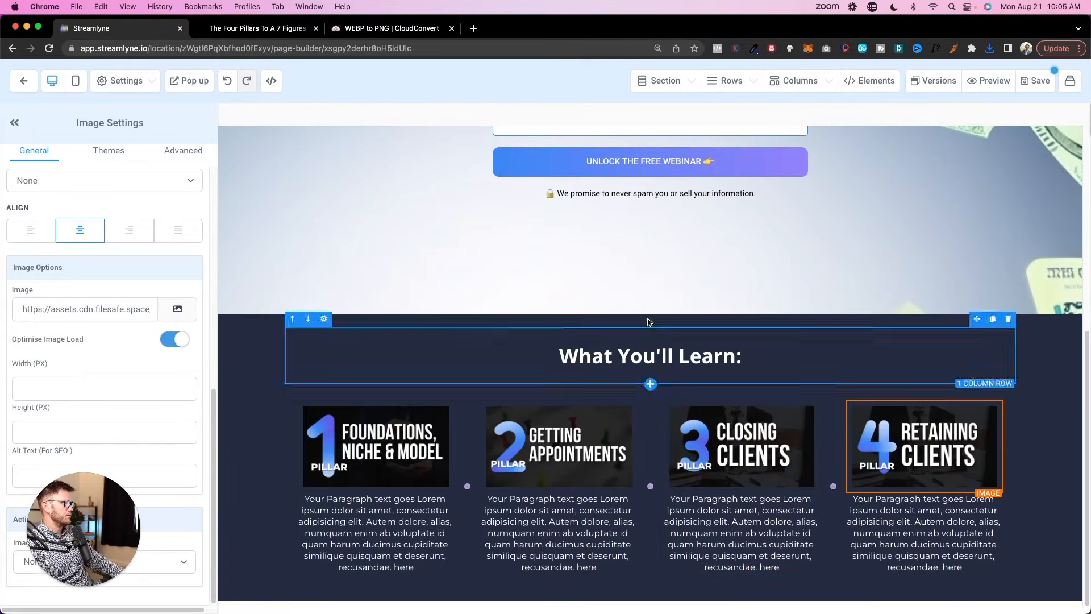
{"action": "scroll", "coordinate": [559, 301], "scroll_direction": "up", "scroll_amount": 5}
{"action": "scroll", "coordinate": [562, 305], "scroll_direction": "down", "scroll_amount": 5}
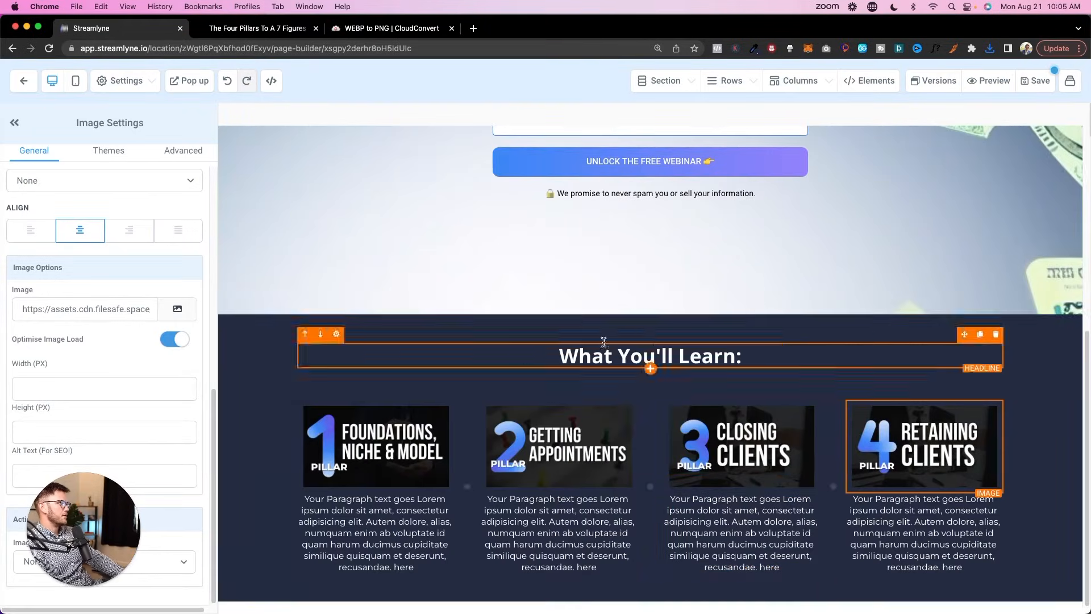
Switch to the Four Pillars reference page, review its lower sections, and submit the bottom opt-in form with an e-mail address.
{"action": "left_click", "coordinate": [257, 29]}
{"action": "scroll", "coordinate": [272, 247], "scroll_direction": "down", "scroll_amount": 10}
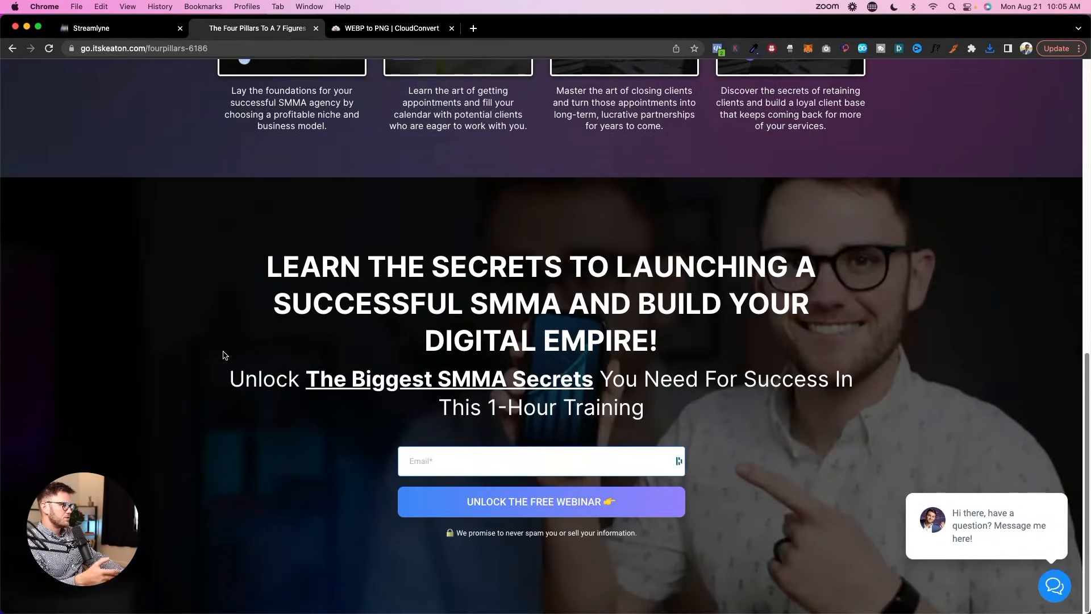
{"action": "scroll", "coordinate": [168, 223], "scroll_direction": "up", "scroll_amount": 10}
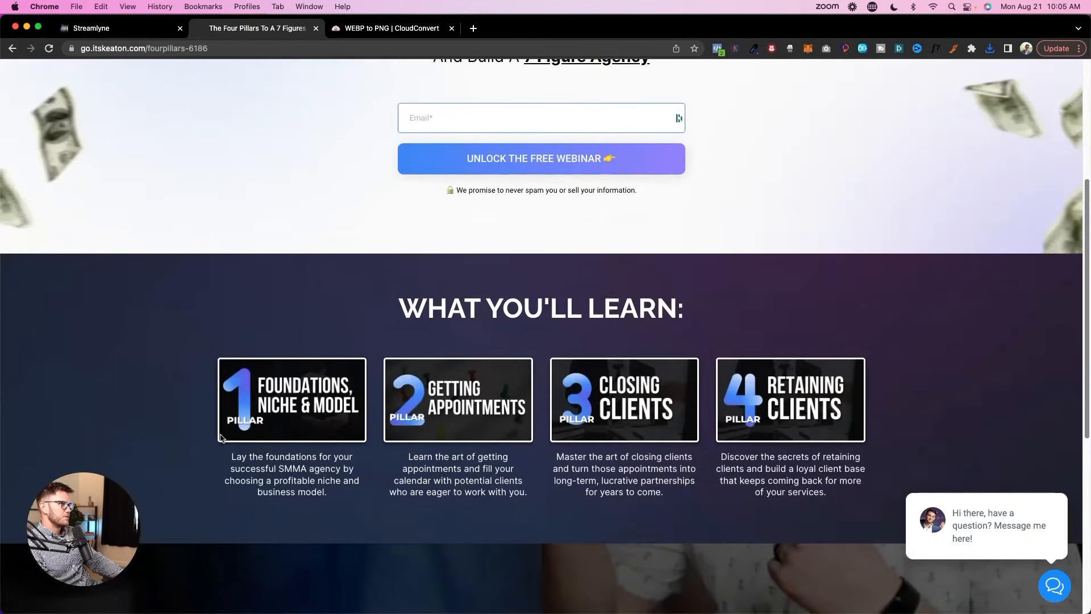
{"action": "scroll", "coordinate": [322, 288], "scroll_direction": "down", "scroll_amount": 10}
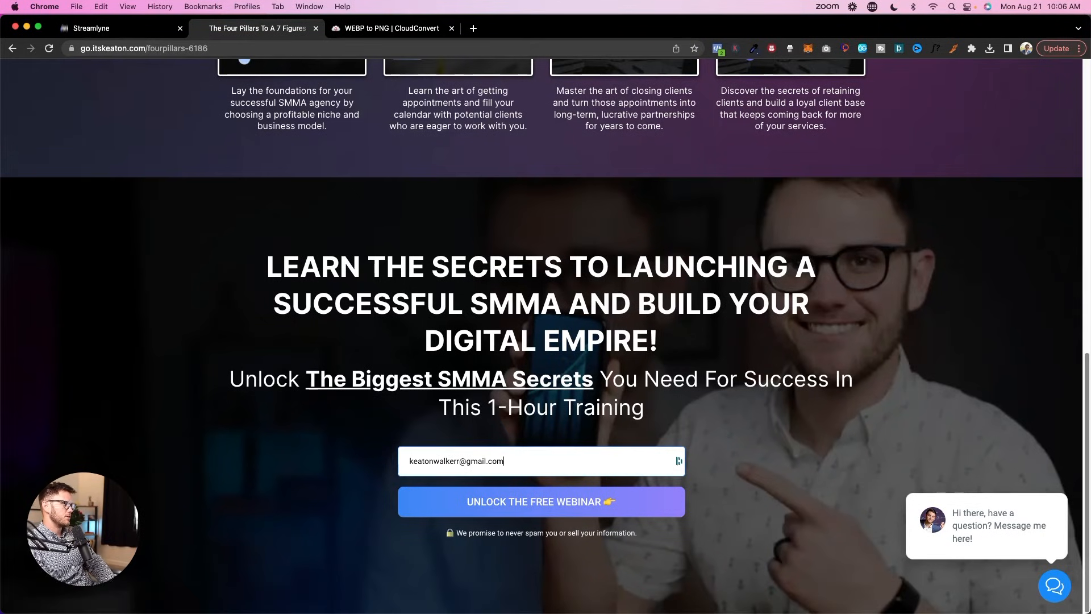
{"action": "left_click", "coordinate": [490, 494]}
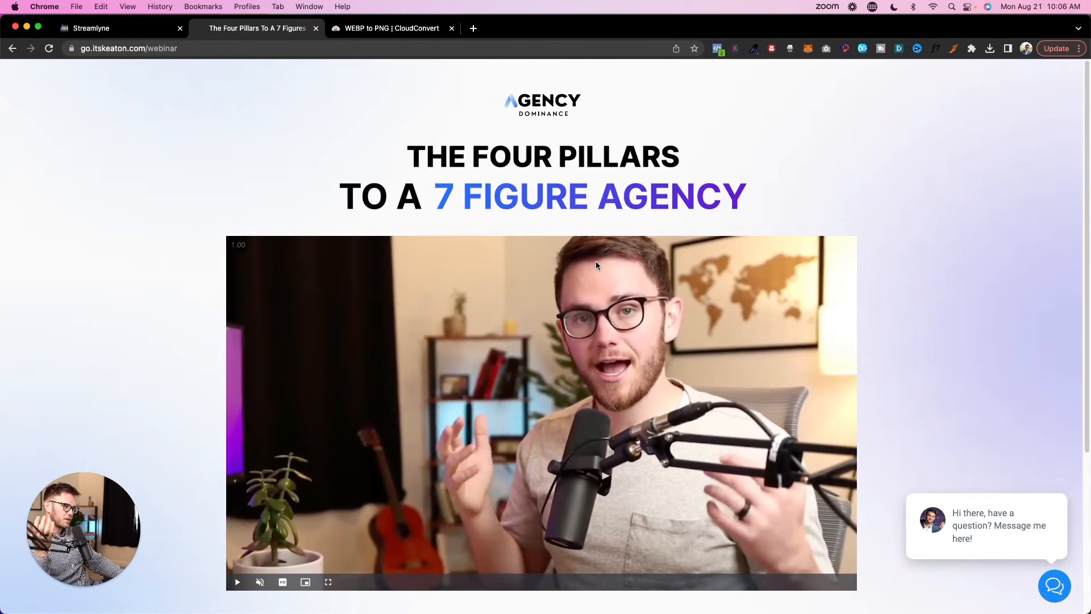
Review the webinar page, follow its 33% off offer, and examine the Agency Dominance sales page's course, pricing and testimonial sections.
{"action": "scroll", "coordinate": [523, 345], "scroll_direction": "down", "scroll_amount": 4}
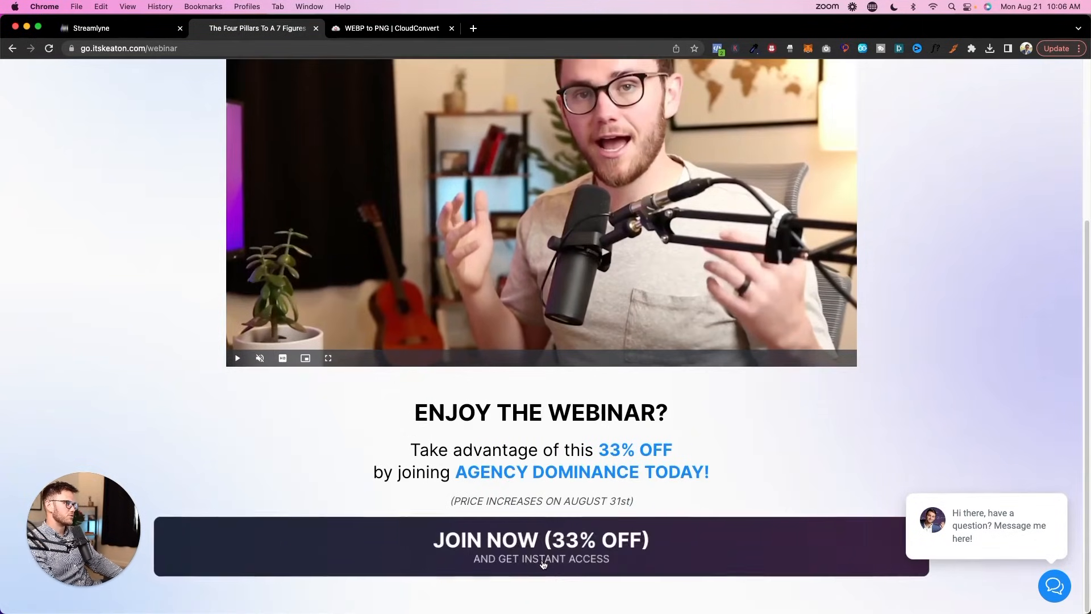
{"action": "left_click", "coordinate": [625, 542]}
{"action": "scroll", "coordinate": [278, 335], "scroll_direction": "down", "scroll_amount": 8}
{"action": "scroll", "coordinate": [236, 378], "scroll_direction": "down", "scroll_amount": 7}
{"action": "scroll", "coordinate": [238, 384], "scroll_direction": "down", "scroll_amount": 20}
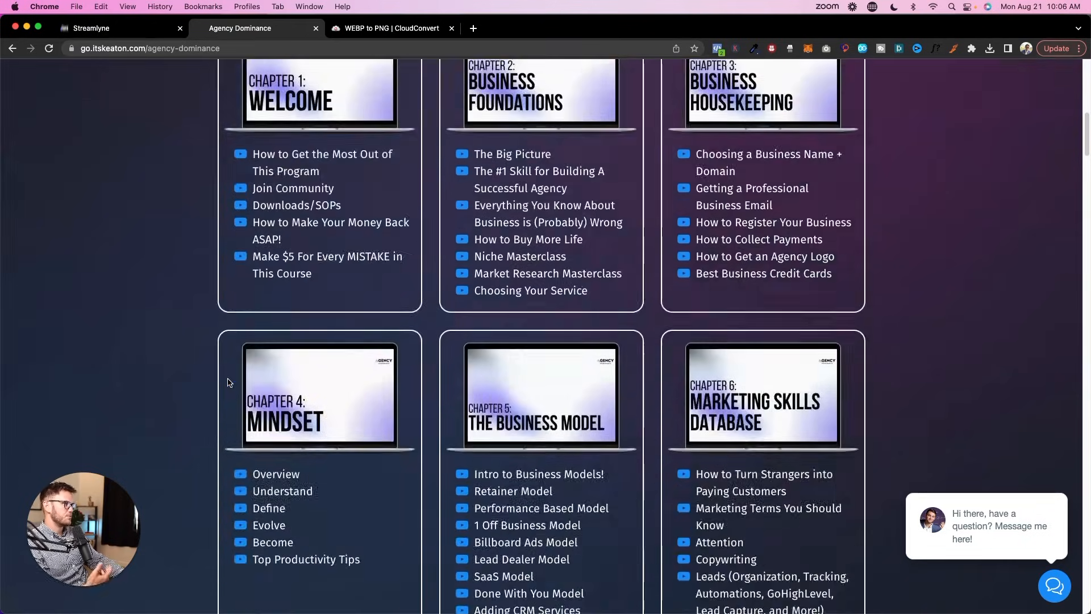
{"action": "scroll", "coordinate": [229, 383], "scroll_direction": "down", "scroll_amount": 20}
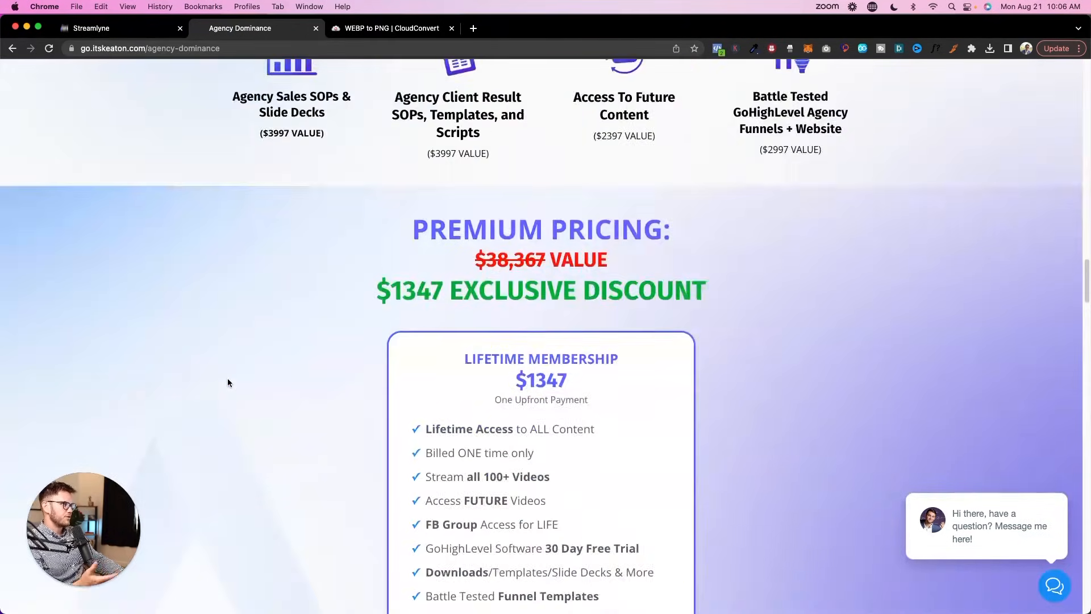
{"action": "scroll", "coordinate": [227, 380], "scroll_direction": "down", "scroll_amount": 20}
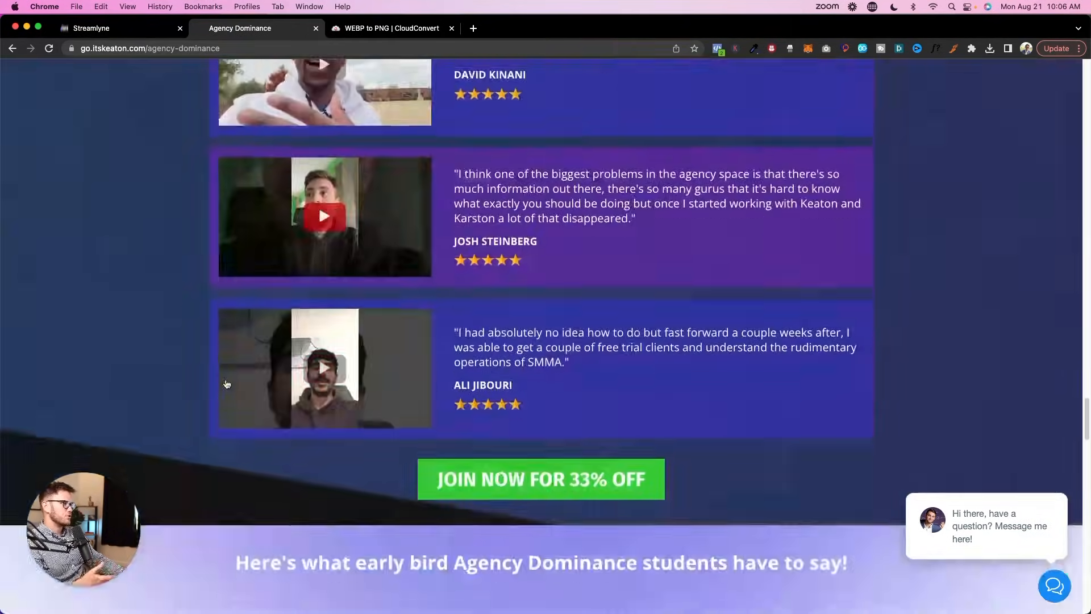
{"action": "scroll", "coordinate": [212, 382], "scroll_direction": "down", "scroll_amount": 10}
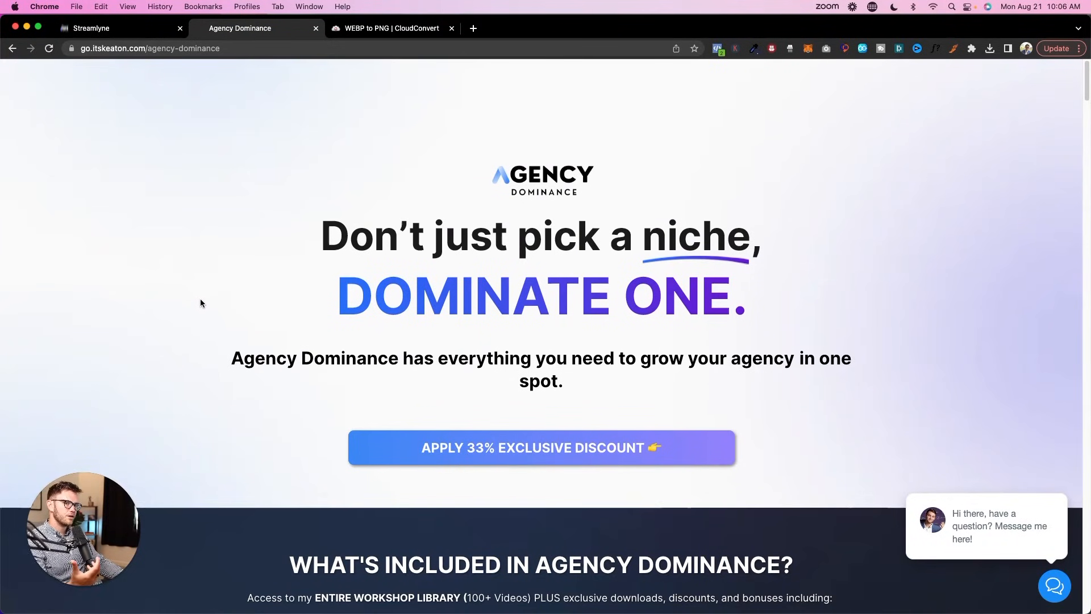
{"action": "scroll", "coordinate": [200, 298], "scroll_direction": "down", "scroll_amount": 8}
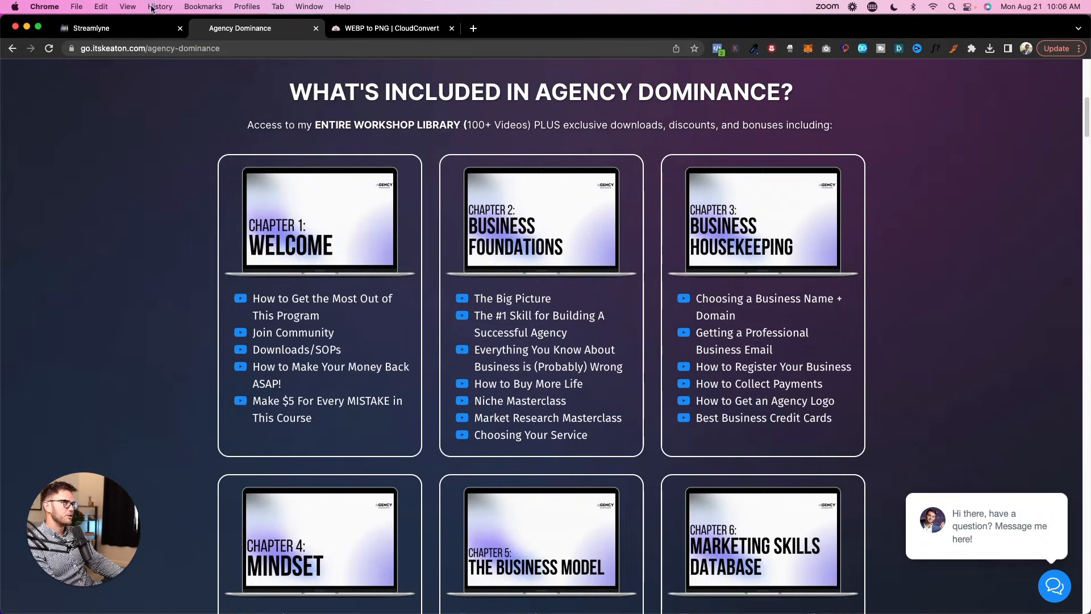
Return to the Streamlyne page builder and add a bullet list below the first column's paragraph.
{"action": "left_click", "coordinate": [128, 31]}
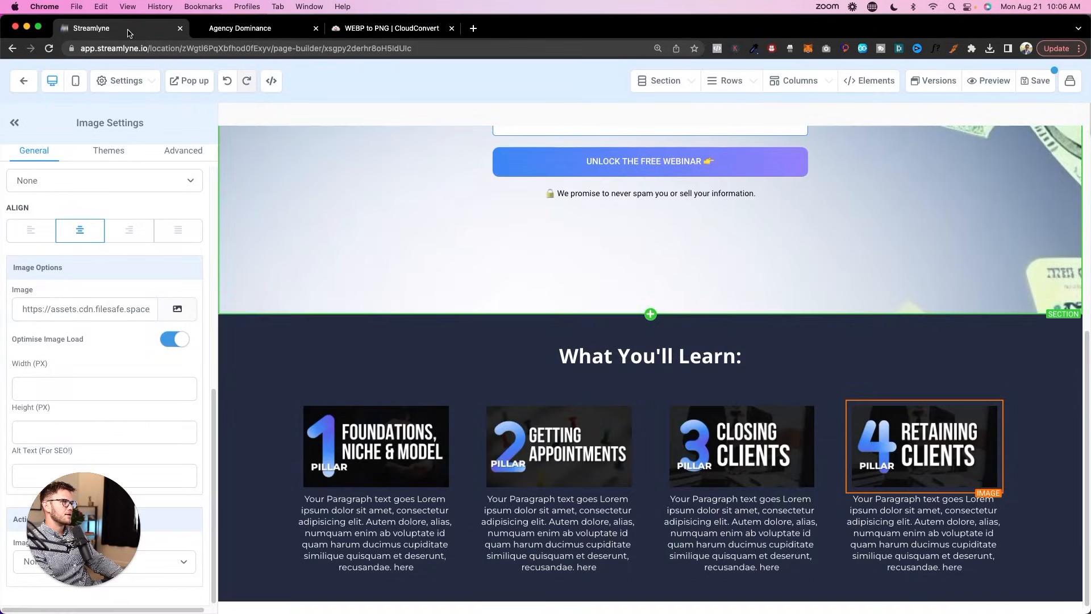
{"action": "left_click", "coordinate": [377, 572]}
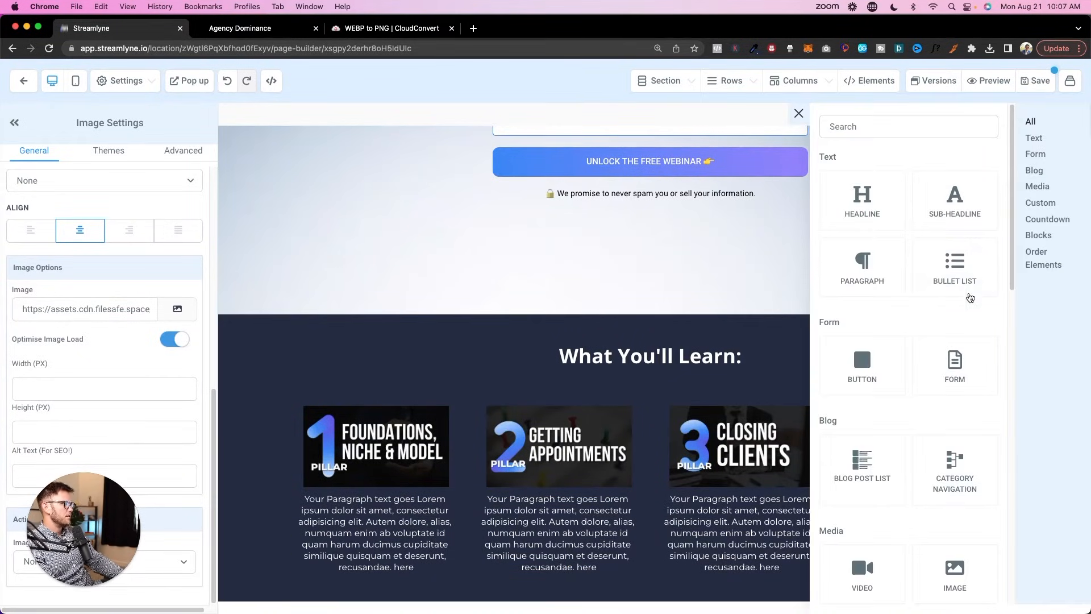
{"action": "left_click", "coordinate": [992, 271]}
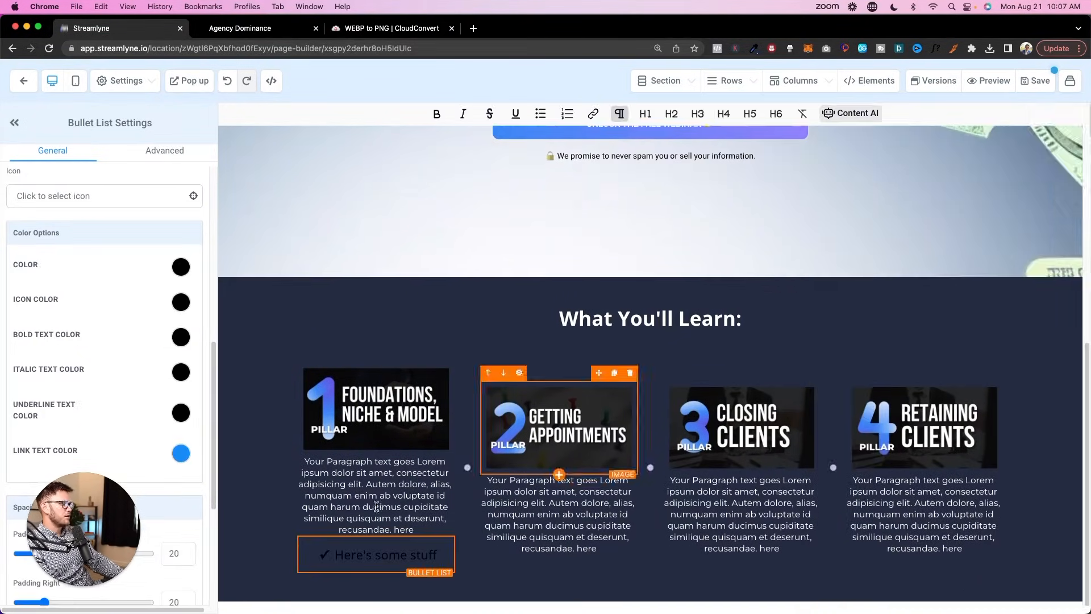
Check the bullet icons on the Agency Dominance reference page and set the new bullet list's icon to youtube.
{"action": "scroll", "coordinate": [93, 504], "scroll_direction": "down", "scroll_amount": 4}
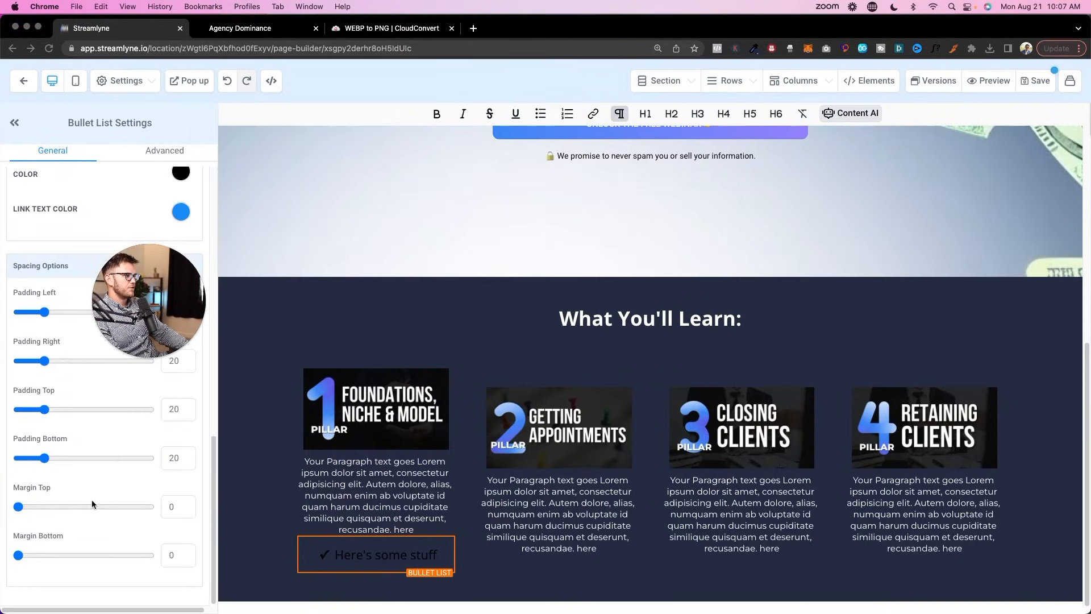
{"action": "scroll", "coordinate": [104, 483], "scroll_direction": "up", "scroll_amount": 10}
{"action": "scroll", "coordinate": [104, 506], "scroll_direction": "down", "scroll_amount": 3}
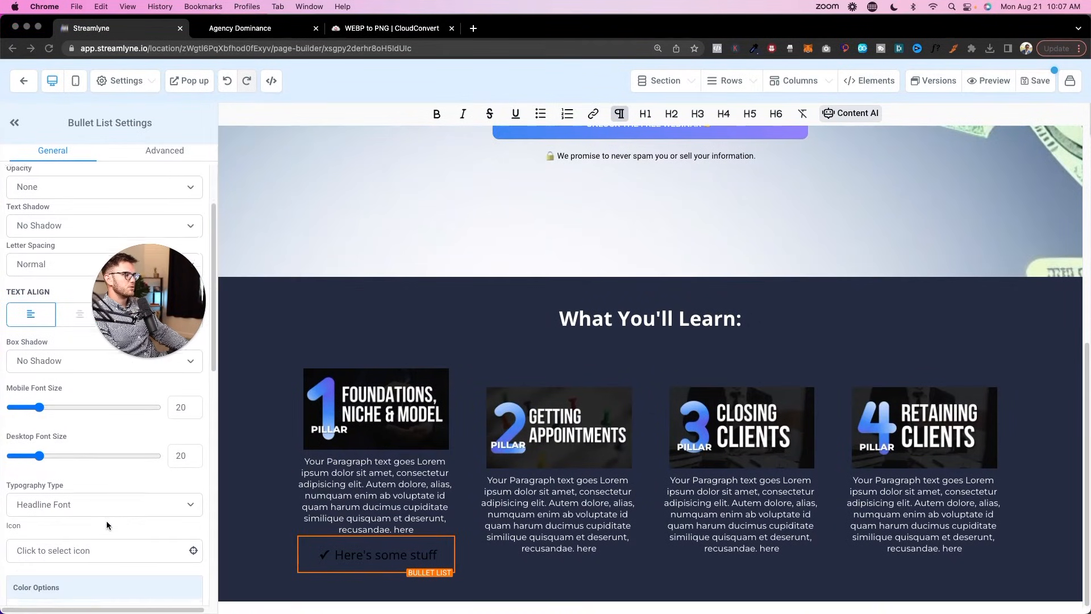
{"action": "left_click", "coordinate": [250, 29]}
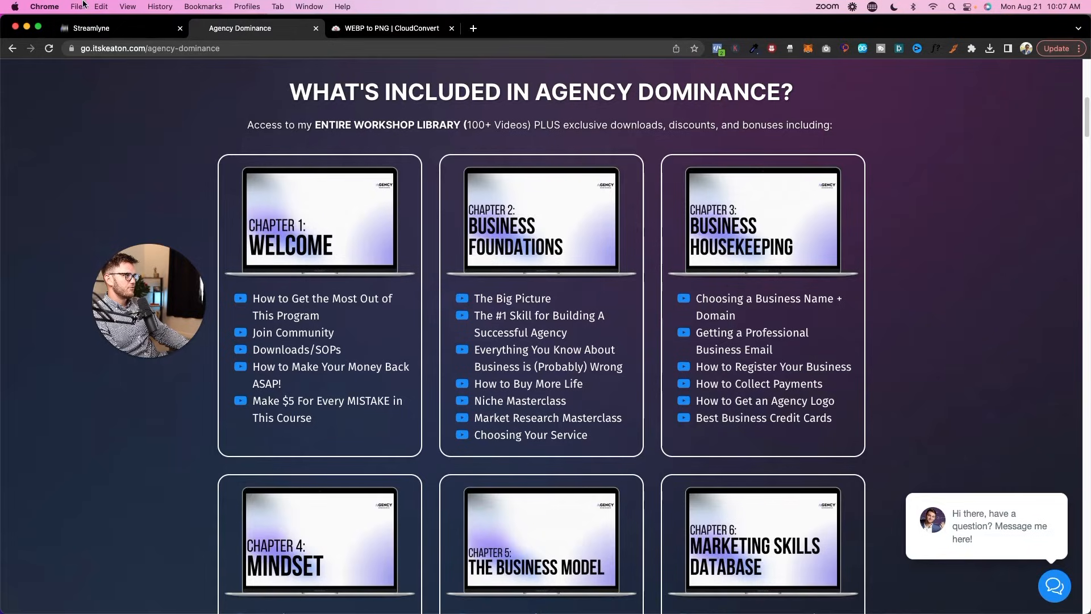
{"action": "left_click", "coordinate": [91, 28]}
{"action": "left_click", "coordinate": [99, 557]}
{"action": "left_click", "coordinate": [76, 417]}
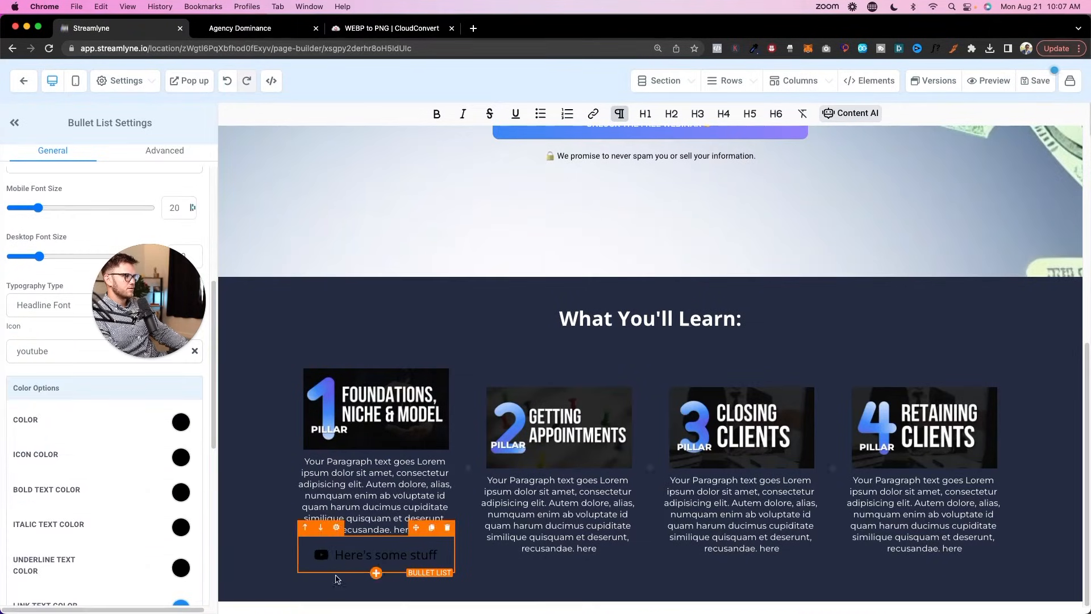
Set the bullet list's text and icon colors to white and add a second bullet reading "adsfasdfasdf".
{"action": "left_click", "coordinate": [181, 421]}
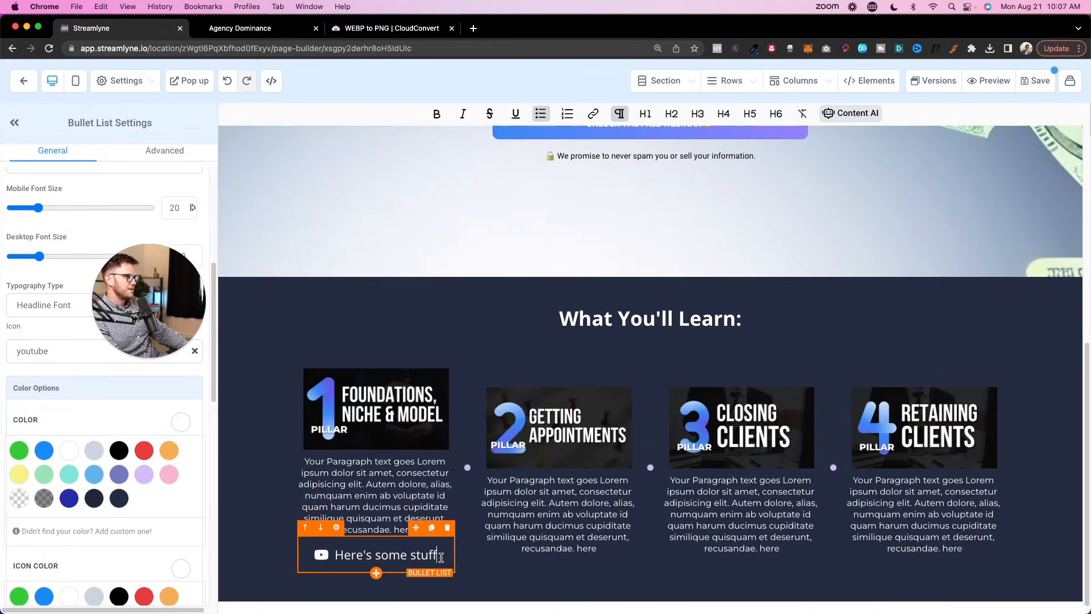
{"action": "key", "text": "Return"}
{"action": "type", "text": "adsfasdfasdf"}
Adjust the bullet list's spacing and line height.
{"action": "scroll", "coordinate": [72, 498], "scroll_direction": "down", "scroll_amount": 10}
{"action": "left_click_drag", "start_coordinate": [44, 371], "coordinate": [14, 372]}
{"action": "scroll", "coordinate": [25, 341], "scroll_direction": "up", "scroll_amount": 15}
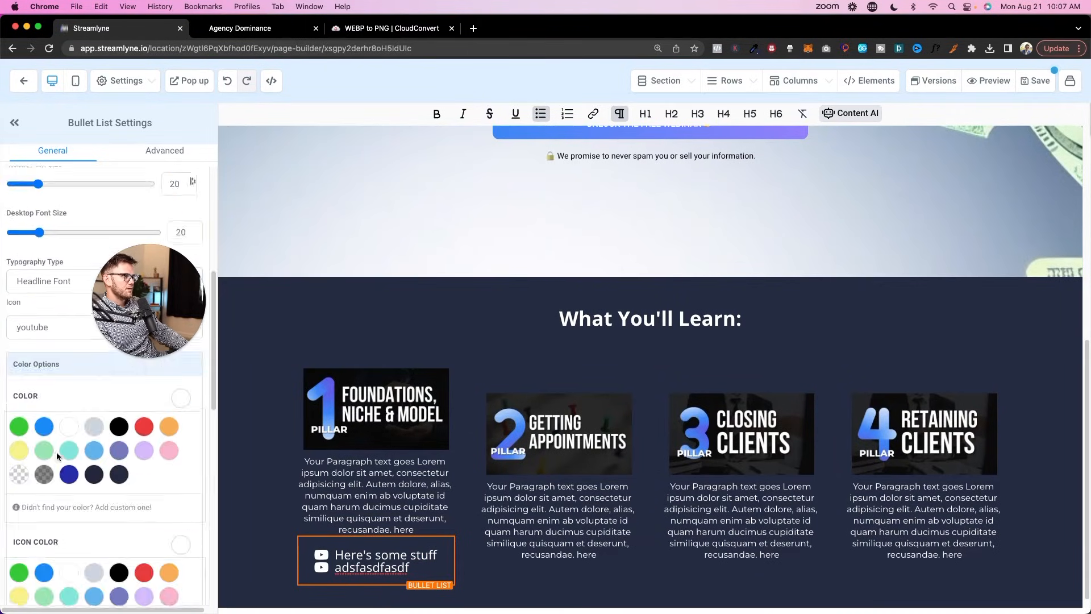
{"action": "left_click", "coordinate": [171, 152]}
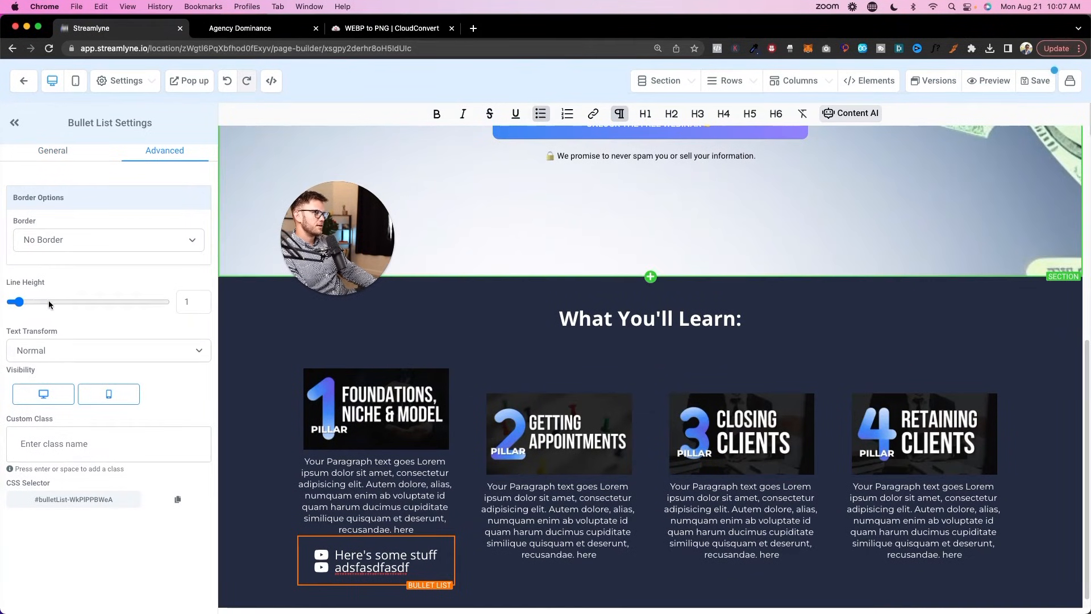
{"action": "left_click_drag", "start_coordinate": [37, 306], "coordinate": [23, 307]}
Switch to the Agency Dominance page, follow its 33% exclusive discount offer, and examine the checkout page's two-step order form.
{"action": "left_click", "coordinate": [261, 33]}
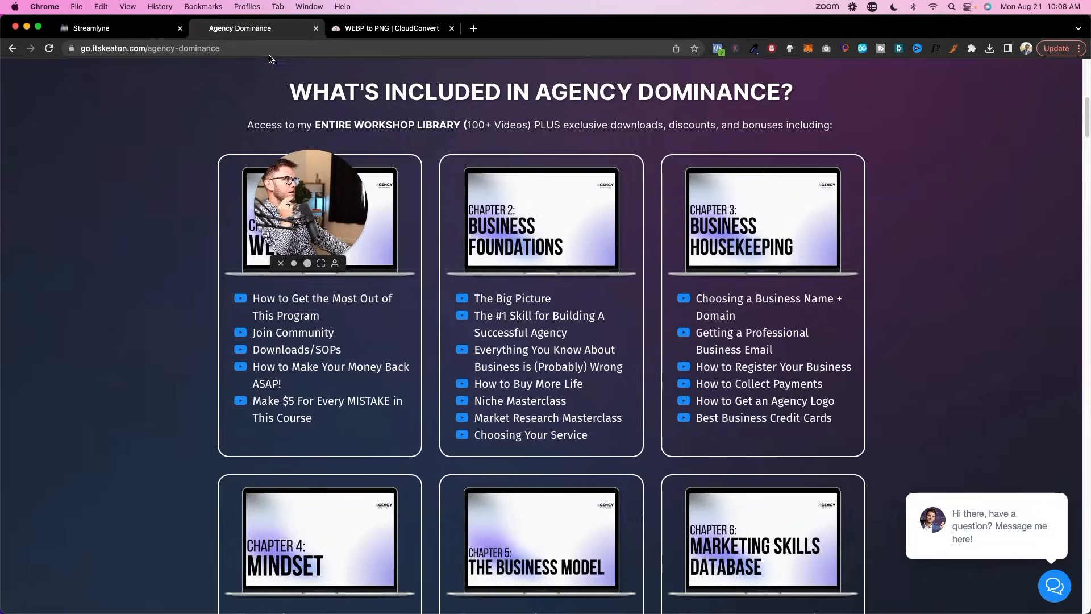
{"action": "scroll", "coordinate": [506, 207], "scroll_direction": "up", "scroll_amount": 8}
{"action": "left_click", "coordinate": [534, 456]}
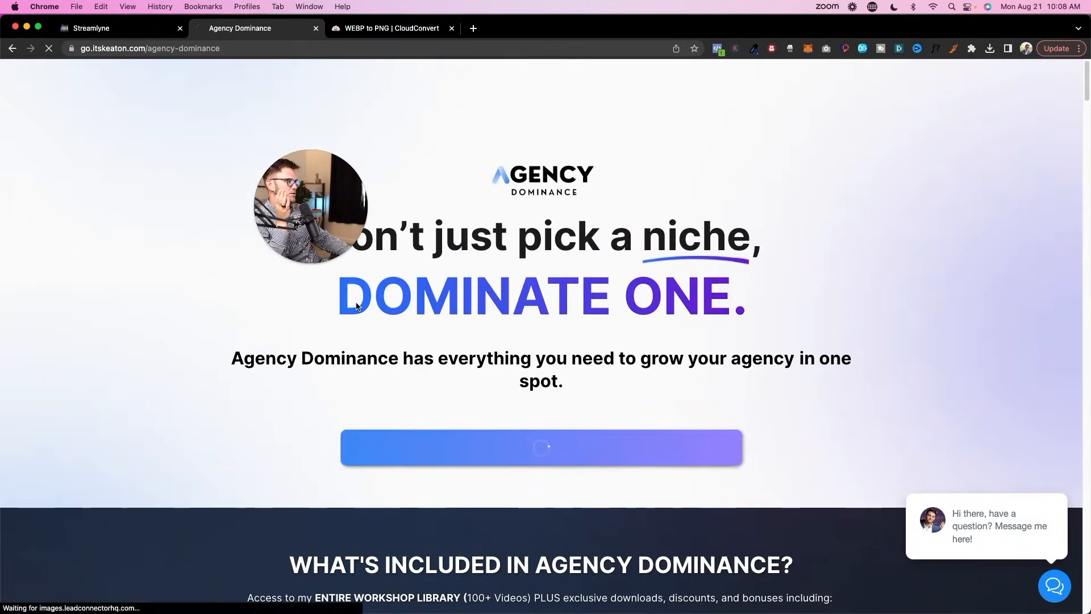
{"action": "left_click_drag", "start_coordinate": [315, 207], "coordinate": [76, 173]}
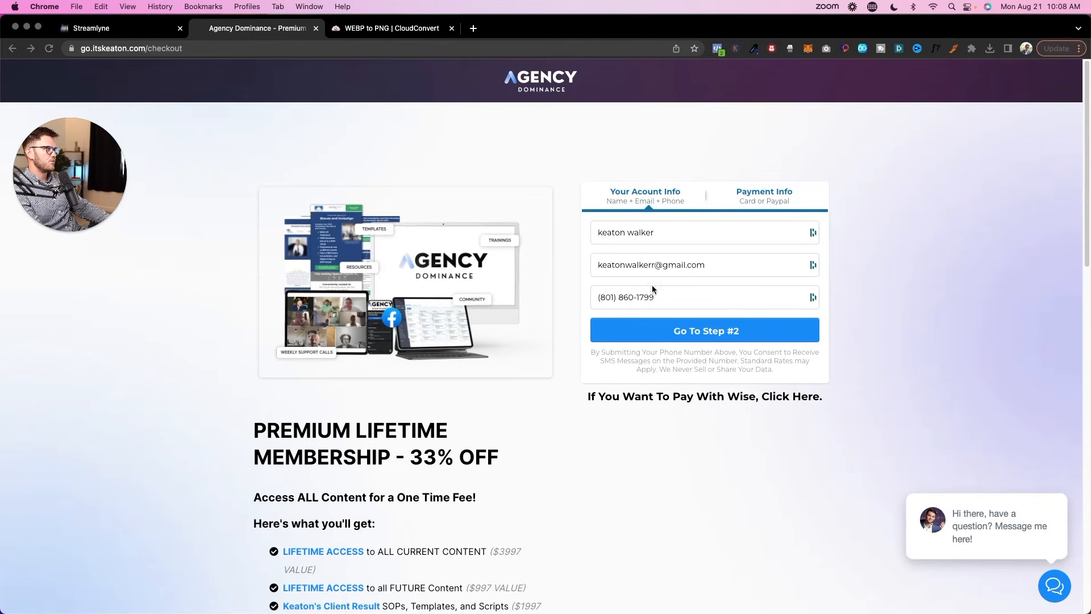
{"action": "left_click", "coordinate": [670, 209]}
{"action": "scroll", "coordinate": [670, 209], "scroll_direction": "down", "scroll_amount": 1}
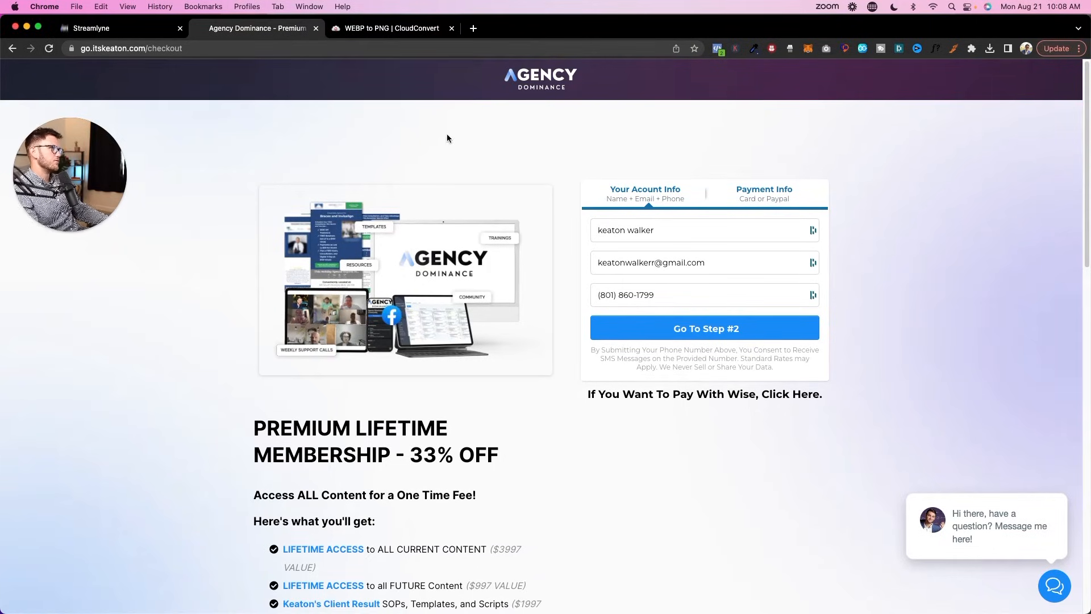
Return to the Streamlyne page builder, review the opt-in page, and switch it to the mobile view.
{"action": "left_click", "coordinate": [116, 33]}
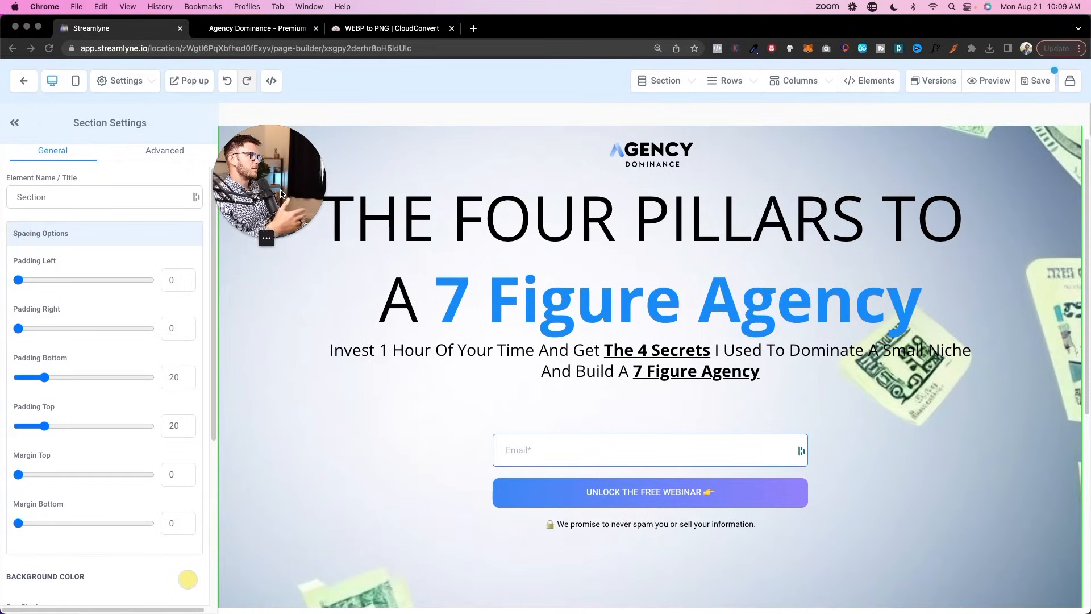
{"action": "scroll", "coordinate": [530, 448], "scroll_direction": "down", "scroll_amount": 5}
{"action": "scroll", "coordinate": [532, 308], "scroll_direction": "up", "scroll_amount": 5}
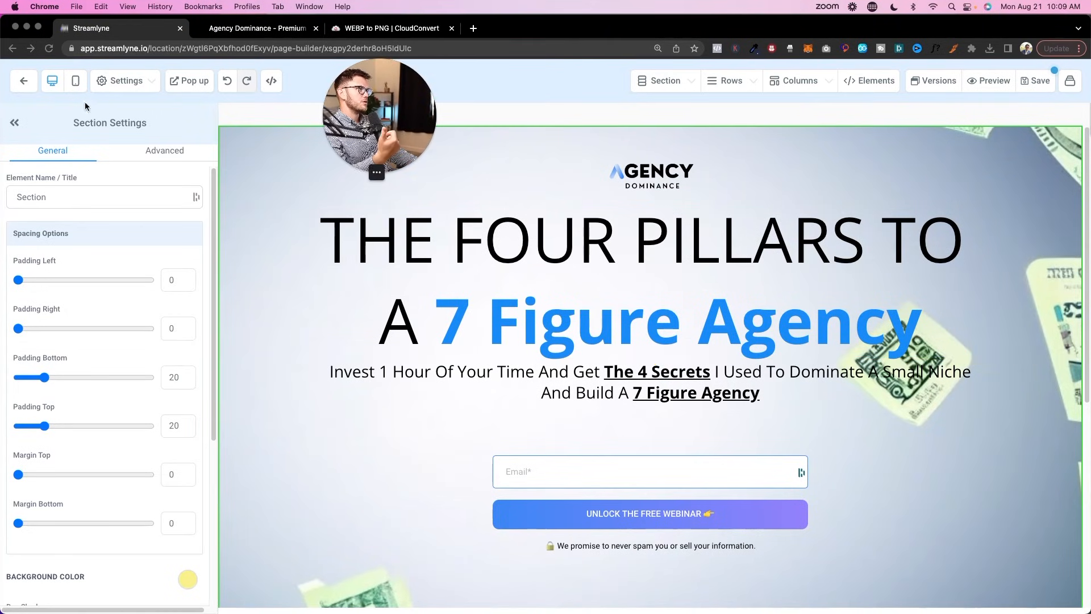
{"action": "left_click", "coordinate": [76, 82]}
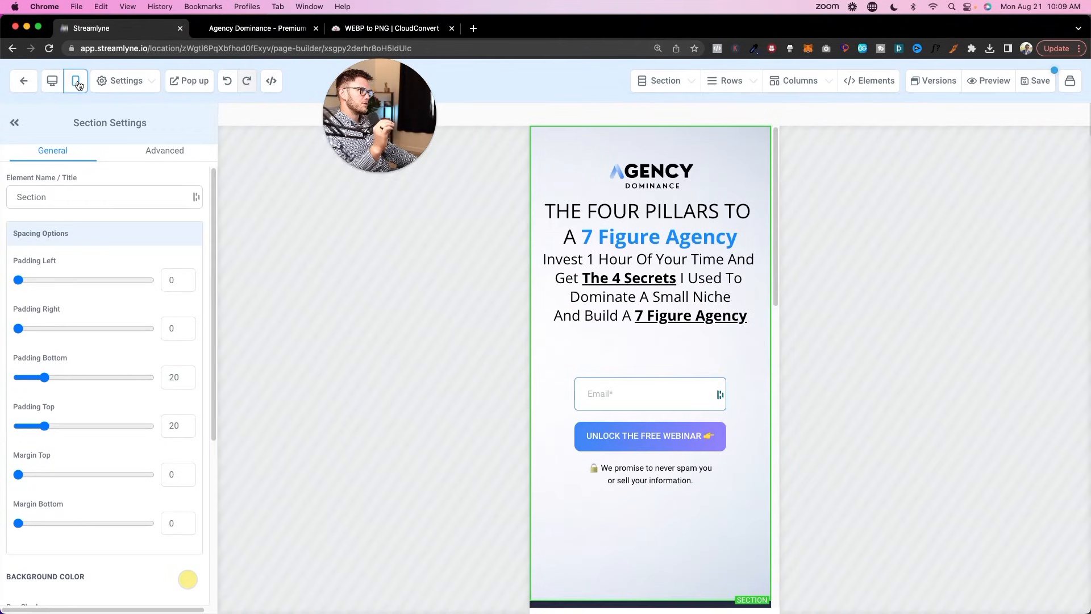
Examine the opt-in page's mobile layout and look through the form's general and advanced settings.
{"action": "scroll", "coordinate": [664, 392], "scroll_direction": "down", "scroll_amount": 5}
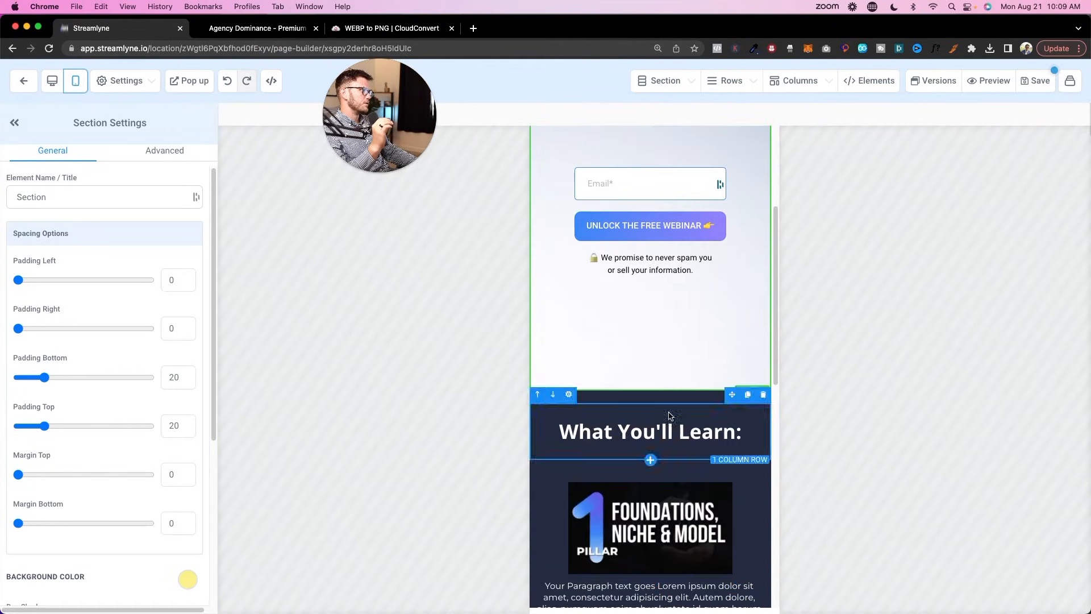
{"action": "scroll", "coordinate": [675, 479], "scroll_direction": "down", "scroll_amount": 8}
{"action": "scroll", "coordinate": [673, 443], "scroll_direction": "up", "scroll_amount": 12}
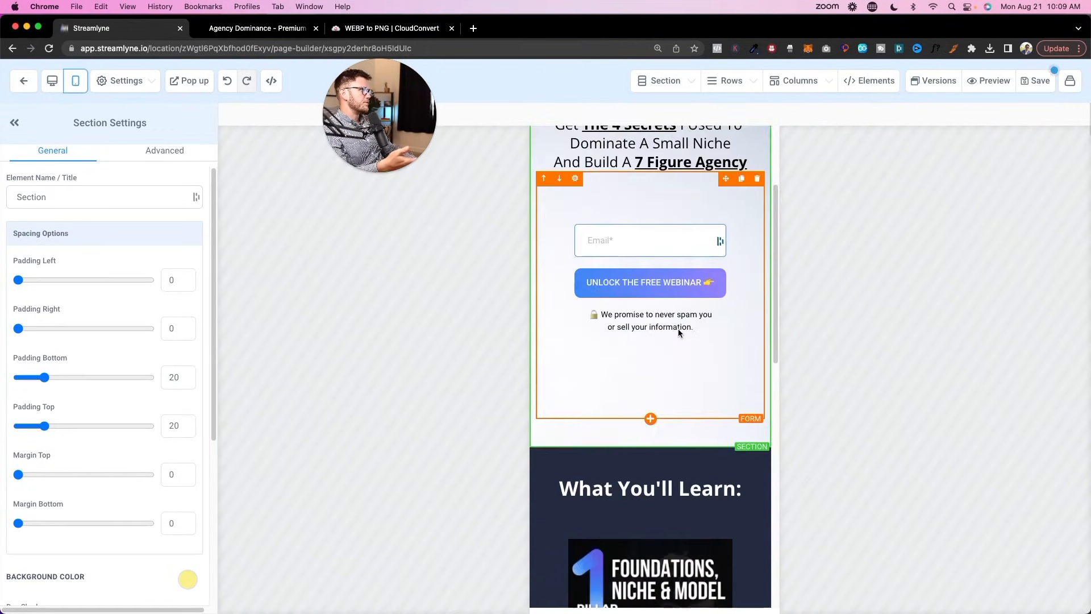
{"action": "scroll", "coordinate": [669, 433], "scroll_direction": "up", "scroll_amount": 3}
{"action": "left_click", "coordinate": [681, 446]}
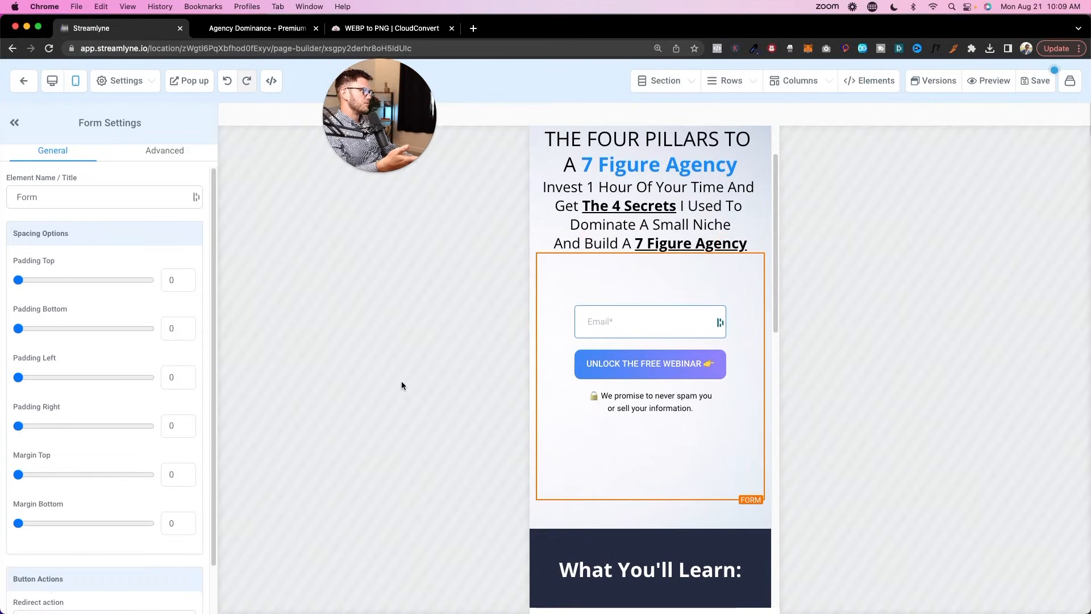
{"action": "scroll", "coordinate": [128, 463], "scroll_direction": "down", "scroll_amount": 3}
{"action": "scroll", "coordinate": [131, 455], "scroll_direction": "up", "scroll_amount": 3}
{"action": "left_click", "coordinate": [164, 150]}
{"action": "left_click", "coordinate": [44, 152]}
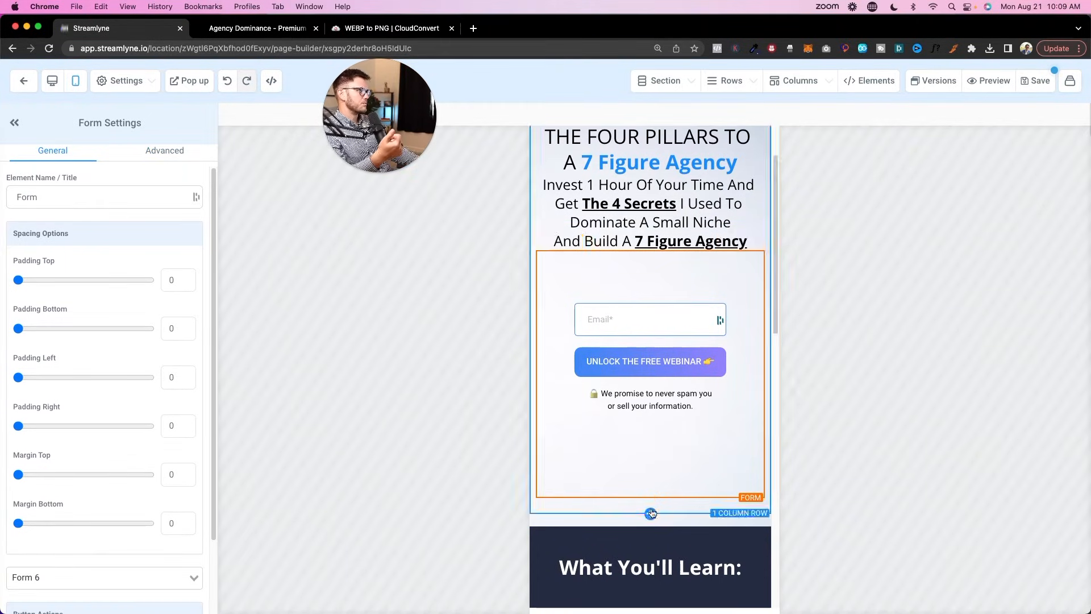
{"action": "scroll", "coordinate": [653, 506], "scroll_direction": "up", "scroll_amount": 3}
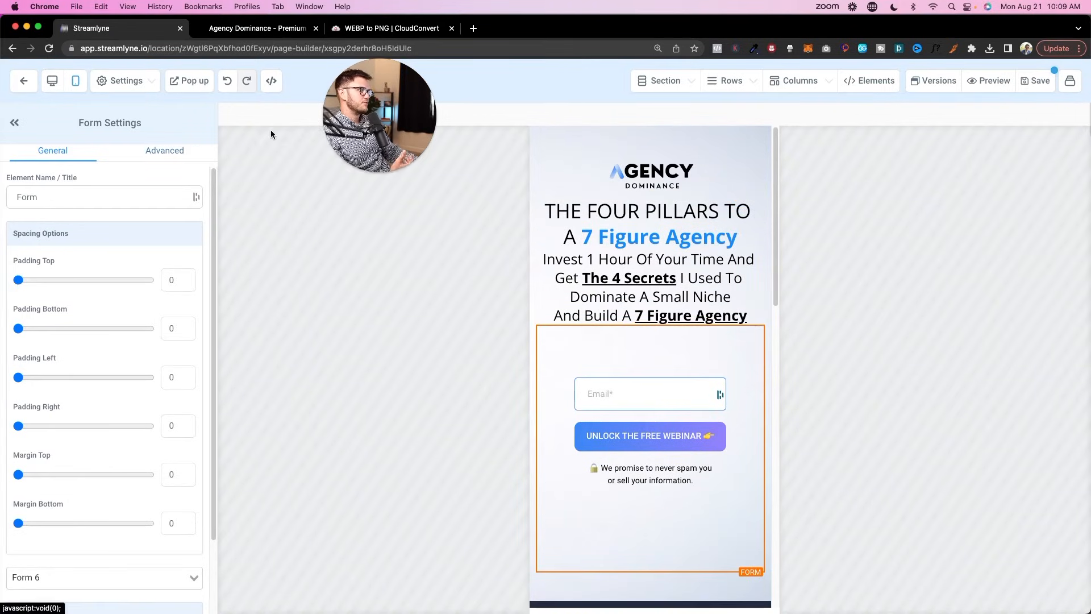
Return to the desktop view and make the hero section visible on desktop only.
{"action": "left_click", "coordinate": [52, 82]}
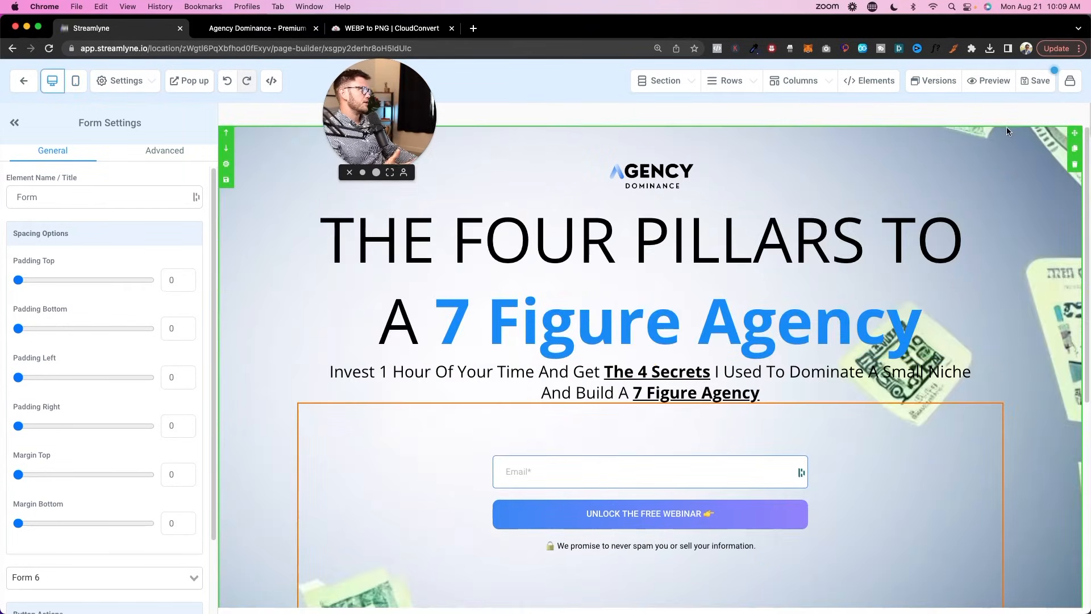
{"action": "left_click", "coordinate": [1072, 137]}
{"action": "left_click", "coordinate": [179, 151]}
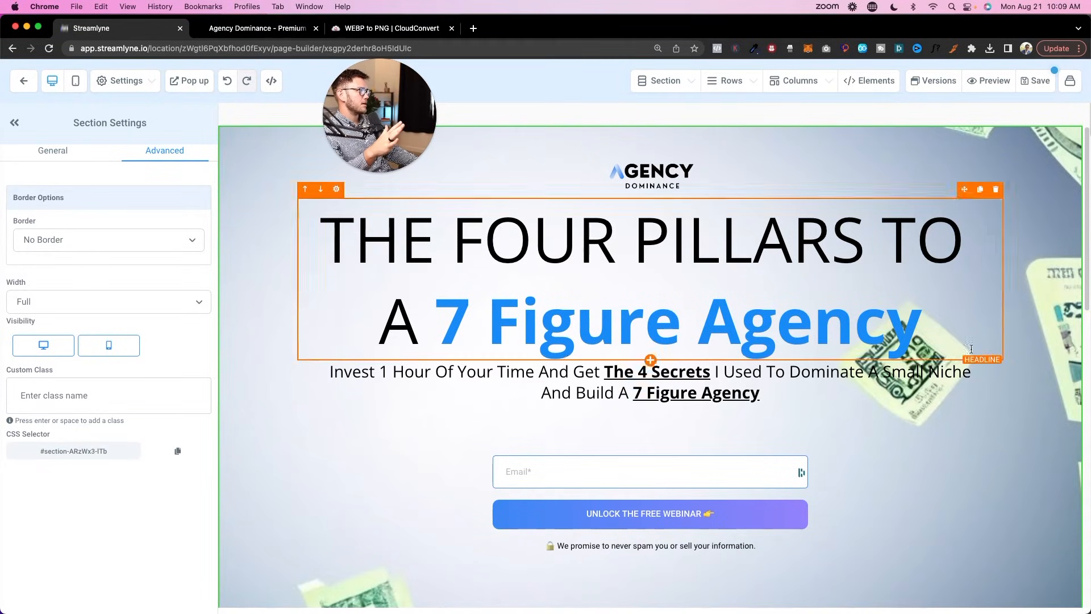
{"action": "scroll", "coordinate": [959, 363], "scroll_direction": "down", "scroll_amount": 1}
{"action": "scroll", "coordinate": [966, 352], "scroll_direction": "down", "scroll_amount": 5}
{"action": "scroll", "coordinate": [983, 324], "scroll_direction": "up", "scroll_amount": 5}
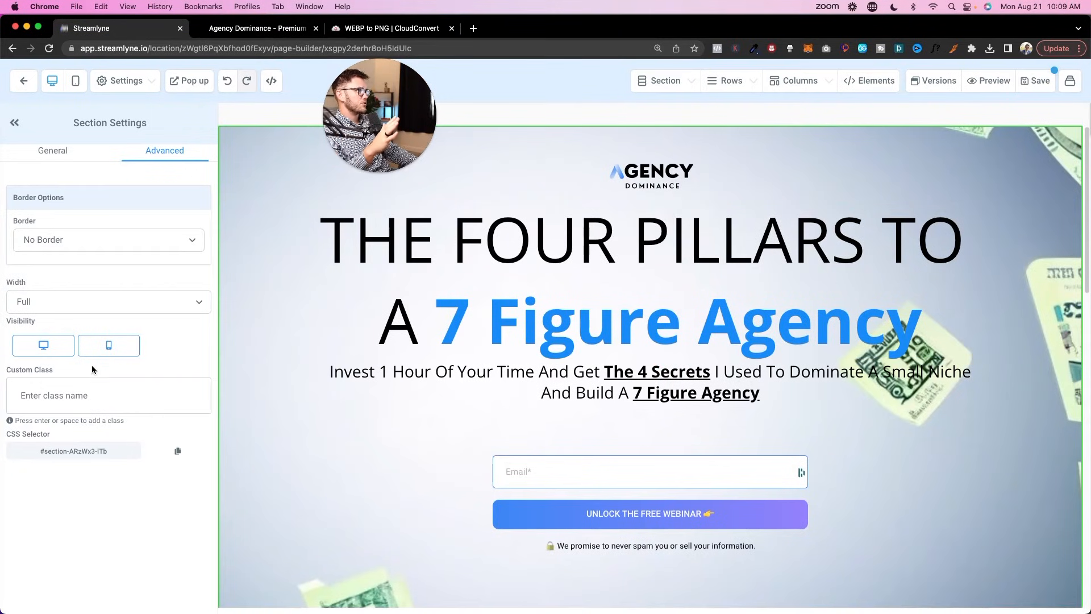
{"action": "left_click", "coordinate": [104, 354]}
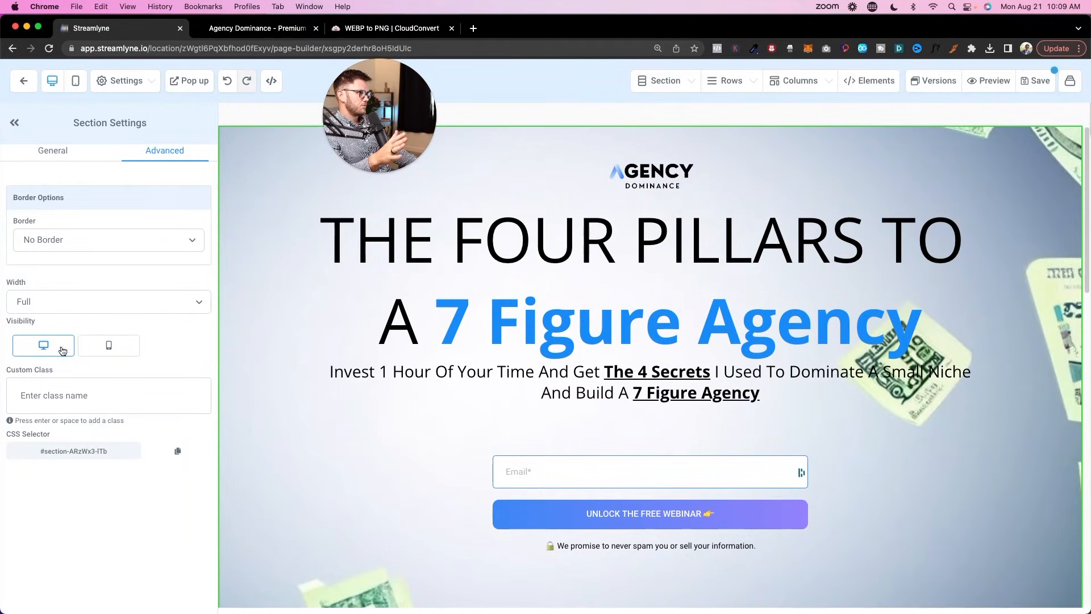
Duplicate the hero section and make the copy visible on mobile only.
{"action": "scroll", "coordinate": [295, 431], "scroll_direction": "down", "scroll_amount": 5}
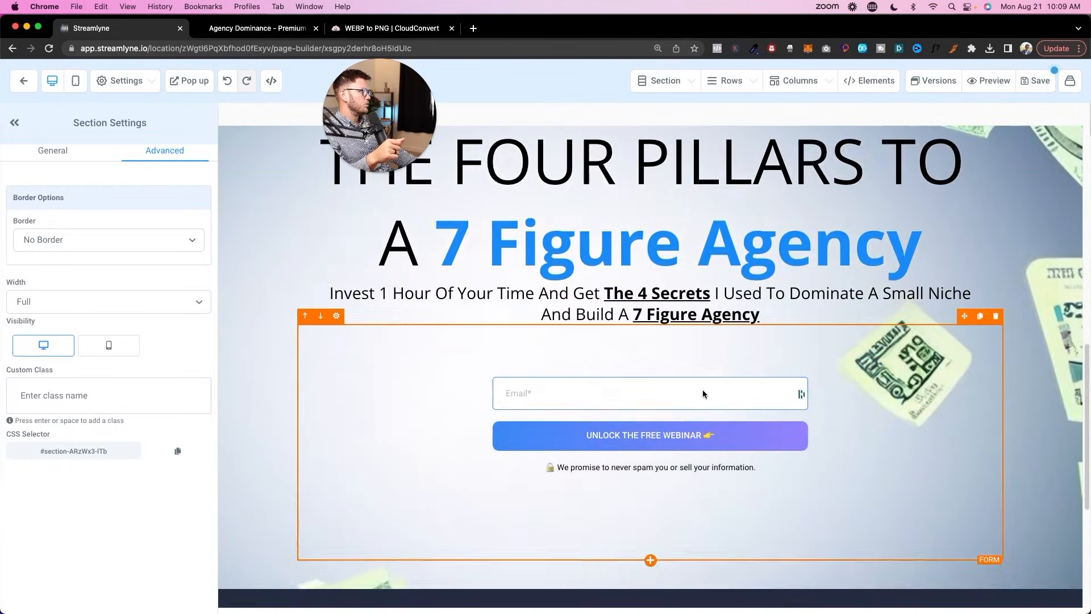
{"action": "left_click", "coordinate": [349, 398]}
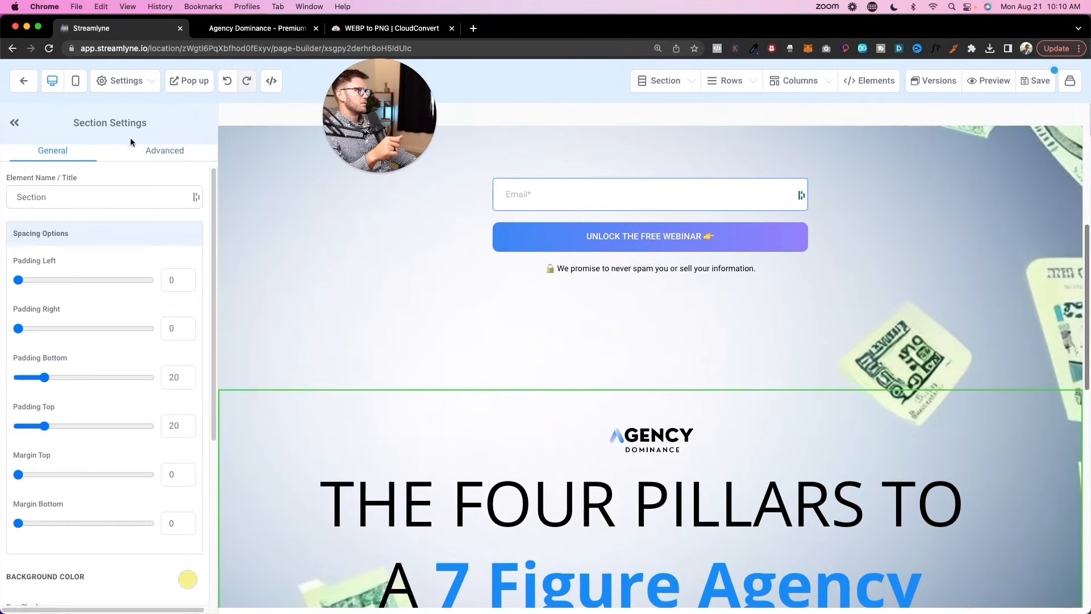
{"action": "left_click", "coordinate": [163, 150]}
{"action": "left_click", "coordinate": [50, 345]}
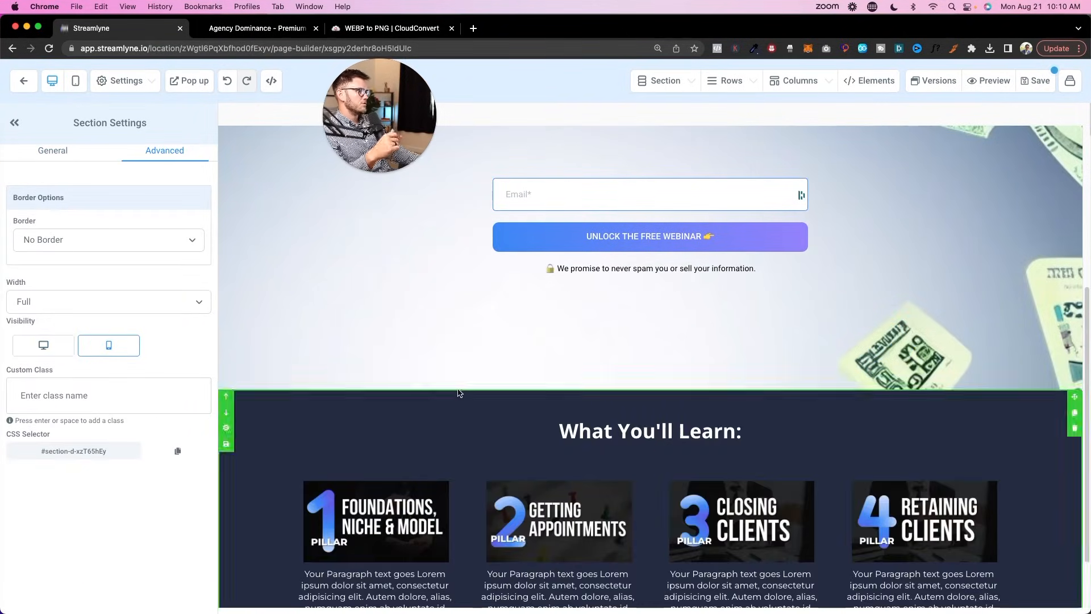
Delete the sub-headline's "Invest 1 Hour Of Your Time" paragraph in the mobile view and compare with the desktop view.
{"action": "left_click", "coordinate": [76, 86]}
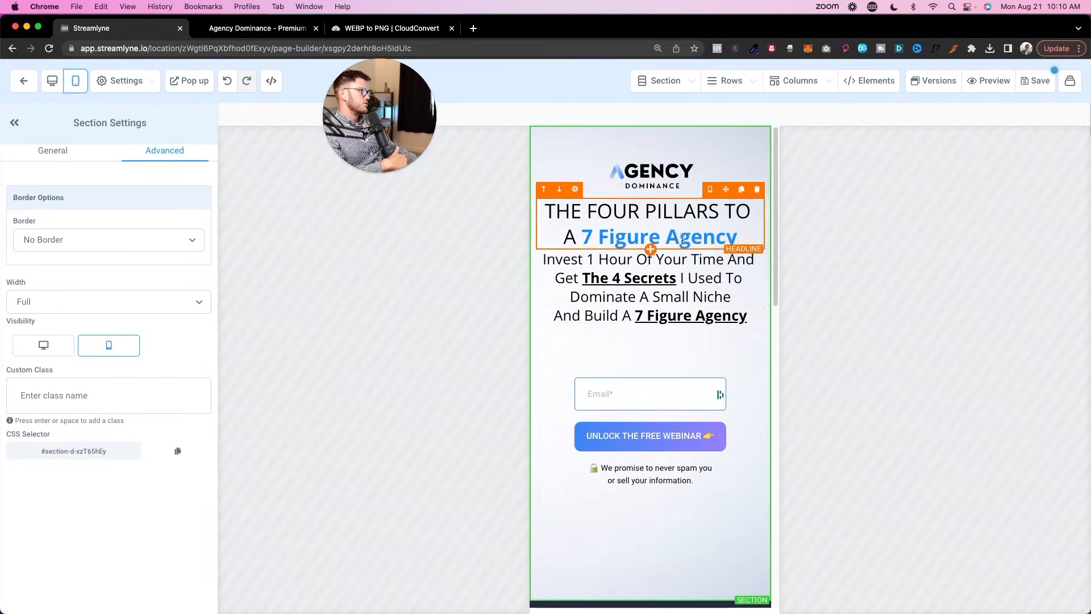
{"action": "triple_click", "coordinate": [668, 261]}
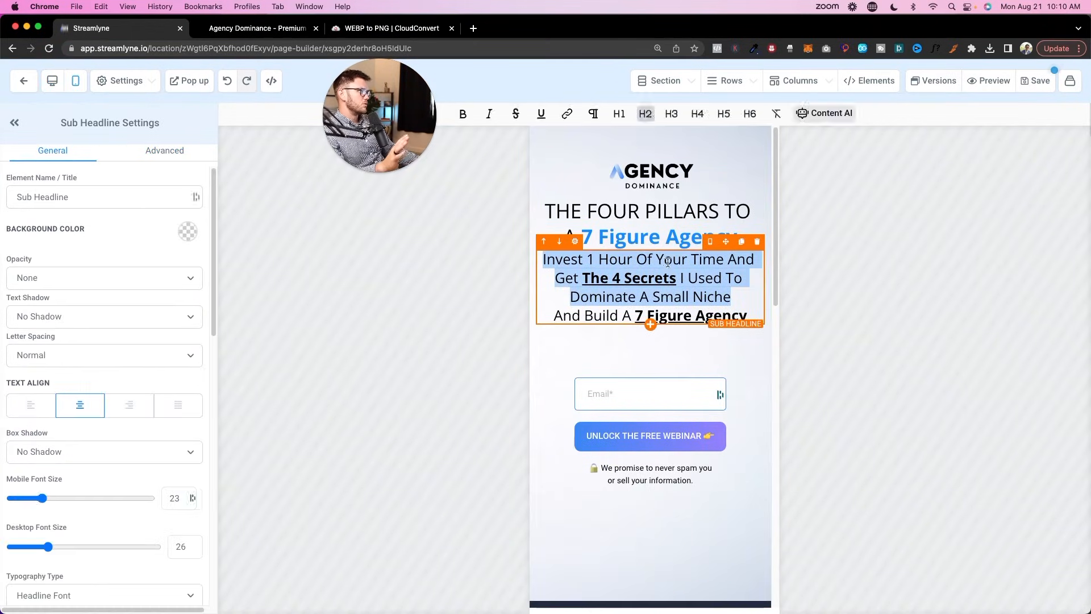
{"action": "key", "text": "BackSpace"}
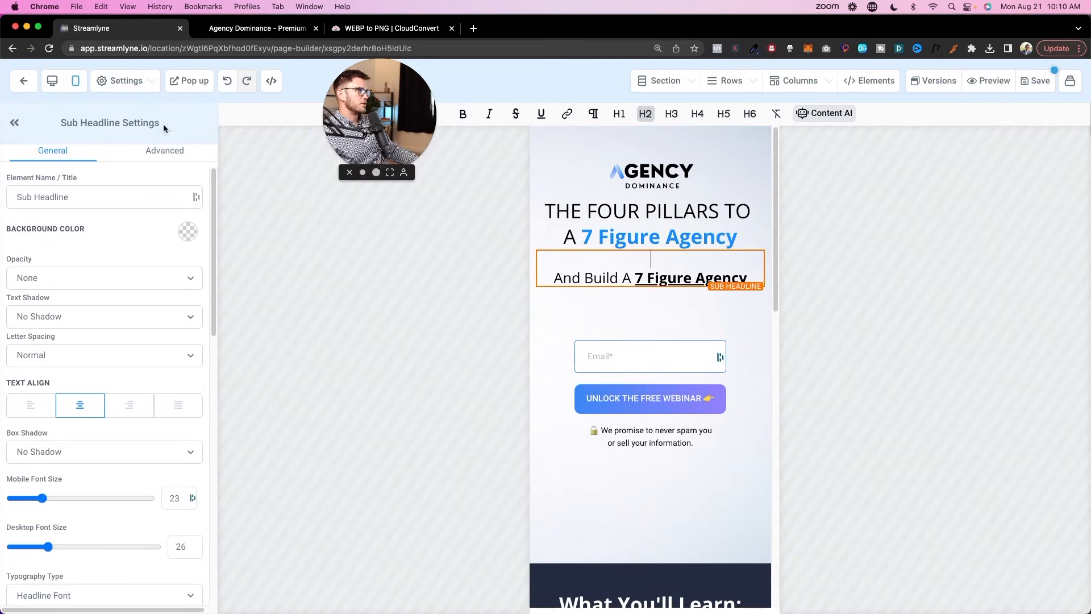
{"action": "left_click", "coordinate": [52, 81]}
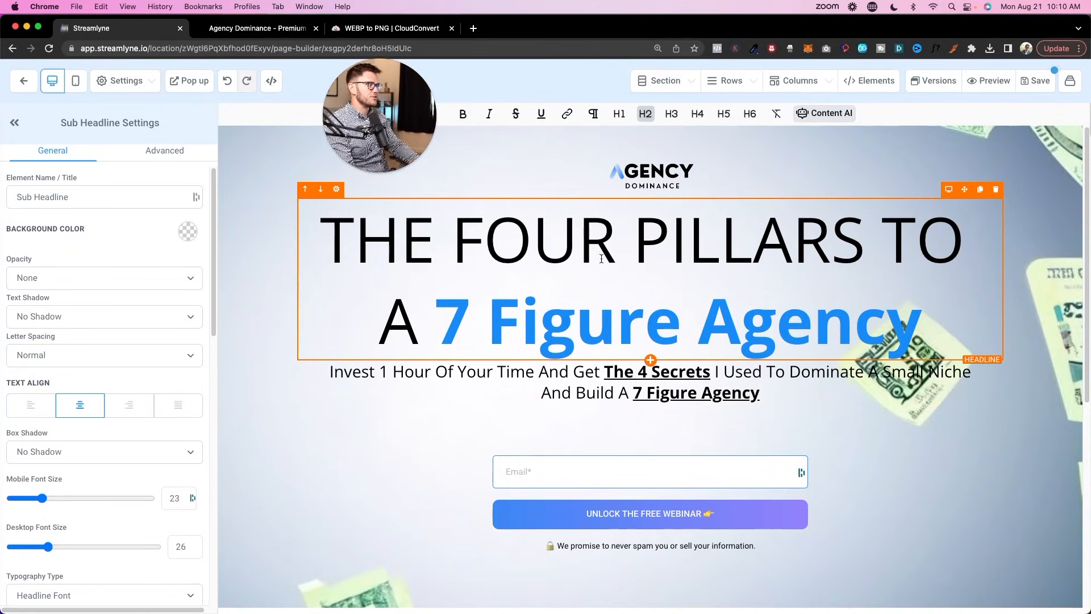
{"action": "scroll", "coordinate": [605, 242], "scroll_direction": "down", "scroll_amount": 6}
{"action": "scroll", "coordinate": [606, 244], "scroll_direction": "up", "scroll_amount": 5}
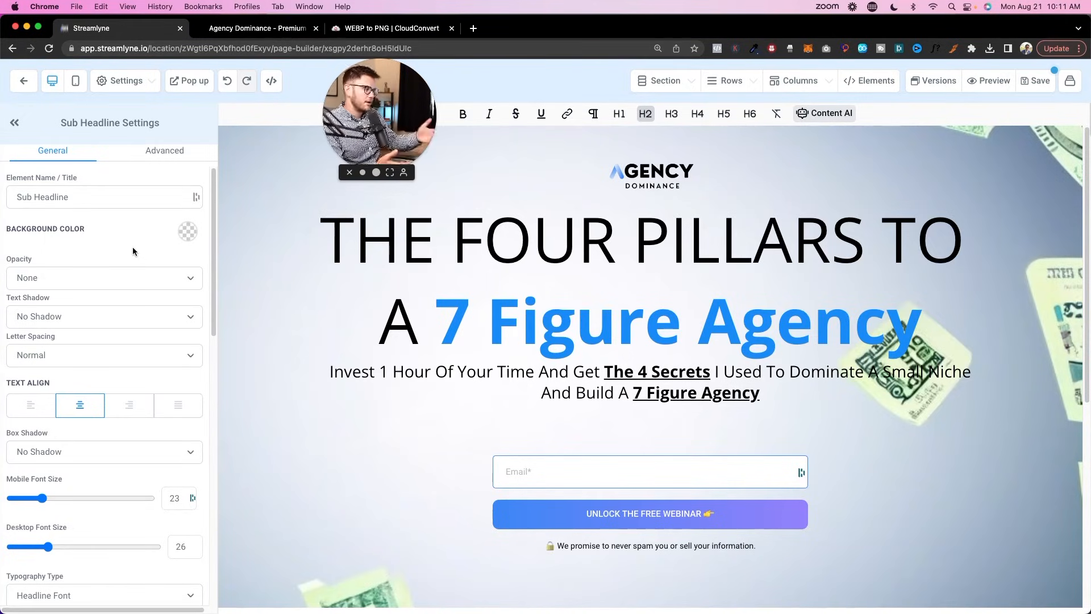
Set the opt-in form's redirect action to Go to Next step.
{"action": "left_click", "coordinate": [589, 513]}
{"action": "scroll", "coordinate": [585, 457], "scroll_direction": "down", "scroll_amount": 3}
{"action": "scroll", "coordinate": [122, 412], "scroll_direction": "down", "scroll_amount": 2}
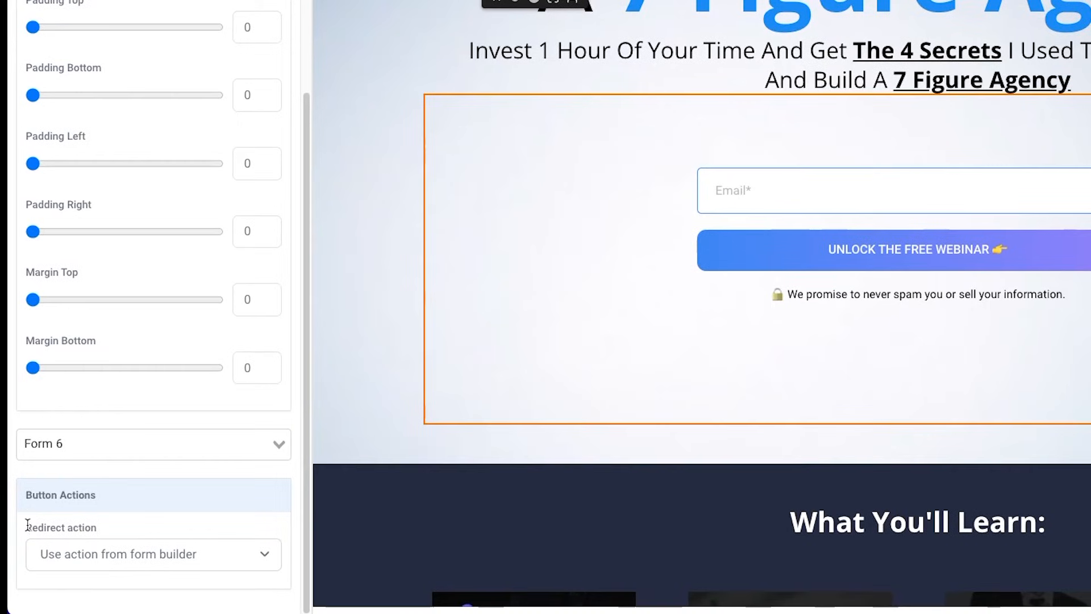
{"action": "left_click", "coordinate": [138, 556]}
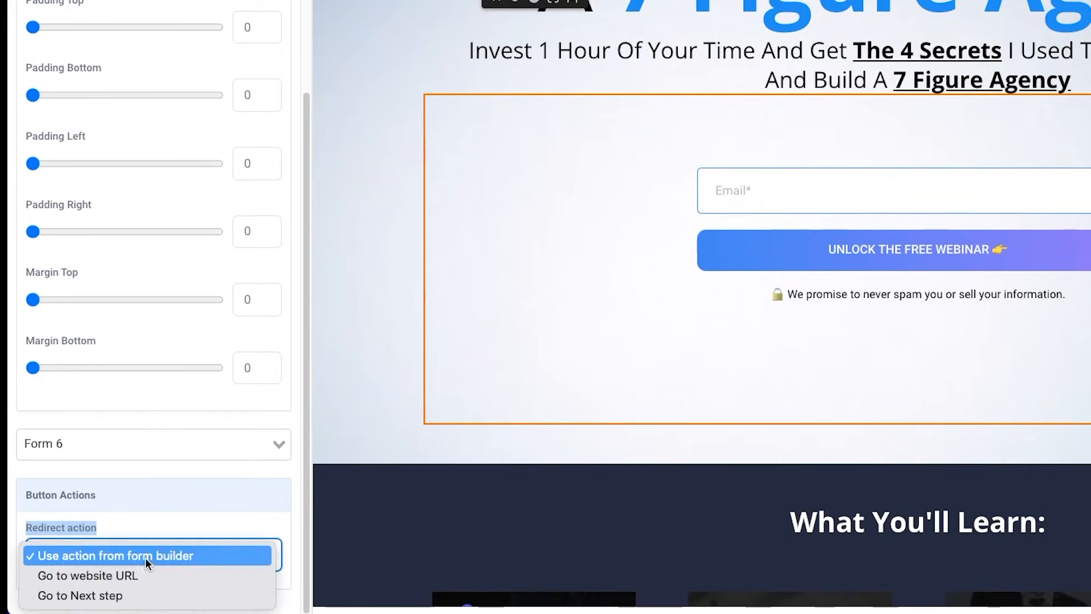
{"action": "left_click", "coordinate": [114, 595]}
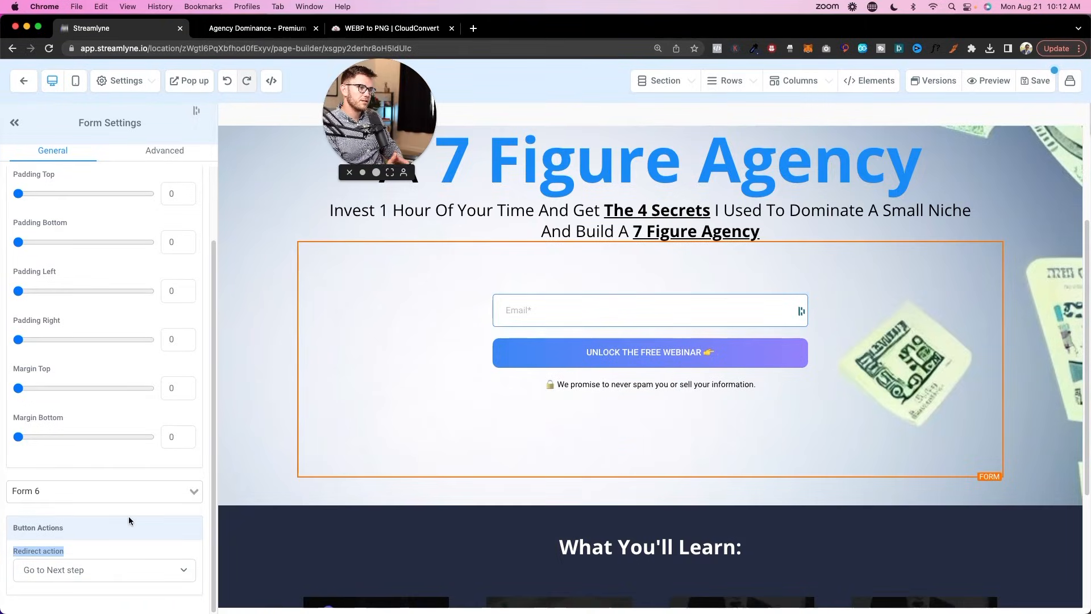
{"action": "scroll", "coordinate": [320, 296], "scroll_direction": "up", "scroll_amount": 3}
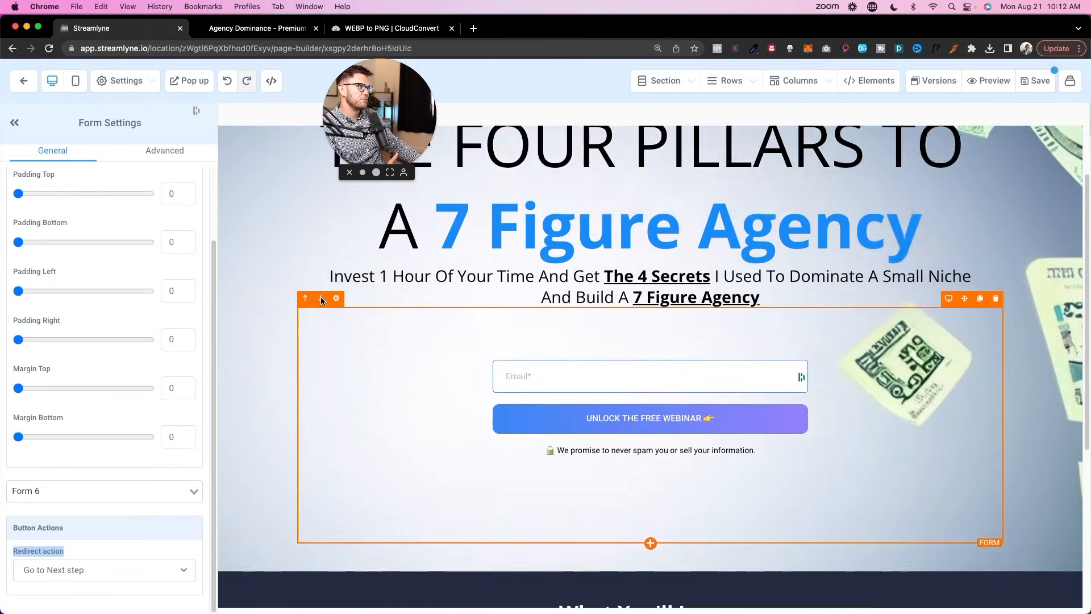
{"action": "scroll", "coordinate": [305, 295], "scroll_direction": "down", "scroll_amount": 4}
{"action": "scroll", "coordinate": [85, 337], "scroll_direction": "up", "scroll_amount": 2}
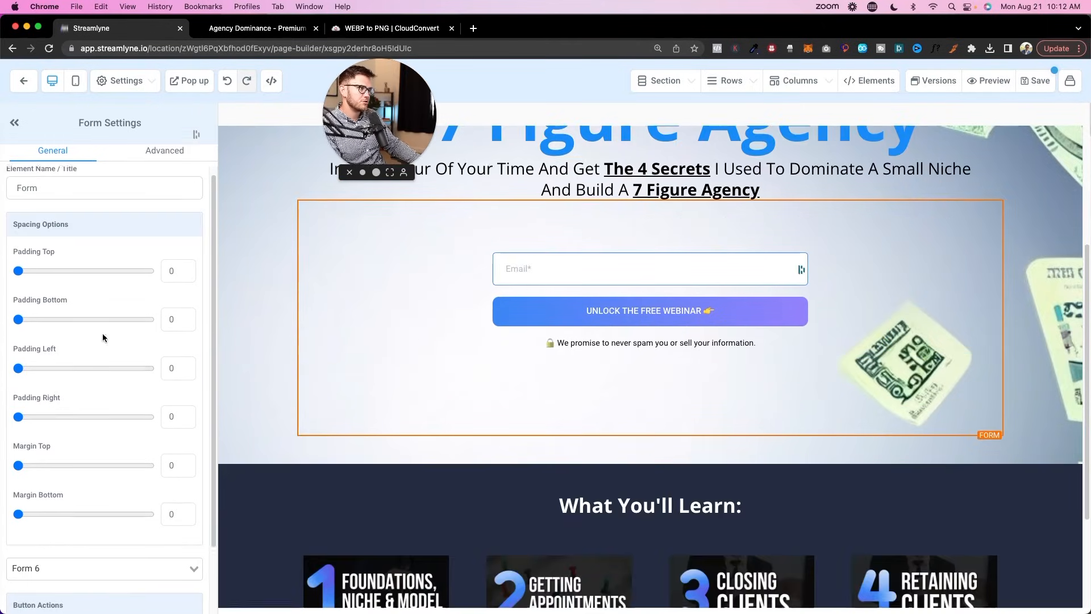
{"action": "scroll", "coordinate": [313, 316], "scroll_direction": "up", "scroll_amount": 4}
{"action": "scroll", "coordinate": [140, 291], "scroll_direction": "down", "scroll_amount": 2}
{"action": "scroll", "coordinate": [311, 337], "scroll_direction": "down", "scroll_amount": 2}
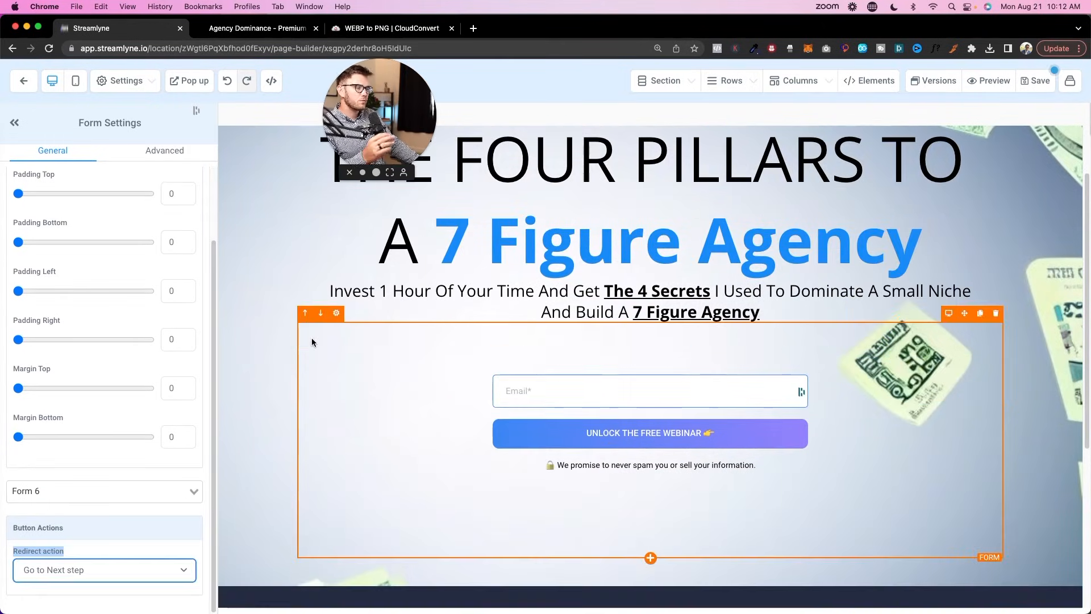
Add a button element directly below the opt-in form in the desktop hero section.
{"action": "scroll", "coordinate": [422, 410], "scroll_direction": "down", "scroll_amount": 2}
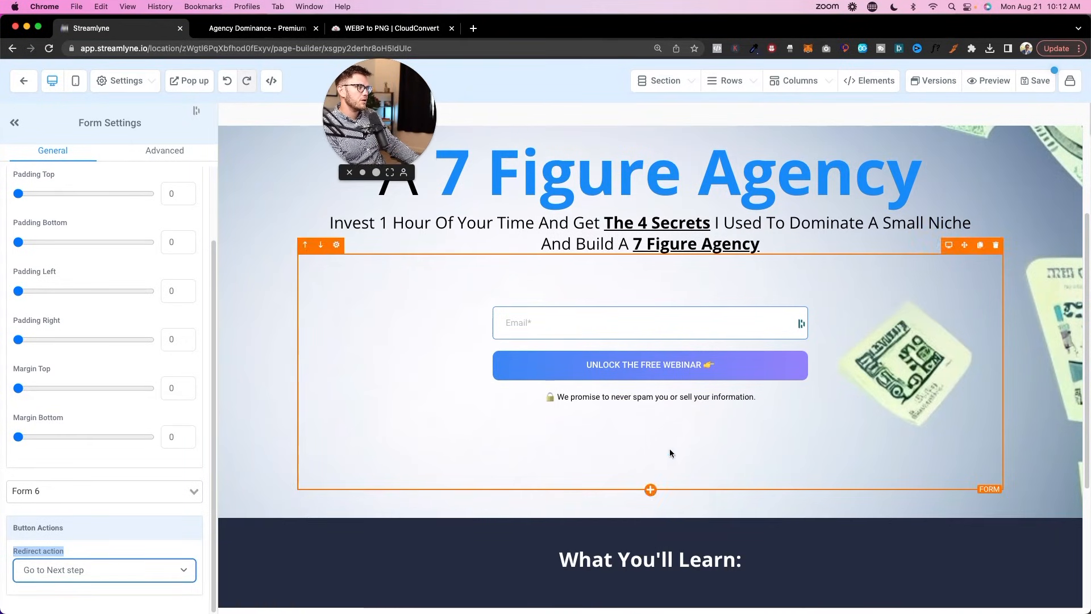
{"action": "left_click", "coordinate": [649, 489]}
{"action": "left_click", "coordinate": [879, 125]}
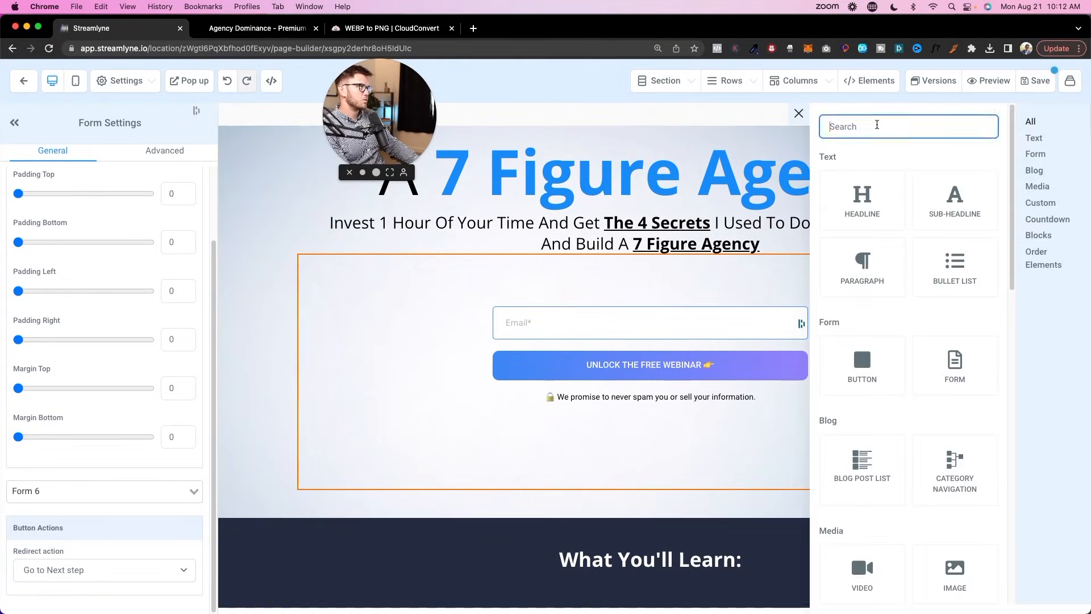
{"action": "type", "text": "button"}
{"action": "left_click", "coordinate": [862, 231]}
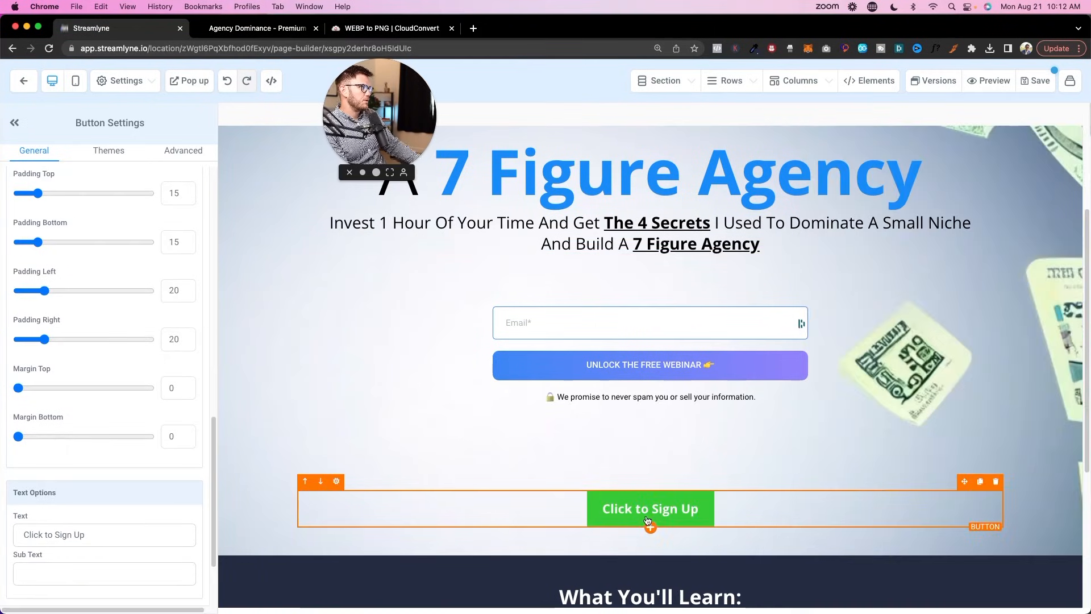
Set the new button's link action to Scroll to element, targeting the Pillar 1 image in the "What You'll Learn" section.
{"action": "scroll", "coordinate": [67, 510], "scroll_direction": "down", "scroll_amount": 3}
{"action": "triple_click", "coordinate": [89, 430]}
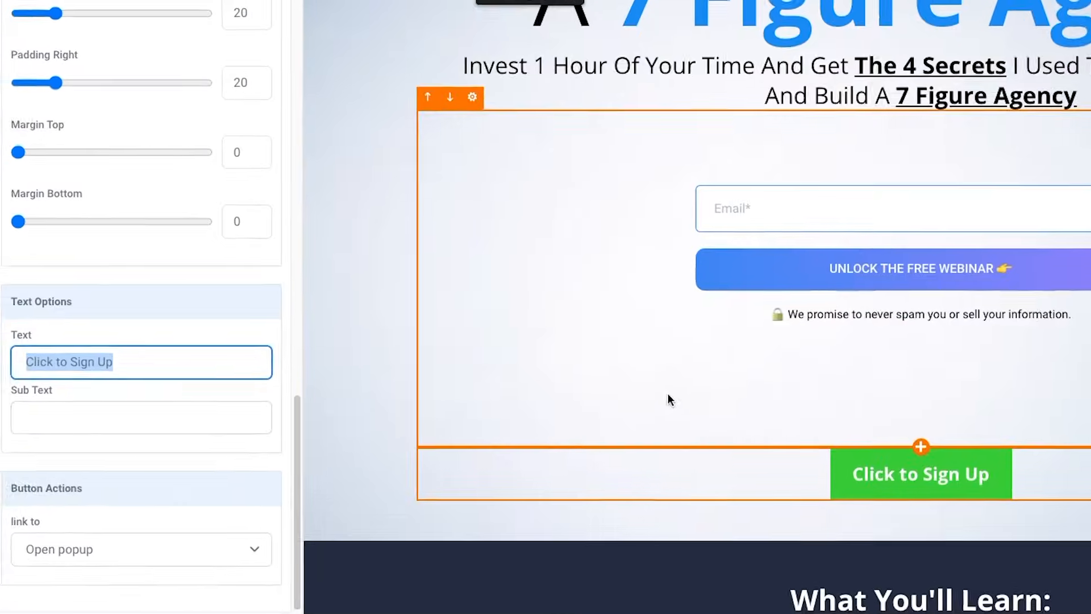
{"action": "key", "text": "Tab"}
{"action": "left_click", "coordinate": [92, 558]}
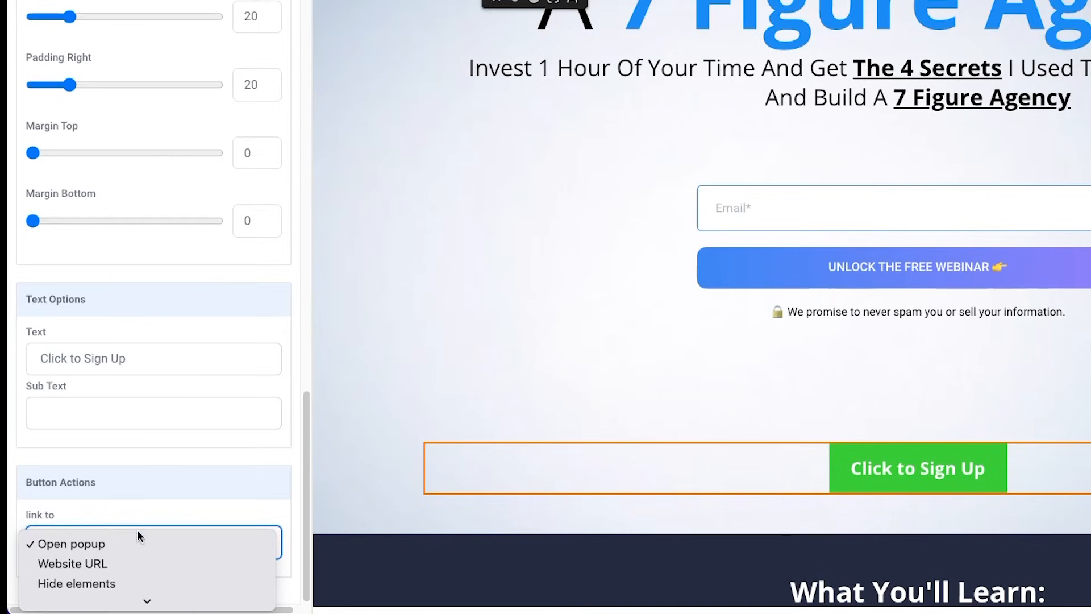
{"action": "scroll", "coordinate": [137, 564], "scroll_direction": "down", "scroll_amount": 3}
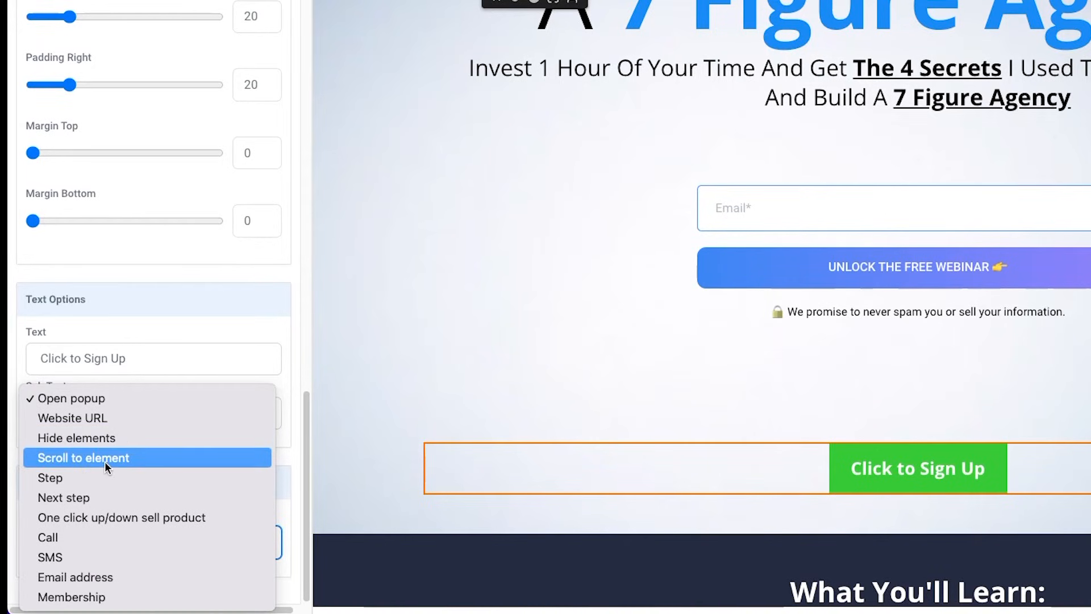
{"action": "left_click", "coordinate": [121, 458]}
{"action": "scroll", "coordinate": [216, 498], "scroll_direction": "down", "scroll_amount": 2}
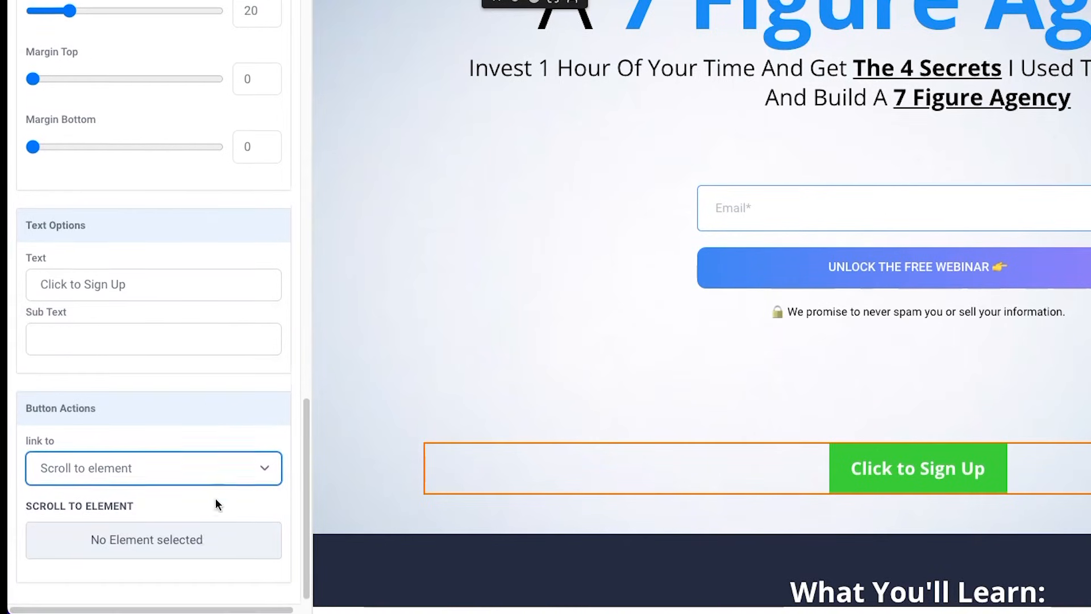
{"action": "left_click", "coordinate": [209, 535]}
{"action": "scroll", "coordinate": [177, 511], "scroll_direction": "down", "scroll_amount": 3}
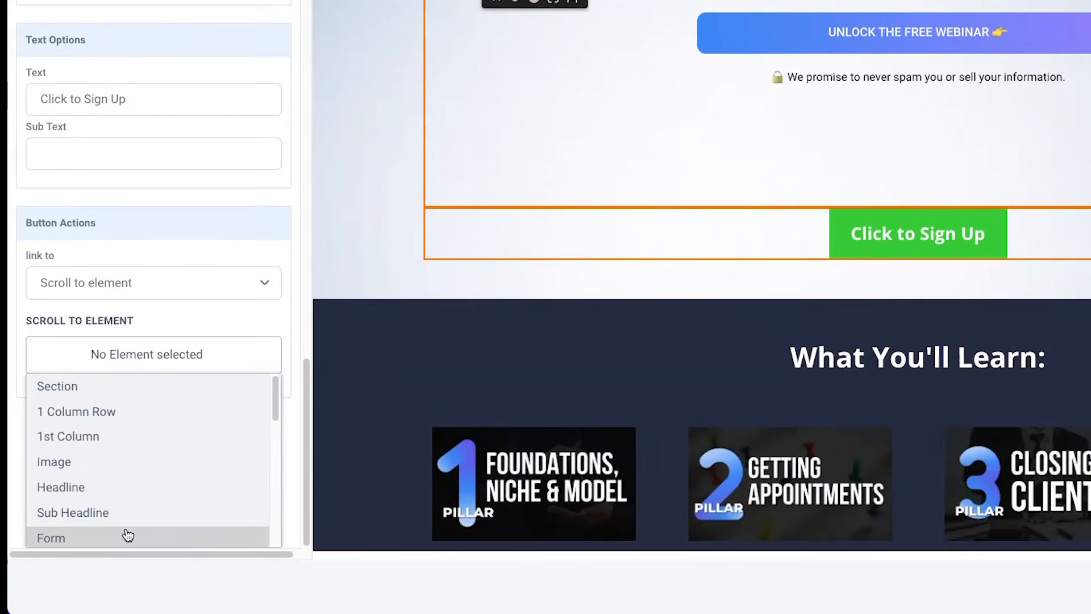
{"action": "scroll", "coordinate": [131, 529], "scroll_direction": "down", "scroll_amount": 5}
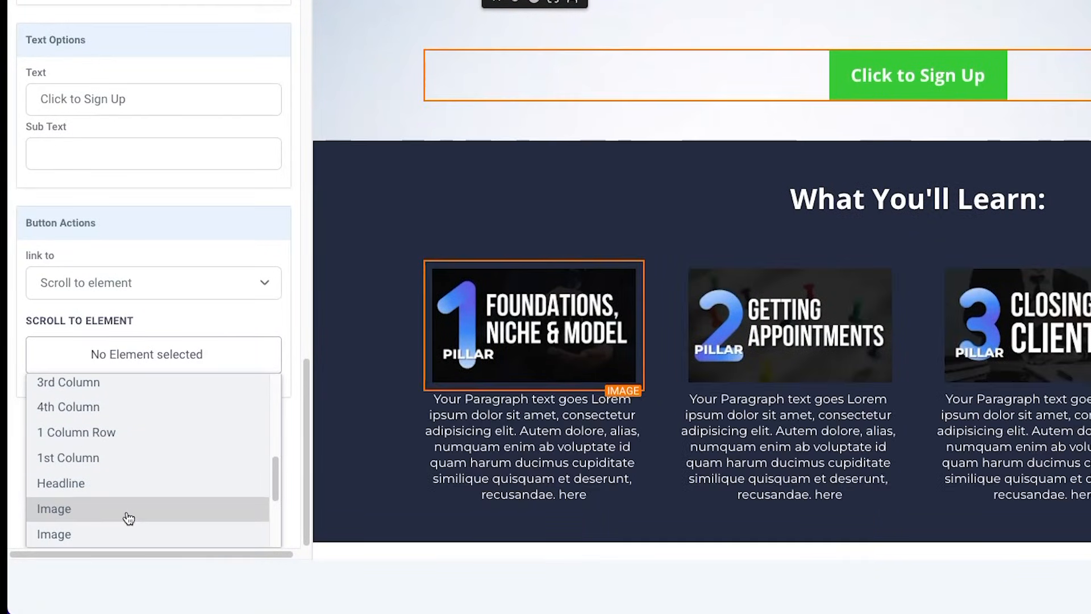
{"action": "left_click", "coordinate": [128, 518]}
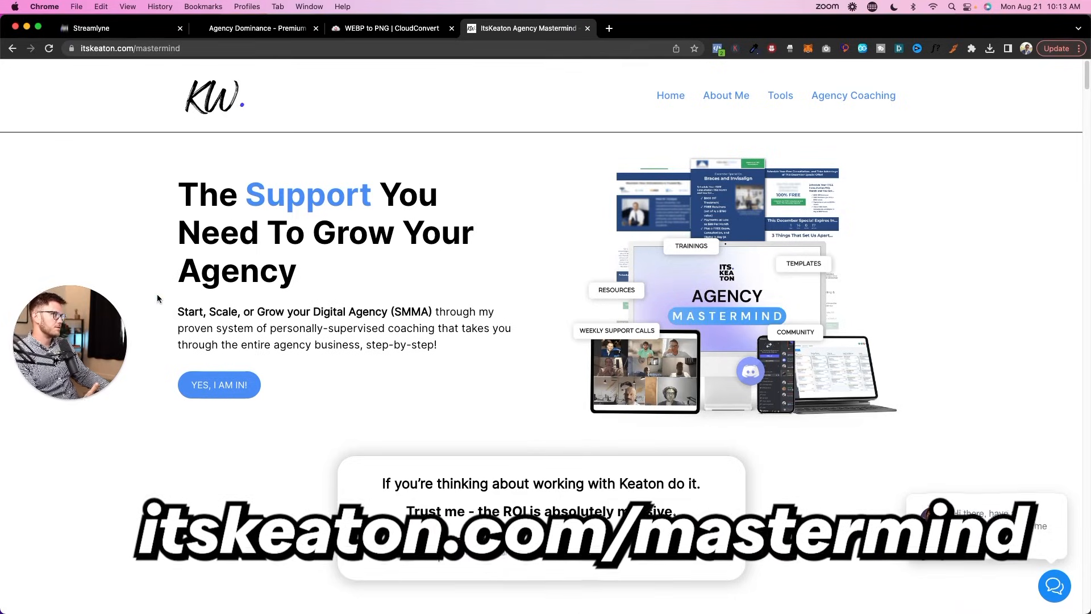
Follow the mastermind page's "Yes, I am in!" button to its pricing section and return to the Streamlyne page builder.
{"action": "left_click", "coordinate": [203, 387]}
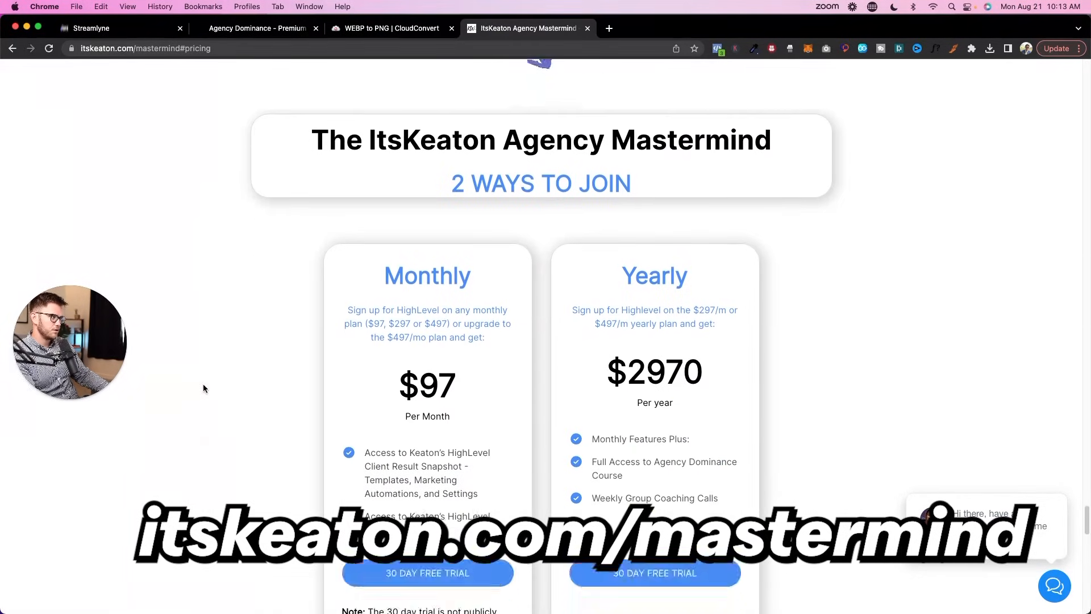
{"action": "left_click", "coordinate": [91, 28]}
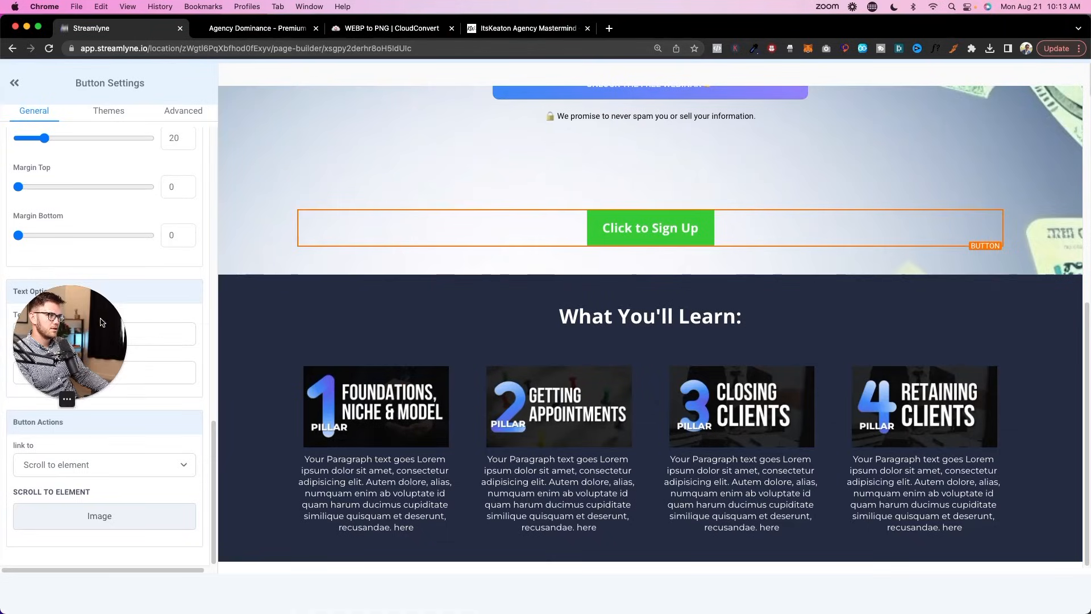
Try the Step and Membership link actions on the Click to Sign Up button.
{"action": "left_click", "coordinate": [94, 464]}
{"action": "left_click", "coordinate": [91, 479]}
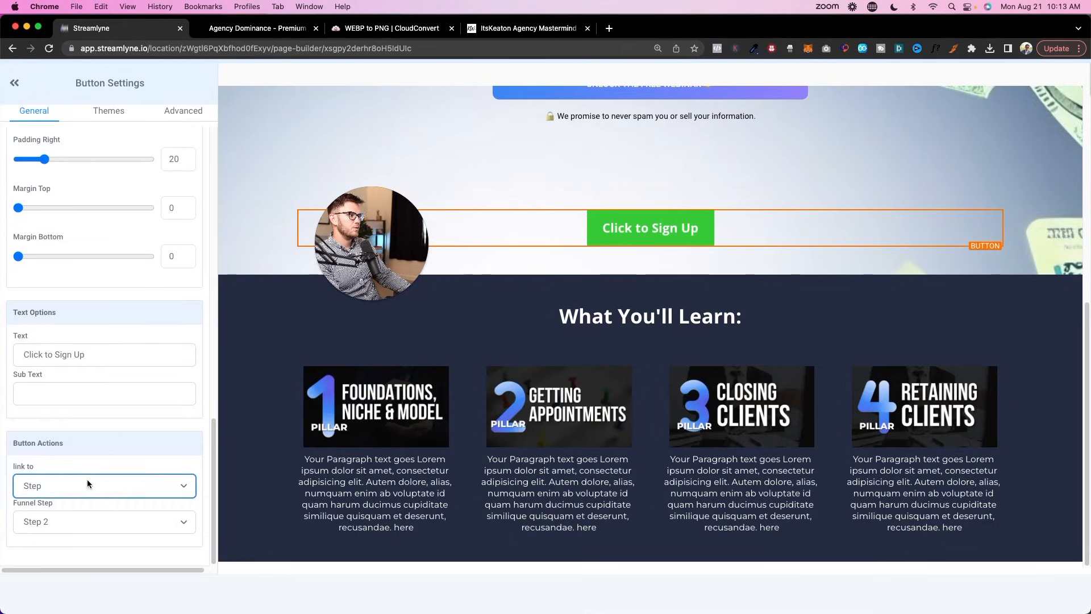
{"action": "left_click", "coordinate": [69, 523]}
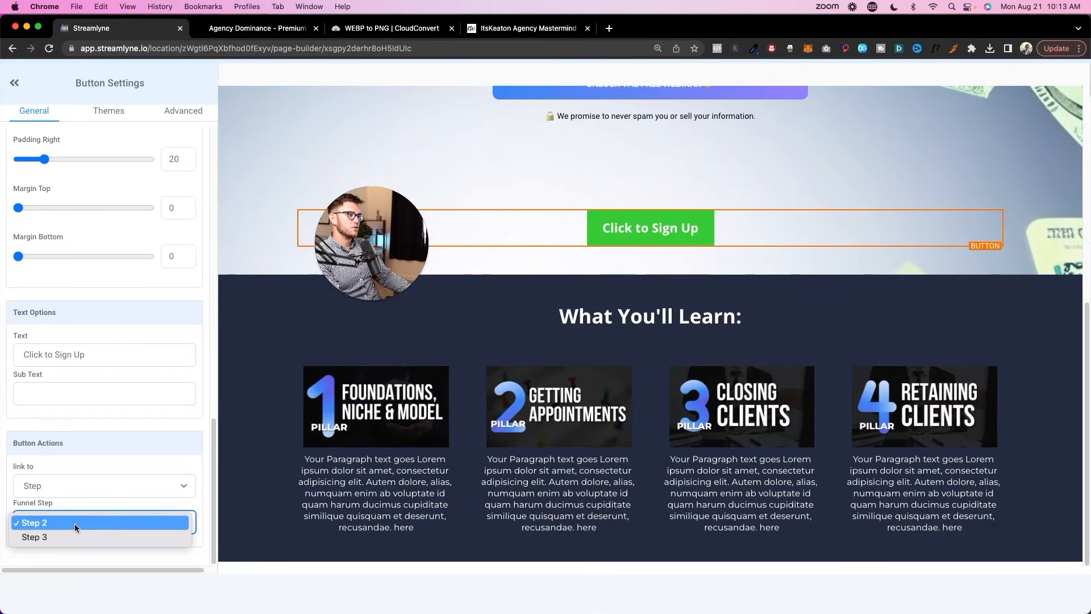
{"action": "left_click", "coordinate": [95, 483]}
{"action": "left_click", "coordinate": [121, 482]}
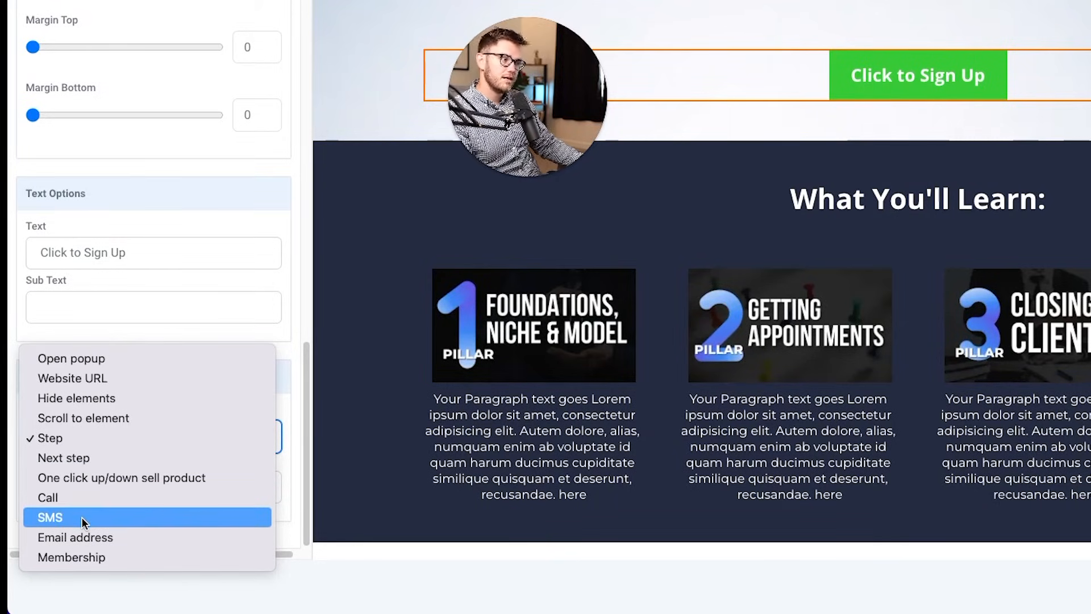
{"action": "left_click", "coordinate": [91, 556]}
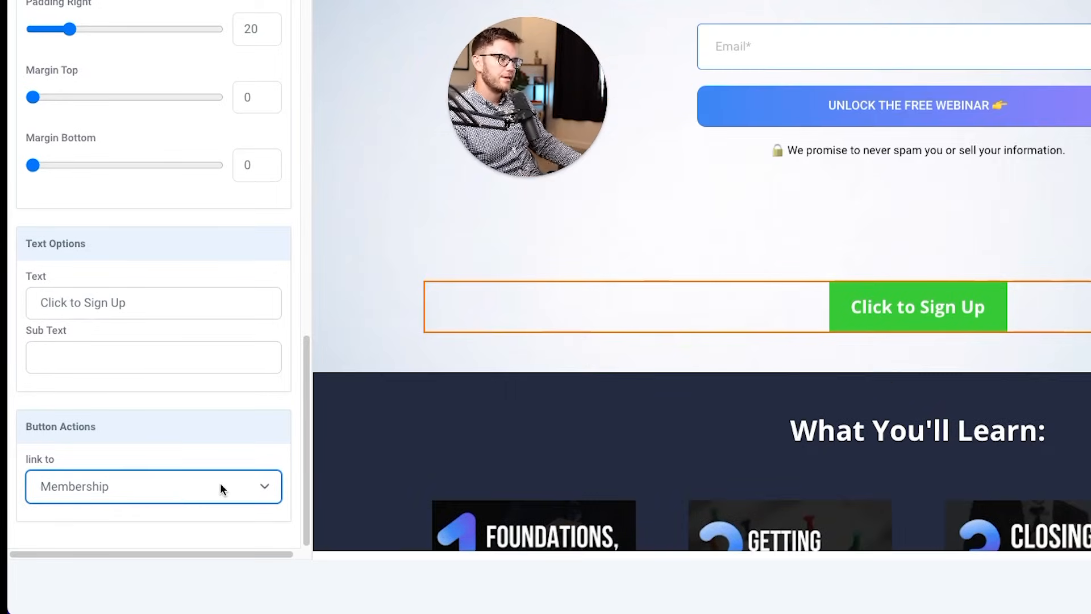
Set the Click to Sign Up button's link action to Open popup and open the page's popup for editing.
{"action": "left_click", "coordinate": [220, 484]}
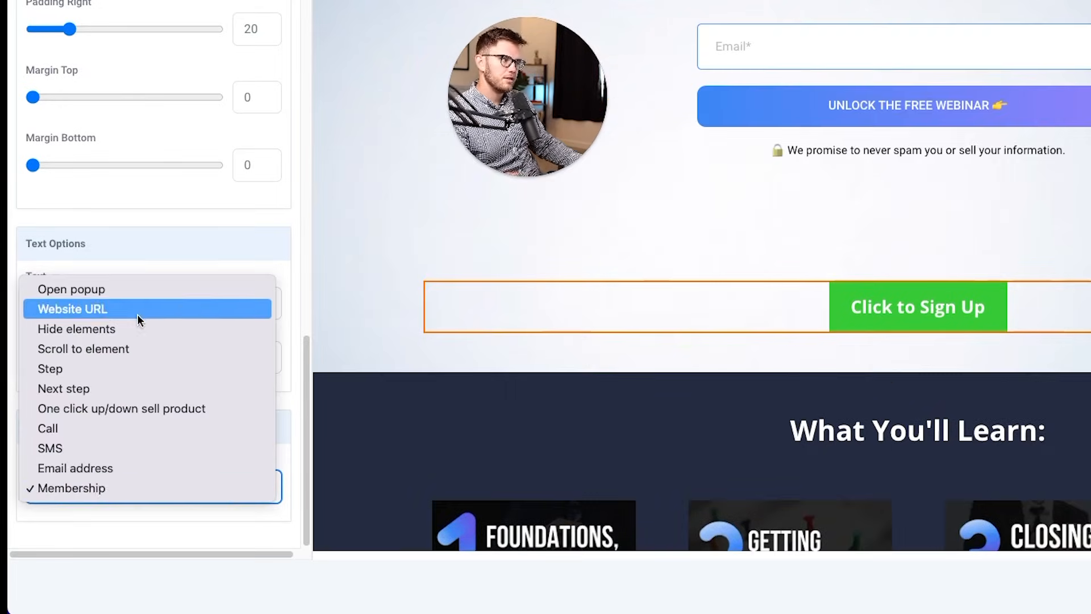
{"action": "left_click", "coordinate": [127, 289]}
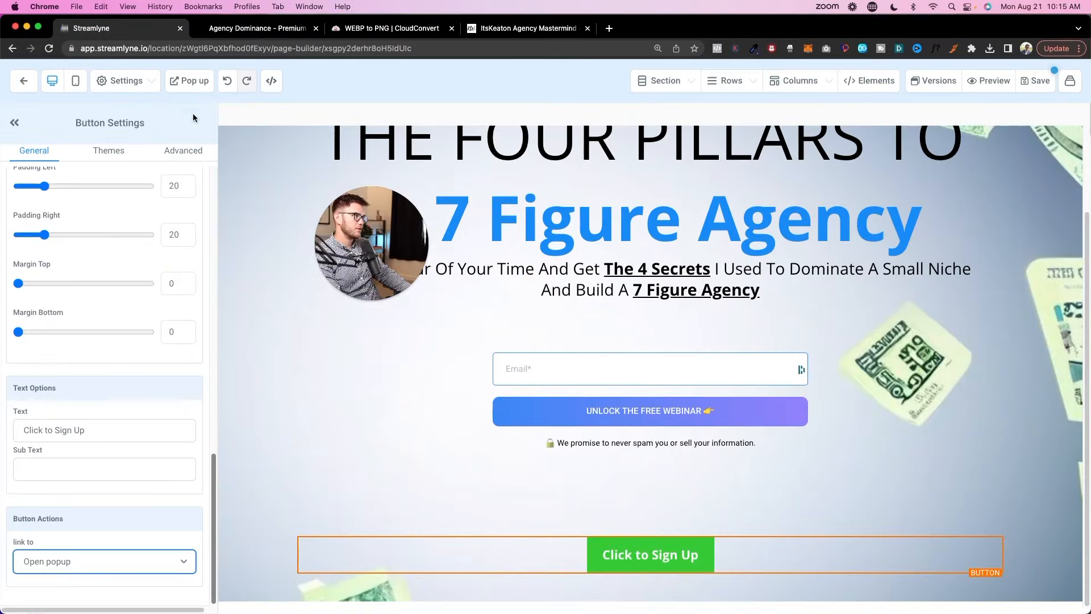
{"action": "left_click", "coordinate": [183, 83]}
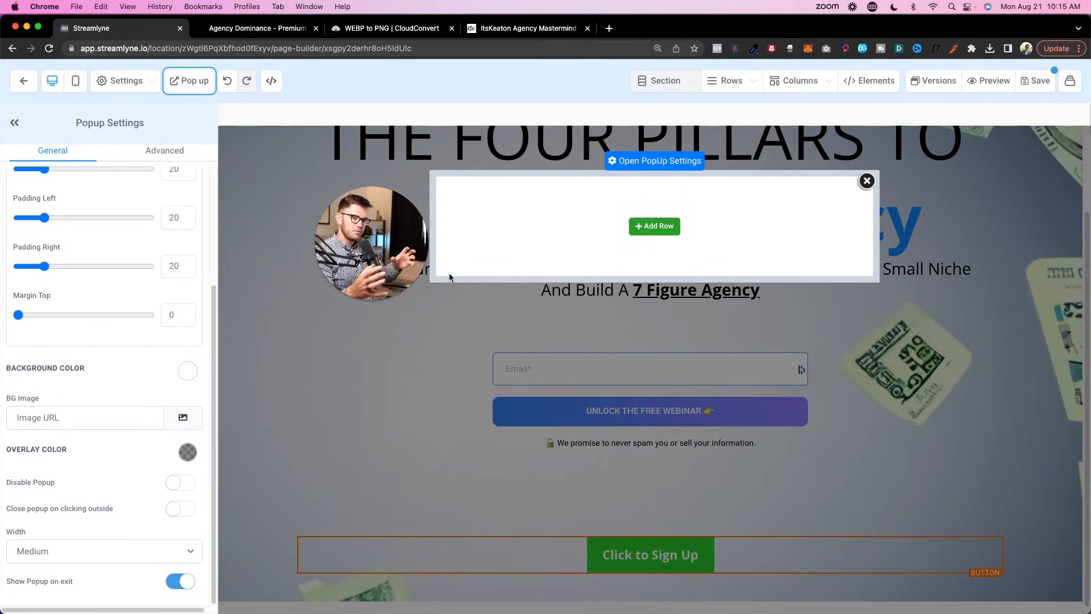
Add a one-column row to the popup, place a form element using Form 6 in it, and close the popup.
{"action": "left_click", "coordinate": [655, 226]}
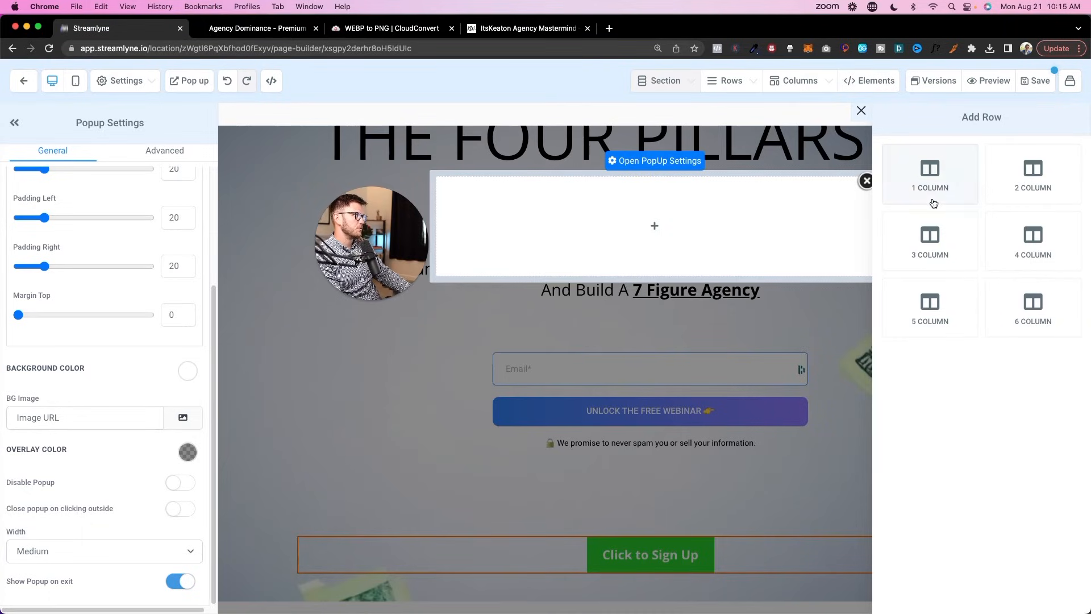
{"action": "left_click", "coordinate": [941, 181]}
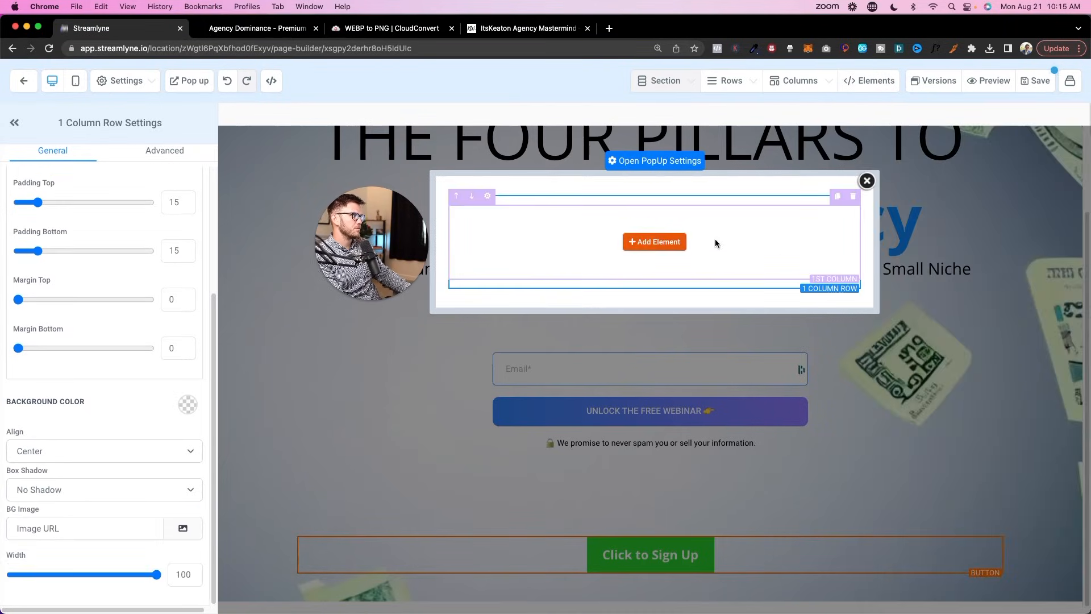
{"action": "left_click", "coordinate": [653, 241]}
{"action": "left_click", "coordinate": [954, 364]}
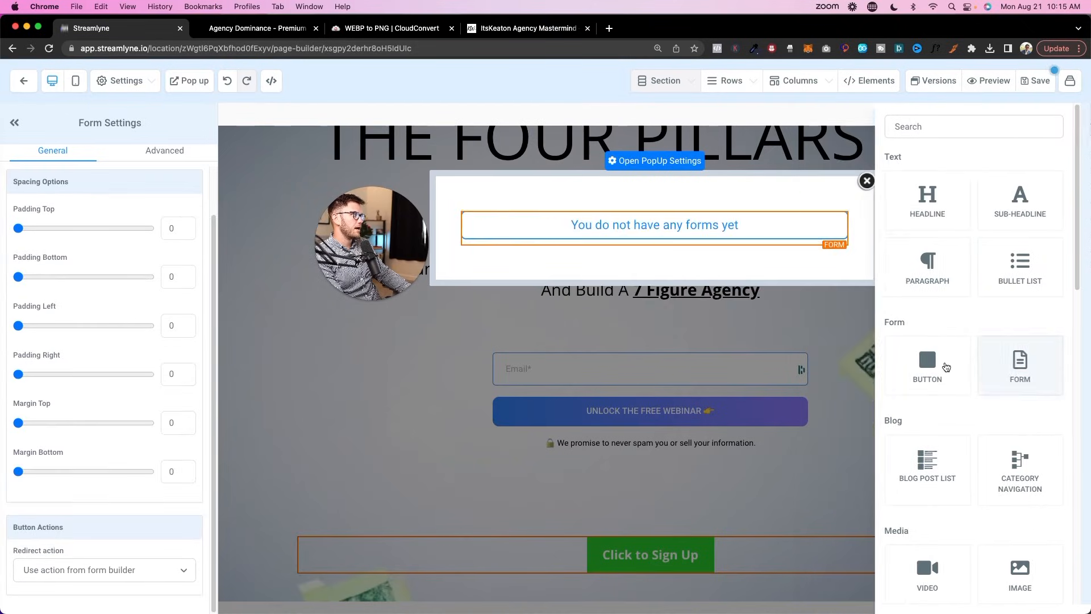
{"action": "left_click", "coordinate": [665, 303]}
{"action": "left_click", "coordinate": [553, 381]}
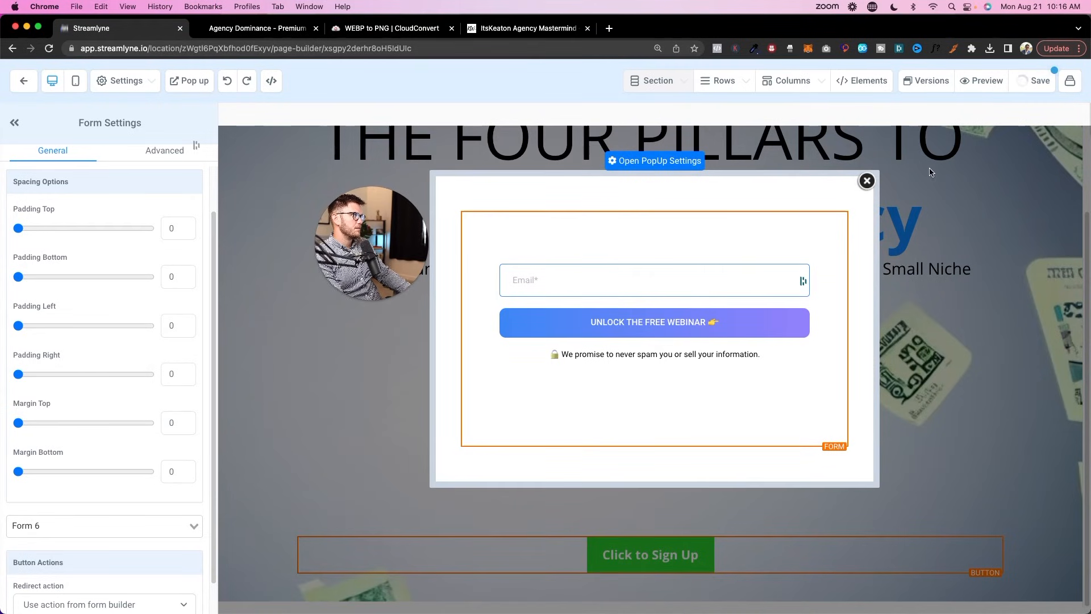
{"action": "left_click", "coordinate": [867, 181]}
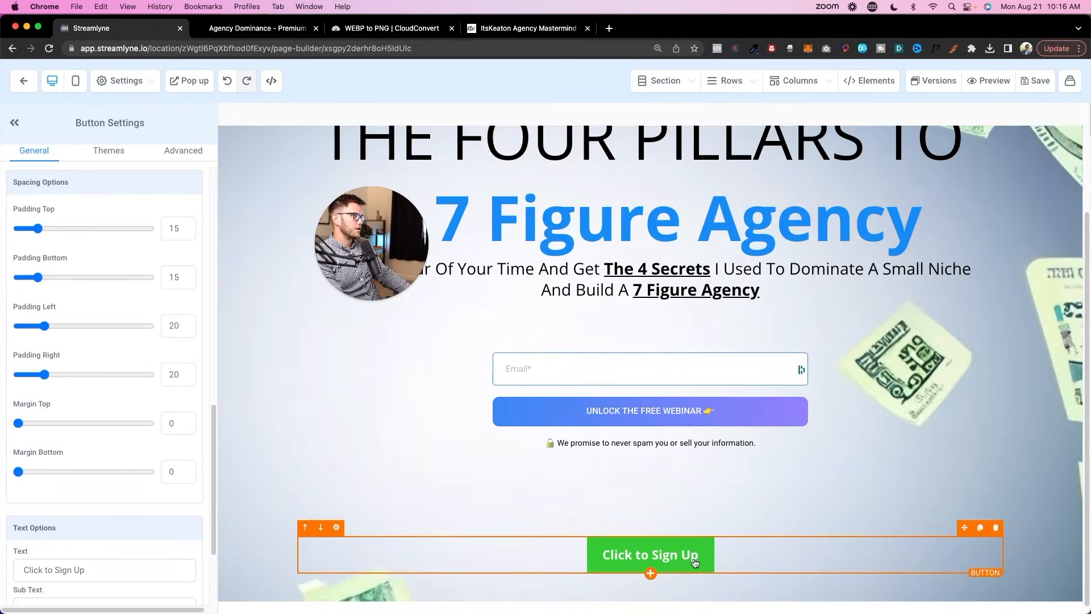
Reopen the popup from the page builder and set its form's redirect action to Go to Next step.
{"action": "scroll", "coordinate": [26, 565], "scroll_direction": "down", "scroll_amount": 3}
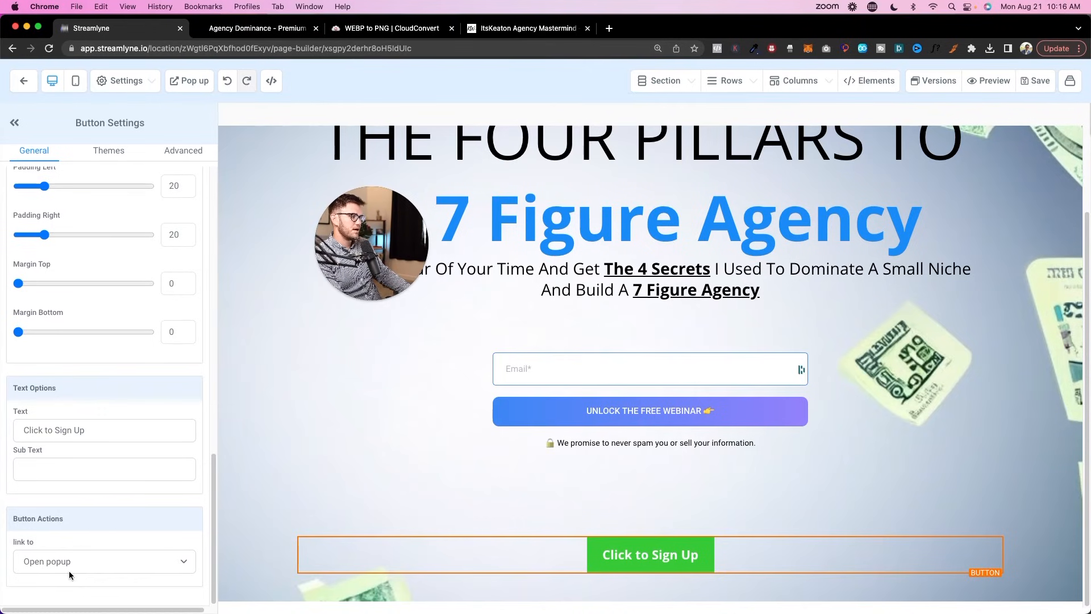
{"action": "left_click", "coordinate": [189, 85]}
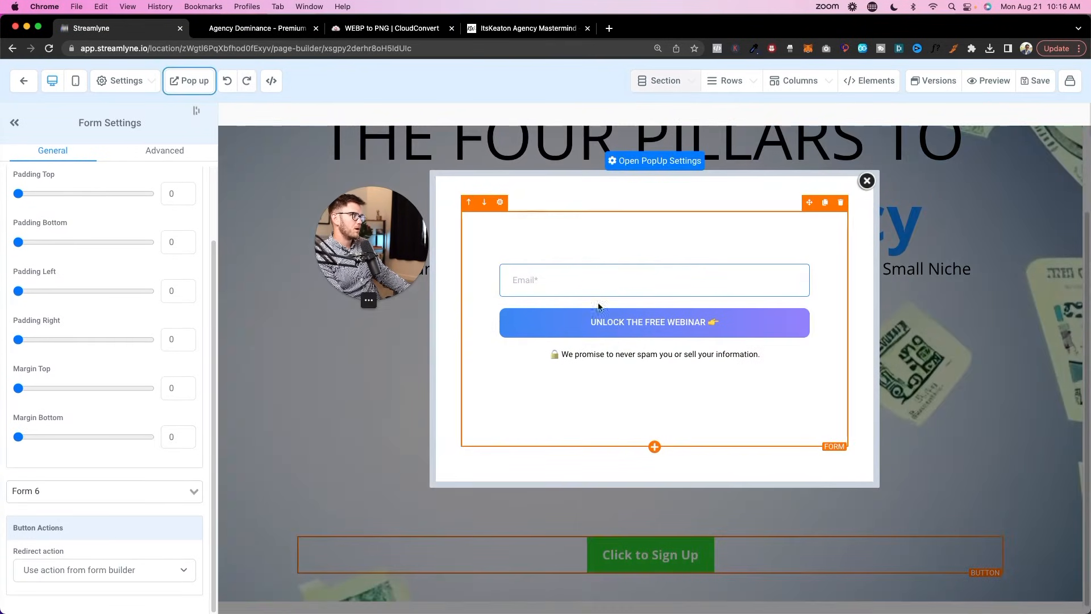
{"action": "left_click", "coordinate": [104, 569]}
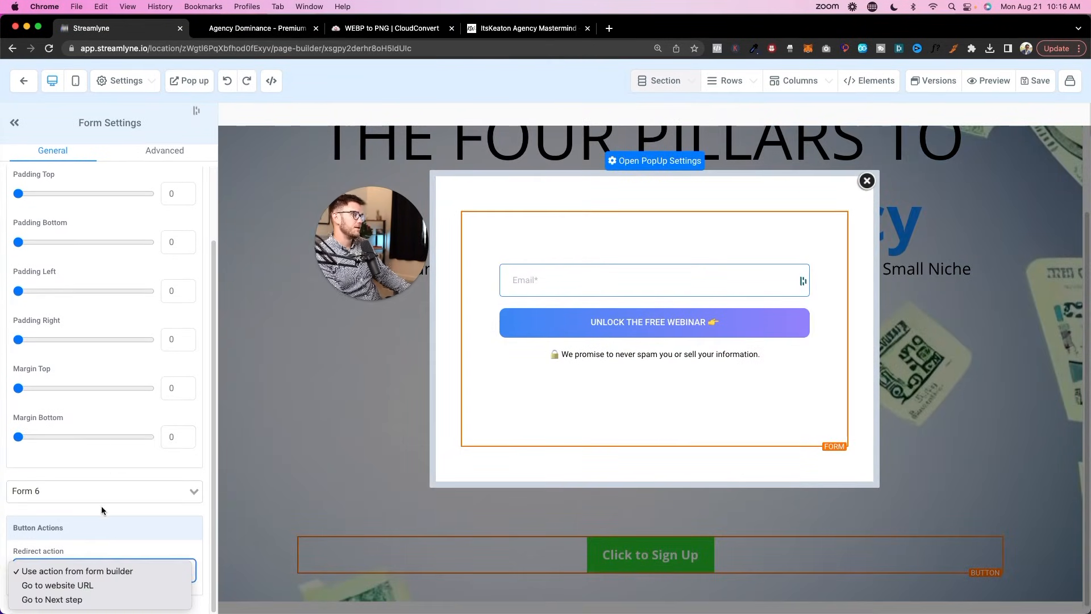
{"action": "left_click", "coordinate": [102, 600]}
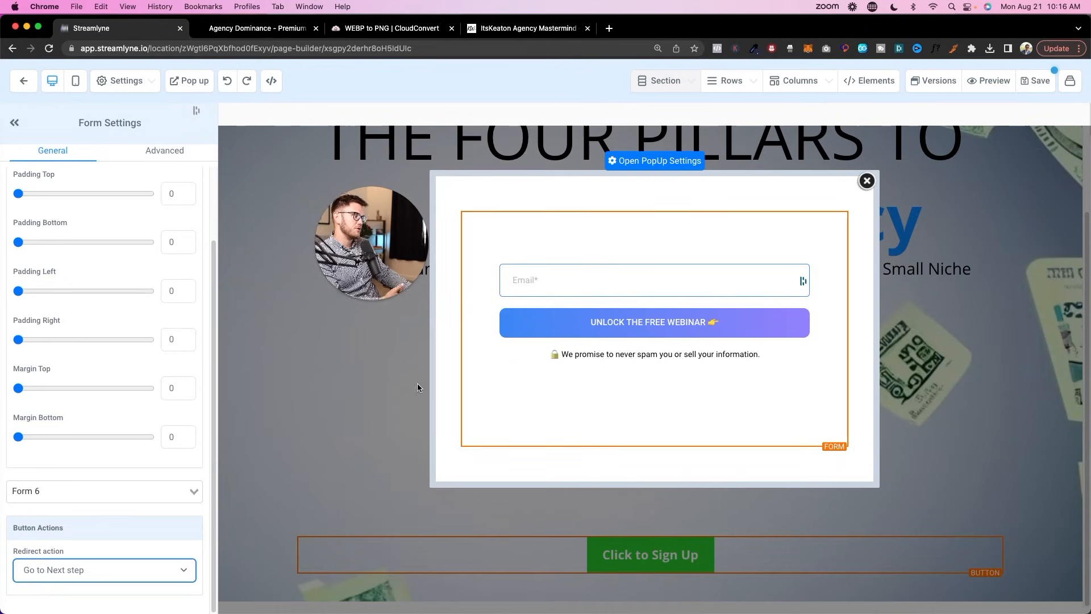
{"action": "left_click", "coordinate": [373, 384]}
{"action": "left_click_drag", "start_coordinate": [367, 264], "coordinate": [292, 208]}
{"action": "scroll", "coordinate": [287, 406], "scroll_direction": "down", "scroll_amount": 3}
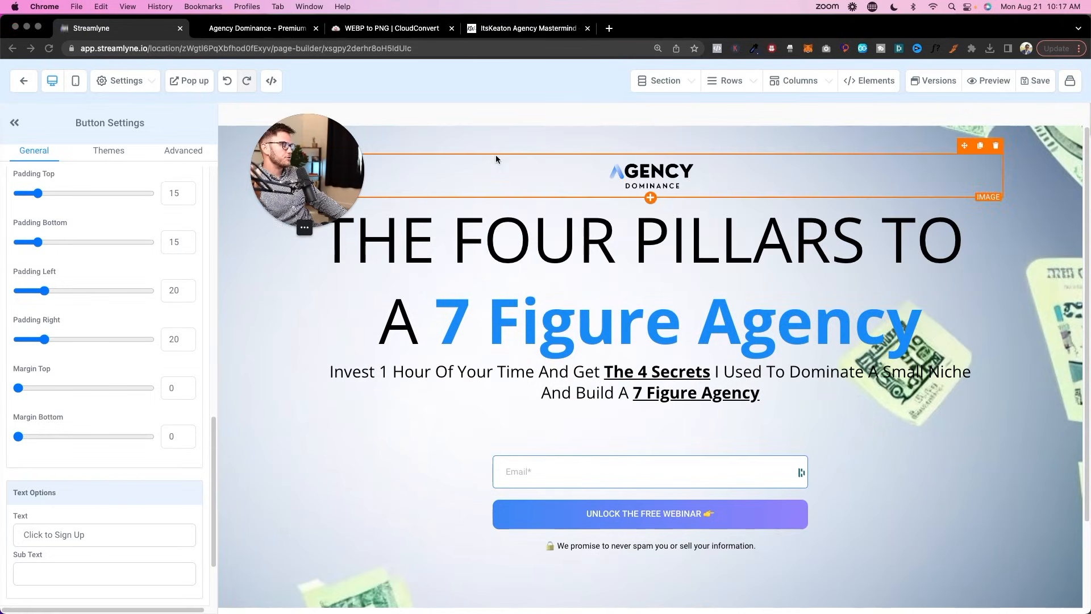
Switch the page builder to the funnel's Step 3 page and glance at the reference checkout page.
{"action": "left_click", "coordinate": [1073, 98]}
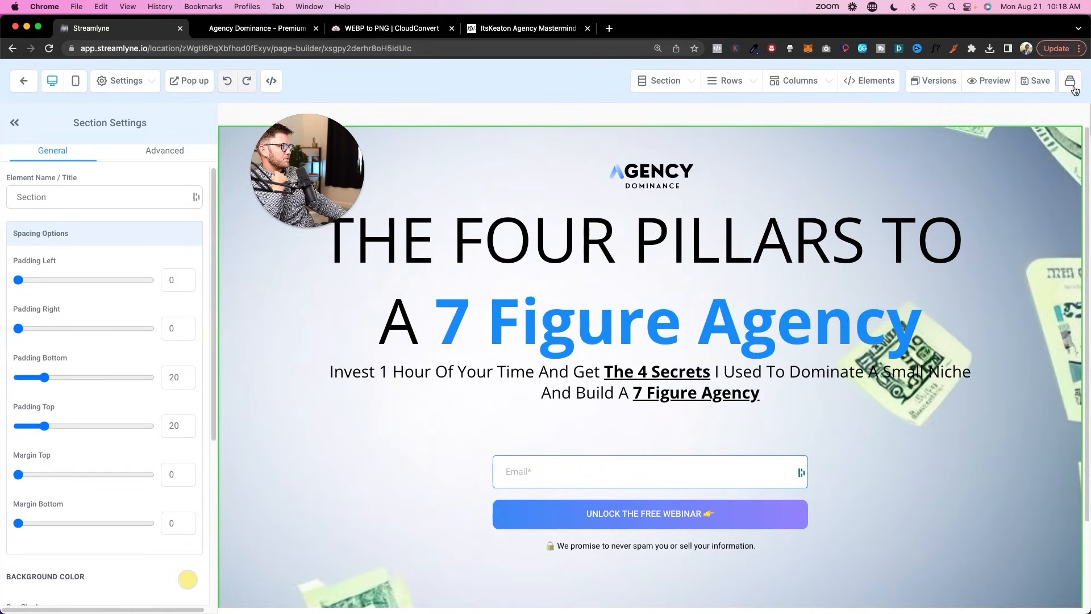
{"action": "left_click", "coordinate": [1071, 82]}
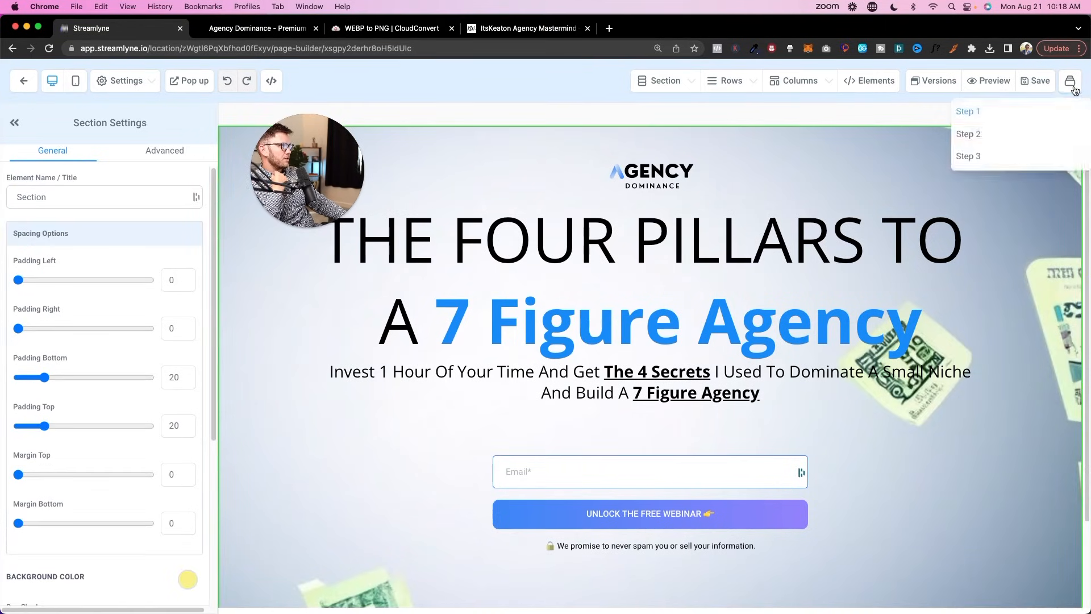
{"action": "left_click", "coordinate": [1000, 161]}
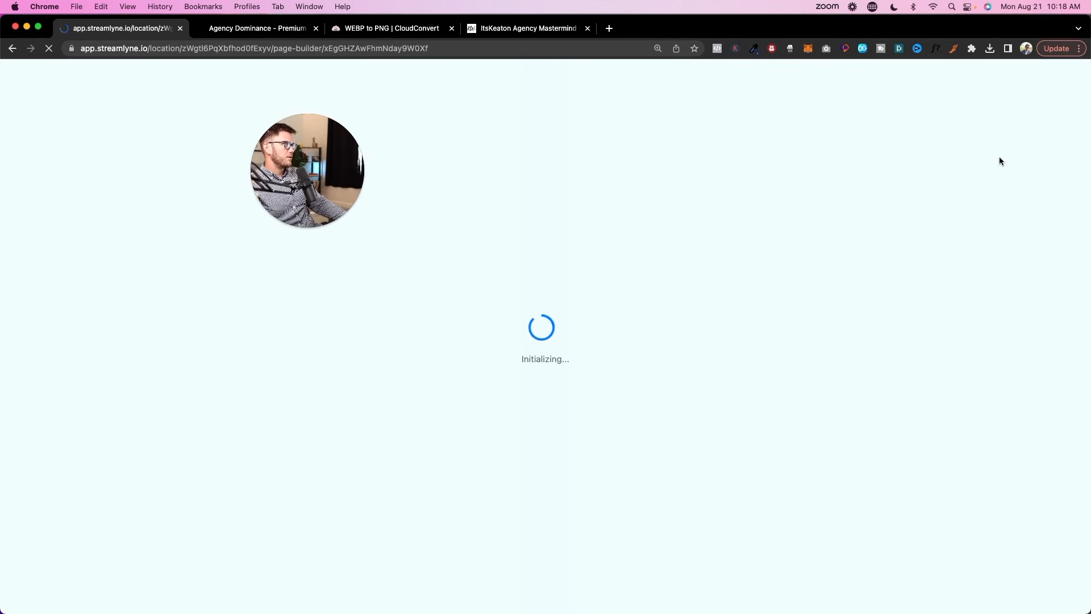
{"action": "left_click", "coordinate": [253, 29]}
{"action": "left_click", "coordinate": [113, 28]}
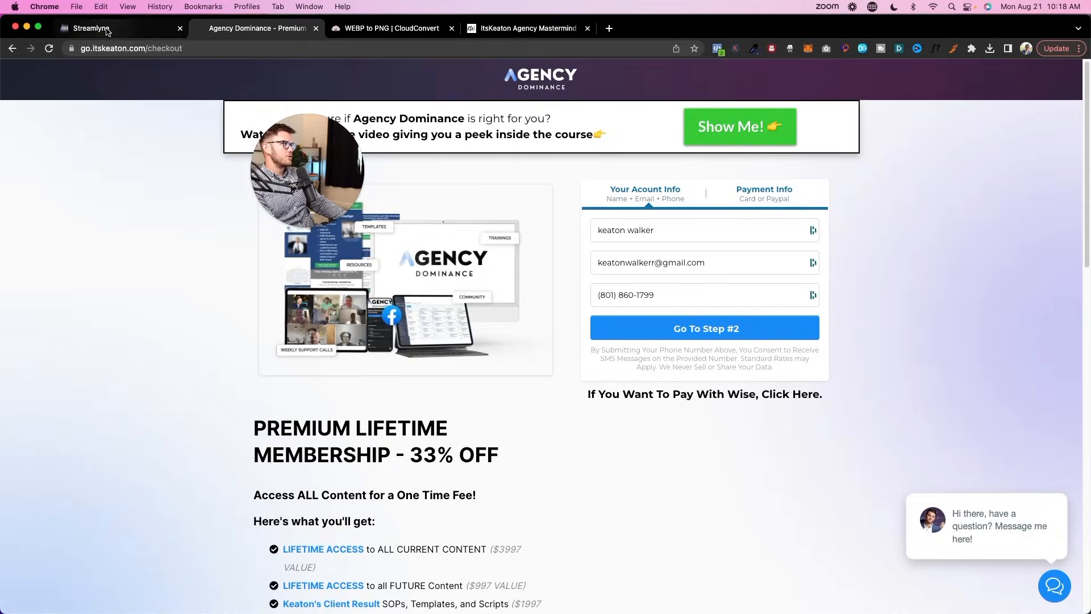
Add a wide section with a one-column row to the empty Step 3 page.
{"action": "left_click", "coordinate": [928, 315]}
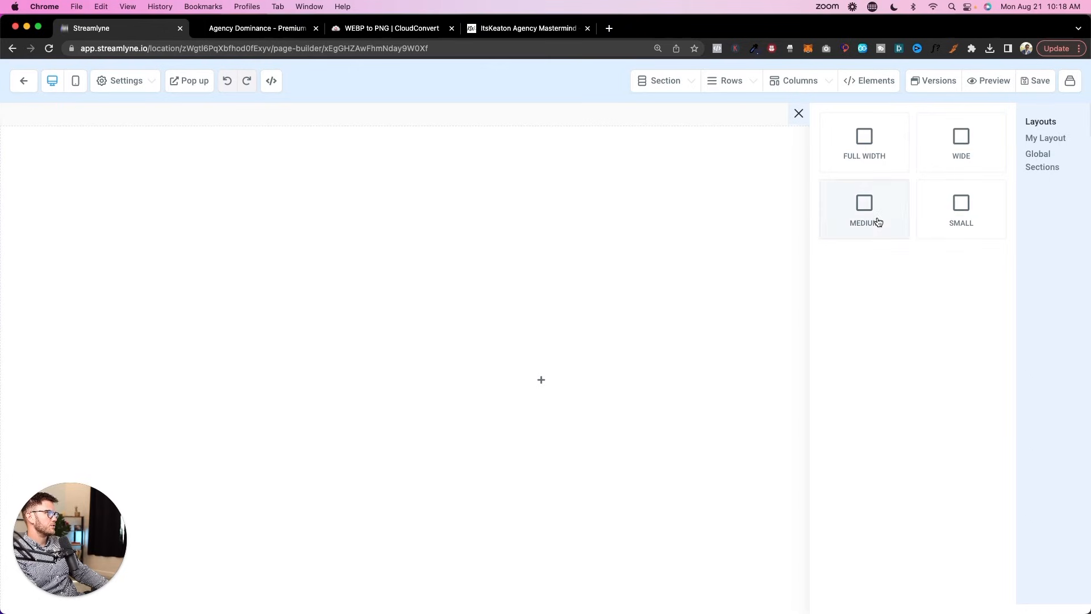
{"action": "left_click", "coordinate": [948, 156]}
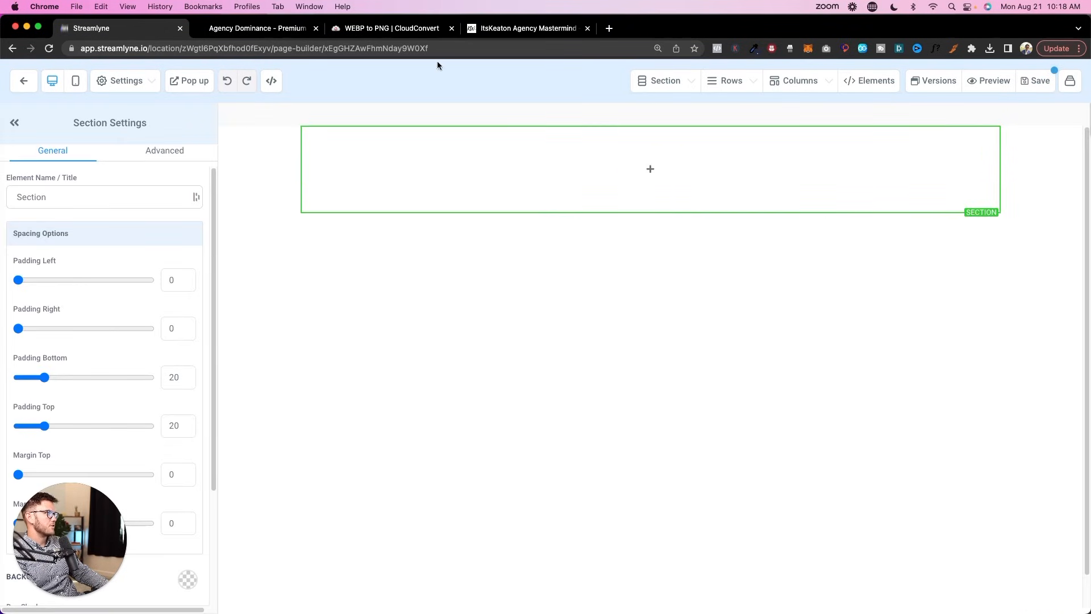
{"action": "left_click", "coordinate": [250, 29]}
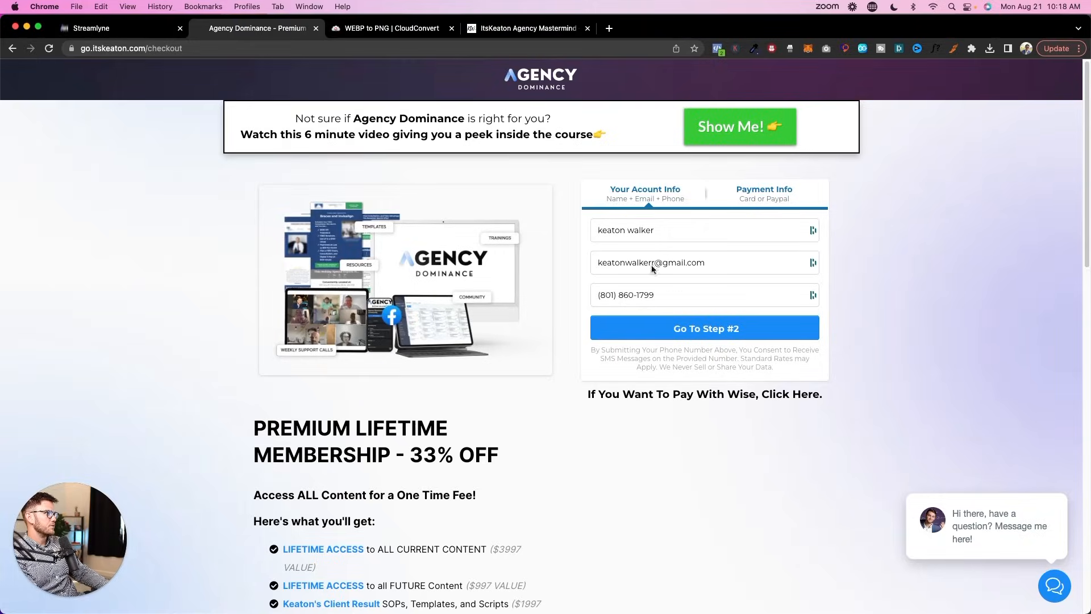
{"action": "left_click", "coordinate": [91, 29]}
{"action": "left_click", "coordinate": [650, 168]}
{"action": "left_click", "coordinate": [956, 196]}
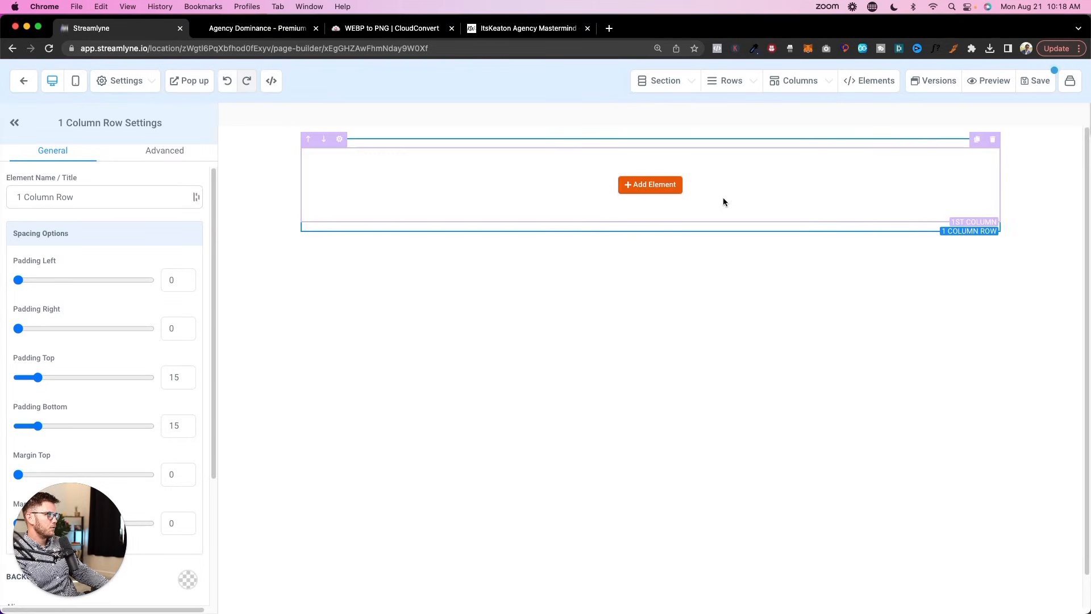
Add the Agency Dominance logo as an image element in the new row and set its width to 150 px.
{"action": "left_click", "coordinate": [651, 184]}
{"action": "left_click", "coordinate": [257, 28]}
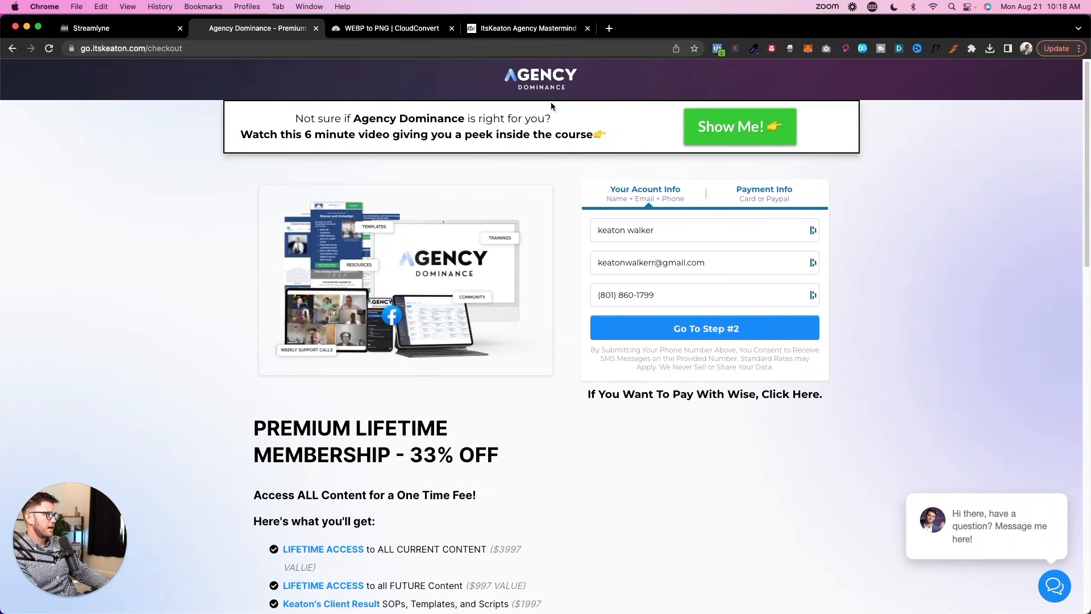
{"action": "scroll", "coordinate": [117, 152], "scroll_direction": "down", "scroll_amount": 10}
{"action": "scroll", "coordinate": [117, 146], "scroll_direction": "up", "scroll_amount": 10}
{"action": "scroll", "coordinate": [111, 94], "scroll_direction": "down", "scroll_amount": 1}
{"action": "left_click", "coordinate": [91, 28]}
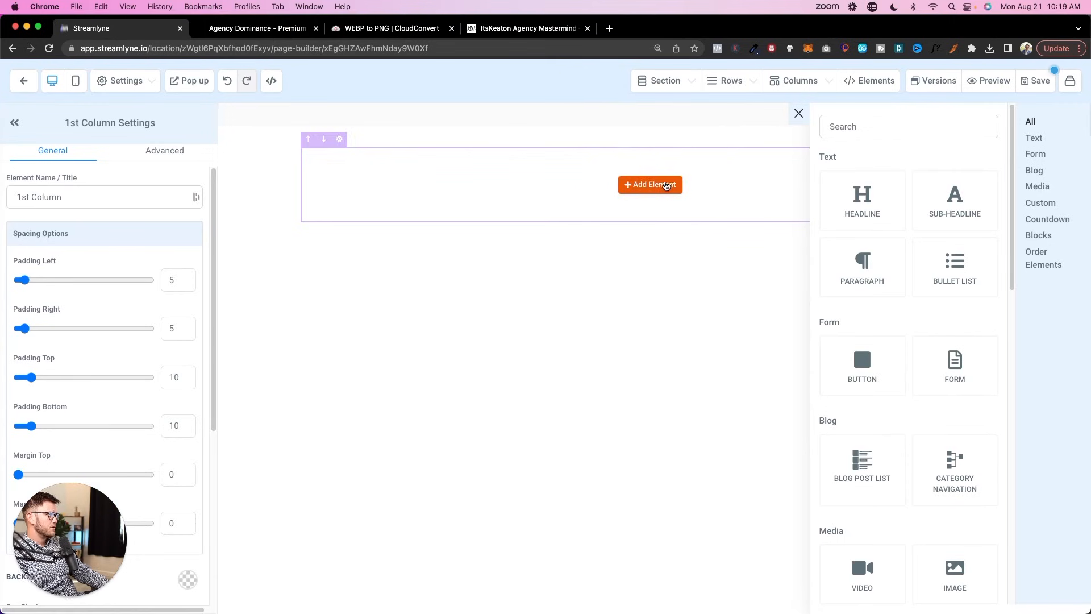
{"action": "left_click", "coordinate": [955, 574]}
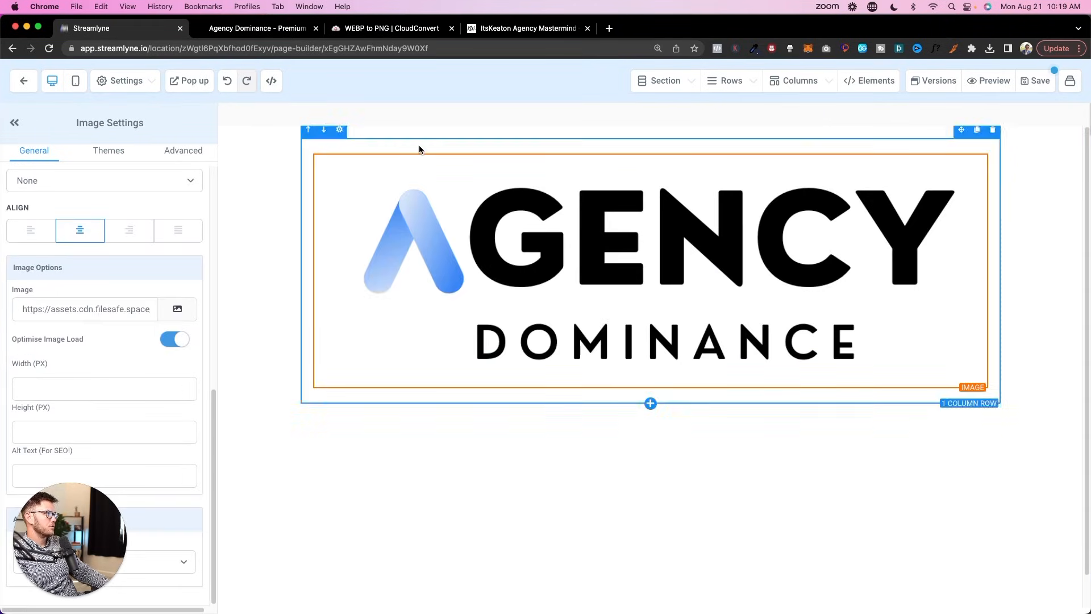
{"action": "left_click", "coordinate": [85, 389]}
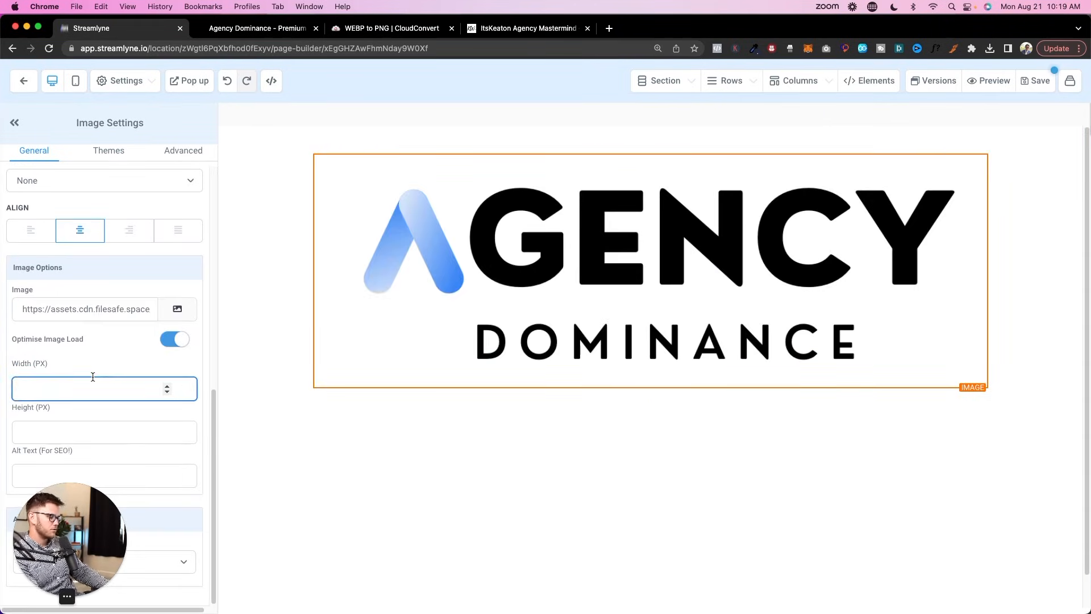
{"action": "type", "text": "150"}
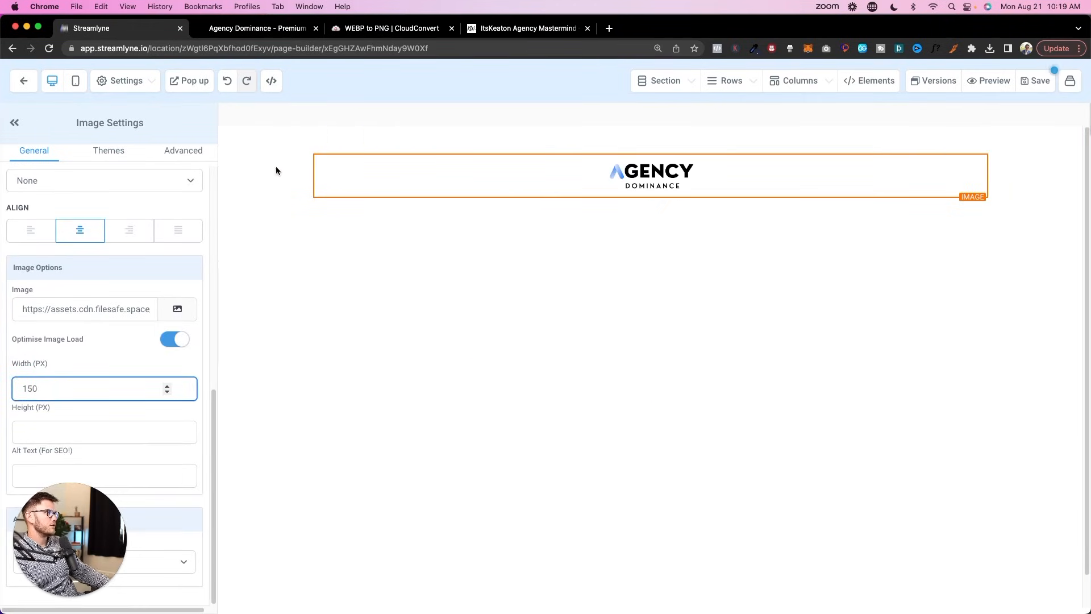
Set the logo section's background color to the medium purple-blue swatch.
{"action": "left_click", "coordinate": [309, 168]}
{"action": "left_click_drag", "start_coordinate": [27, 540], "coordinate": [97, 398]}
{"action": "scroll", "coordinate": [92, 219], "scroll_direction": "up", "scroll_amount": 3}
{"action": "scroll", "coordinate": [93, 219], "scroll_direction": "down", "scroll_amount": 3}
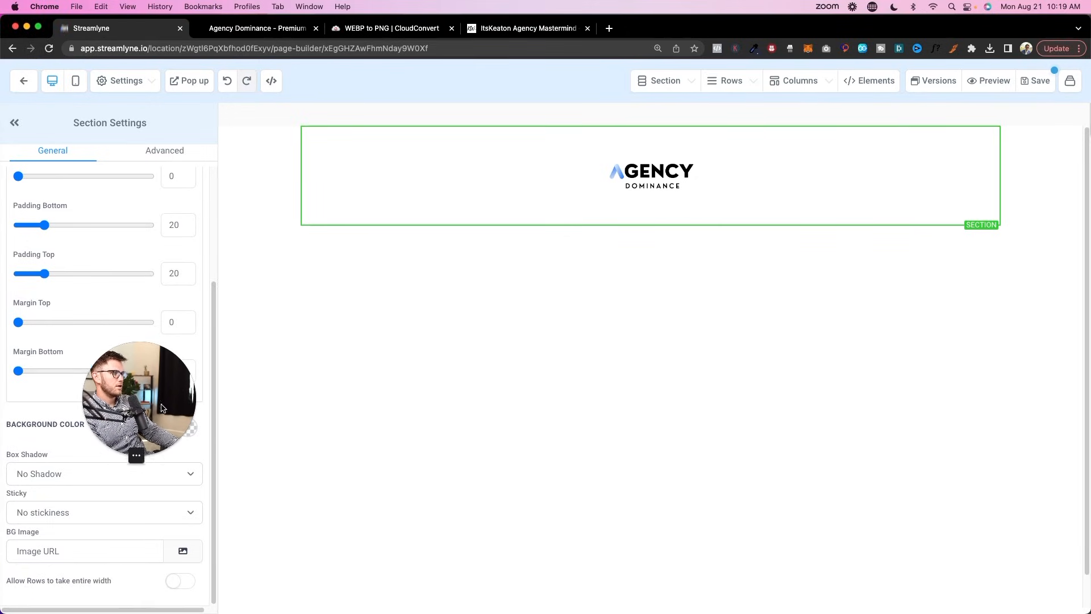
{"action": "left_click_drag", "start_coordinate": [168, 424], "coordinate": [98, 327]}
{"action": "left_click", "coordinate": [187, 427]}
{"action": "left_click", "coordinate": [87, 479]}
{"action": "left_click_drag", "start_coordinate": [86, 310], "coordinate": [85, 533]}
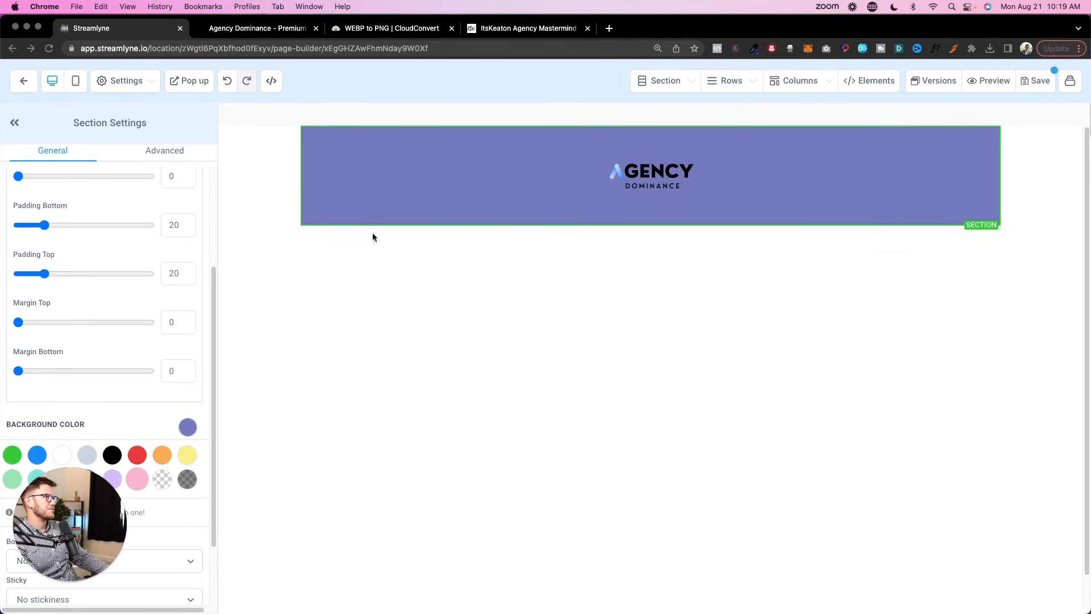
{"action": "scroll", "coordinate": [328, 279], "scroll_direction": "down", "scroll_amount": 1}
{"action": "scroll", "coordinate": [365, 215], "scroll_direction": "up", "scroll_amount": 1}
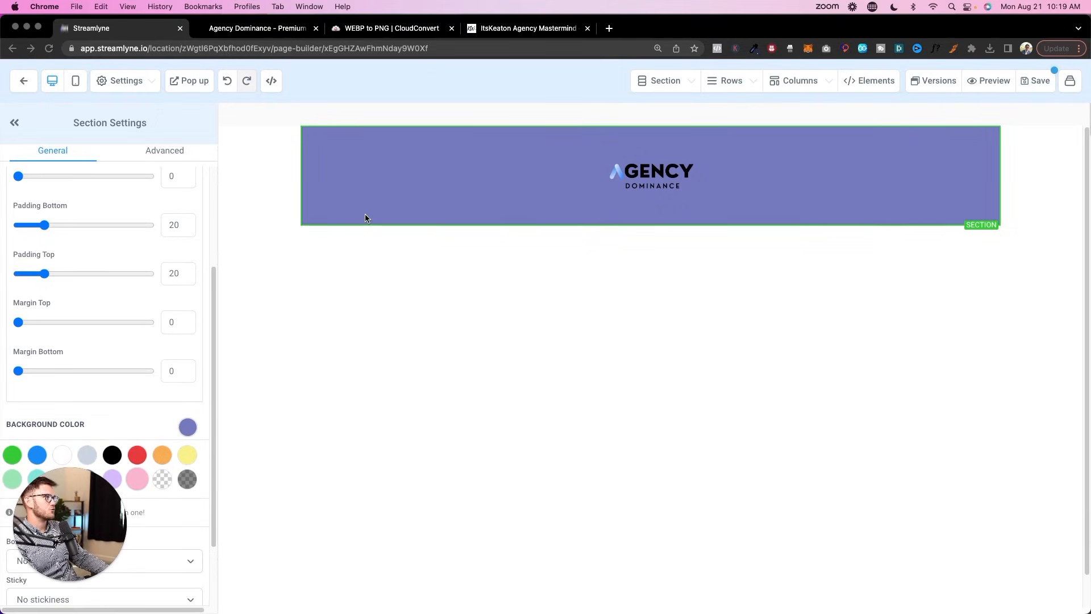
Compare the logo section's width with the header on the reference checkout page and return to the Streamlyne builder.
{"action": "left_click", "coordinate": [319, 211]}
{"action": "left_click", "coordinate": [269, 26]}
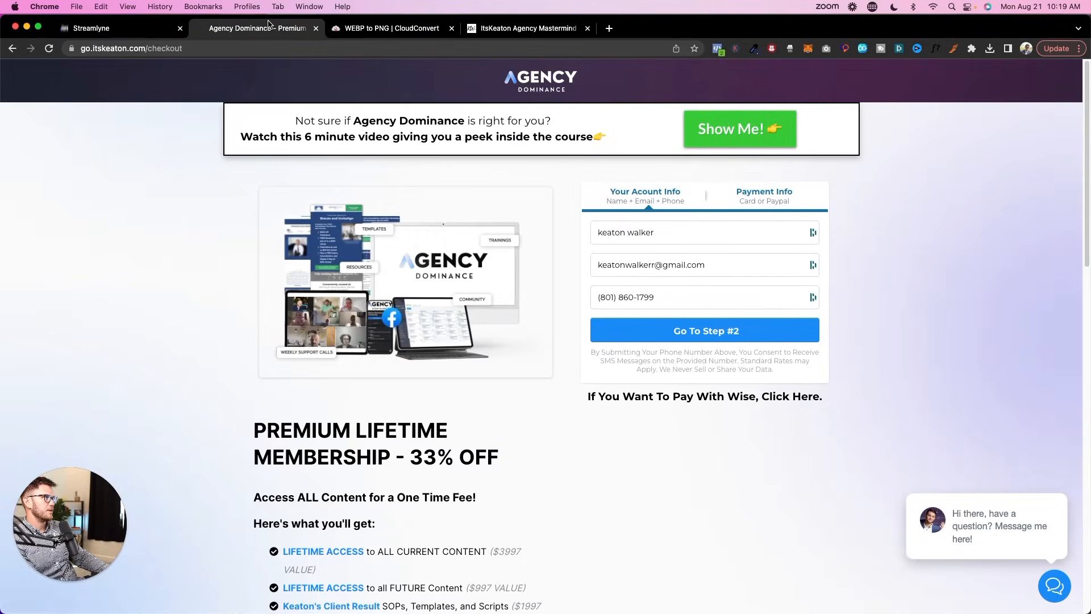
{"action": "left_click", "coordinate": [134, 29]}
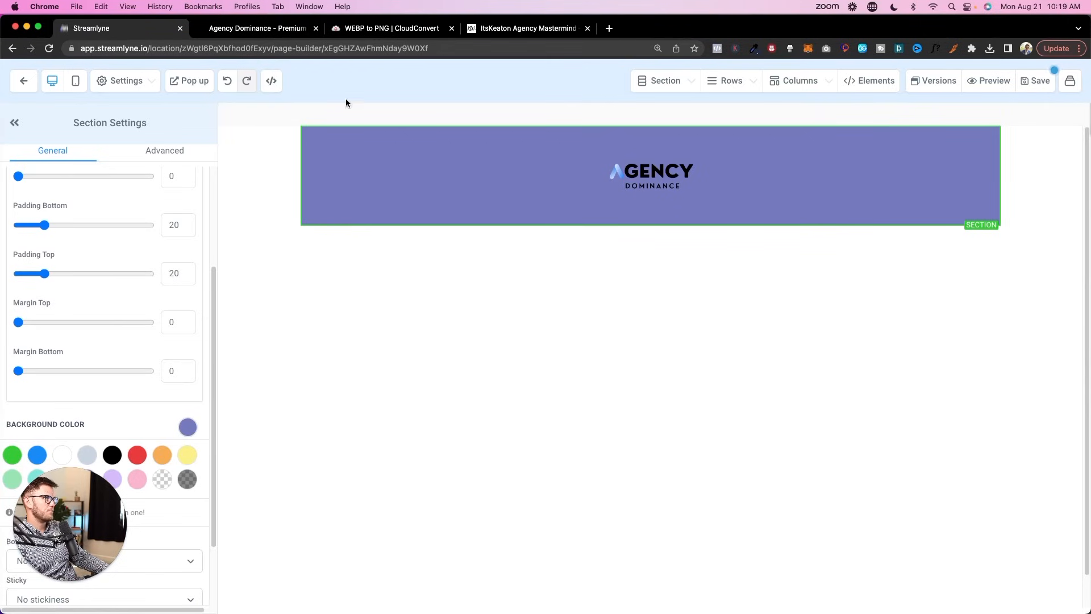
Add a full-width section below the header, move the logo row into it and delete the emptied wide section.
{"action": "left_click", "coordinate": [651, 226]}
{"action": "left_click", "coordinate": [880, 154]}
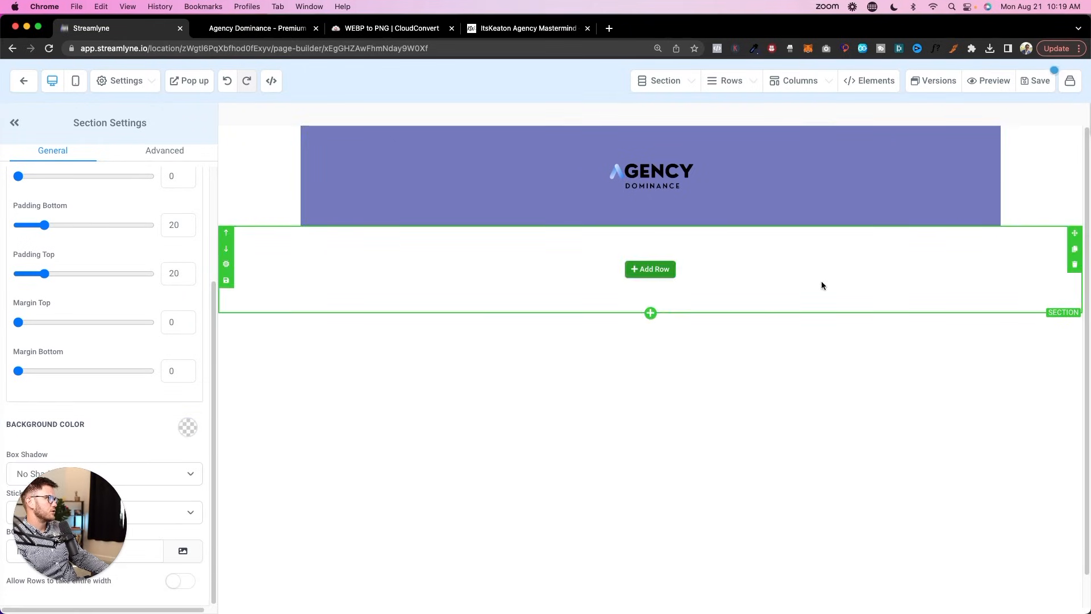
{"action": "left_click_drag", "start_coordinate": [960, 130], "coordinate": [950, 245]}
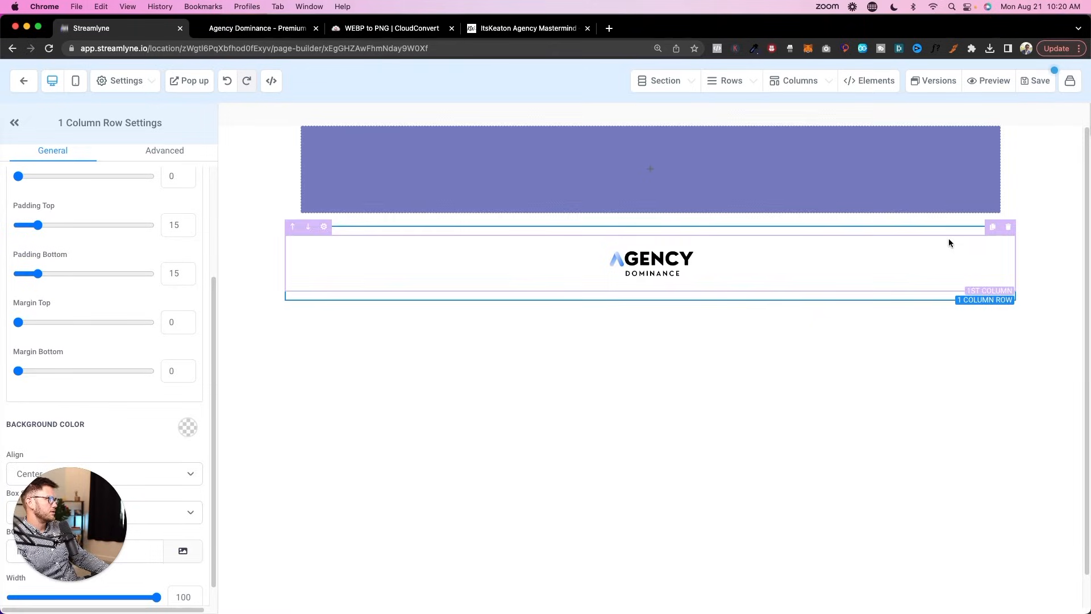
{"action": "left_click", "coordinate": [992, 164]}
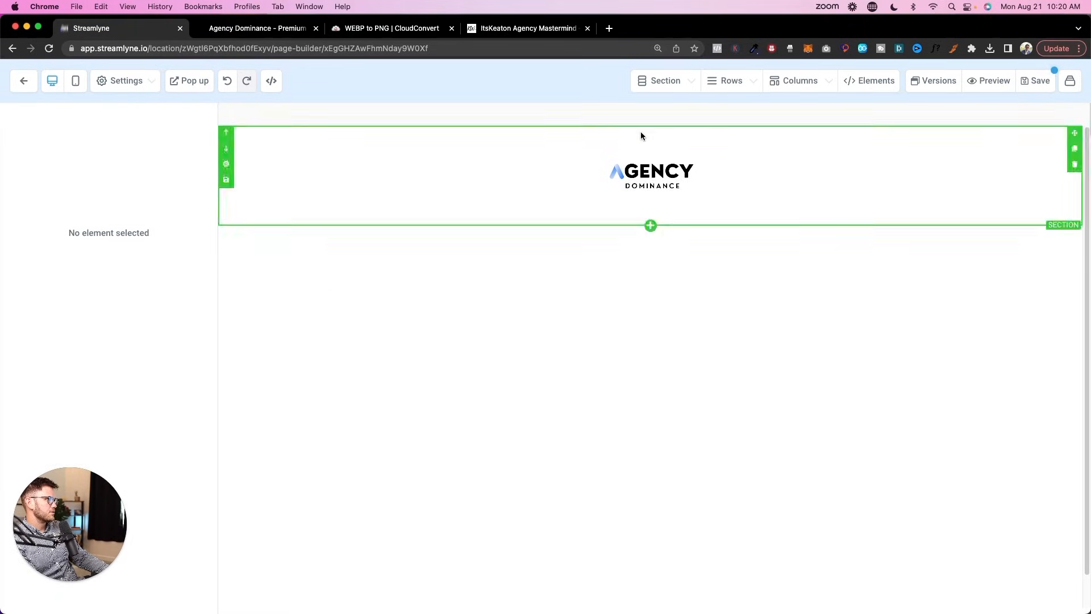
Set the full-width logo section's background color to the bright blue swatch.
{"action": "left_click", "coordinate": [547, 129]}
{"action": "scroll", "coordinate": [113, 488], "scroll_direction": "down", "scroll_amount": 5}
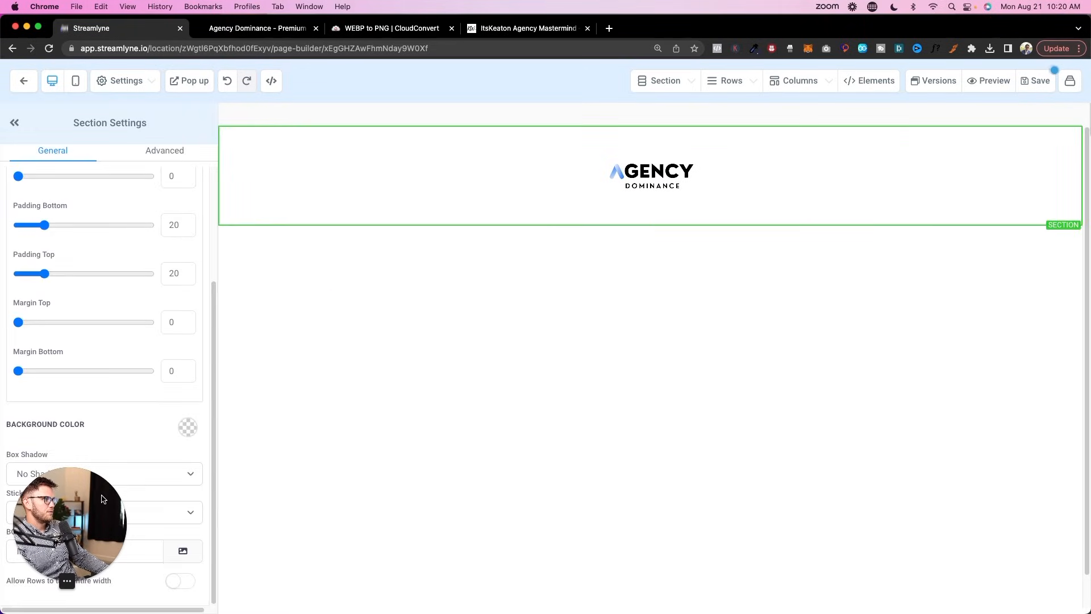
{"action": "left_click", "coordinate": [187, 438]}
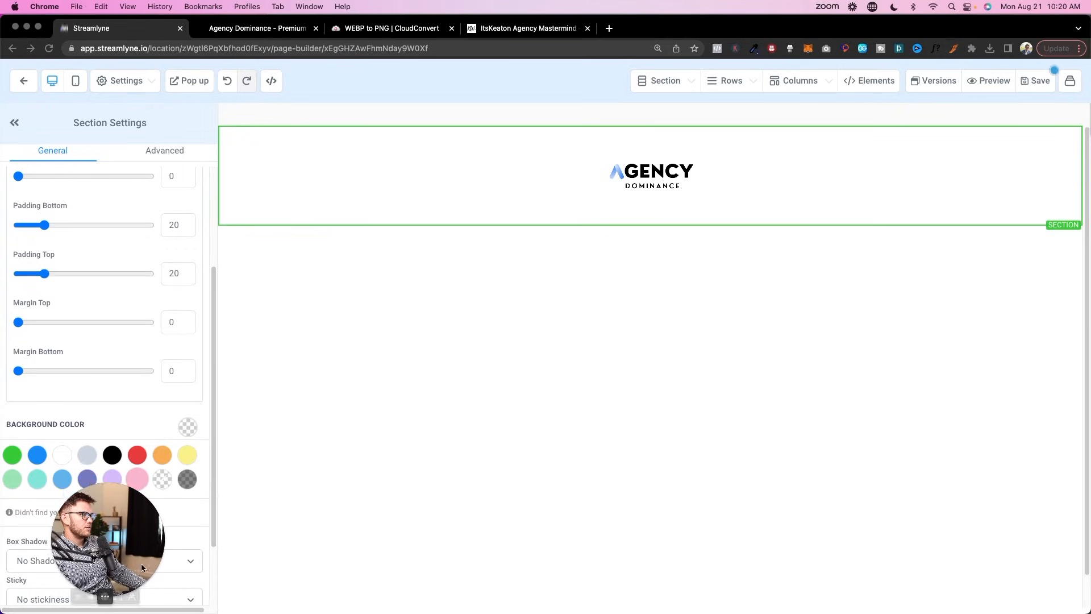
{"action": "left_click", "coordinate": [62, 479]}
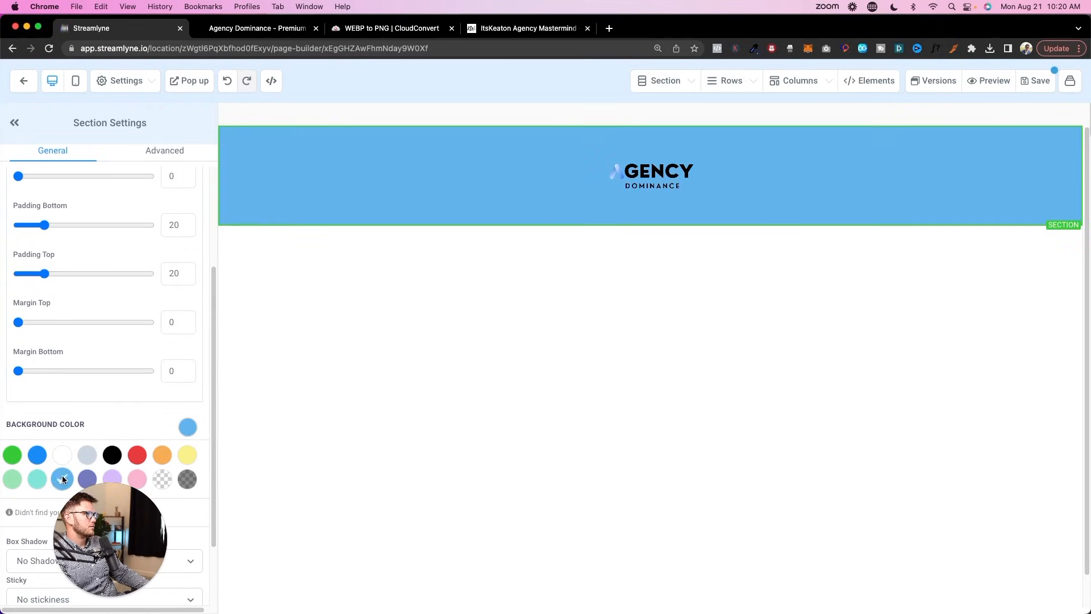
{"action": "left_click", "coordinate": [37, 454]}
Set the header section's top and bottom padding to 0.
{"action": "scroll", "coordinate": [97, 426], "scroll_direction": "up", "scroll_amount": 3}
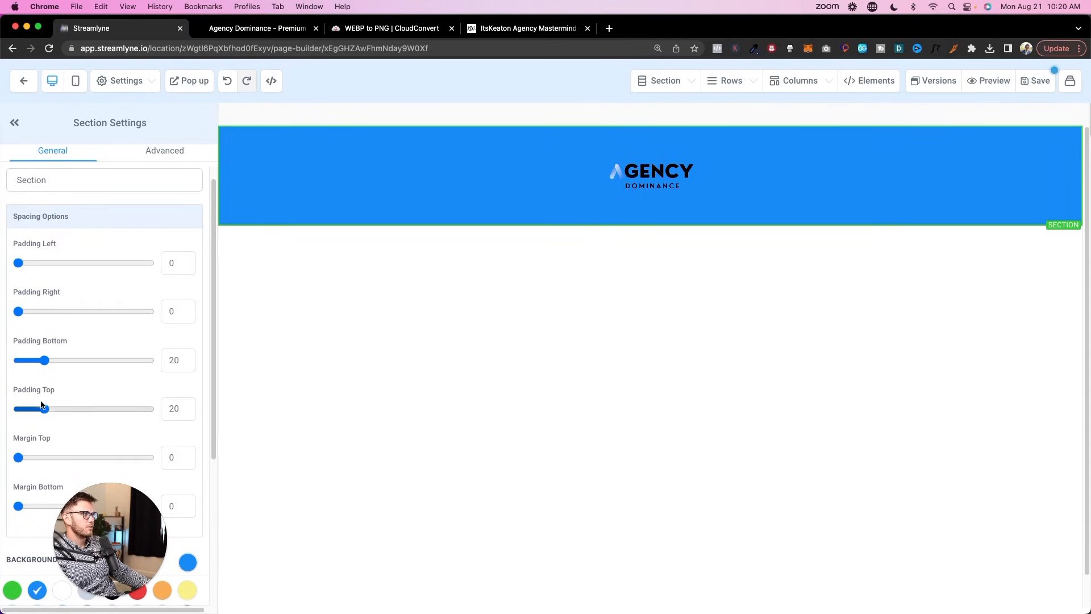
{"action": "left_click_drag", "start_coordinate": [44, 408], "coordinate": [2, 417]}
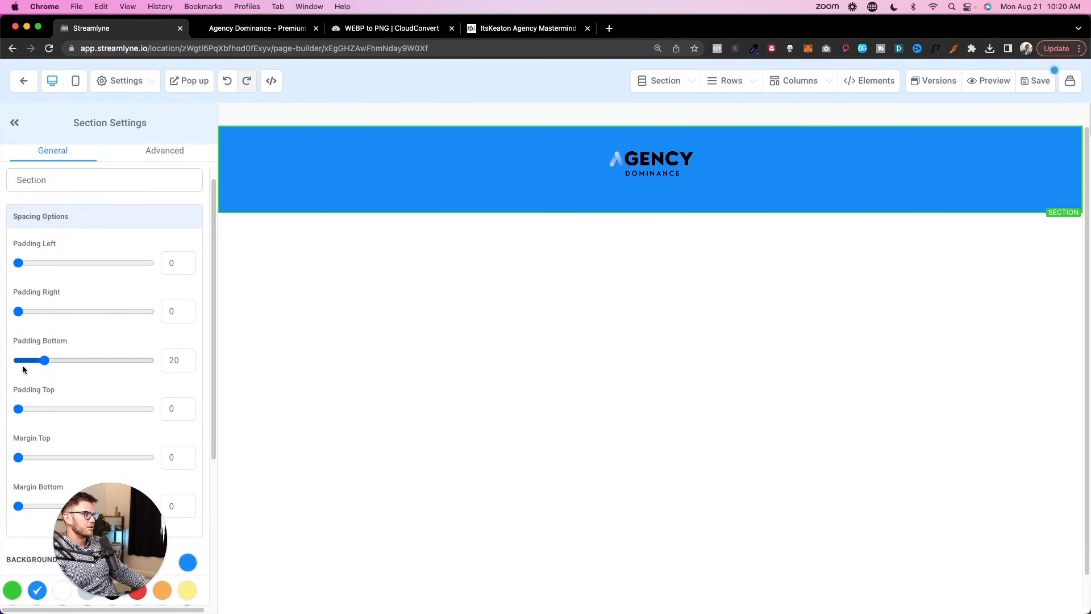
{"action": "left_click_drag", "start_coordinate": [44, 360], "coordinate": [12, 362]}
{"action": "scroll", "coordinate": [110, 342], "scroll_direction": "down", "scroll_amount": 4}
{"action": "left_click_drag", "start_coordinate": [119, 555], "coordinate": [171, 325]}
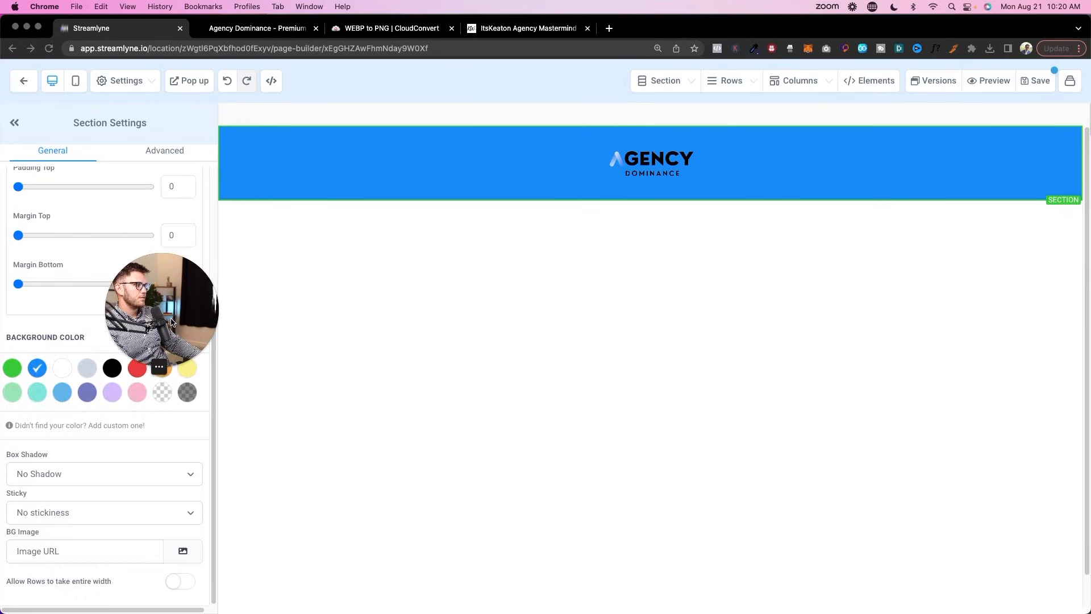
{"action": "scroll", "coordinate": [113, 341], "scroll_direction": "up", "scroll_amount": 4}
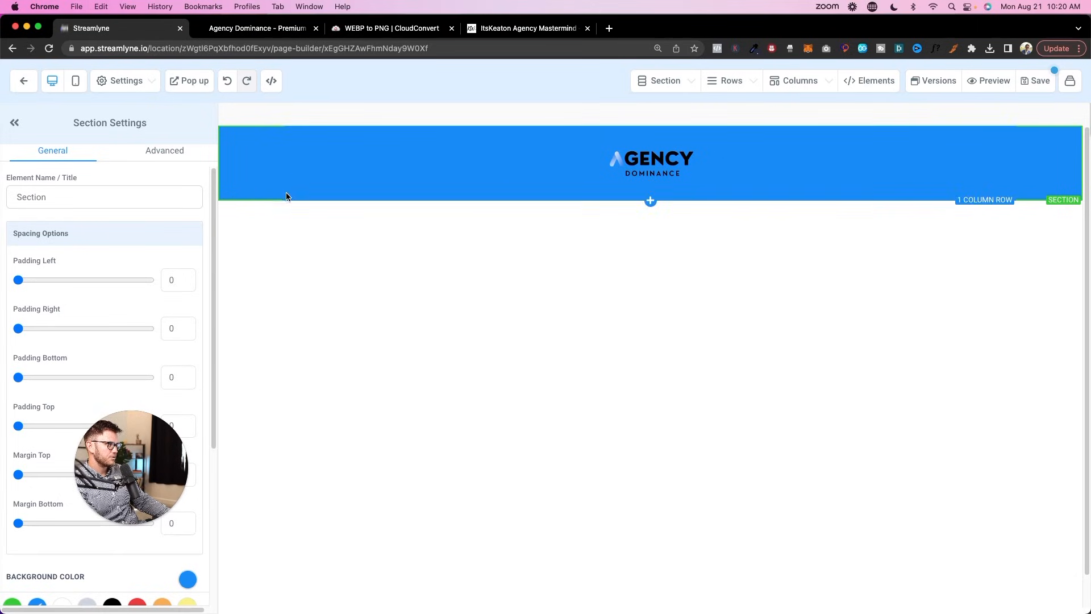
Reduce the top and bottom padding to 0 on both the header's column and its logo image.
{"action": "left_click", "coordinate": [386, 140]}
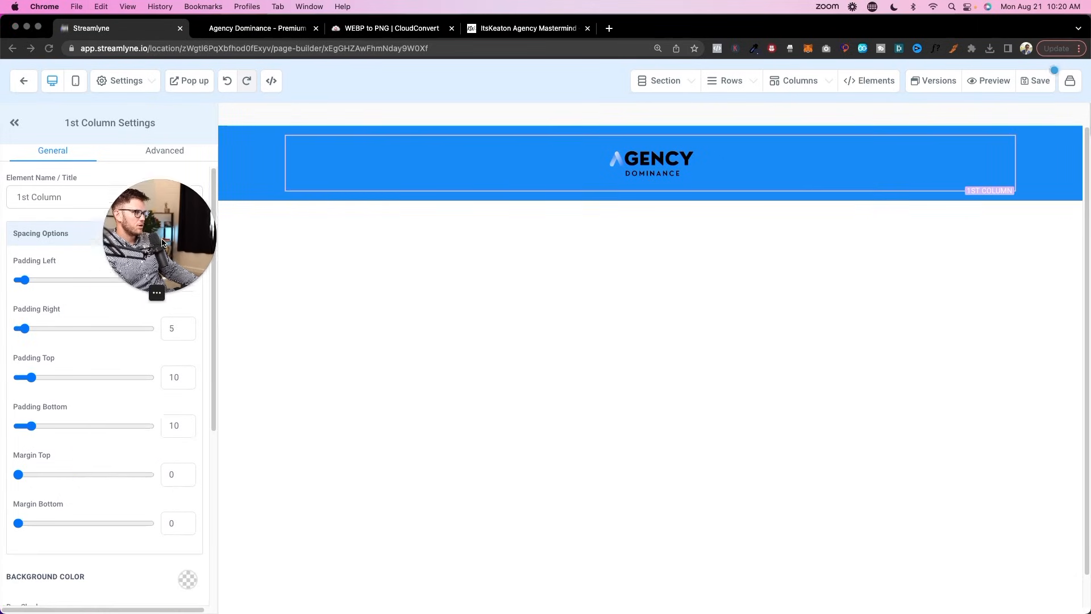
{"action": "left_click_drag", "start_coordinate": [33, 426], "coordinate": [12, 426]}
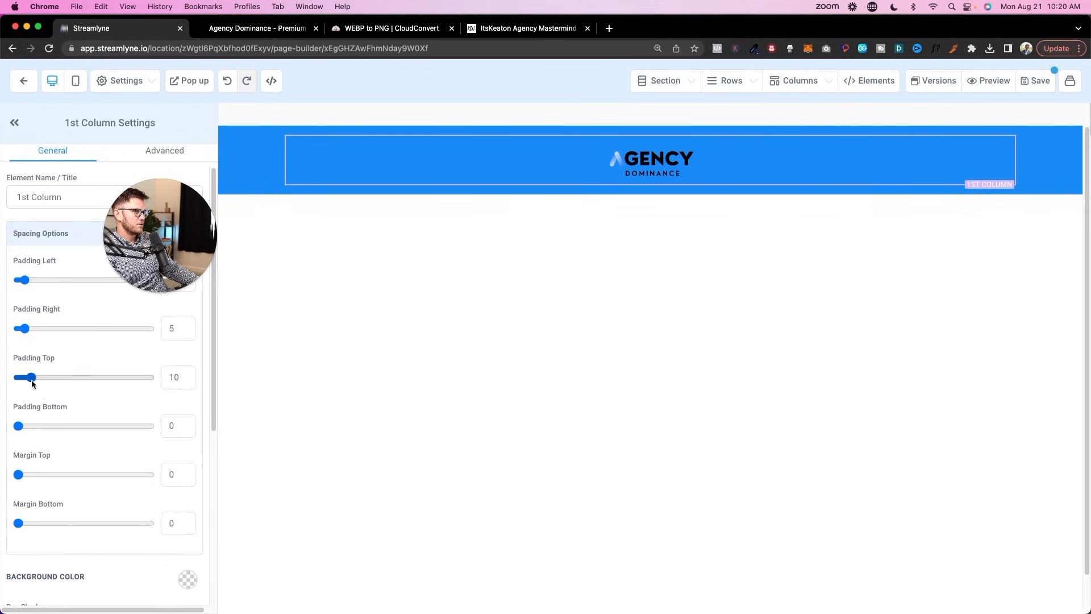
{"action": "left_click", "coordinate": [432, 162]}
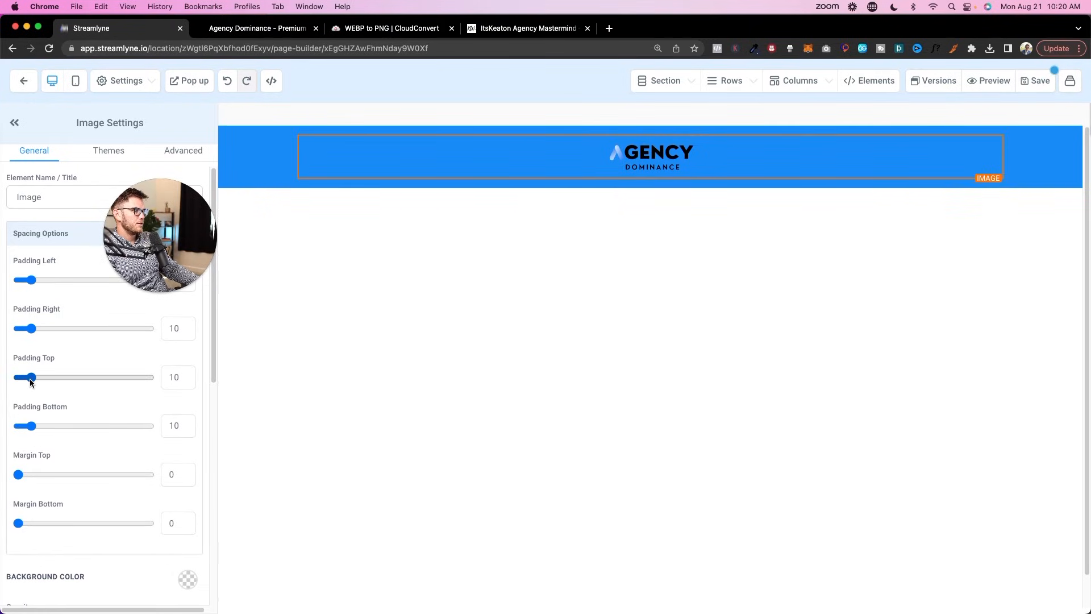
{"action": "left_click_drag", "start_coordinate": [31, 377], "coordinate": [13, 380]}
{"action": "left_click_drag", "start_coordinate": [28, 426], "coordinate": [12, 427]}
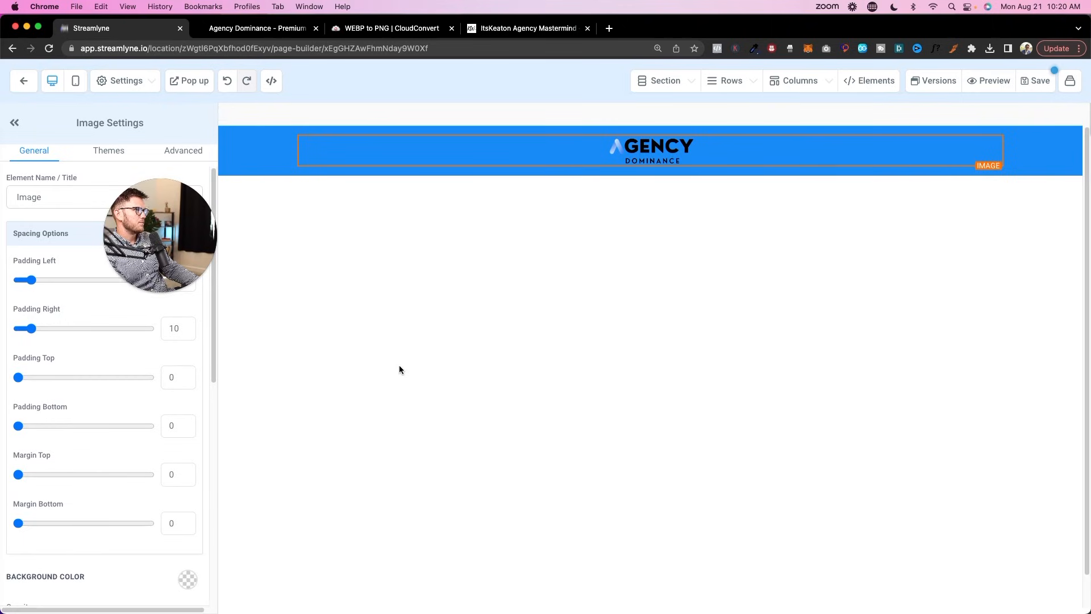
Save the page, check the layout below the header on the reference checkout page, and return to the builder.
{"action": "left_click", "coordinate": [1029, 82]}
{"action": "left_click", "coordinate": [832, 113]}
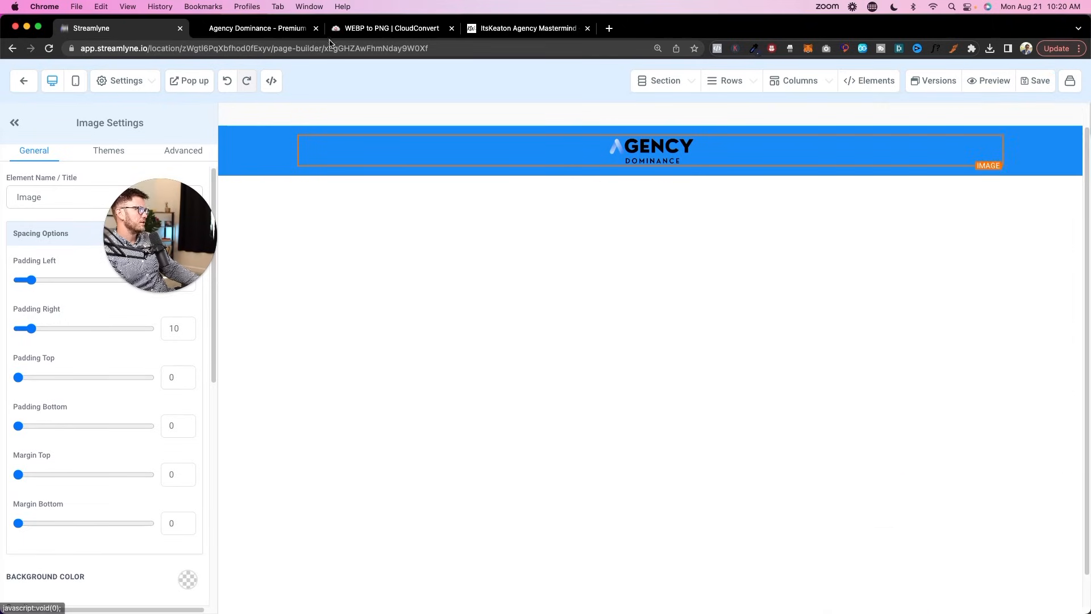
{"action": "left_click", "coordinate": [221, 28]}
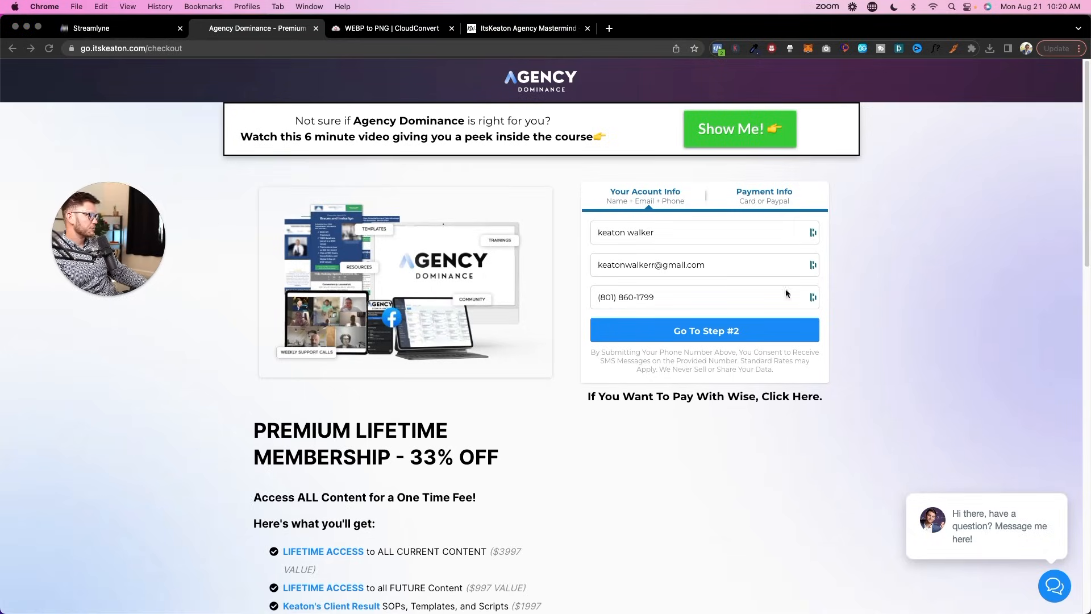
{"action": "left_click", "coordinate": [168, 27]}
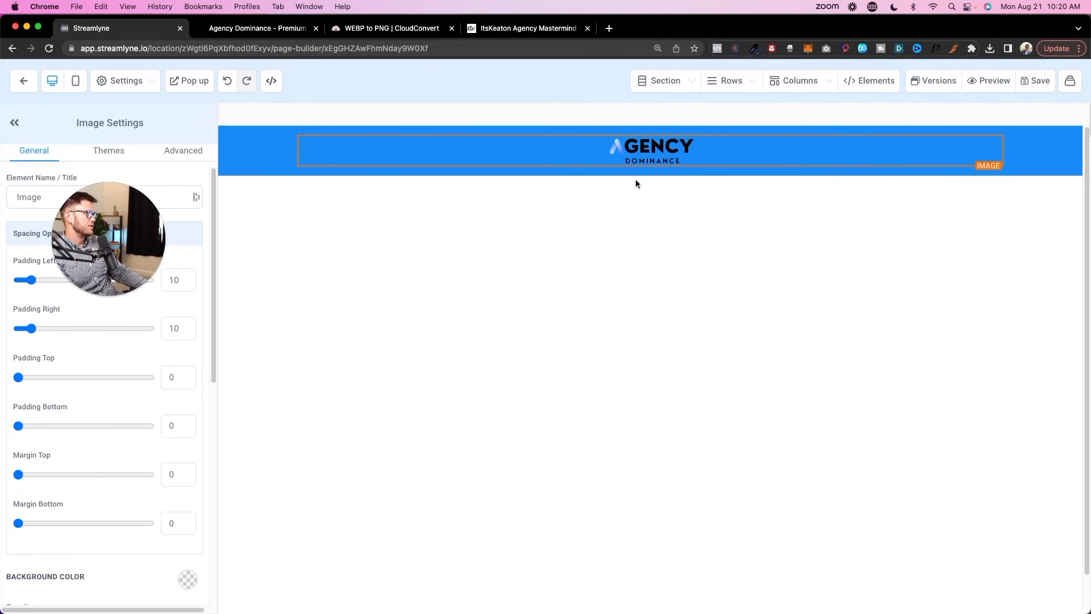
Add a wide section with a two-column row below the blue logo header.
{"action": "left_click", "coordinate": [224, 174]}
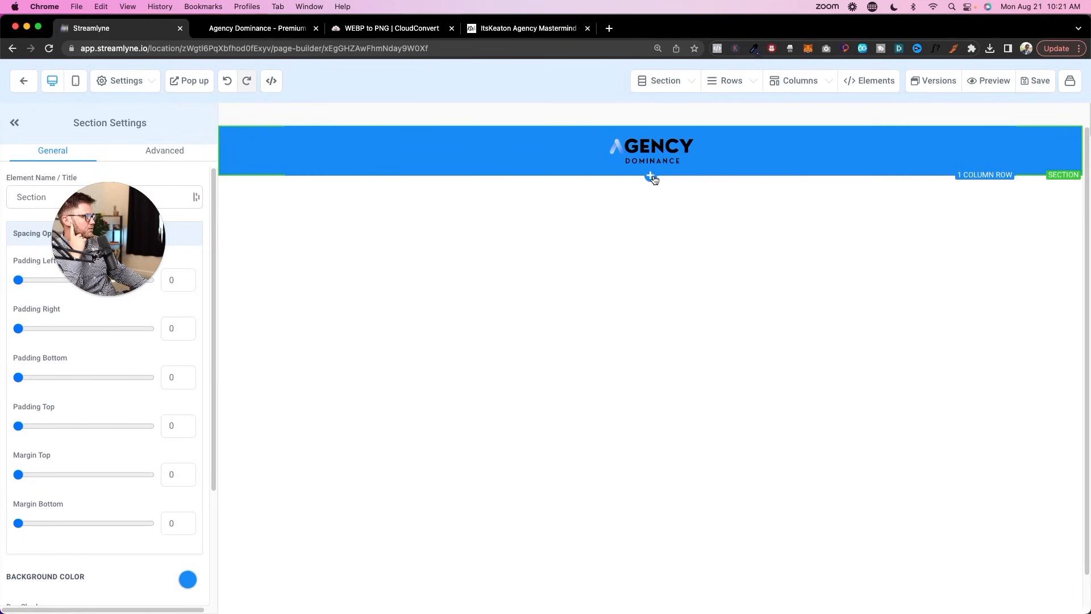
{"action": "left_click", "coordinate": [665, 80]}
{"action": "left_click", "coordinate": [616, 117]}
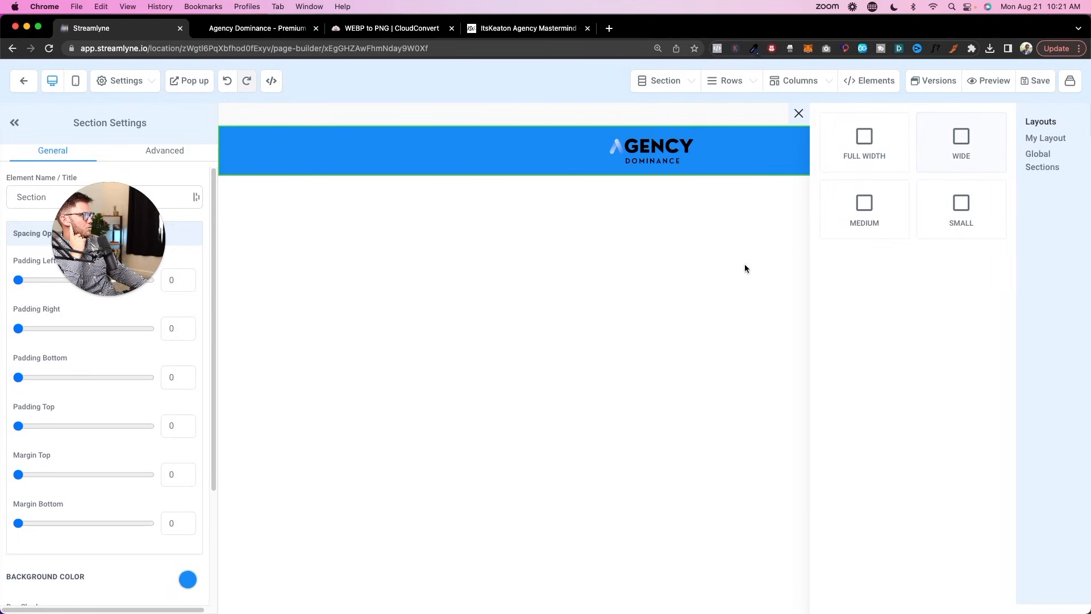
{"action": "left_click", "coordinate": [980, 152]}
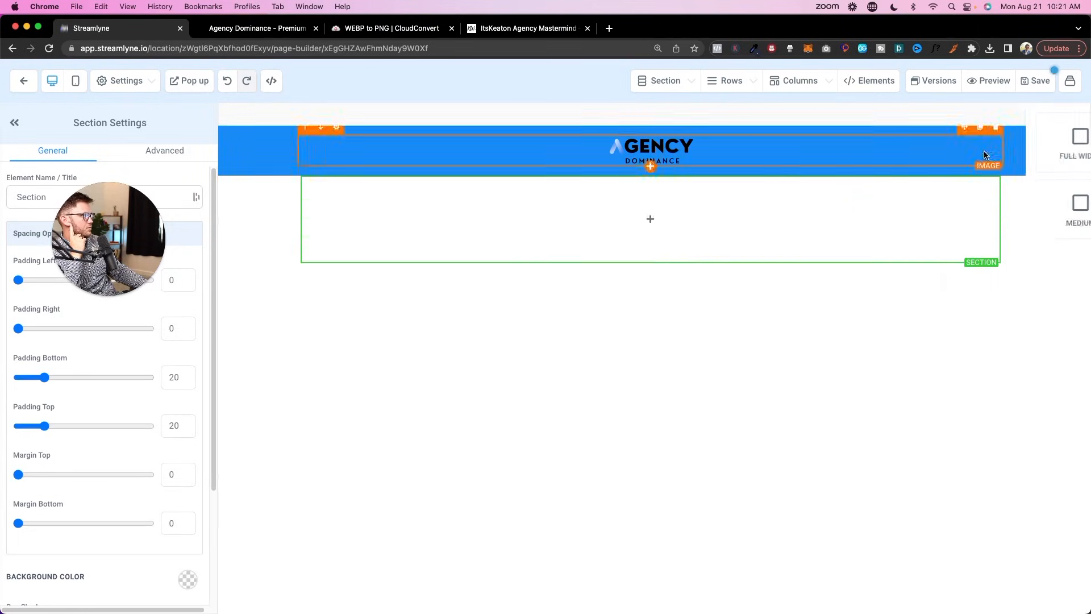
{"action": "left_click", "coordinate": [649, 219]}
{"action": "left_click", "coordinate": [1008, 180]}
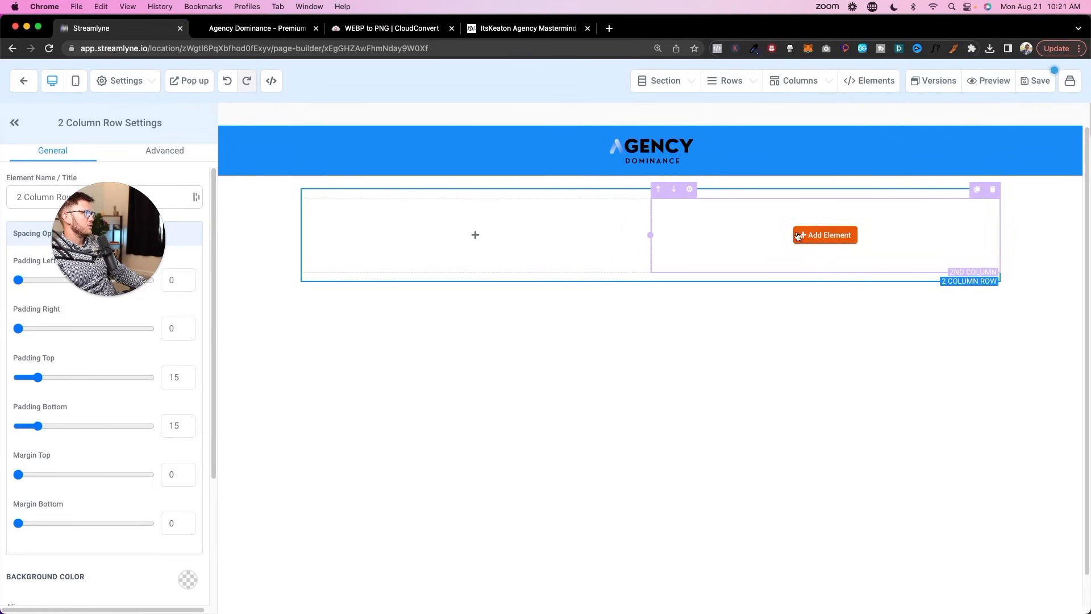
Check the reference checkout layout and add an image element to the first column of the new row.
{"action": "key", "text": "ctrl+Tab"}
{"action": "left_click", "coordinate": [128, 29]}
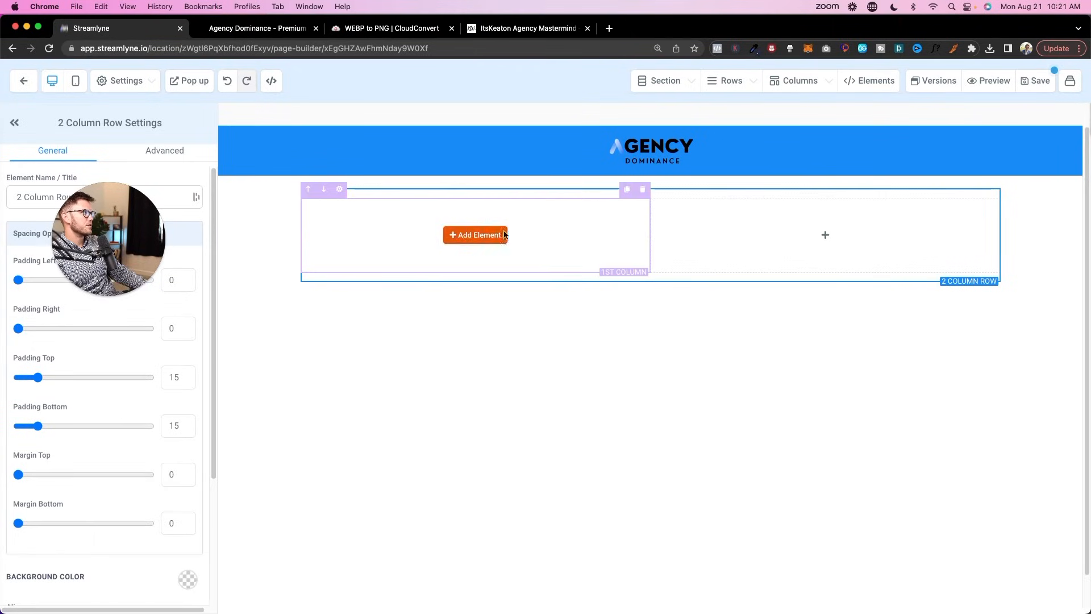
{"action": "left_click", "coordinate": [472, 235]}
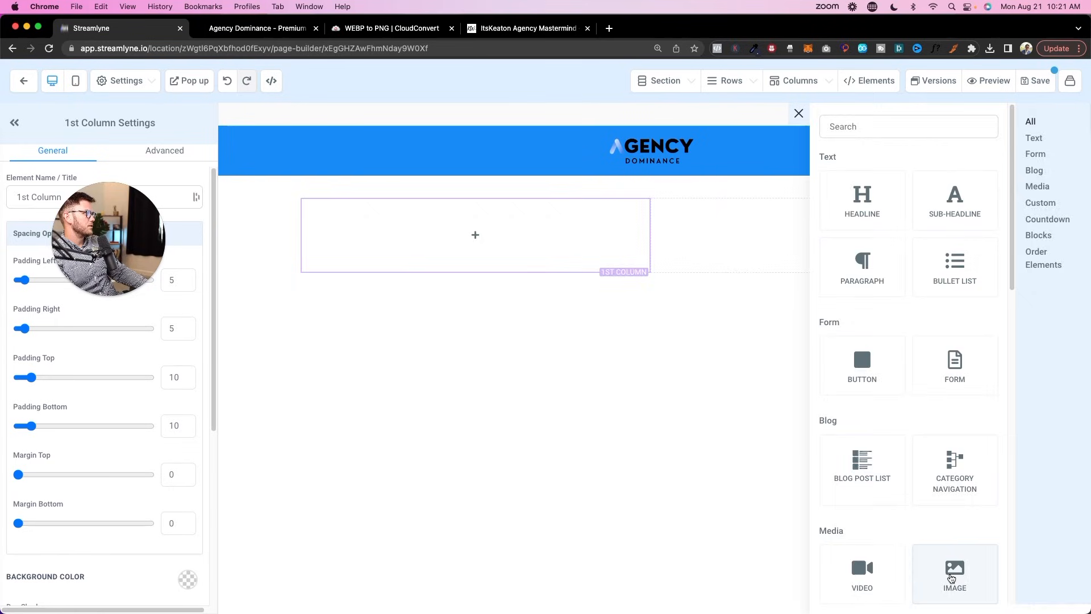
{"action": "left_click", "coordinate": [954, 574]}
Search the element library for "ord" to find an order form for the second column.
{"action": "left_click", "coordinate": [813, 303]}
{"action": "left_click", "coordinate": [852, 127]}
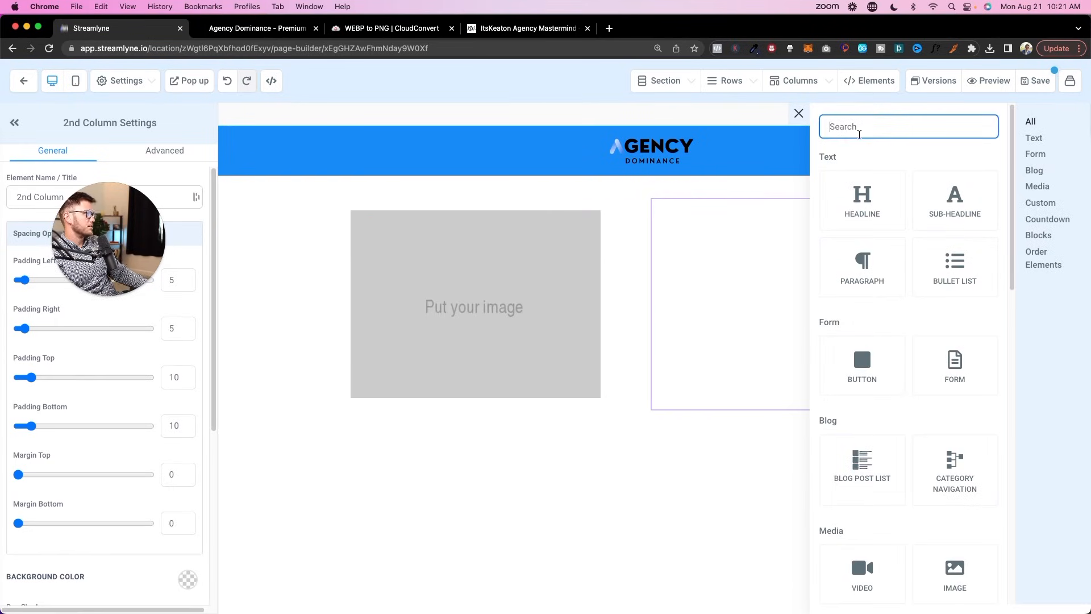
{"action": "type", "text": "ord"}
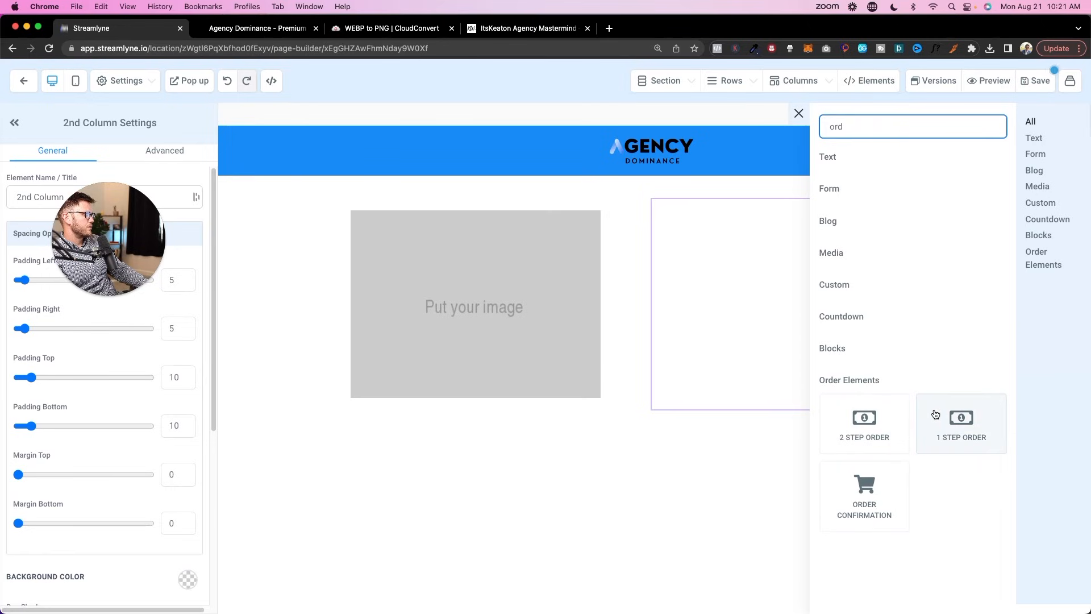
Go through the account info and payment info steps of the reference checkout's order form, then return to the builder.
{"action": "left_click", "coordinate": [224, 30]}
{"action": "left_click_drag", "start_coordinate": [605, 193], "coordinate": [672, 211]}
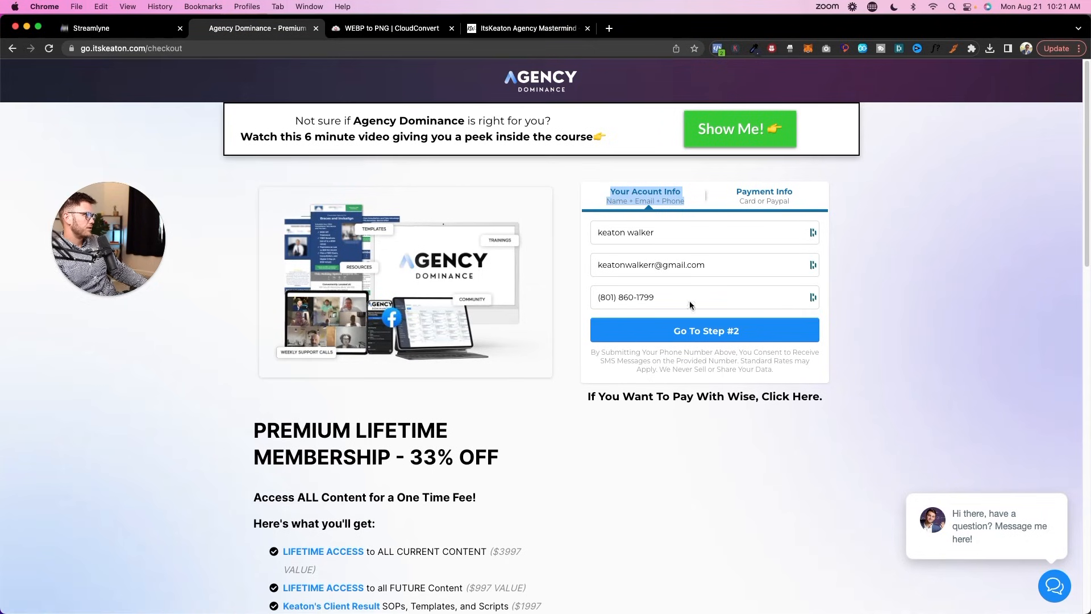
{"action": "left_click", "coordinate": [700, 335]}
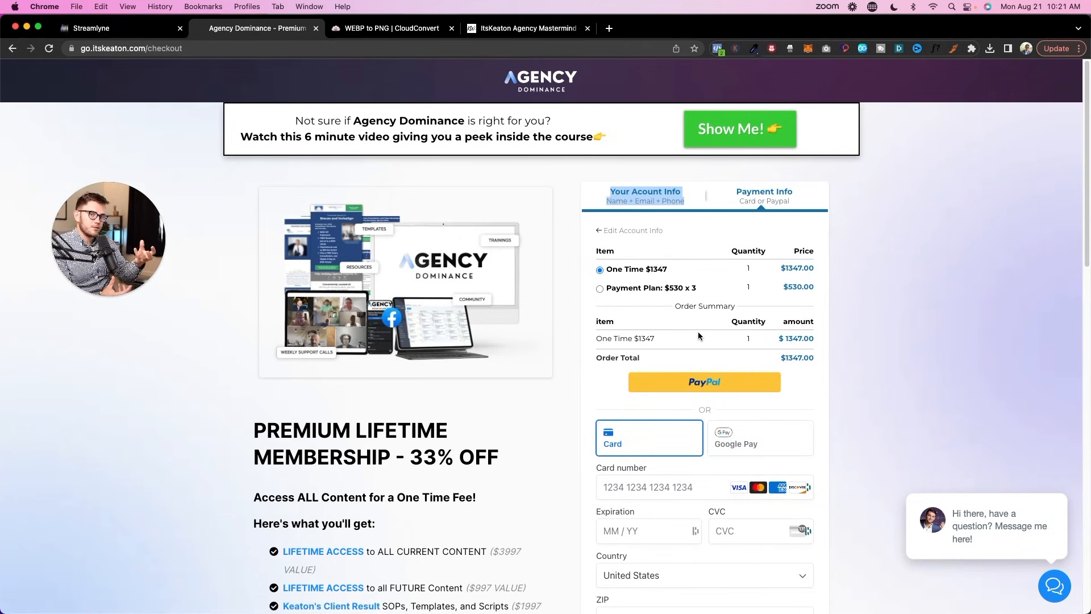
{"action": "scroll", "coordinate": [643, 300], "scroll_direction": "down", "scroll_amount": 7}
{"action": "scroll", "coordinate": [600, 291], "scroll_direction": "up", "scroll_amount": 7}
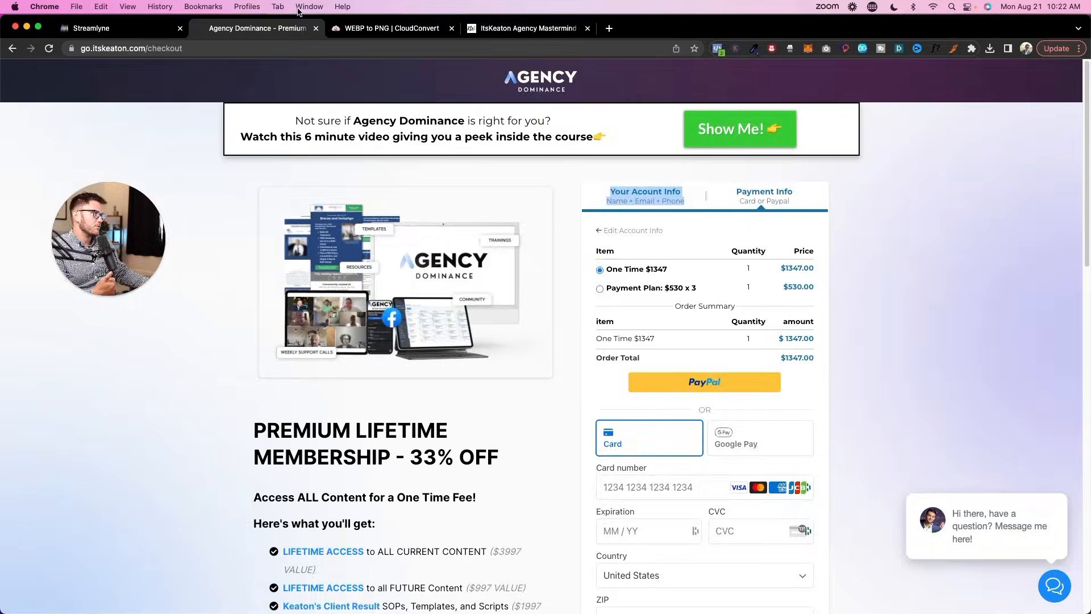
{"action": "left_click", "coordinate": [146, 27]}
Try a 1 Step Order element in the second column, look over its fields and delete it.
{"action": "left_click", "coordinate": [957, 450]}
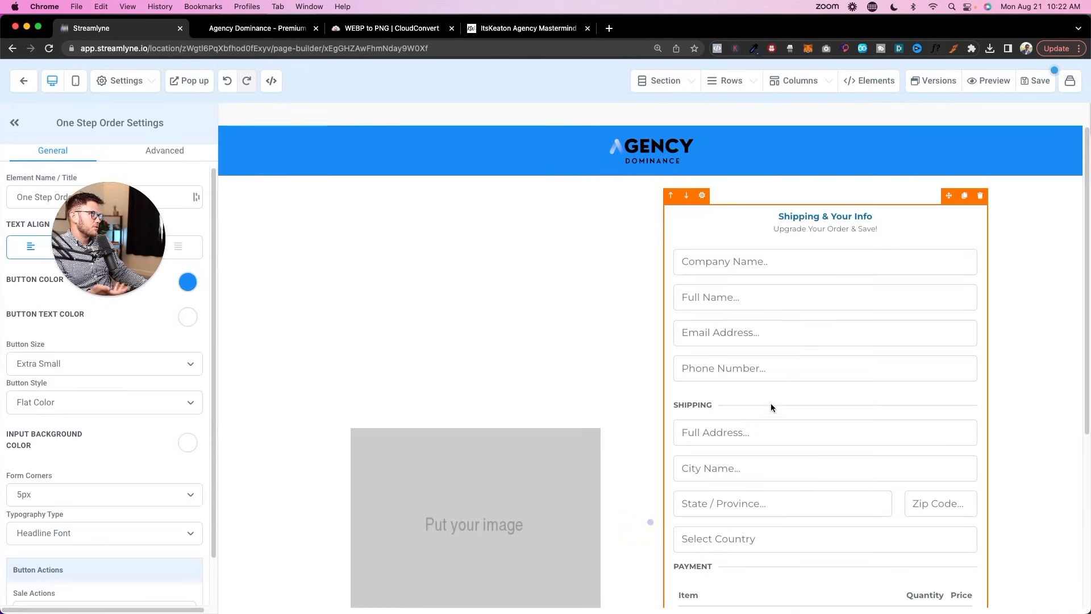
{"action": "scroll", "coordinate": [780, 368], "scroll_direction": "down", "scroll_amount": 5}
{"action": "scroll", "coordinate": [838, 208], "scroll_direction": "up", "scroll_amount": 5}
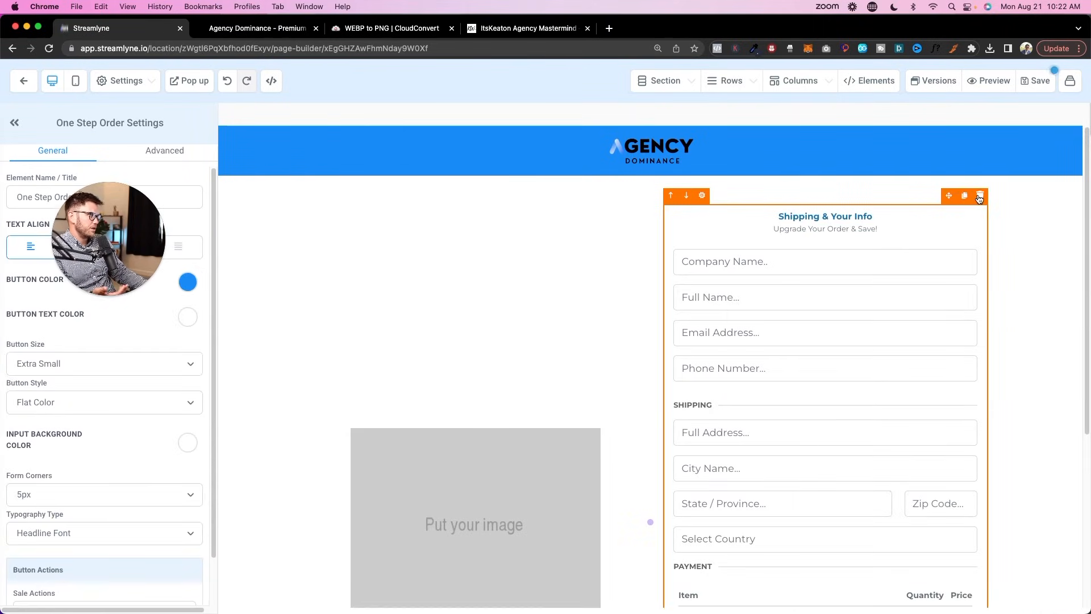
{"action": "left_click", "coordinate": [980, 197]}
Add a 2 Step Order element to the second column and look over its form.
{"action": "left_click", "coordinate": [826, 308]}
{"action": "left_click", "coordinate": [855, 489]}
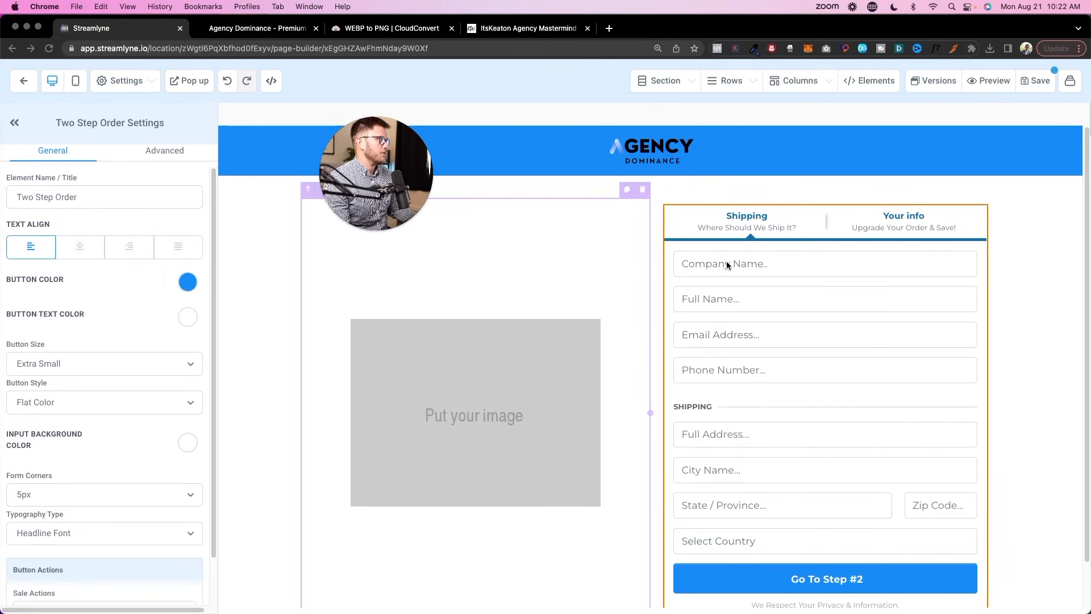
{"action": "scroll", "coordinate": [119, 286], "scroll_direction": "down", "scroll_amount": 1}
{"action": "scroll", "coordinate": [123, 286], "scroll_direction": "up", "scroll_amount": 1}
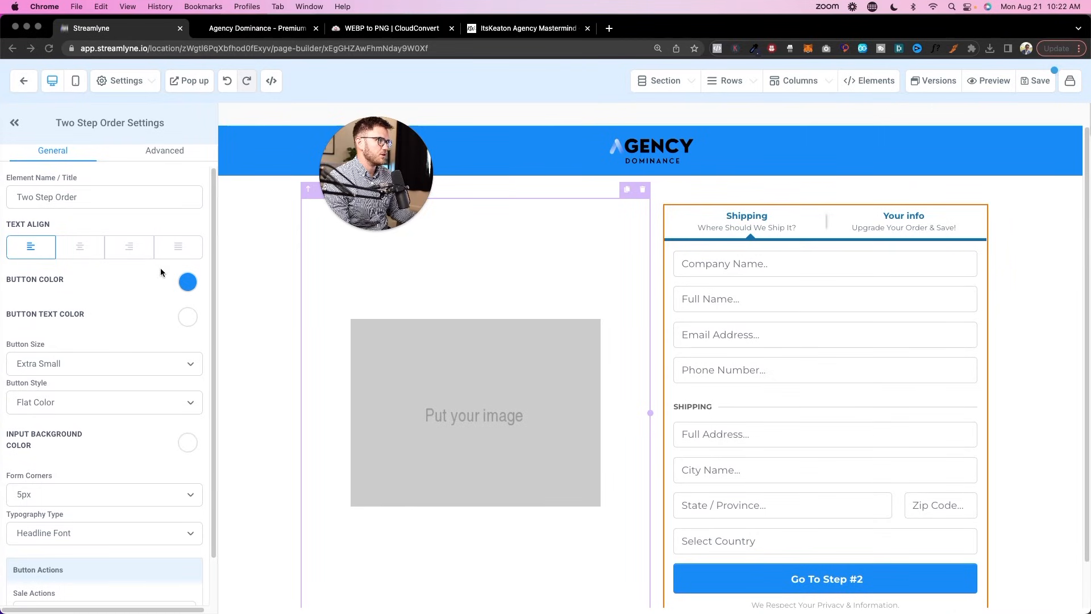
Examine the advanced form options of the two-step order form, switching between Step #1 and Step #2.
{"action": "left_click", "coordinate": [169, 154]}
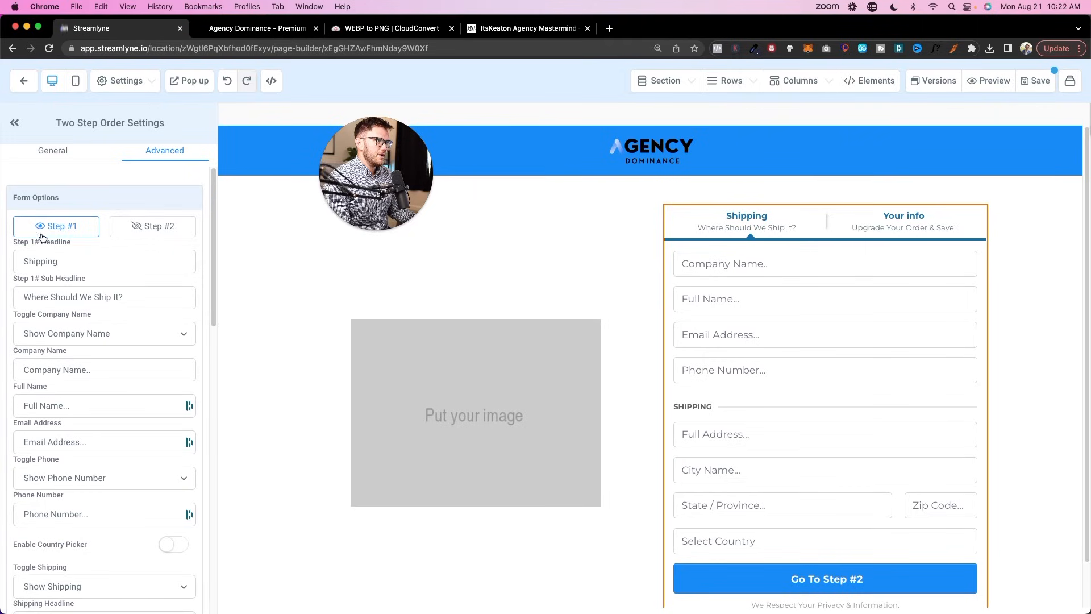
{"action": "left_click", "coordinate": [174, 233]}
{"action": "left_click", "coordinate": [59, 232]}
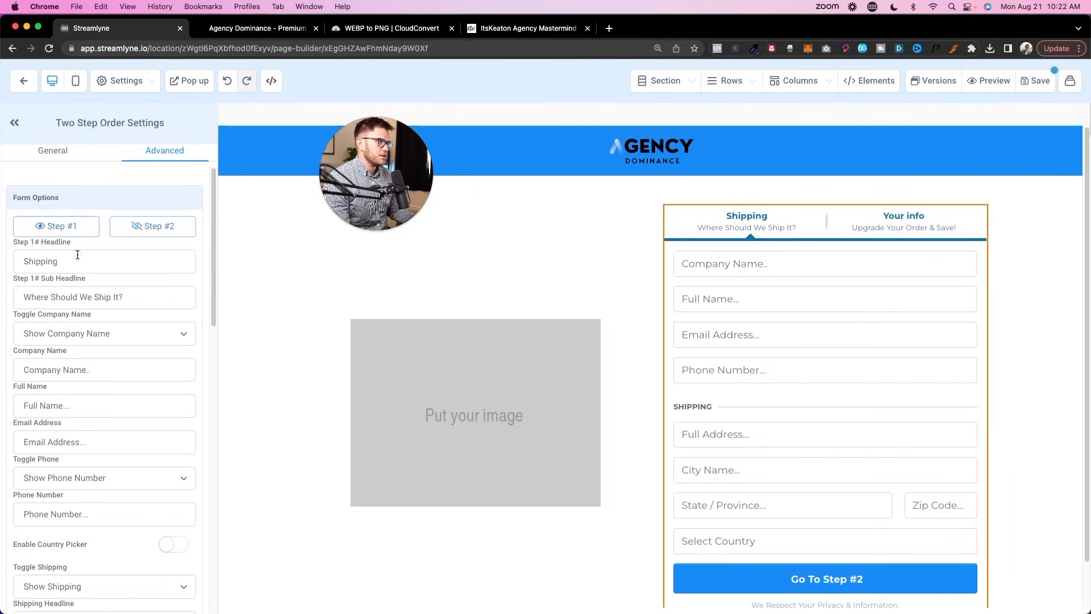
{"action": "scroll", "coordinate": [115, 507], "scroll_direction": "down", "scroll_amount": 15}
{"action": "scroll", "coordinate": [117, 504], "scroll_direction": "up", "scroll_amount": 15}
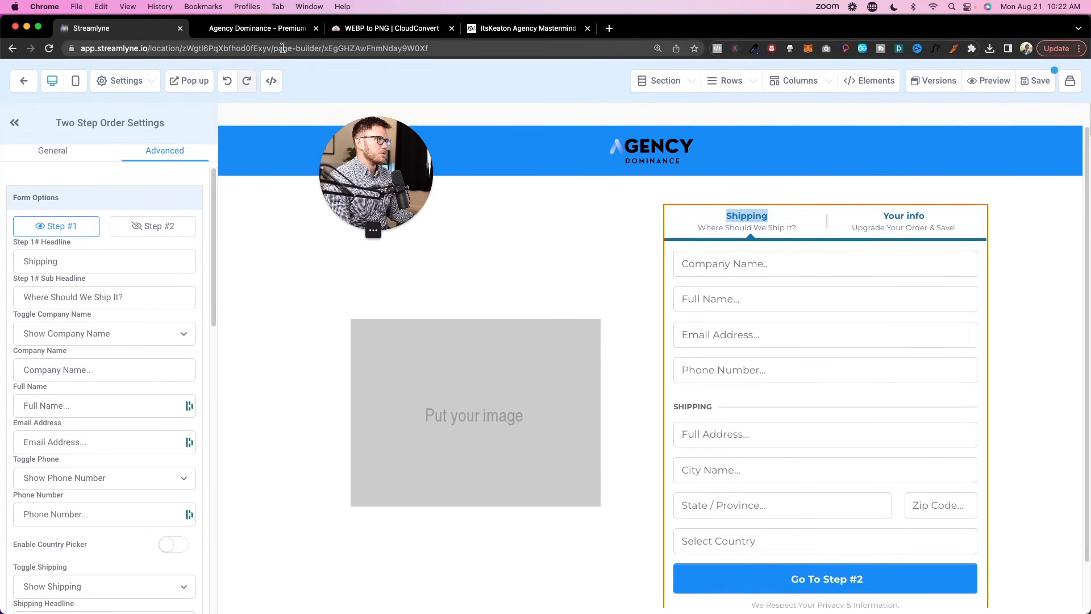
Copy the first step's headline "Your Acount Info" from the reference checkout into the order form's Step 1 headline.
{"action": "left_click", "coordinate": [273, 31]}
{"action": "left_click_drag", "start_coordinate": [609, 191], "coordinate": [680, 192]}
{"action": "key", "text": "super+c"}
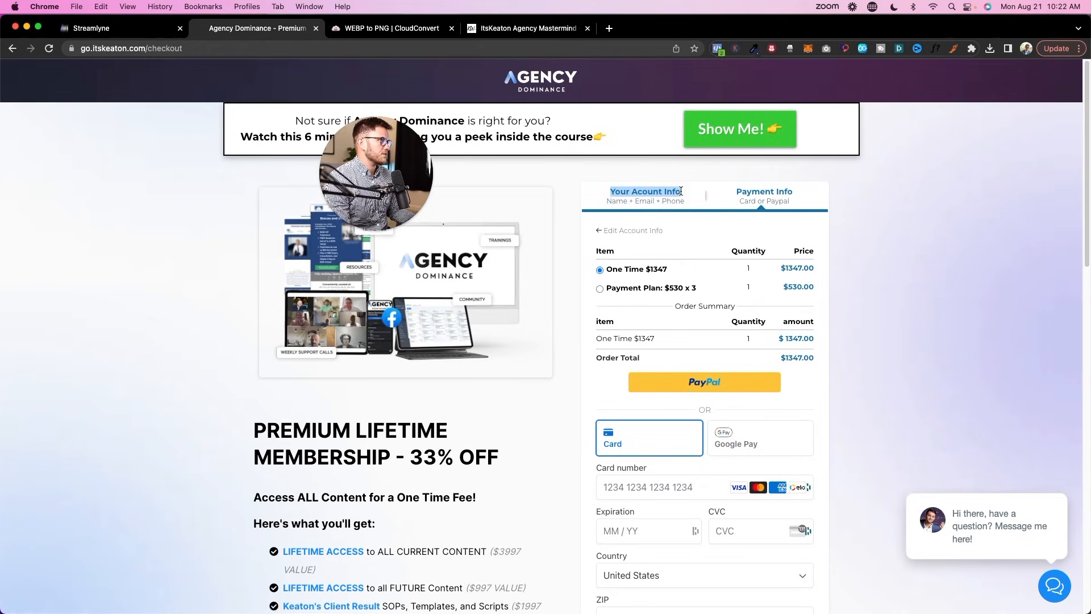
{"action": "left_click", "coordinate": [103, 28]}
{"action": "left_click", "coordinate": [103, 262]}
{"action": "key", "text": "super+a"}
{"action": "key", "text": "super+v"}
Copy "Name + Email + Phone" from the reference checkout into the order form's Step 1 sub headline.
{"action": "key", "text": "ctrl+Tab"}
{"action": "left_click_drag", "start_coordinate": [694, 208], "coordinate": [599, 205]}
{"action": "key", "text": "super+c"}
{"action": "key", "text": "ctrl+shift+Tab"}
{"action": "key", "text": "Tab"}
{"action": "key", "text": "super+v"}
Hide the company name field and the shipping fields in Step #1 of the order form, checking against the reference.
{"action": "left_click", "coordinate": [121, 336]}
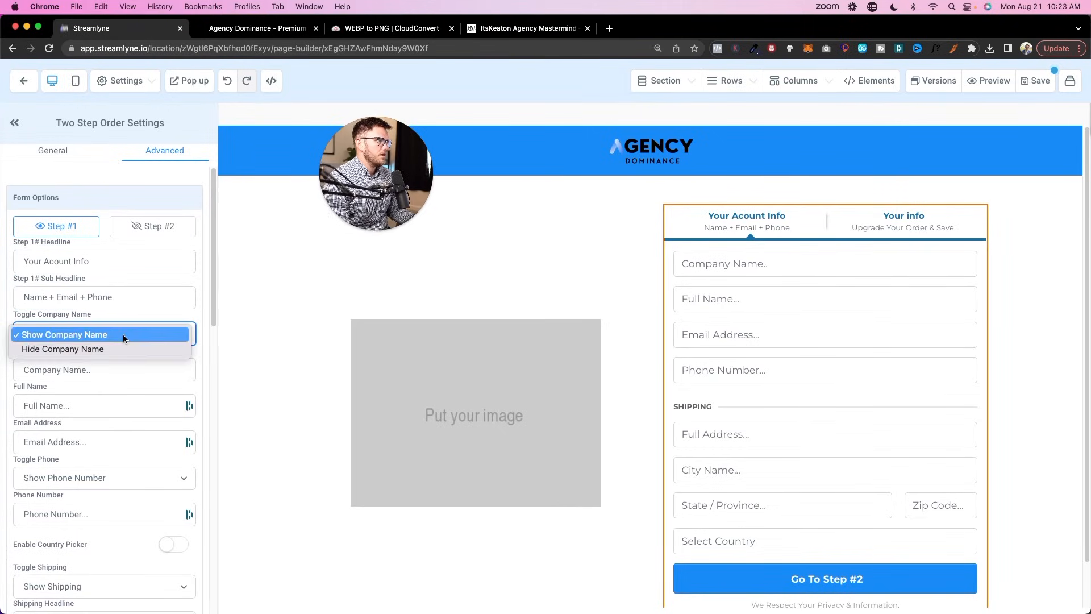
{"action": "left_click", "coordinate": [122, 348]}
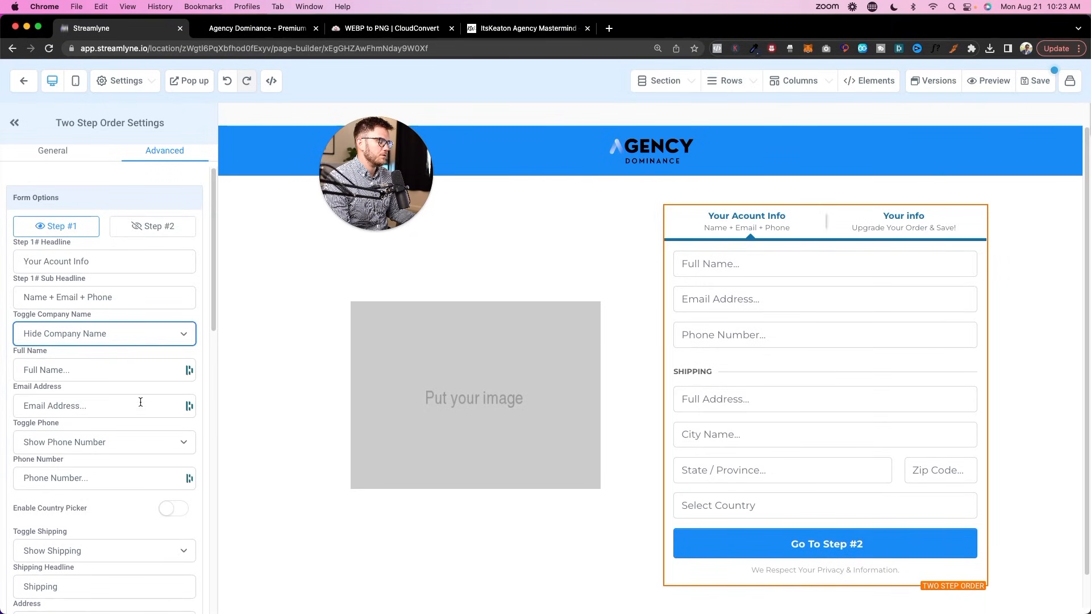
{"action": "left_click", "coordinate": [257, 28]}
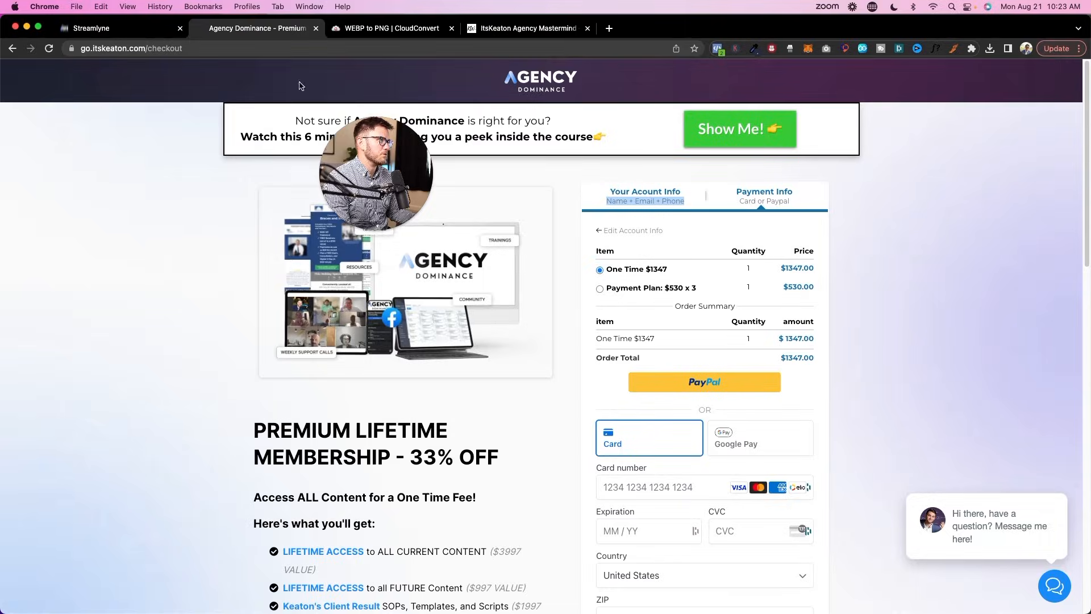
{"action": "left_click", "coordinate": [136, 28]}
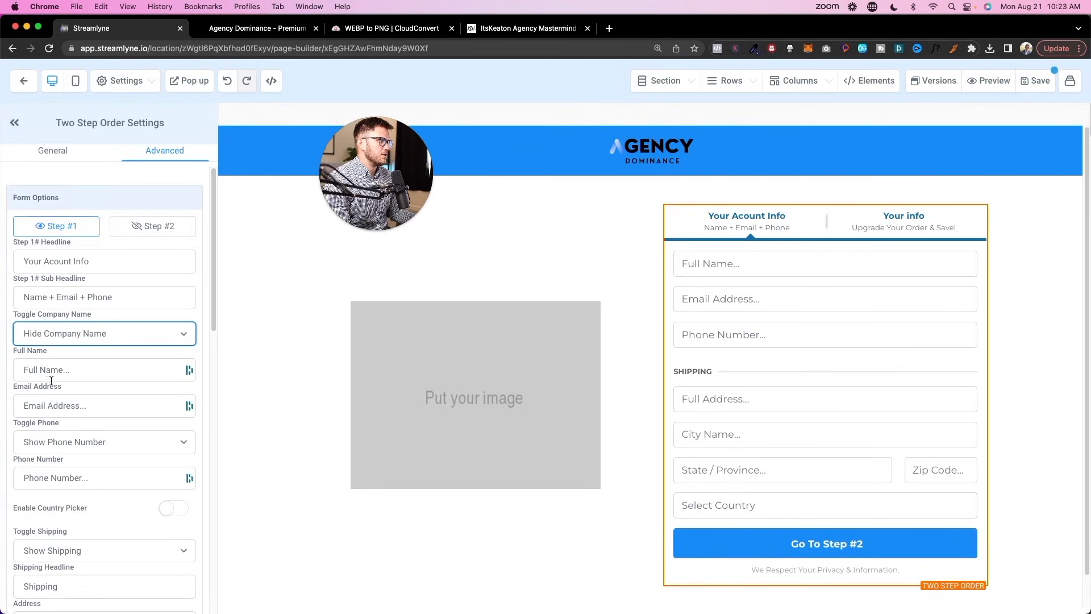
{"action": "scroll", "coordinate": [73, 445], "scroll_direction": "down", "scroll_amount": 5}
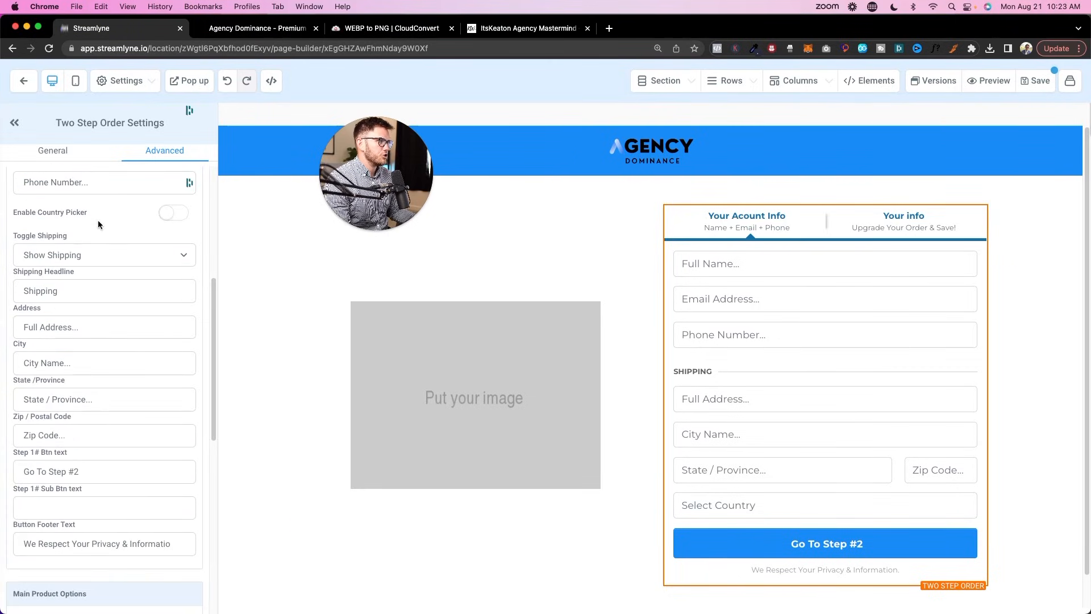
{"action": "left_click", "coordinate": [99, 258]}
{"action": "left_click", "coordinate": [97, 270]}
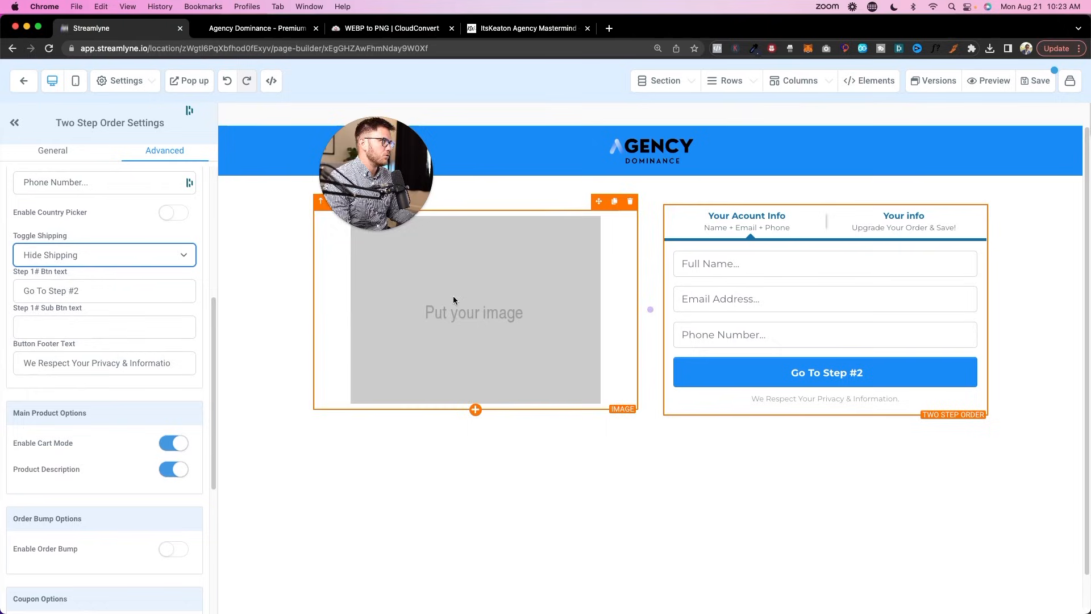
Set the order form's Step 2 headline to "Payment Info" and its sub headline to "Card or Paypal", matching the reference.
{"action": "scroll", "coordinate": [126, 373], "scroll_direction": "down", "scroll_amount": 5}
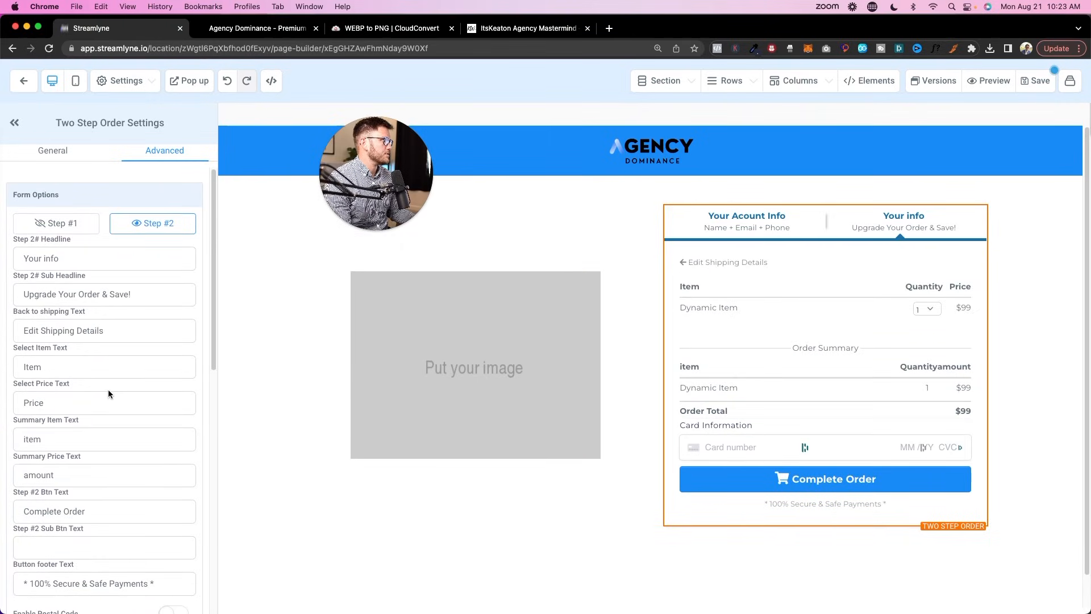
{"action": "scroll", "coordinate": [108, 390], "scroll_direction": "down", "scroll_amount": 3}
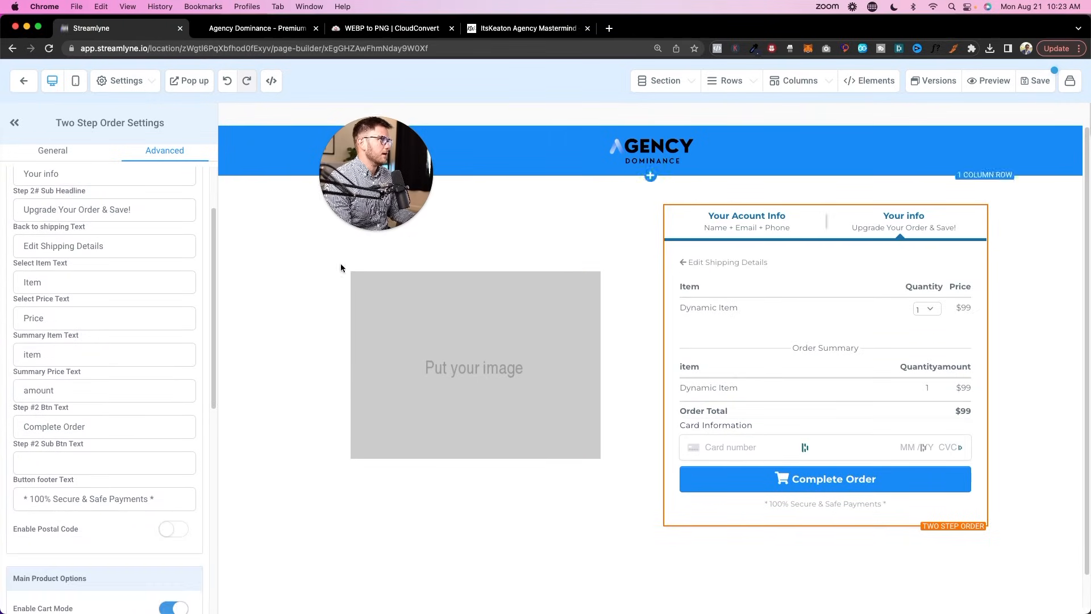
{"action": "left_click", "coordinate": [251, 29]}
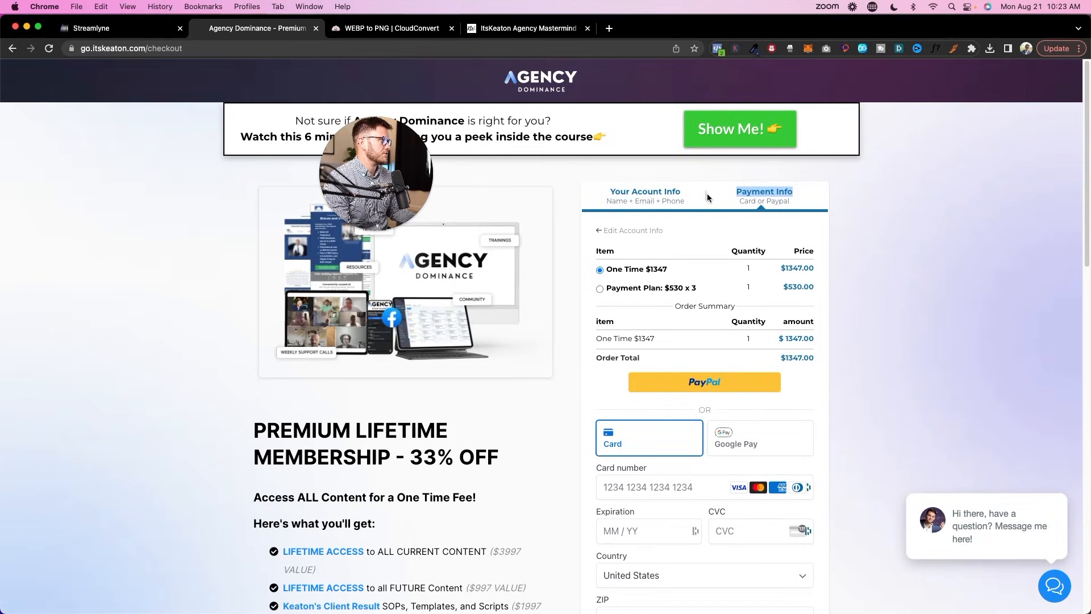
{"action": "left_click", "coordinate": [91, 28]}
{"action": "triple_click", "coordinate": [99, 307]}
{"action": "type", "text": "Card or Paypal"}
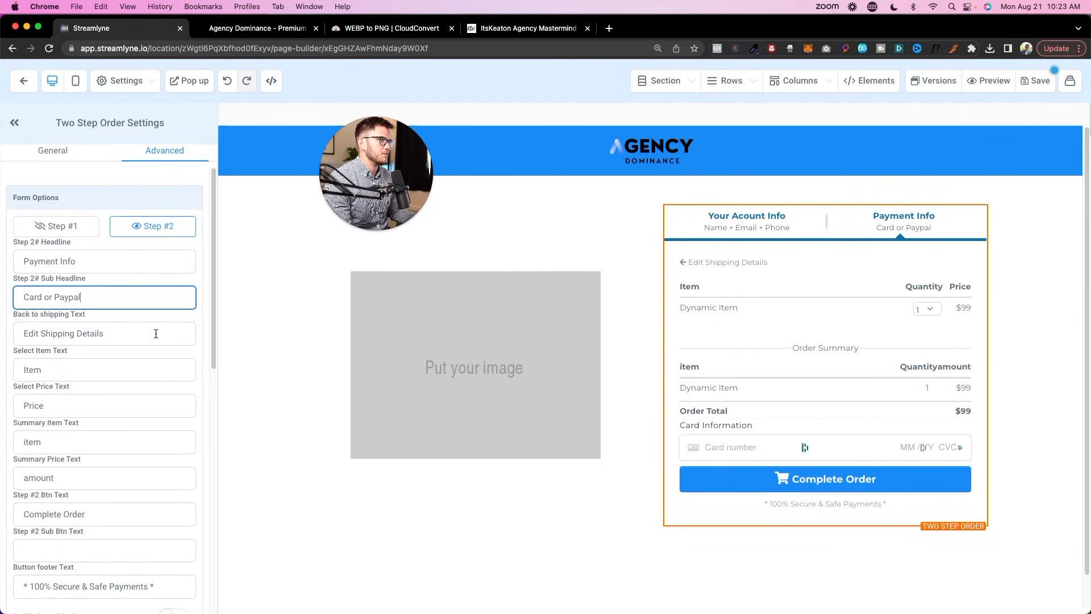
Change the back to shipping text to "Edit Account Details" after comparing it with the reference checkout.
{"action": "scroll", "coordinate": [161, 330], "scroll_direction": "down", "scroll_amount": 1}
{"action": "left_click", "coordinate": [14, 275]}
{"action": "left_click_drag", "start_coordinate": [15, 275], "coordinate": [108, 283]}
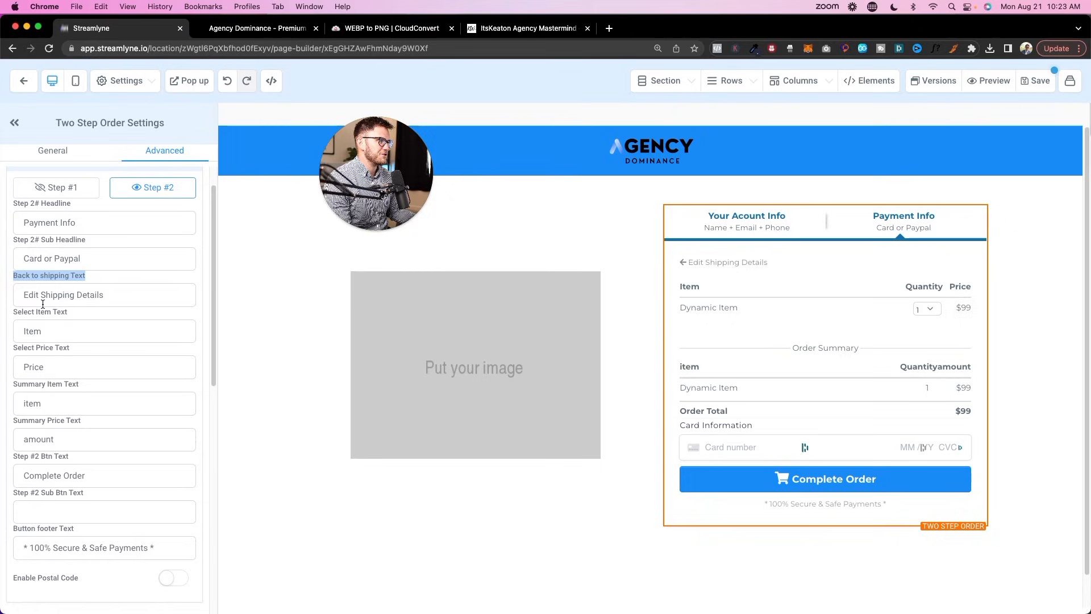
{"action": "left_click_drag", "start_coordinate": [41, 295], "coordinate": [75, 298]}
{"action": "left_click", "coordinate": [256, 28]}
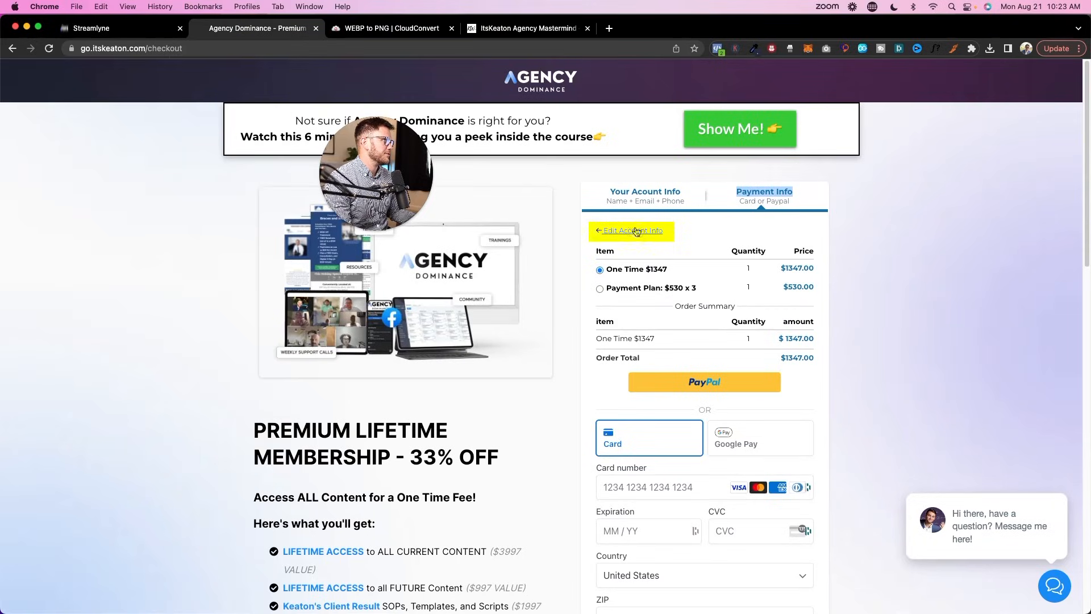
{"action": "key", "text": "ctrl+shift+Tab"}
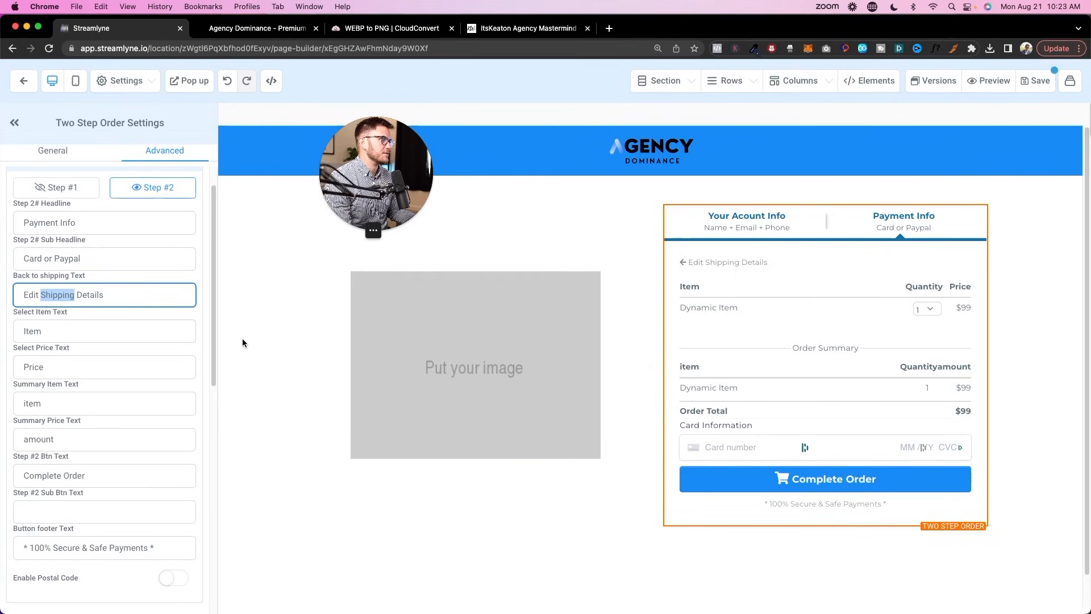
{"action": "type", "text": "Account"}
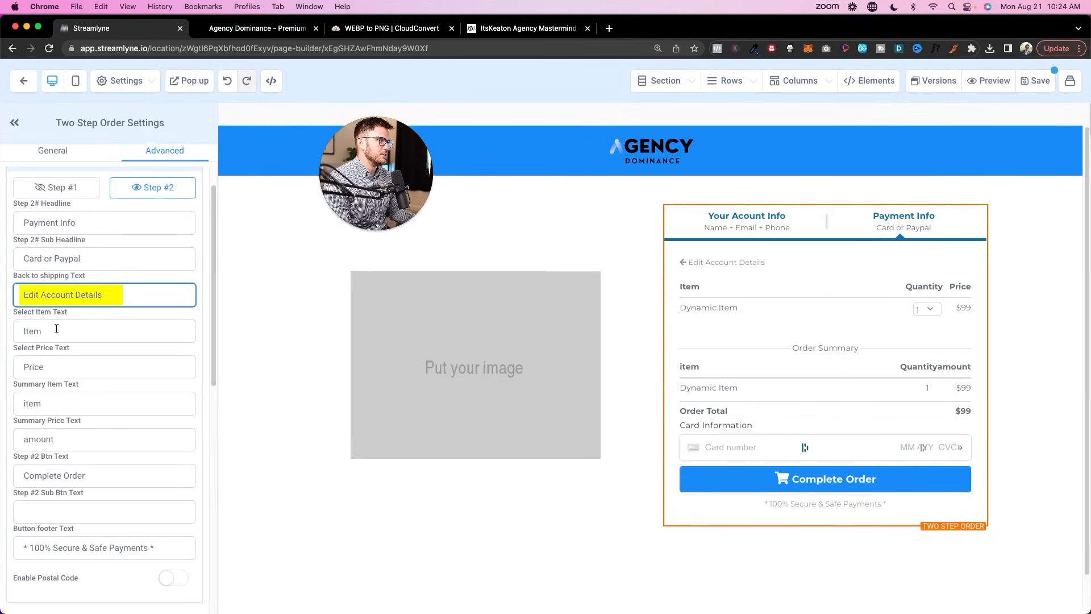
Compare the item table headings with the reference and set the order form's select item text to "Product".
{"action": "key", "text": "Tab"}
{"action": "double_click", "coordinate": [689, 286]}
{"action": "left_click", "coordinate": [263, 30]}
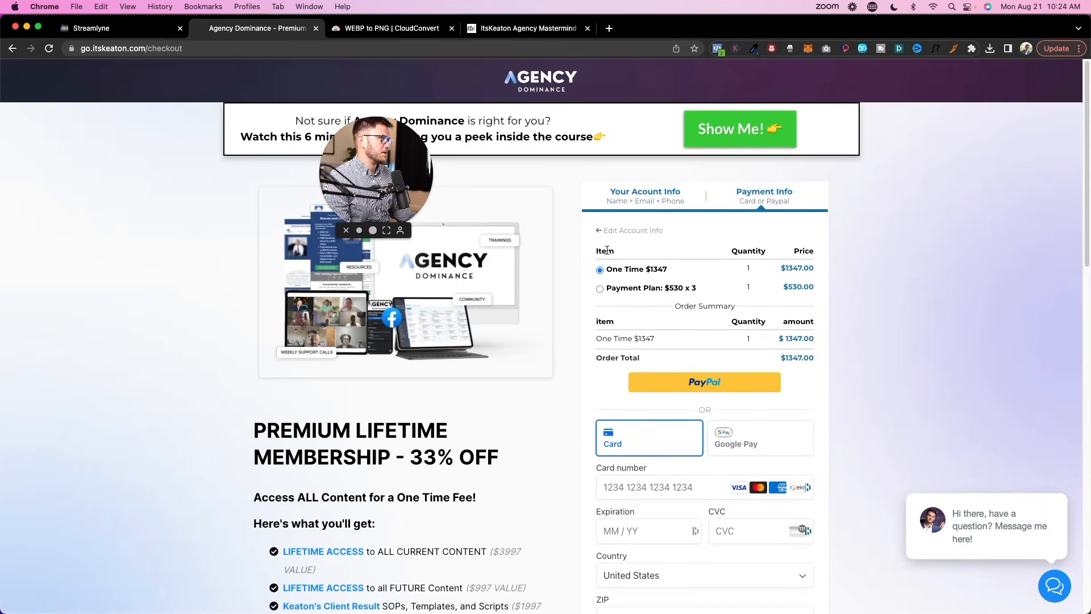
{"action": "left_click_drag", "start_coordinate": [599, 251], "coordinate": [766, 254]}
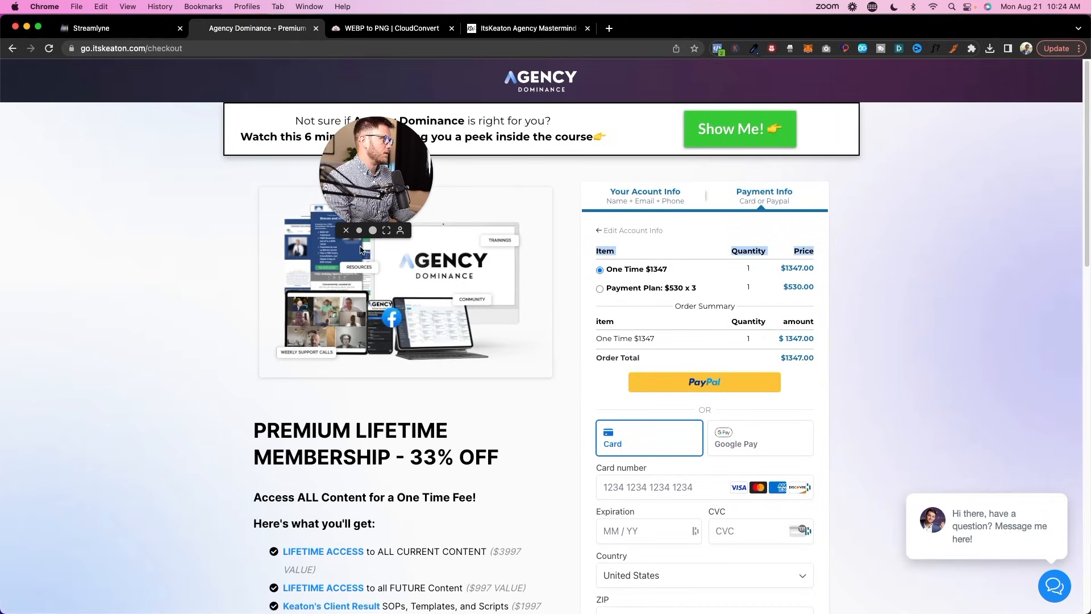
{"action": "left_click", "coordinate": [139, 29]}
{"action": "type", "text": "Pro"}
Look over the order form's item area and its remaining general and advanced options for Step #2.
{"action": "scroll", "coordinate": [87, 394], "scroll_direction": "down", "scroll_amount": 5}
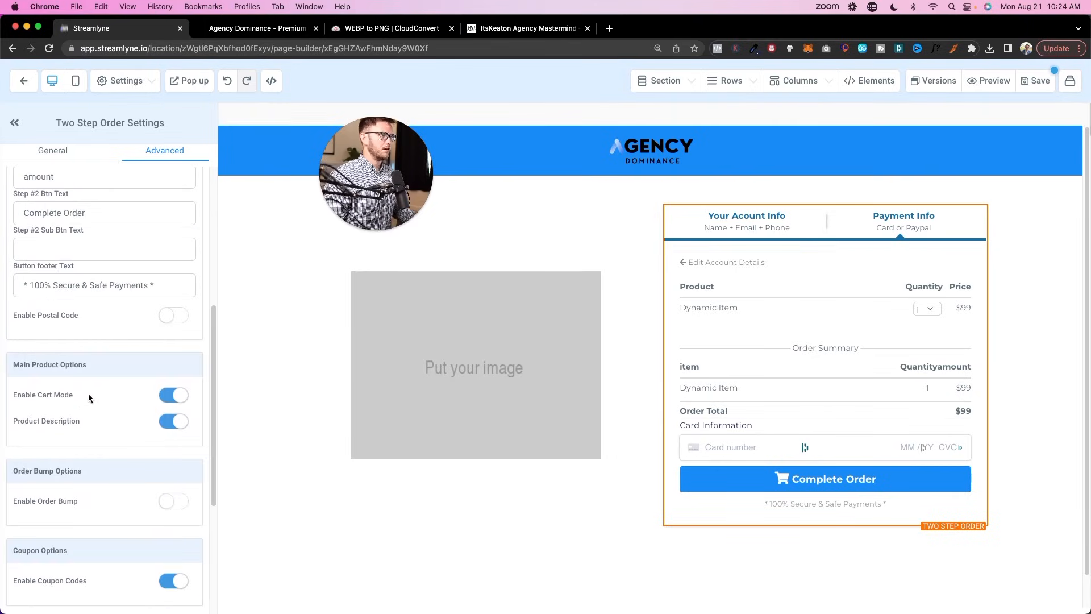
{"action": "scroll", "coordinate": [96, 385], "scroll_direction": "up", "scroll_amount": 6}
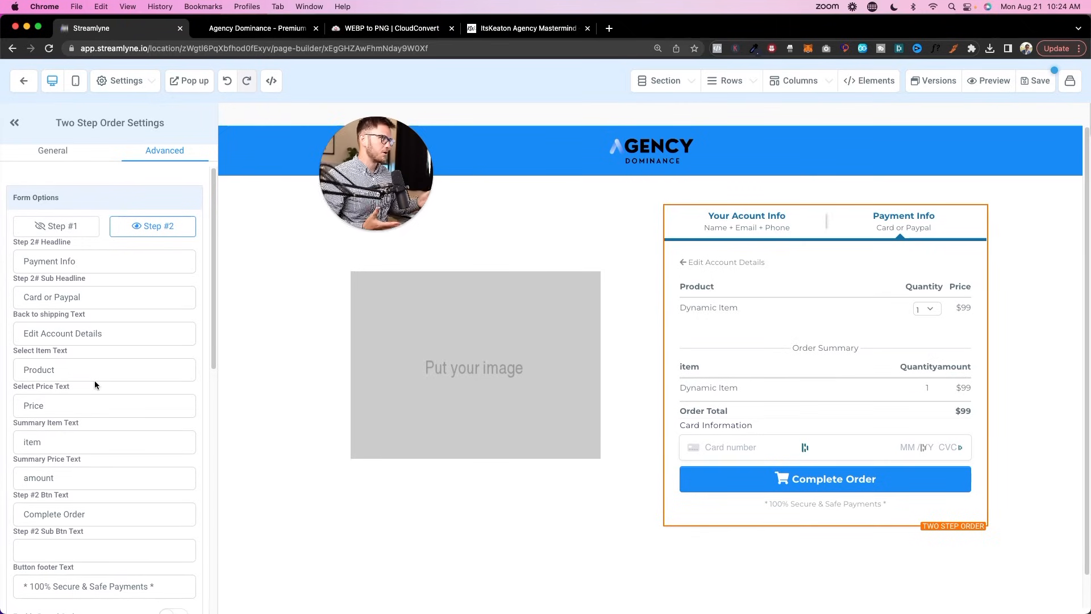
{"action": "left_click_drag", "start_coordinate": [739, 314], "coordinate": [611, 314]}
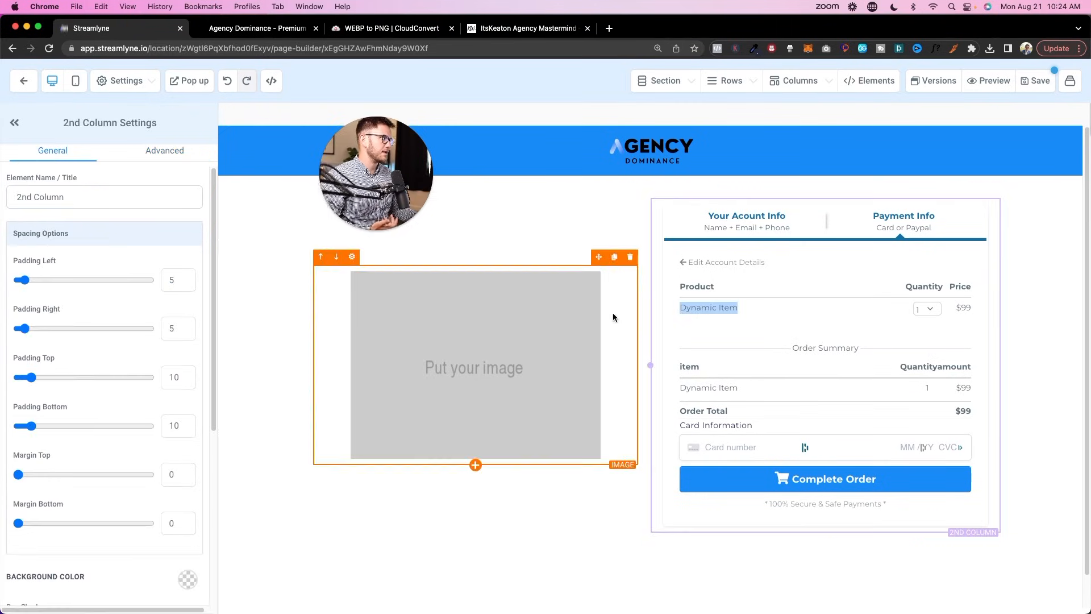
{"action": "left_click", "coordinate": [820, 292]}
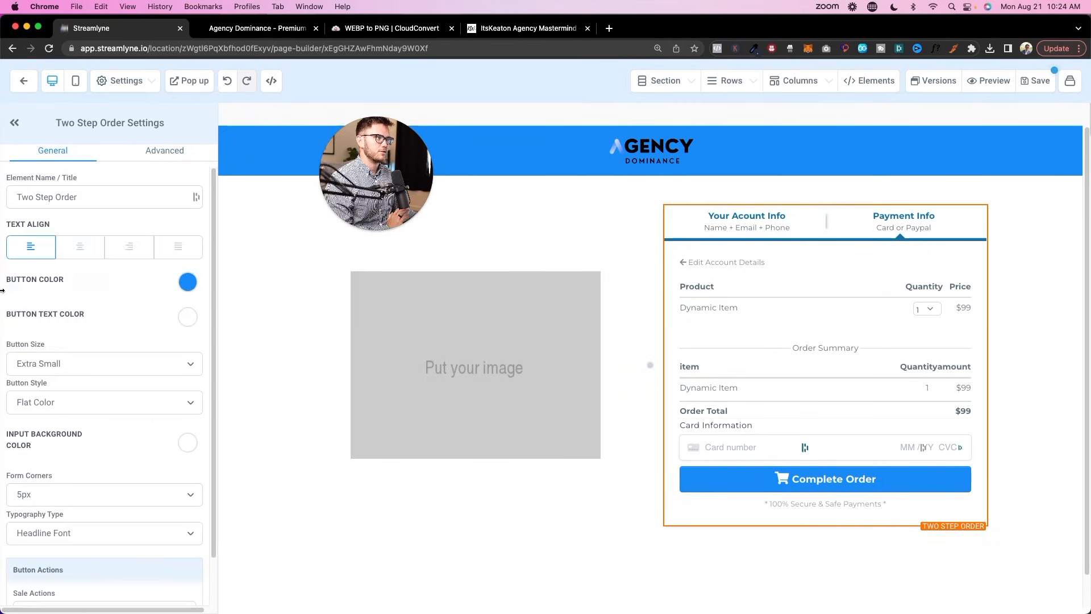
{"action": "scroll", "coordinate": [63, 325], "scroll_direction": "down", "scroll_amount": 2}
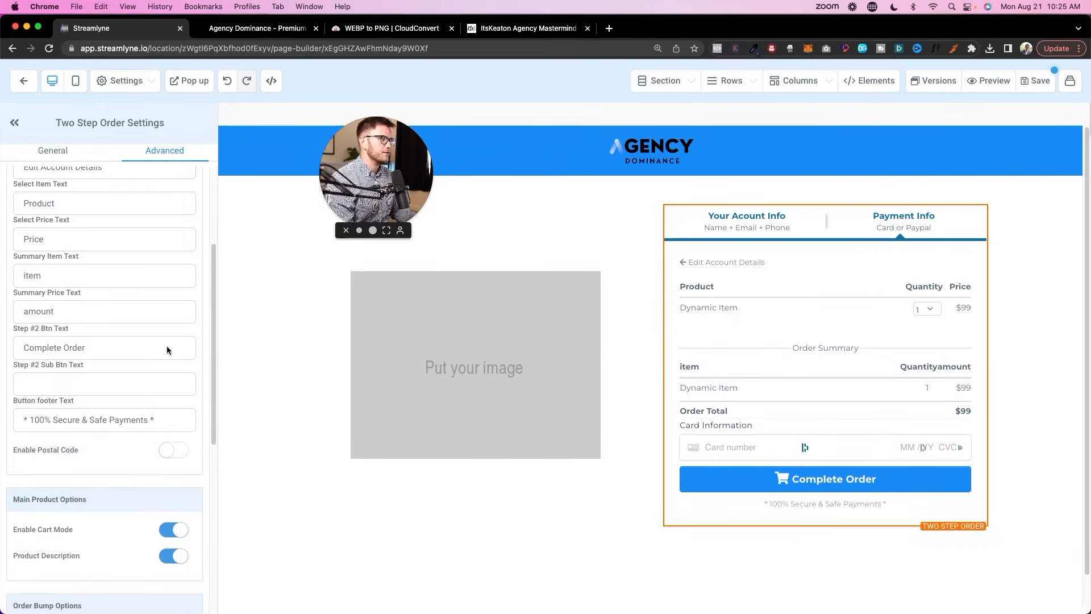
{"action": "scroll", "coordinate": [166, 346], "scroll_direction": "down", "scroll_amount": 6}
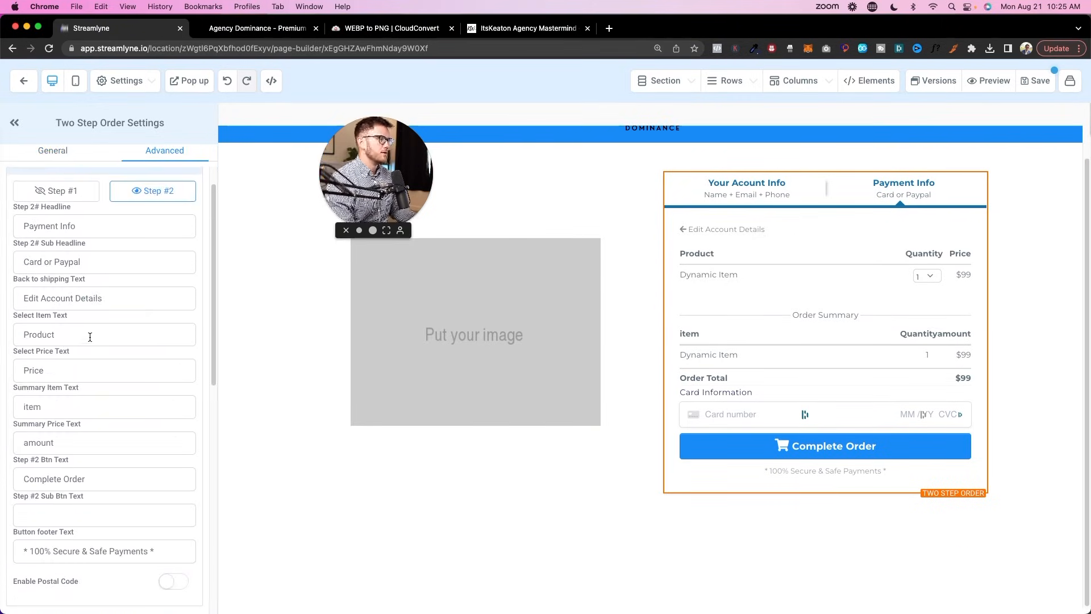
{"action": "scroll", "coordinate": [90, 337], "scroll_direction": "down", "scroll_amount": 6}
{"action": "scroll", "coordinate": [108, 302], "scroll_direction": "up", "scroll_amount": 7}
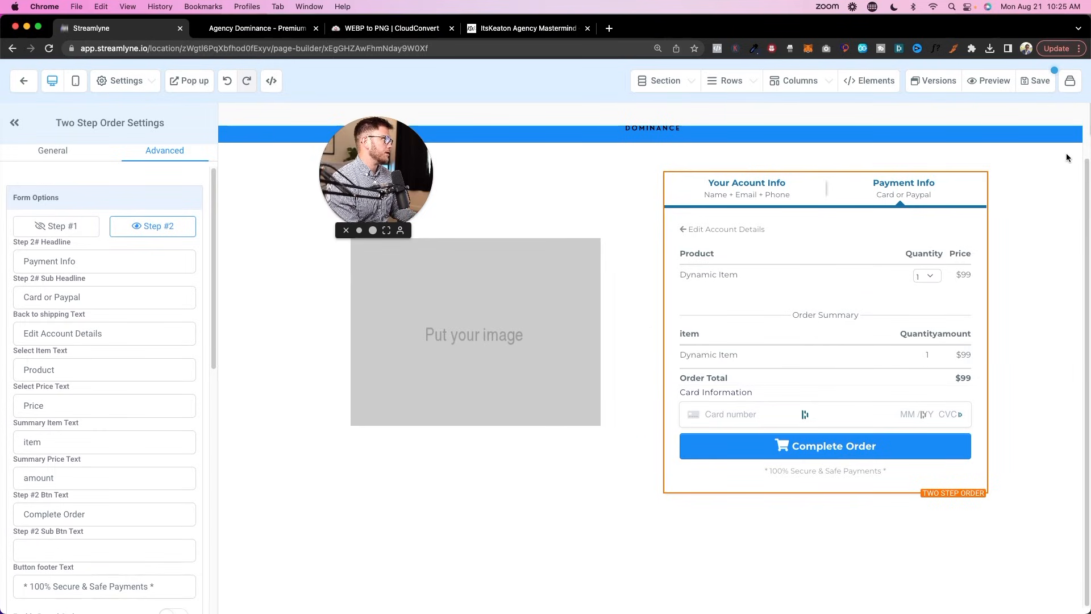
Save the checkout page and leave the page builder for the funnel's step overview.
{"action": "left_click", "coordinate": [1026, 49]}
{"action": "left_click", "coordinate": [1041, 84]}
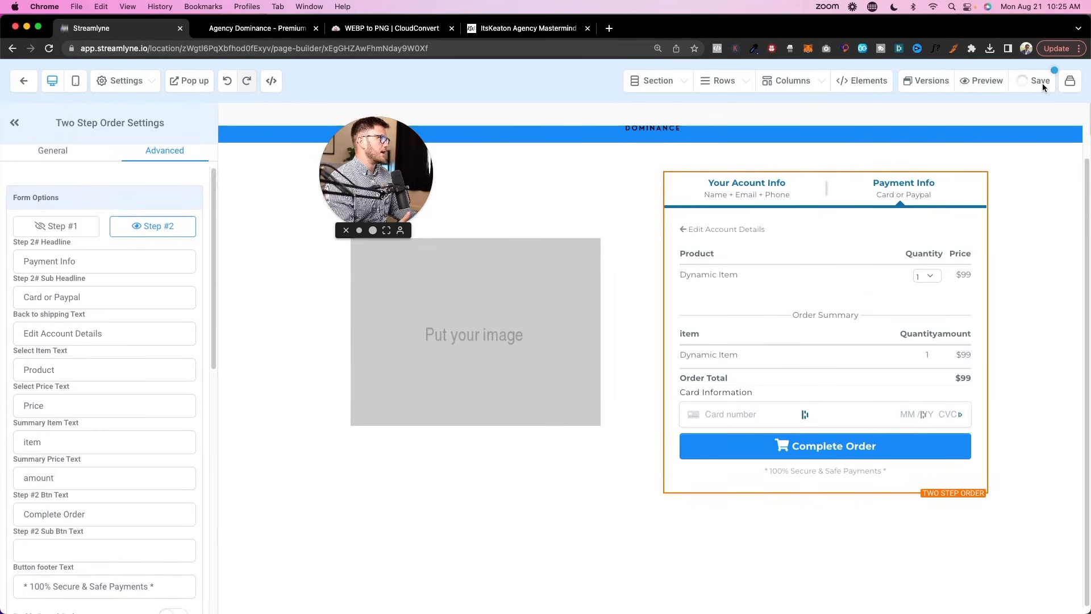
{"action": "left_click", "coordinate": [24, 80]}
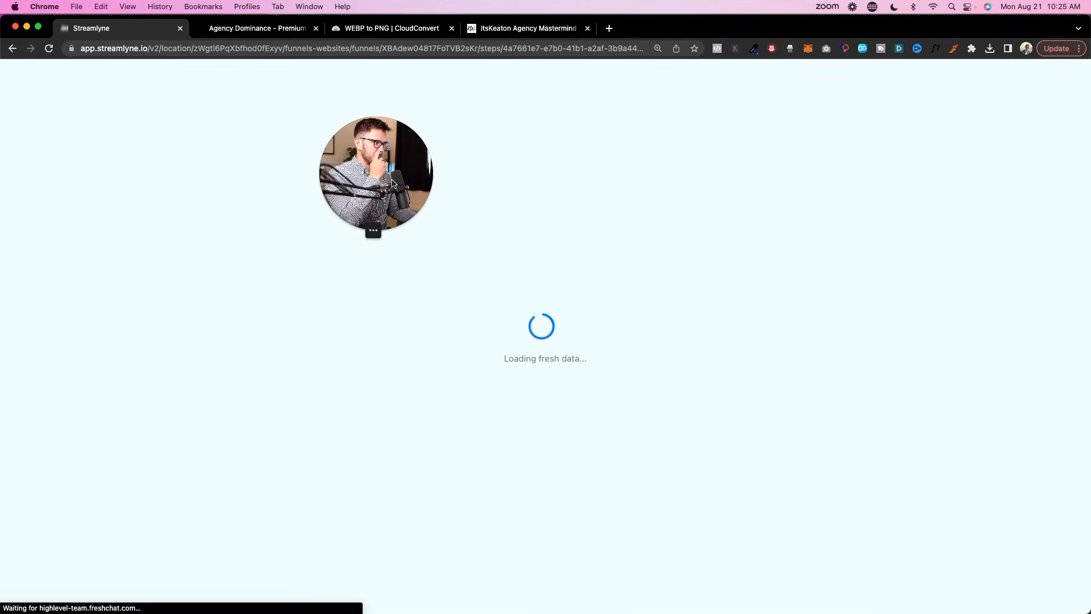
{"action": "left_click_drag", "start_coordinate": [370, 233], "coordinate": [208, 463]}
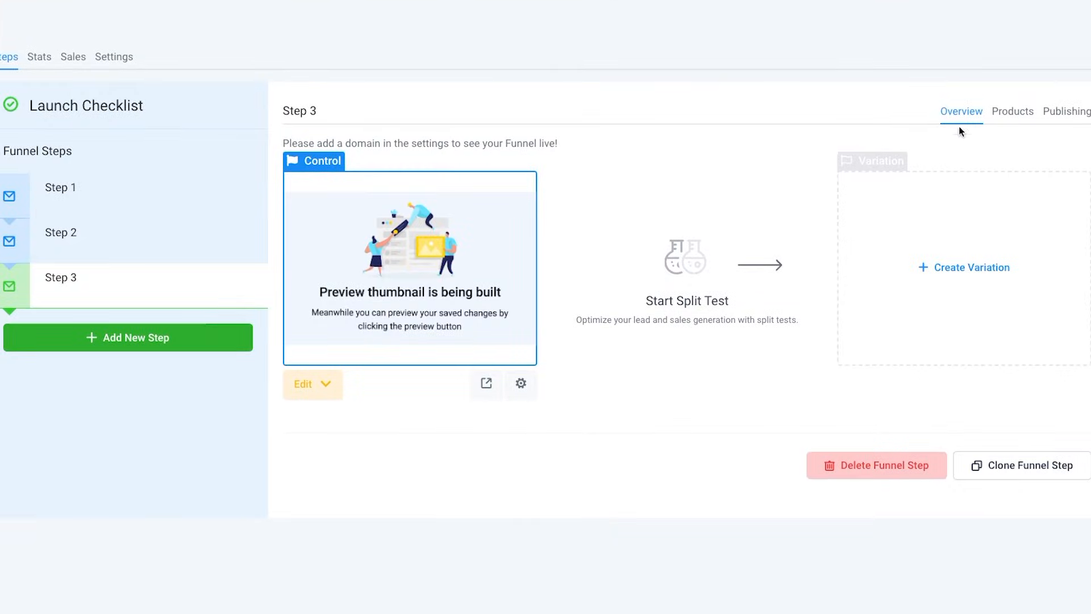
Open a new product entry for funnel Step 3 and check which existing products can be selected.
{"action": "left_click", "coordinate": [1019, 119]}
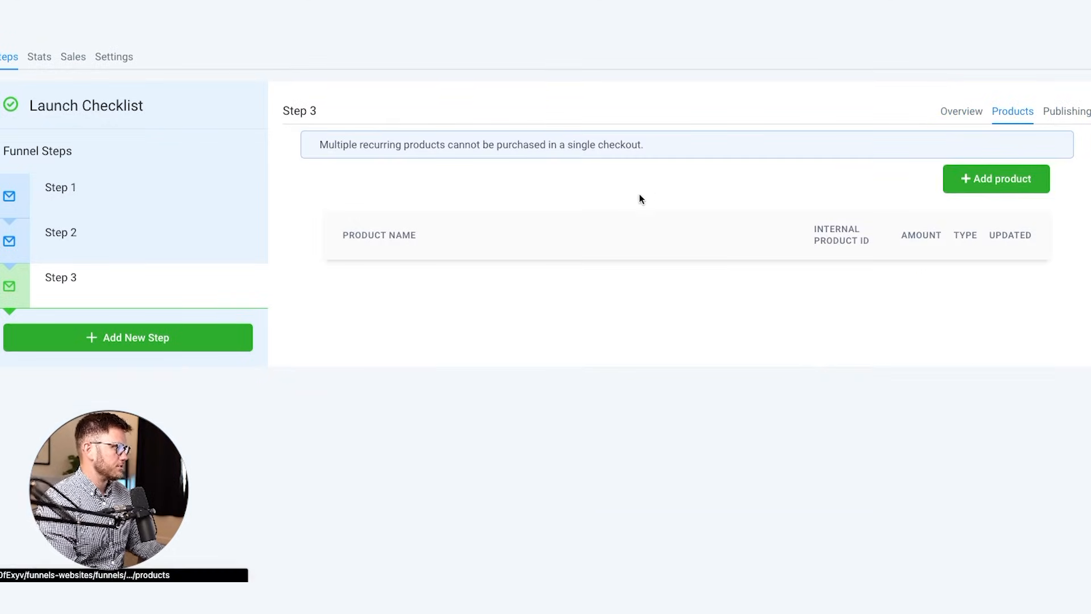
{"action": "left_click", "coordinate": [948, 179]}
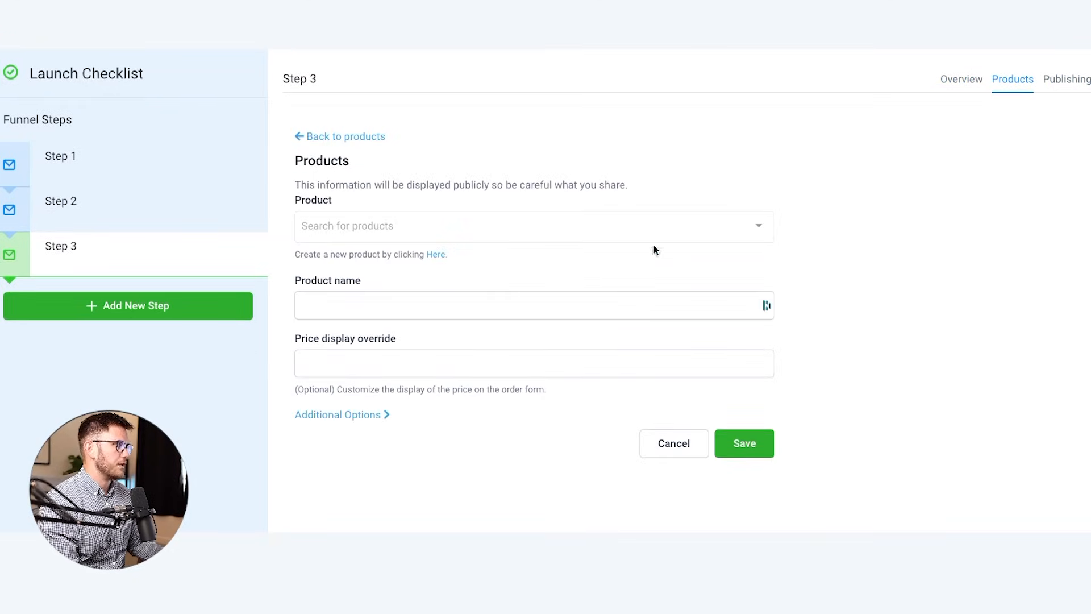
{"action": "left_click", "coordinate": [372, 227]}
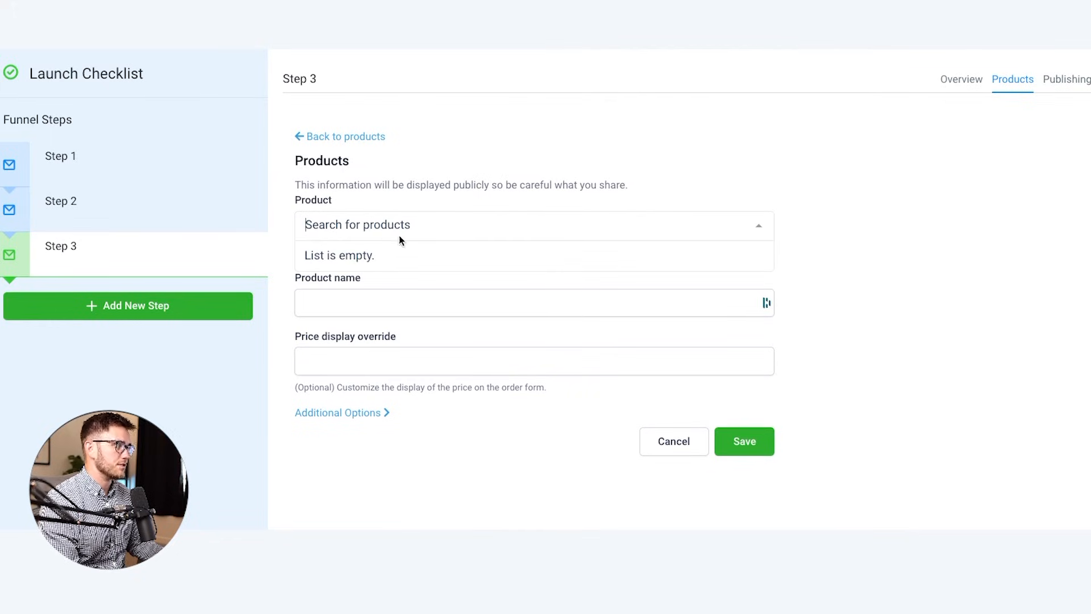
{"action": "left_click", "coordinate": [286, 252]}
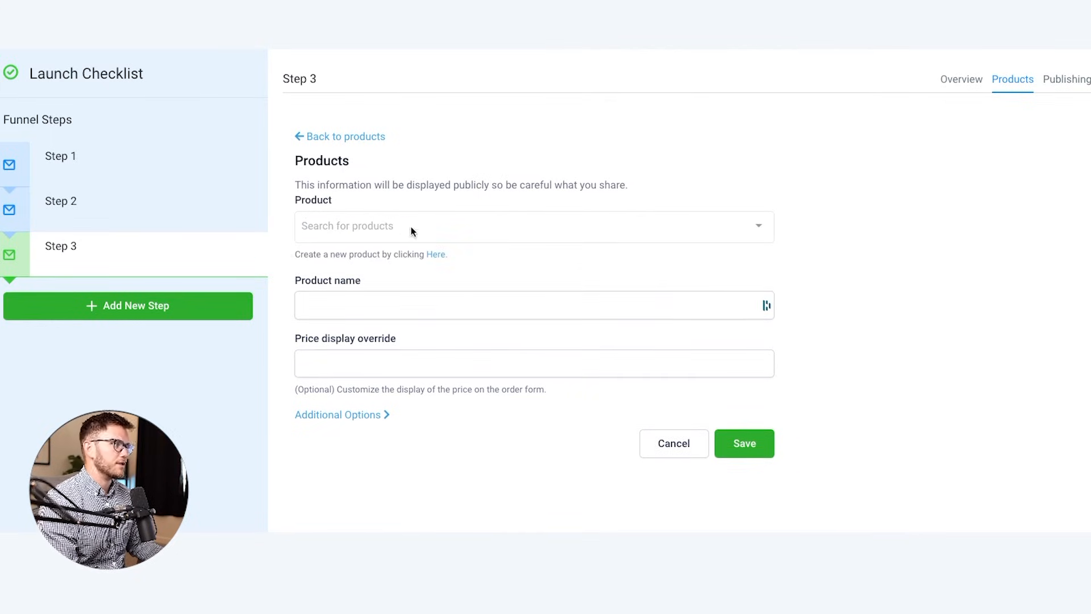
{"action": "left_click", "coordinate": [377, 303]}
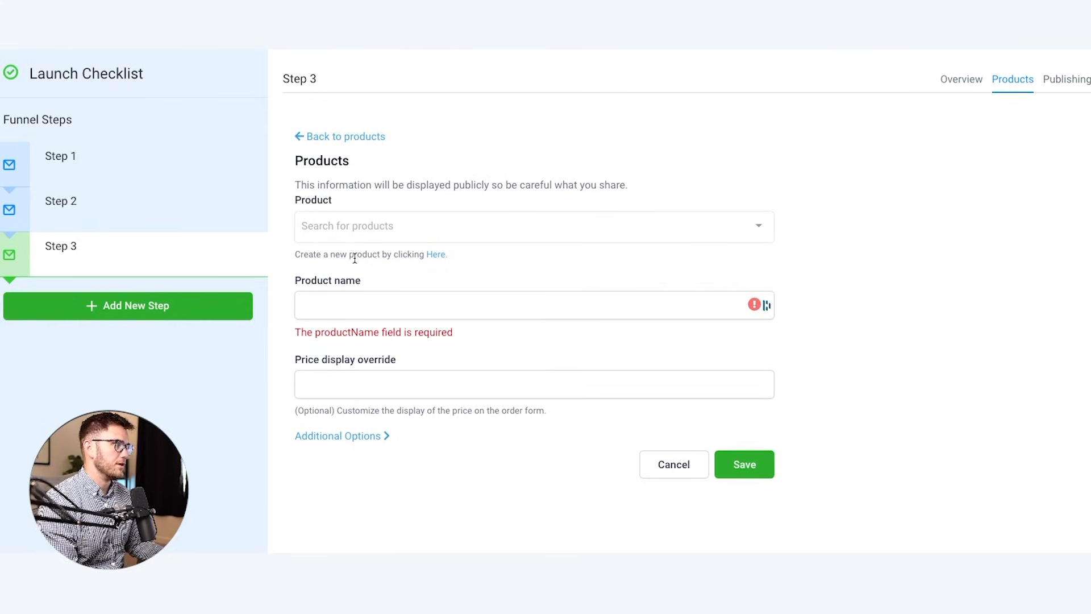
Go to product creation from the Step 3 product form and name the new product "Demo Product 1".
{"action": "left_click", "coordinate": [433, 254]}
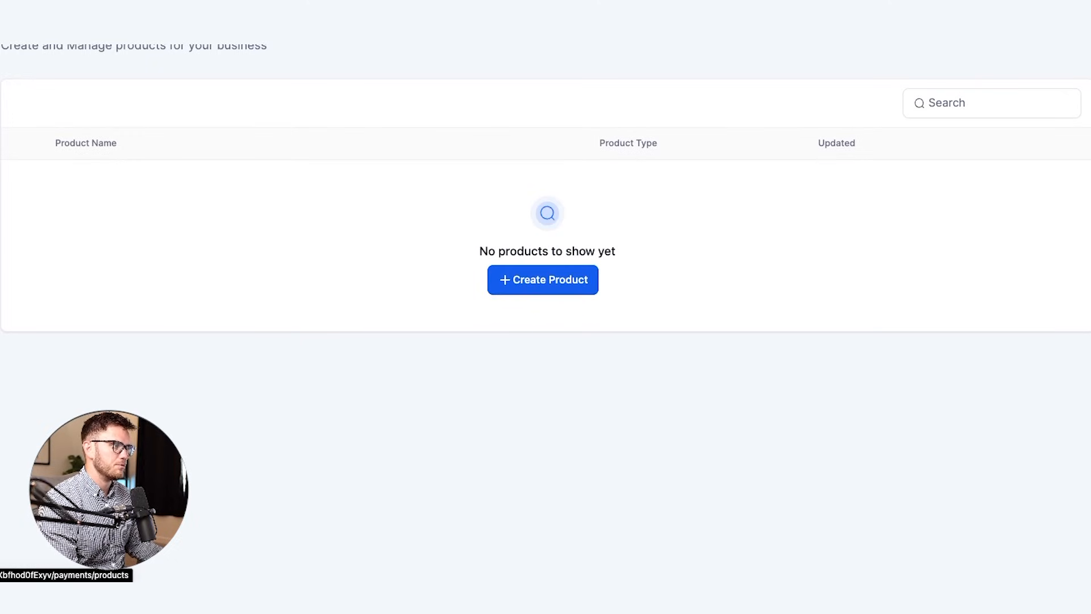
{"action": "left_click", "coordinate": [330, 174]}
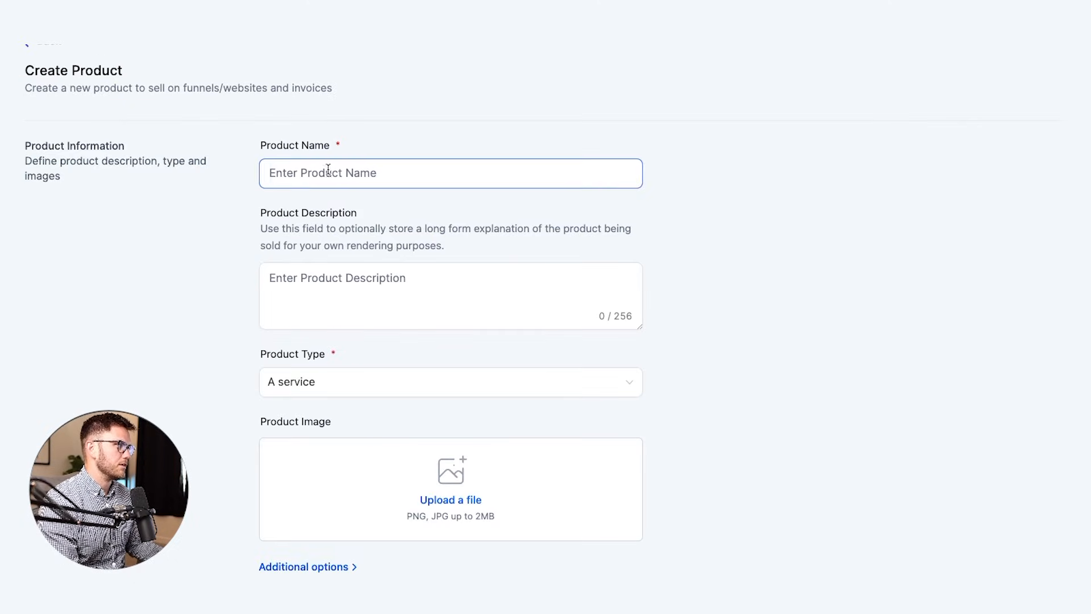
{"action": "type", "text": "Demo Product 1"}
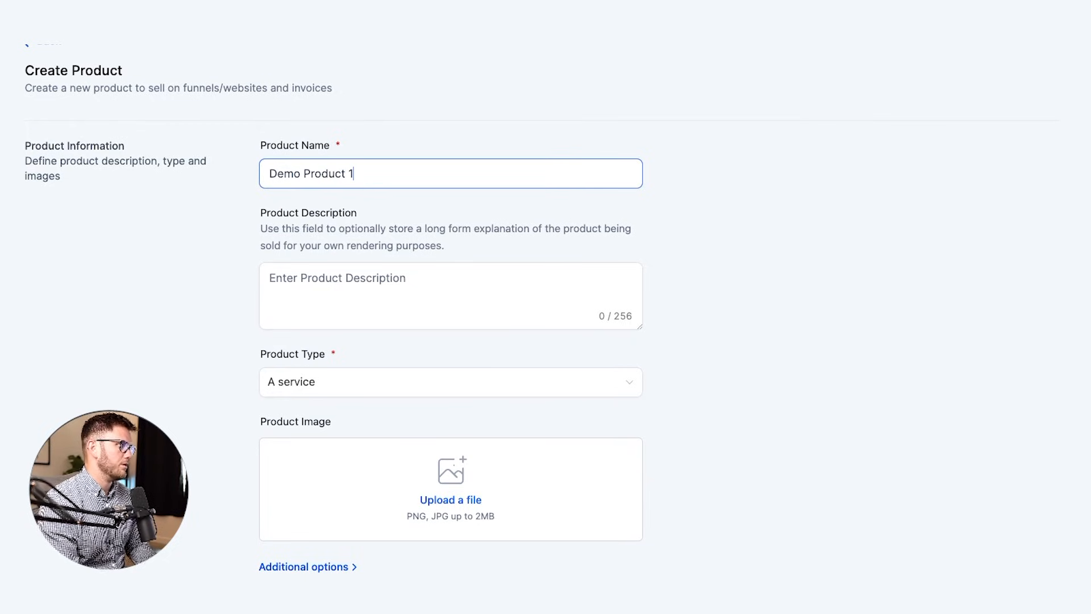
Enter "This is the demo product, for this video" as the product description and keep the product type as a service.
{"action": "scroll", "coordinate": [536, 266], "scroll_direction": "down", "scroll_amount": 1}
{"action": "left_click", "coordinate": [537, 266]}
{"action": "type", "text": "This"}
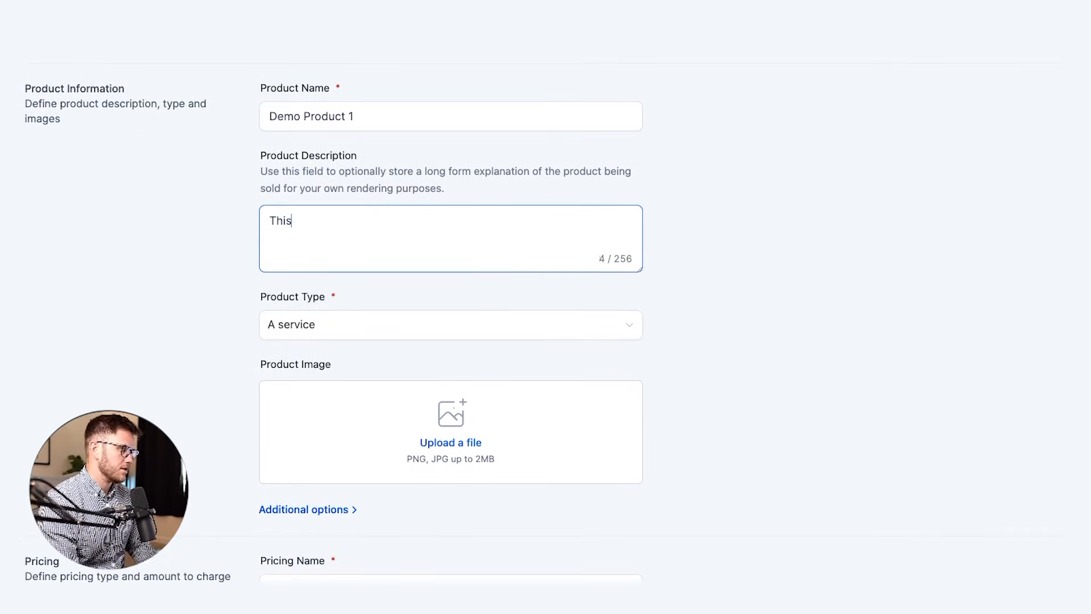
{"action": "type", "text": " is the demo prod"}
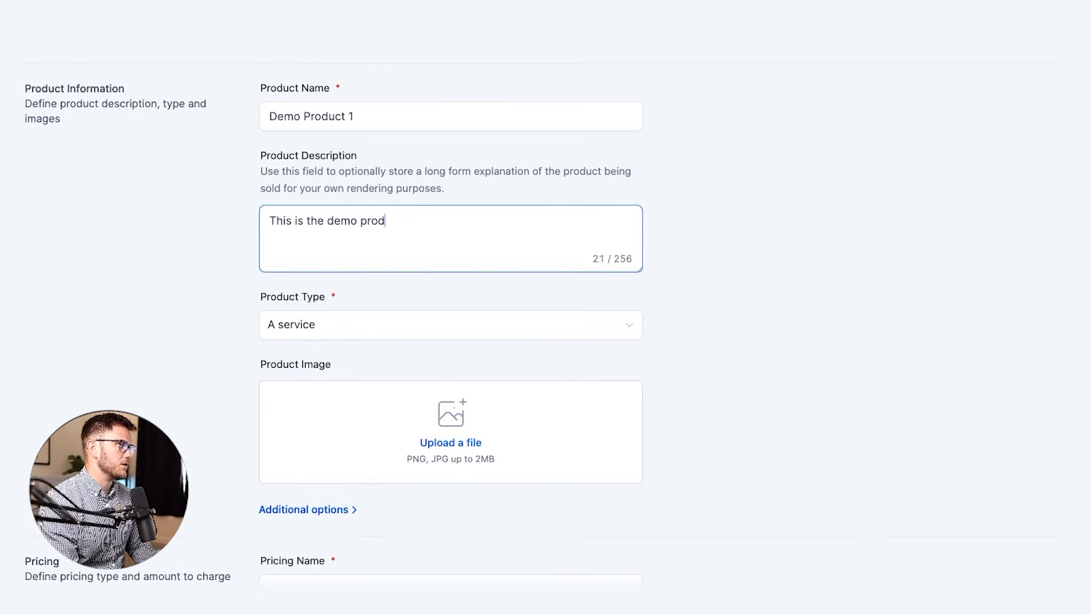
{"action": "type", "text": "uct, for this video"}
{"action": "scroll", "coordinate": [513, 339], "scroll_direction": "down", "scroll_amount": 4}
{"action": "left_click", "coordinate": [393, 96]}
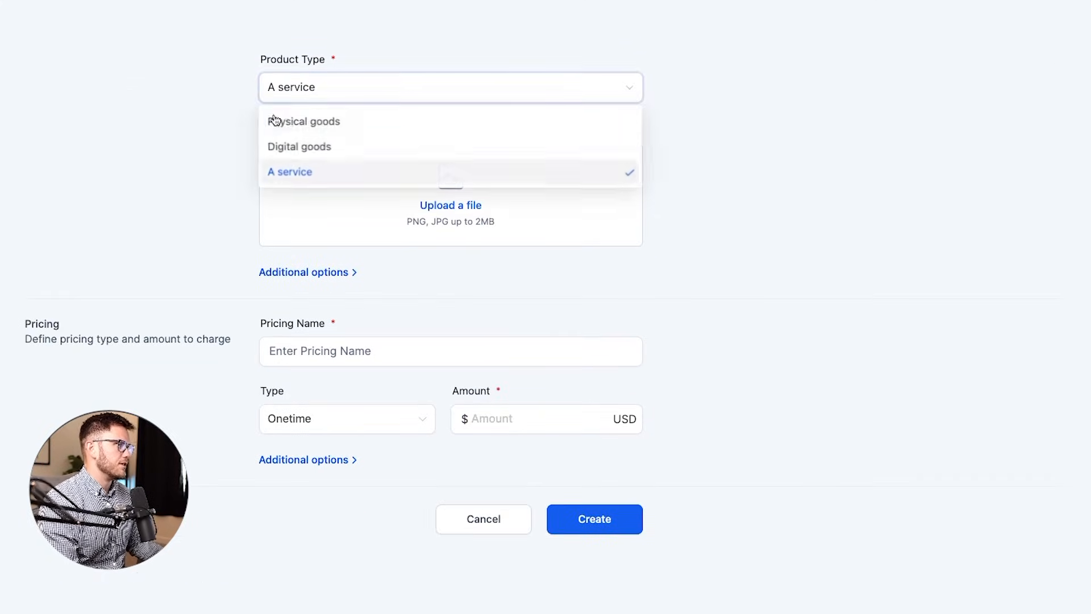
{"action": "left_click", "coordinate": [216, 141]}
{"action": "scroll", "coordinate": [216, 141], "scroll_direction": "up", "scroll_amount": 2}
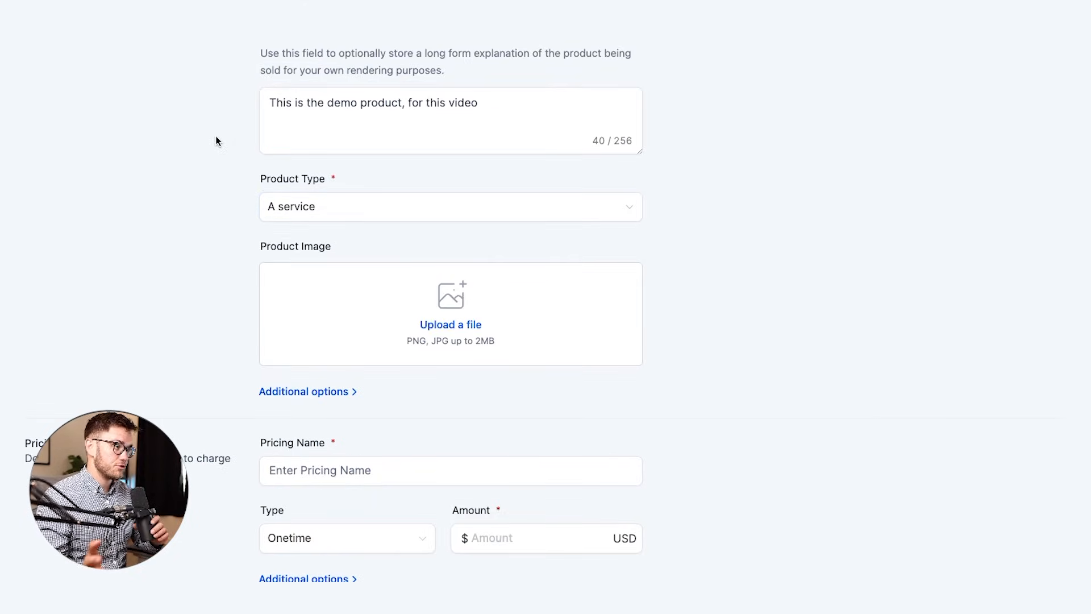
{"action": "scroll", "coordinate": [205, 144], "scroll_direction": "down", "scroll_amount": 2}
{"action": "scroll", "coordinate": [204, 144], "scroll_direction": "up", "scroll_amount": 1}
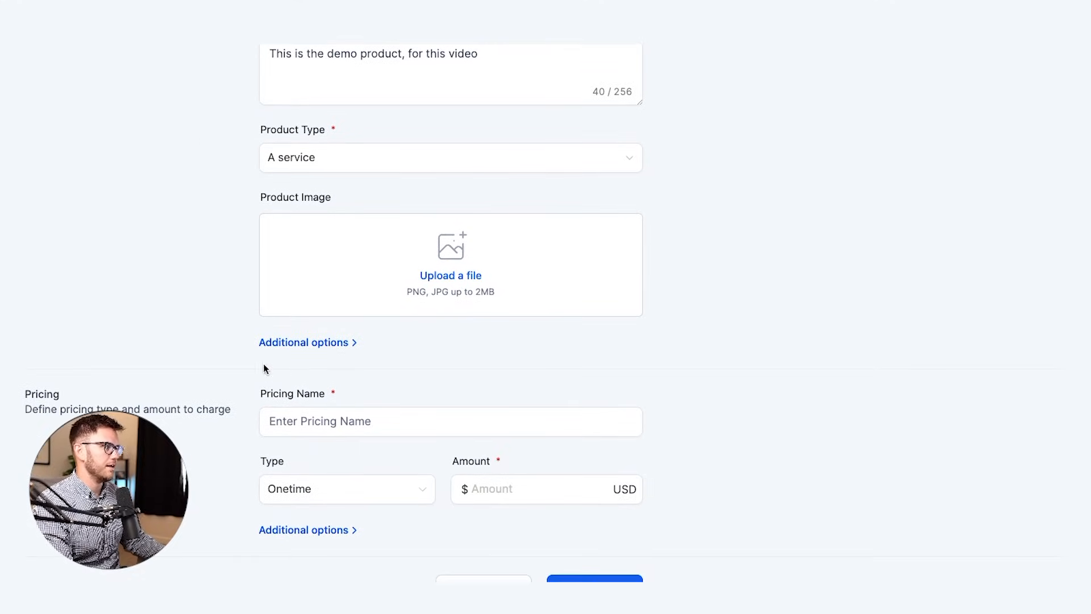
Expand the product's additional options and examine the optional statement descriptor setting.
{"action": "left_click", "coordinate": [296, 343]}
{"action": "scroll", "coordinate": [309, 289], "scroll_direction": "down", "scroll_amount": 3}
{"action": "left_click", "coordinate": [313, 251]}
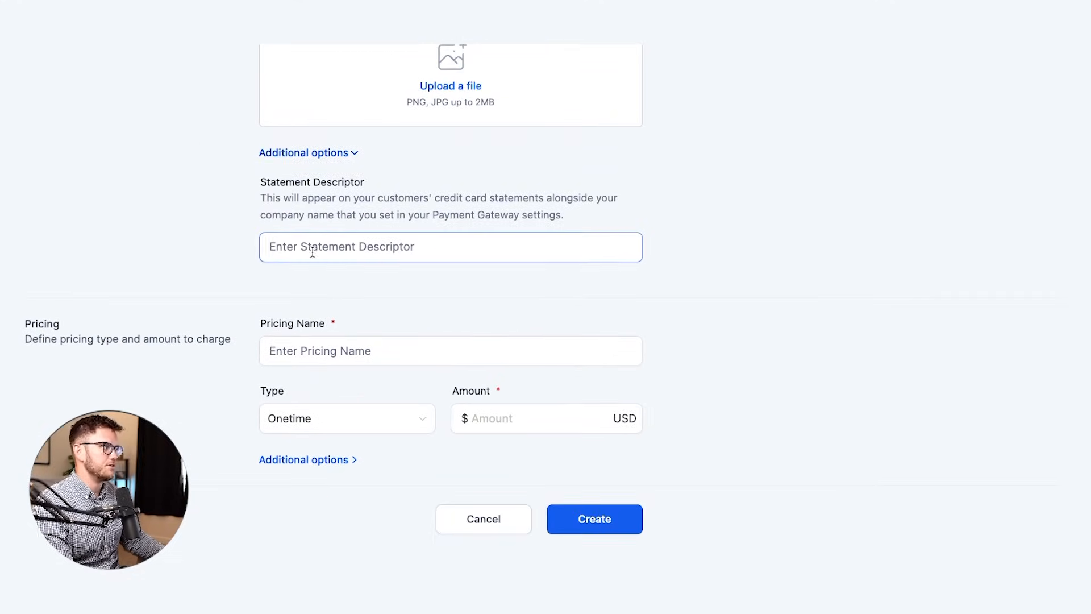
{"action": "scroll", "coordinate": [211, 201], "scroll_direction": "up", "scroll_amount": 5}
{"action": "scroll", "coordinate": [224, 204], "scroll_direction": "up", "scroll_amount": 2}
{"action": "scroll", "coordinate": [224, 205], "scroll_direction": "down", "scroll_amount": 7}
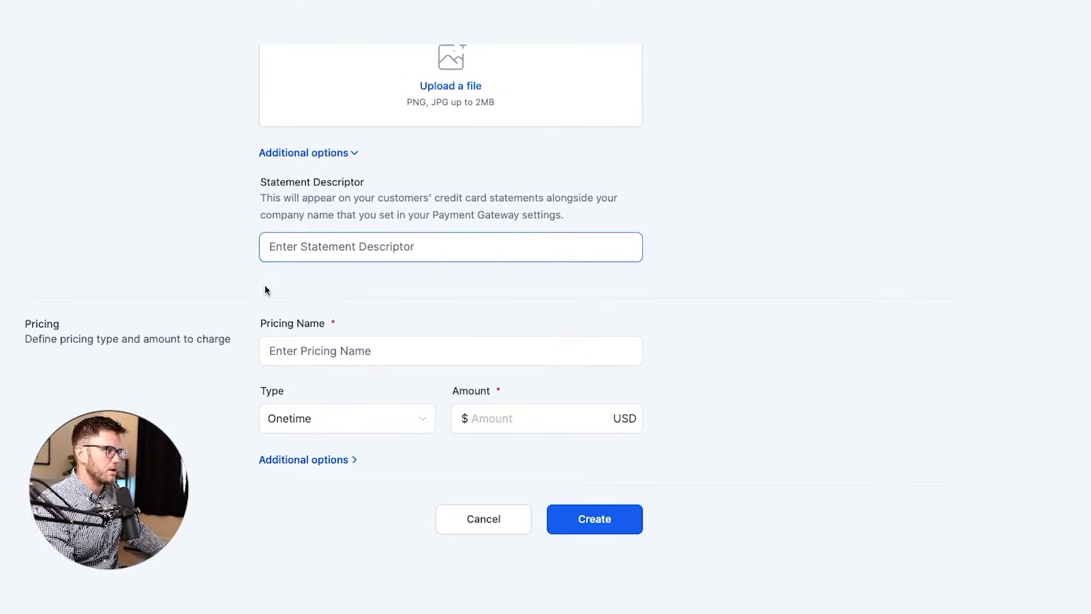
Name the pricing "One Time $1497", keep it as a one-time charge, and set the amount to 1497 USD.
{"action": "key", "text": "Tab"}
{"action": "type", "text": "One Time"}
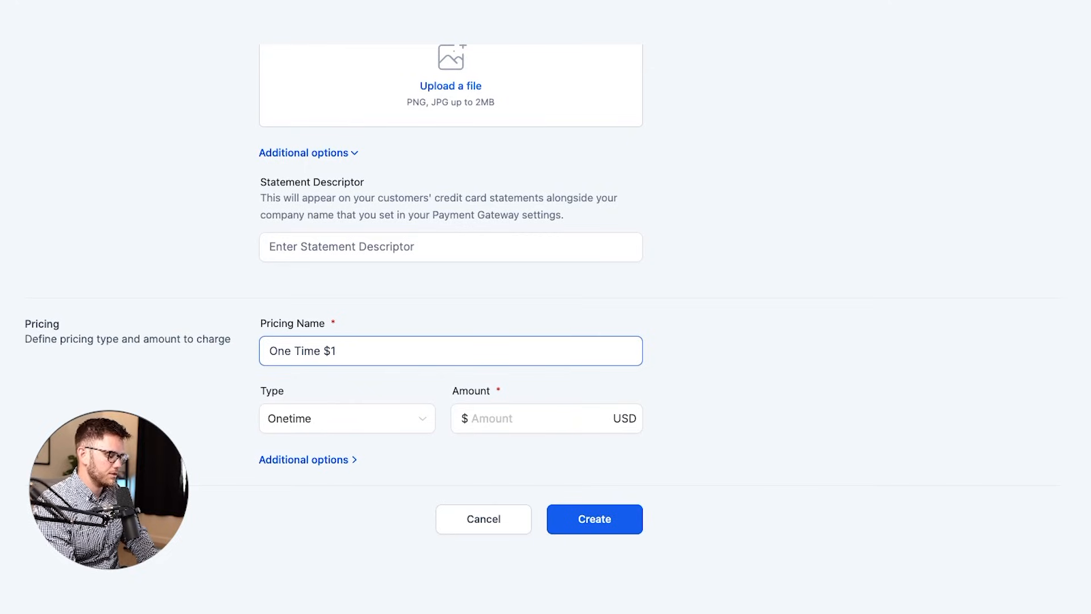
{"action": "left_click", "coordinate": [370, 419]}
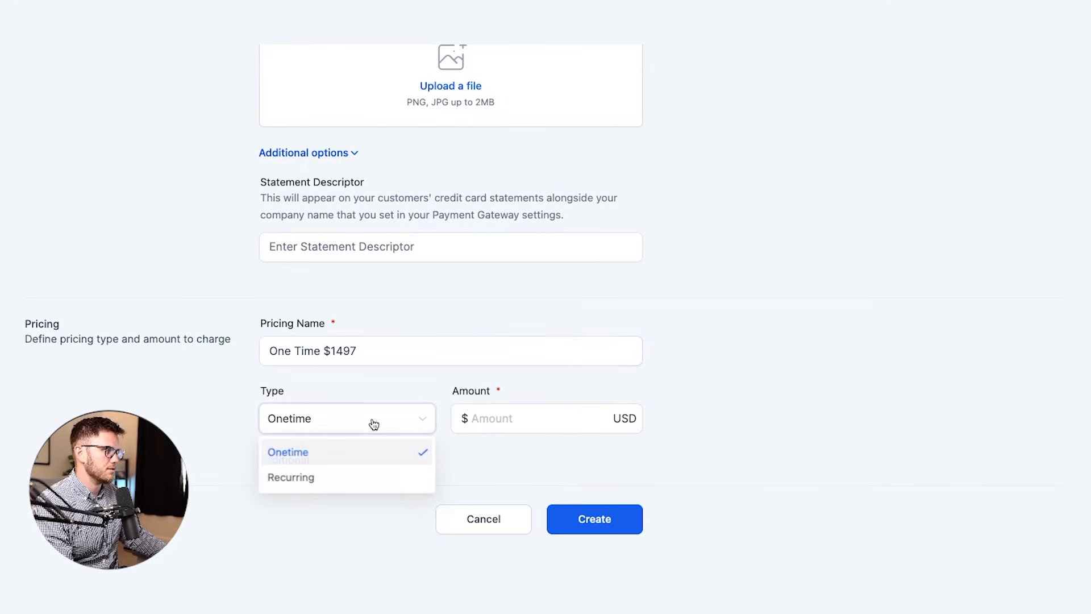
{"action": "left_click", "coordinate": [487, 415]}
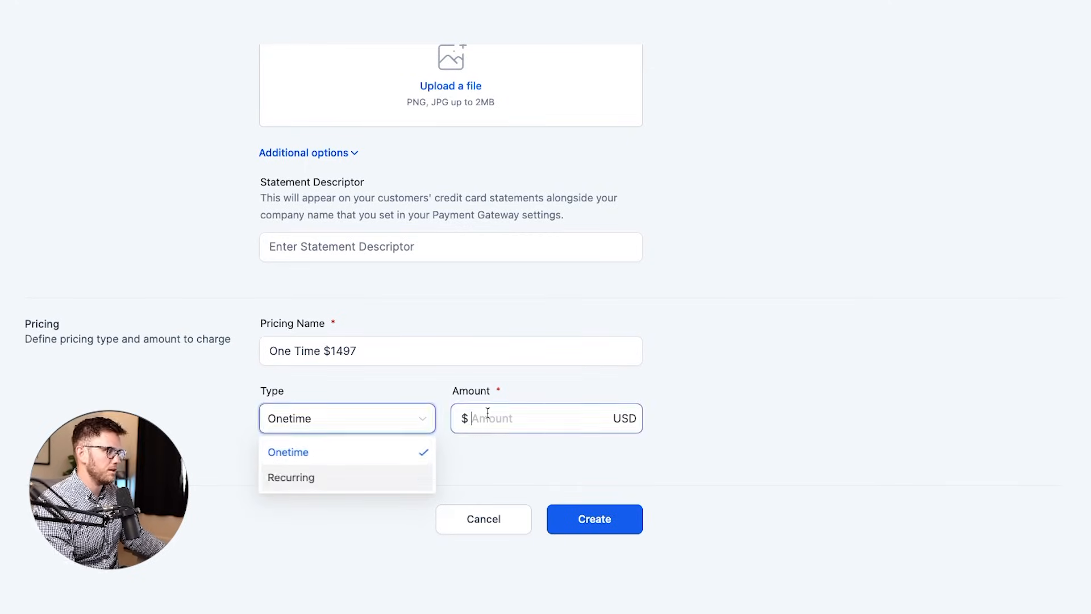
{"action": "type", "text": "1497"}
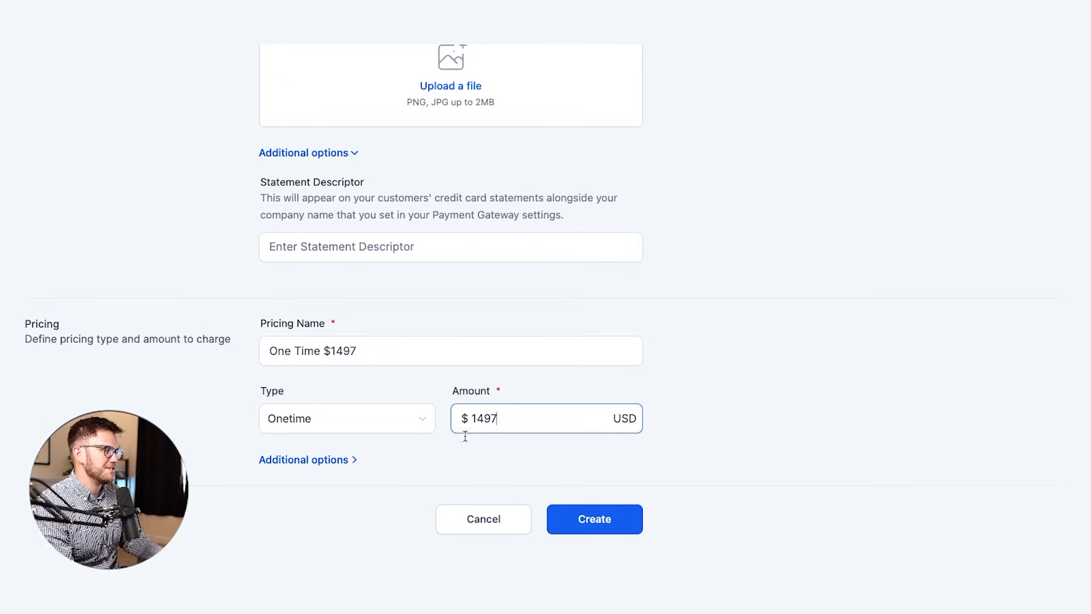
Check the membership offer setting in the price's additional options, leave it off, and create the product.
{"action": "left_click", "coordinate": [321, 460]}
{"action": "scroll", "coordinate": [316, 392], "scroll_direction": "down", "scroll_amount": 3}
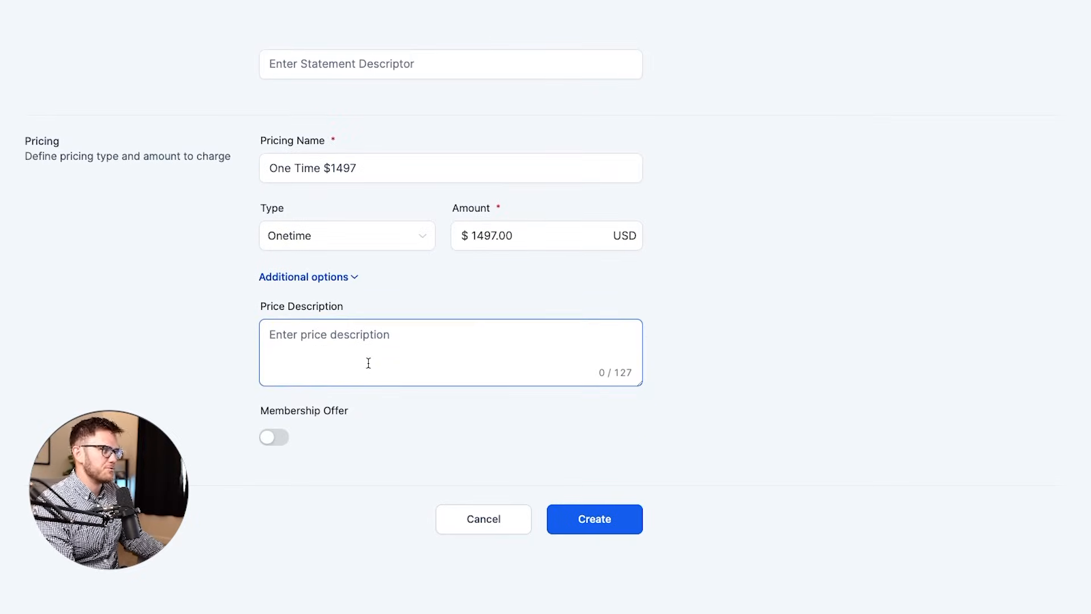
{"action": "left_click", "coordinate": [269, 441]}
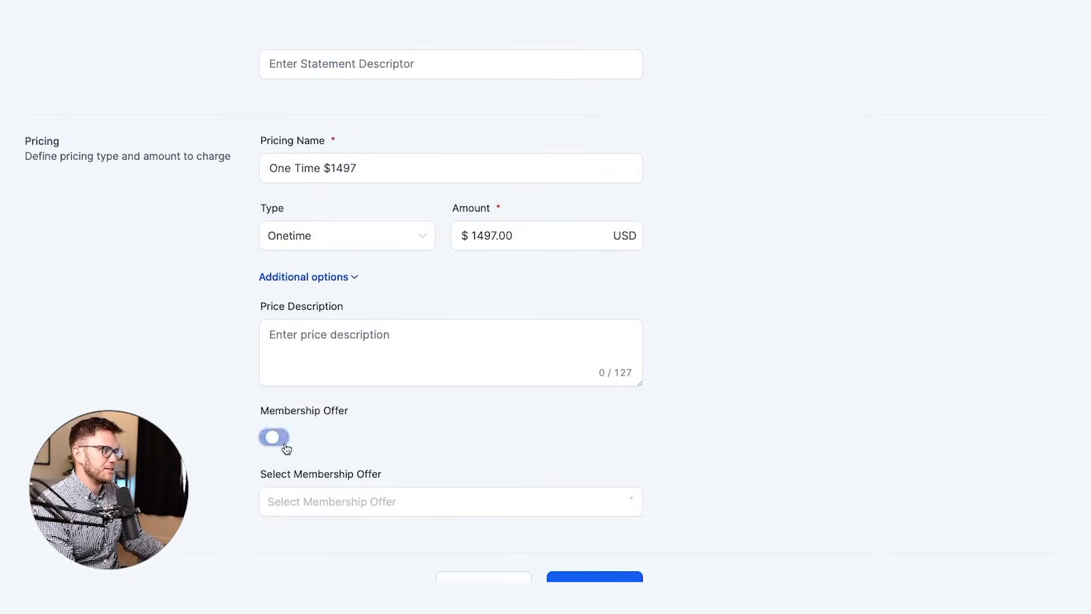
{"action": "left_click", "coordinate": [318, 492]}
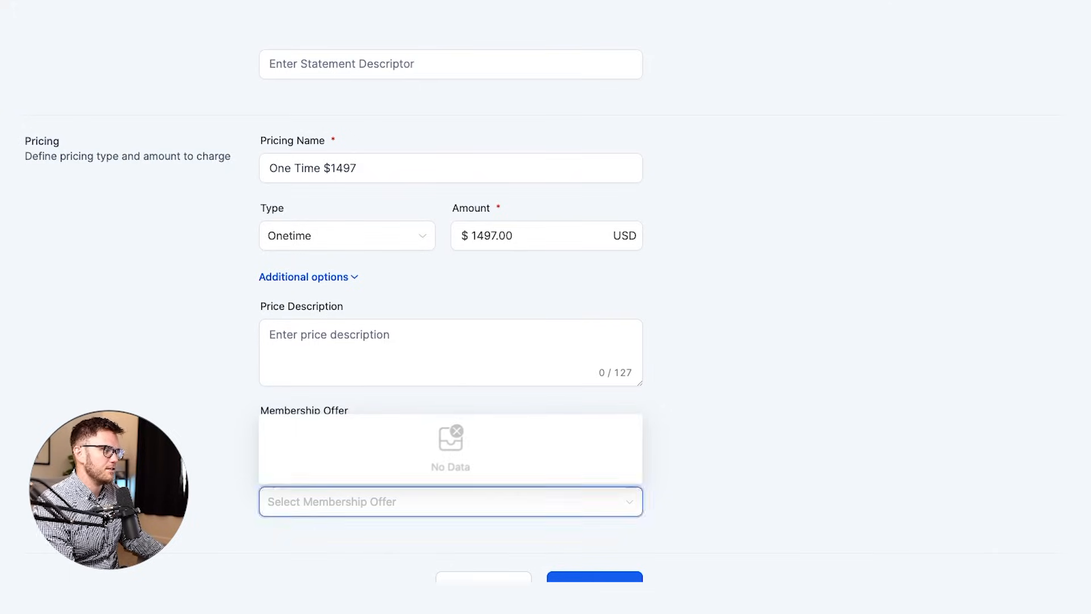
{"action": "left_click", "coordinate": [284, 438]}
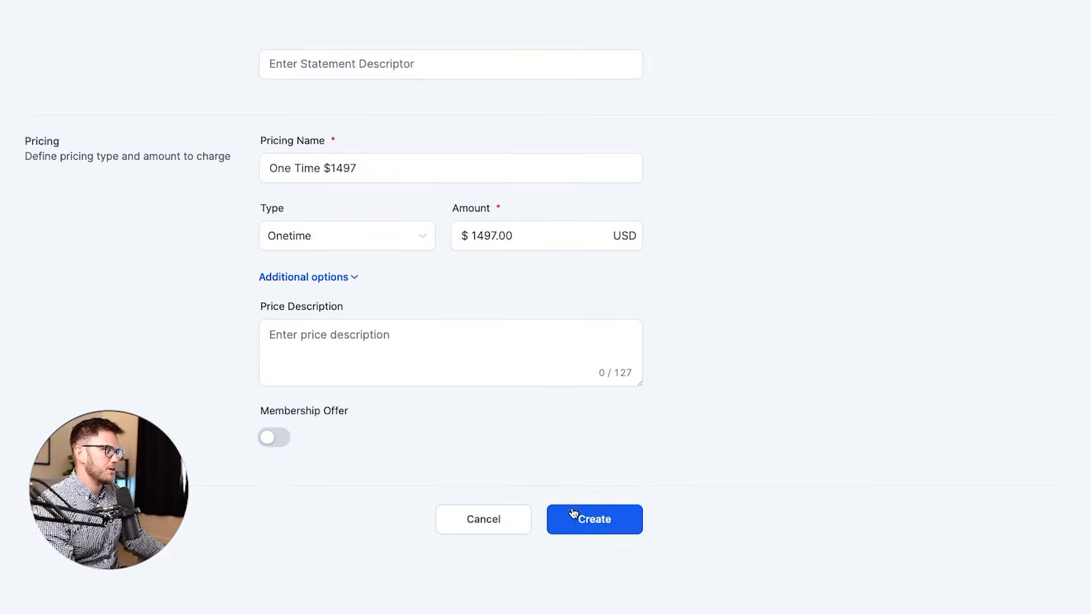
{"action": "left_click", "coordinate": [570, 517]}
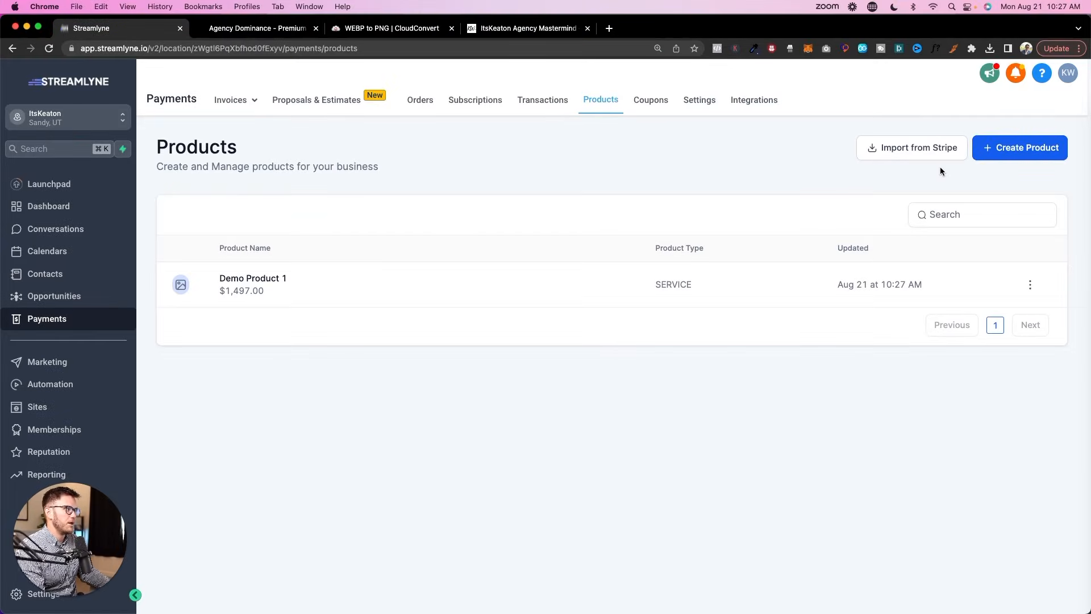
Start a second product named "Demo Product Payment Plan" with the placeholder description "asdfasdfasdfasdf".
{"action": "left_click", "coordinate": [990, 149]}
{"action": "left_click", "coordinate": [426, 278]}
{"action": "type", "text": "Demo"}
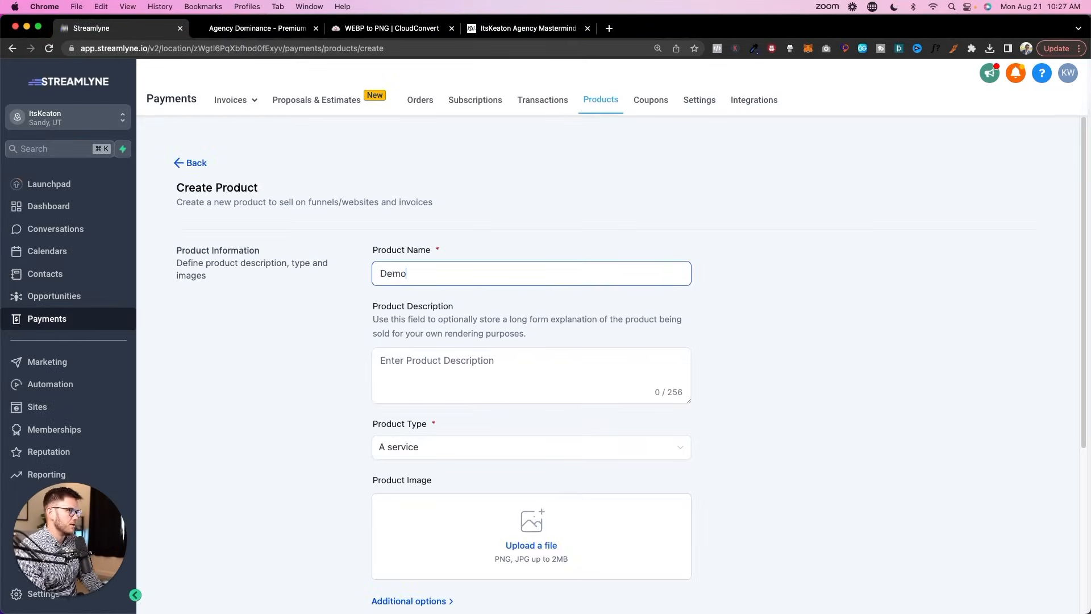
{"action": "type", "text": " Product Payment P"}
{"action": "type", "text": "lan"}
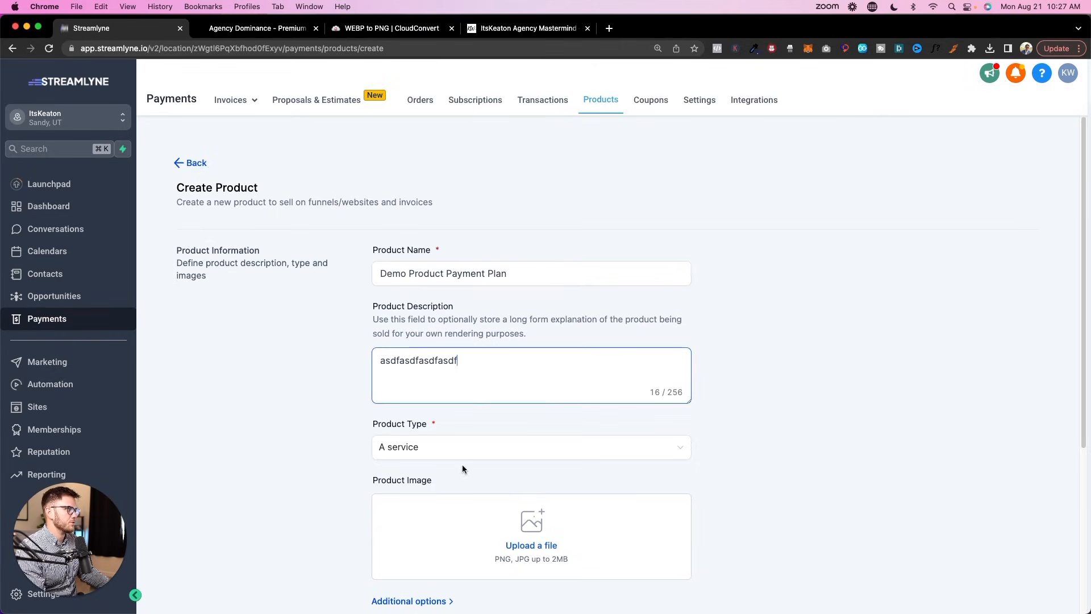
Set the payment plan product's type to digital goods.
{"action": "left_click", "coordinate": [448, 454]}
{"action": "left_click", "coordinate": [420, 472]}
{"action": "scroll", "coordinate": [322, 461], "scroll_direction": "down", "scroll_amount": 1}
{"action": "left_click", "coordinate": [409, 431]}
{"action": "left_click", "coordinate": [414, 477]}
Expand the product's additional options and name the pricing "Payment Plan 4x$400".
{"action": "scroll", "coordinate": [287, 449], "scroll_direction": "down", "scroll_amount": 5}
{"action": "left_click", "coordinate": [436, 364]}
{"action": "scroll", "coordinate": [444, 443], "scroll_direction": "down", "scroll_amount": 2}
{"action": "left_click", "coordinate": [444, 421]}
{"action": "type", "text": "P"}
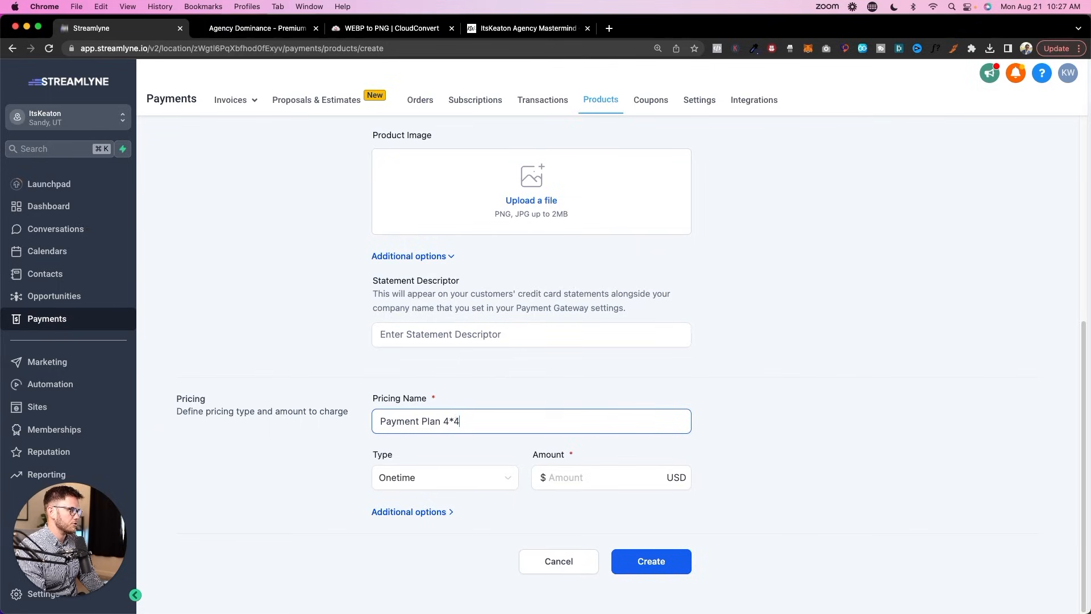
{"action": "key", "text": "BackSpace"}
{"action": "key", "text": "BackSpace"}
Make the payment plan price recurring at 400 USD and keep the billing period monthly.
{"action": "left_click", "coordinate": [455, 478]}
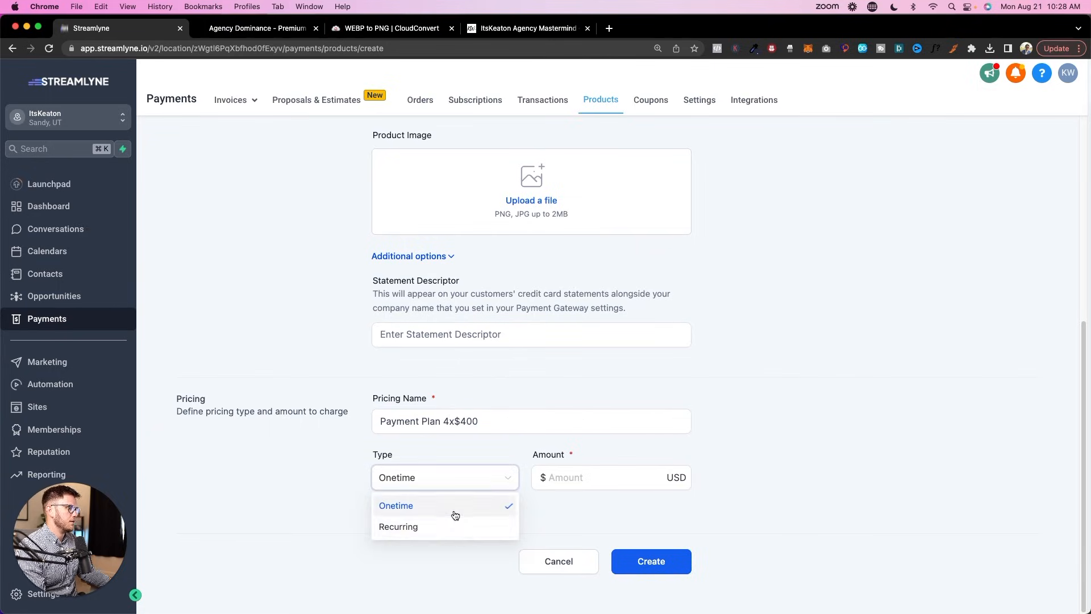
{"action": "left_click", "coordinate": [454, 527]}
{"action": "left_click", "coordinate": [589, 479]}
{"action": "type", "text": "400"}
{"action": "scroll", "coordinate": [564, 453], "scroll_direction": "down", "scroll_amount": 1}
{"action": "left_click", "coordinate": [479, 480]}
{"action": "left_click", "coordinate": [252, 492]}
Limit the recurring price to 4 payments in its additional options and create the product.
{"action": "left_click", "coordinate": [409, 512]}
{"action": "scroll", "coordinate": [350, 479], "scroll_direction": "down", "scroll_amount": 5}
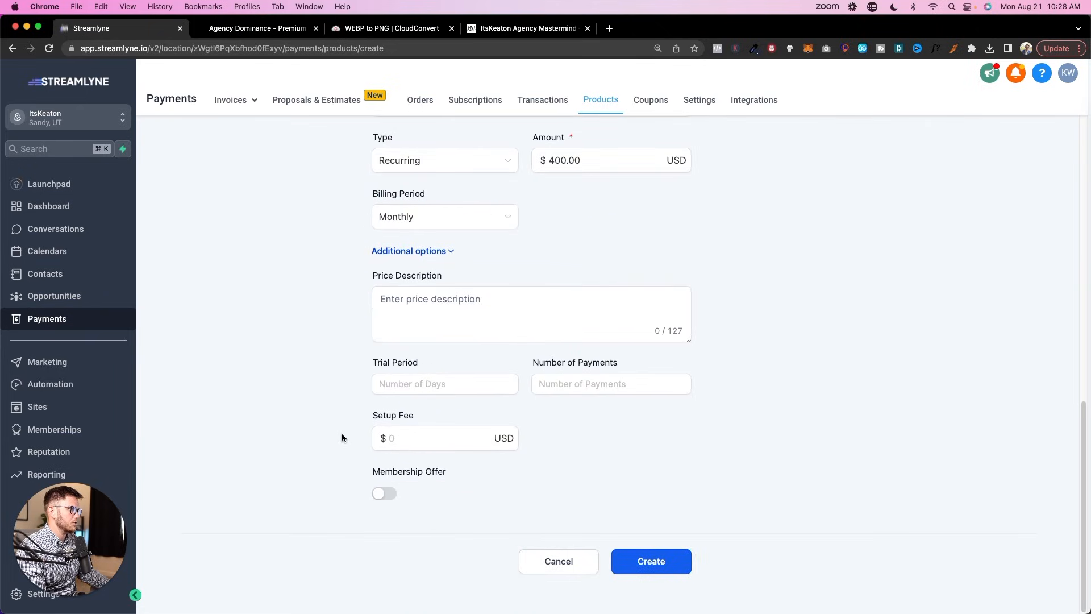
{"action": "left_click", "coordinate": [569, 384]}
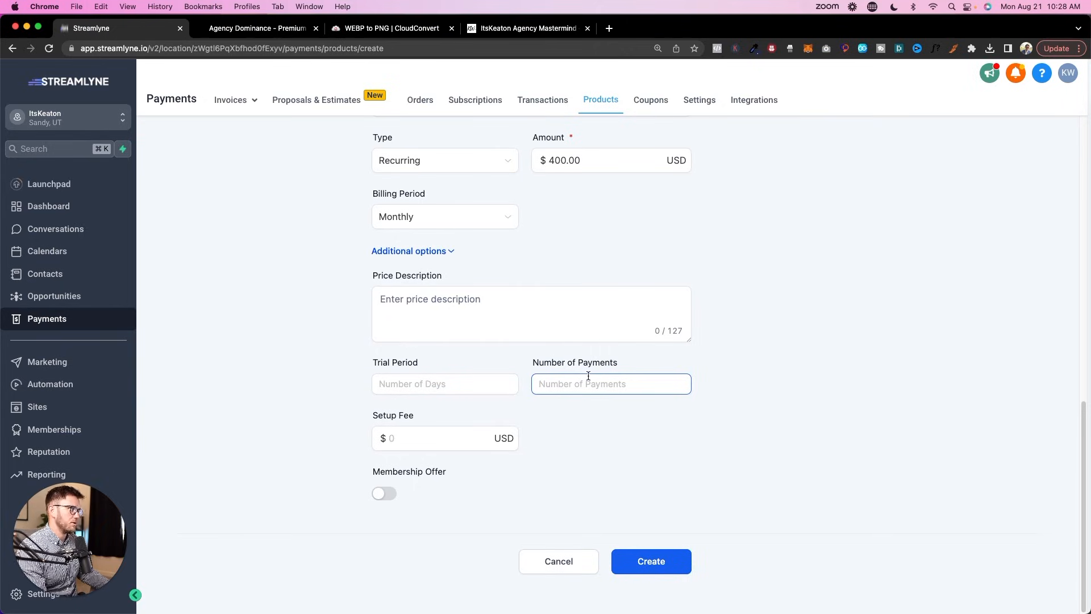
{"action": "type", "text": "4"}
{"action": "left_click", "coordinate": [670, 437]}
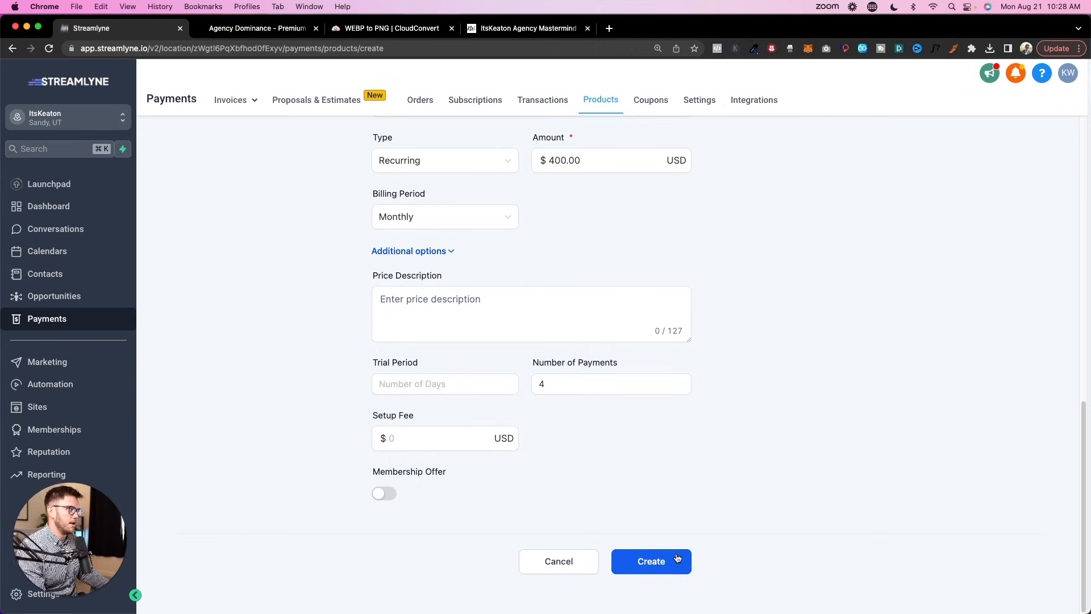
{"action": "left_click", "coordinate": [677, 561]}
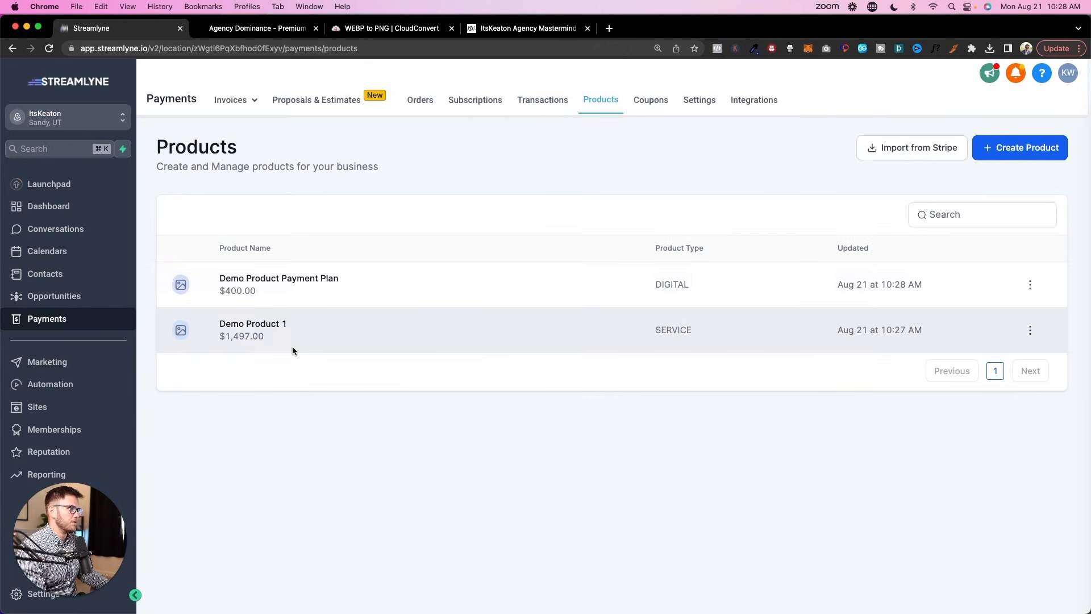
Return to the Test Funnel and bring up the product list of Step 3.
{"action": "left_click", "coordinate": [50, 406]}
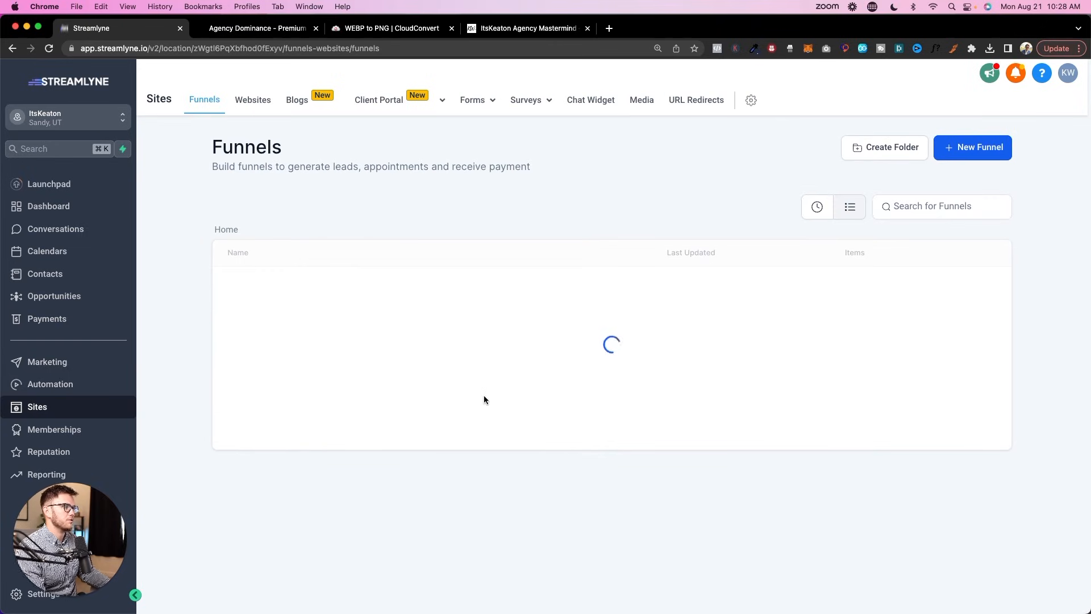
{"action": "left_click", "coordinate": [256, 430]}
{"action": "left_click", "coordinate": [254, 356]}
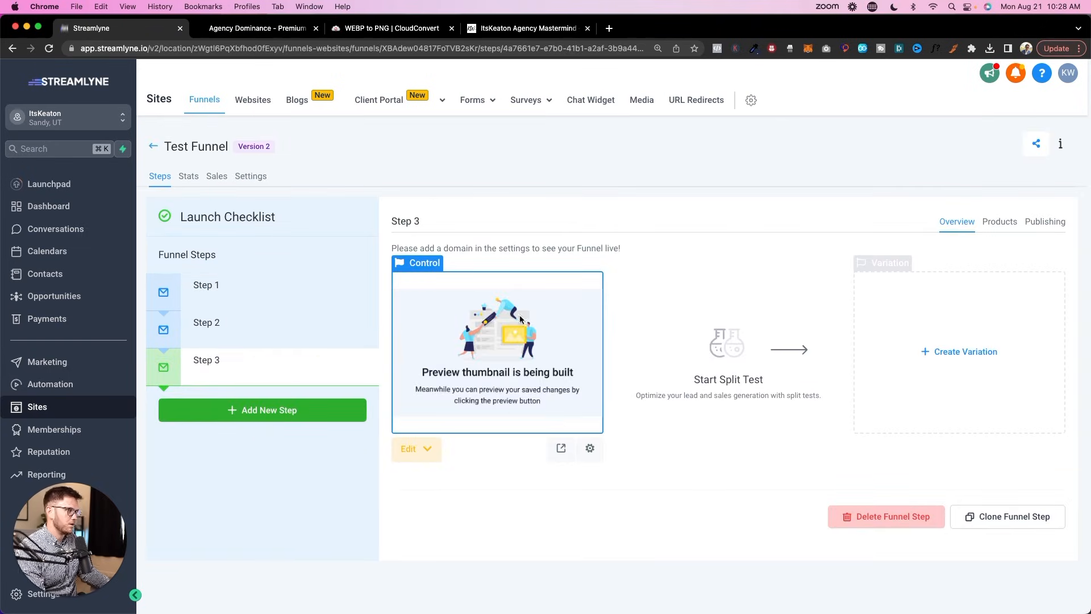
{"action": "left_click", "coordinate": [1035, 230]}
{"action": "left_click", "coordinate": [1003, 224]}
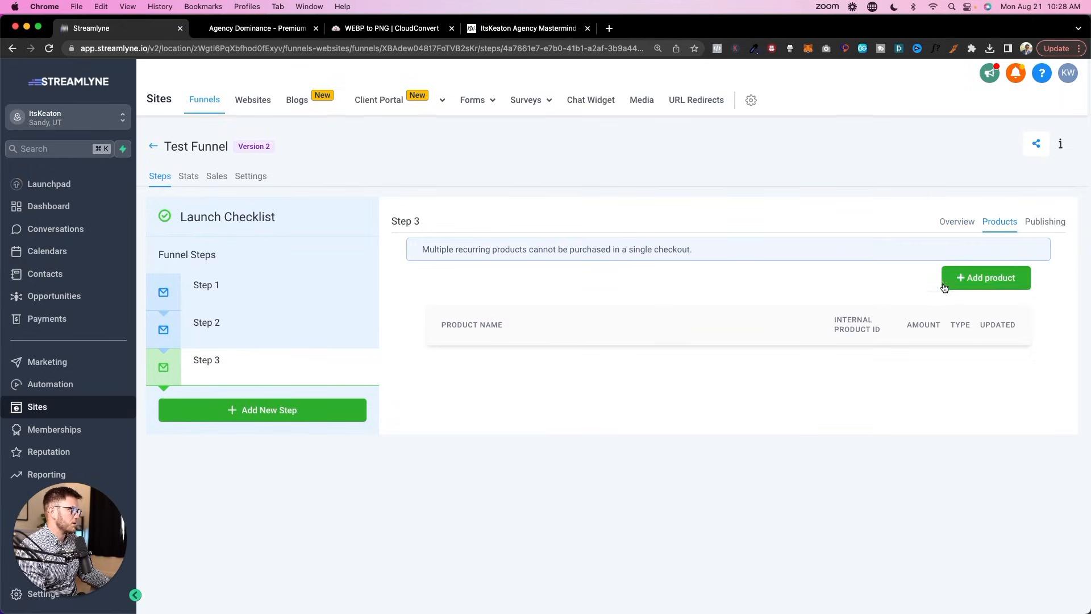
Add a product entry to Step 3 using Demo Product 1 with the One Time $1497 price.
{"action": "left_click", "coordinate": [981, 280]}
{"action": "left_click", "coordinate": [699, 278]}
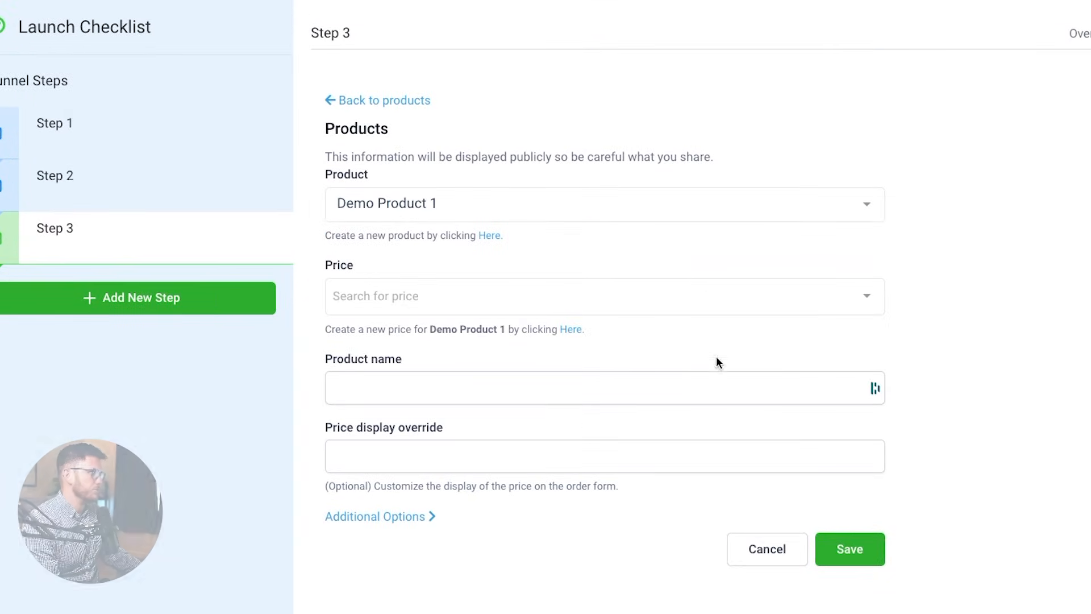
{"action": "left_click", "coordinate": [640, 304]}
{"action": "left_click", "coordinate": [441, 341]}
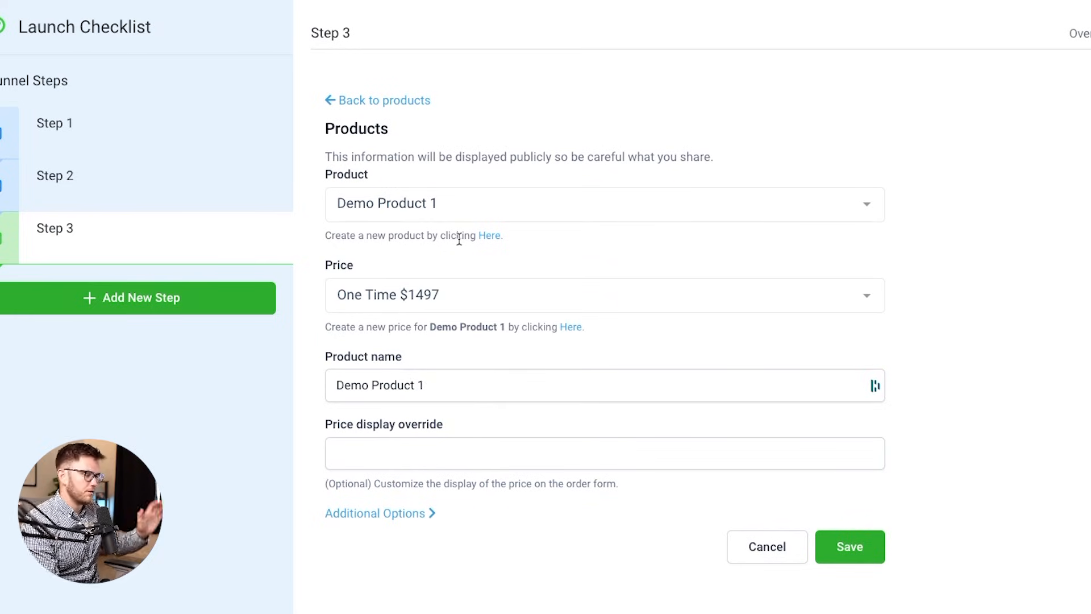
Compare the main product and bump product choices in the entry's additional options, leaving Demo Product 1 as the main product.
{"action": "scroll", "coordinate": [393, 411], "scroll_direction": "down", "scroll_amount": 1}
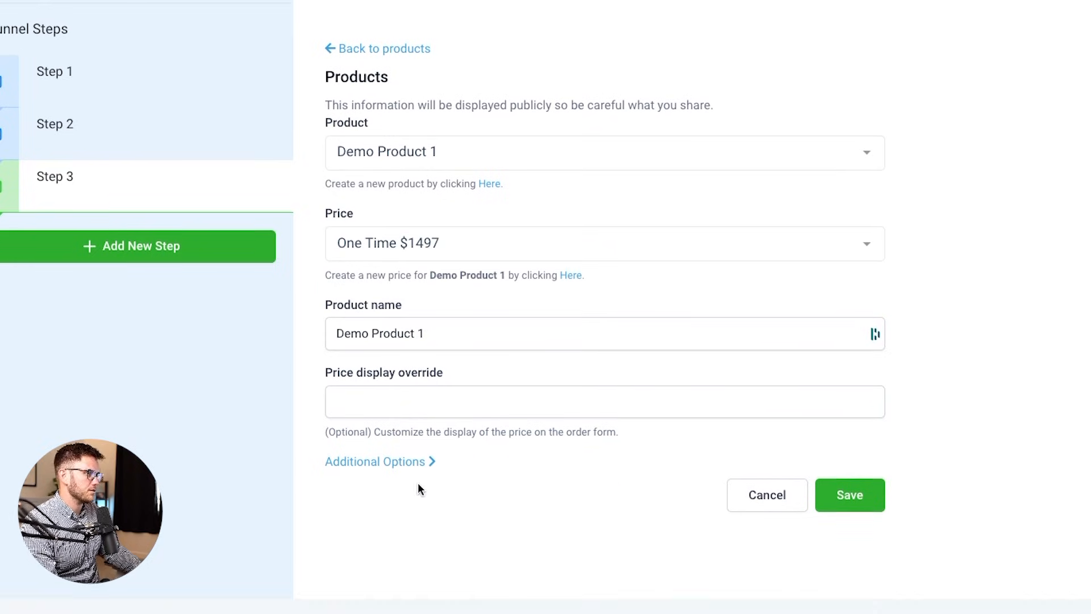
{"action": "left_click", "coordinate": [421, 469]}
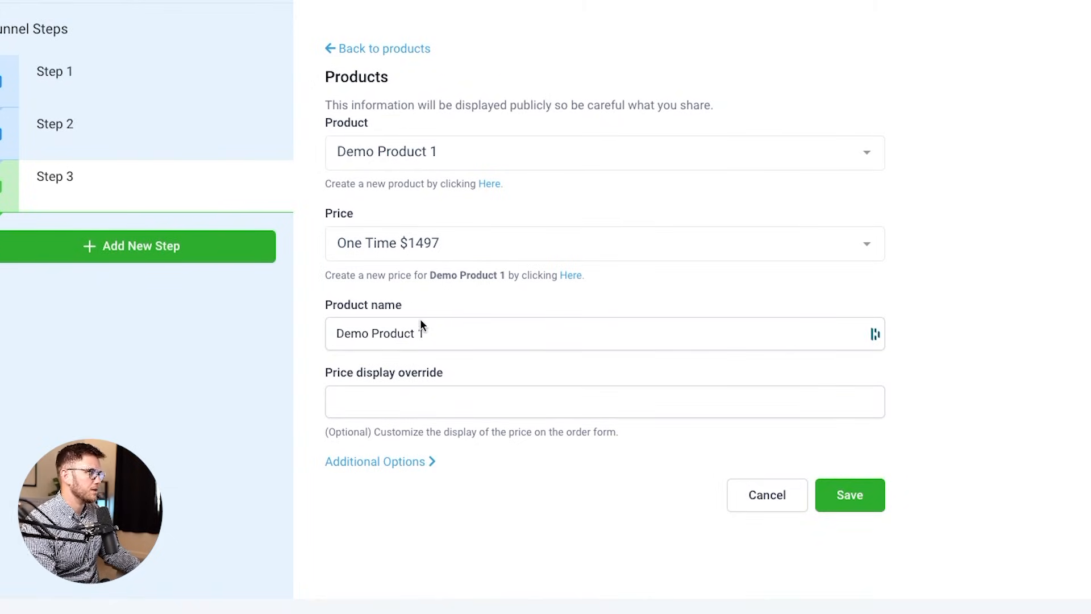
{"action": "left_click", "coordinate": [422, 465]}
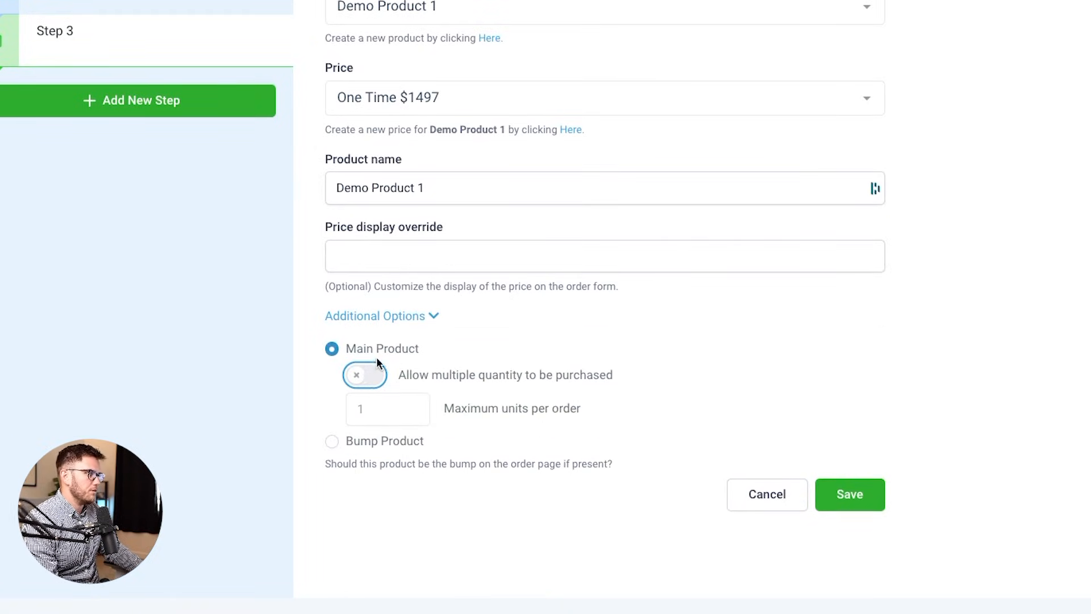
{"action": "scroll", "coordinate": [646, 359], "scroll_direction": "up", "scroll_amount": 1}
{"action": "scroll", "coordinate": [646, 359], "scroll_direction": "down", "scroll_amount": 1}
{"action": "left_click", "coordinate": [330, 442]}
{"action": "key", "text": "Up"}
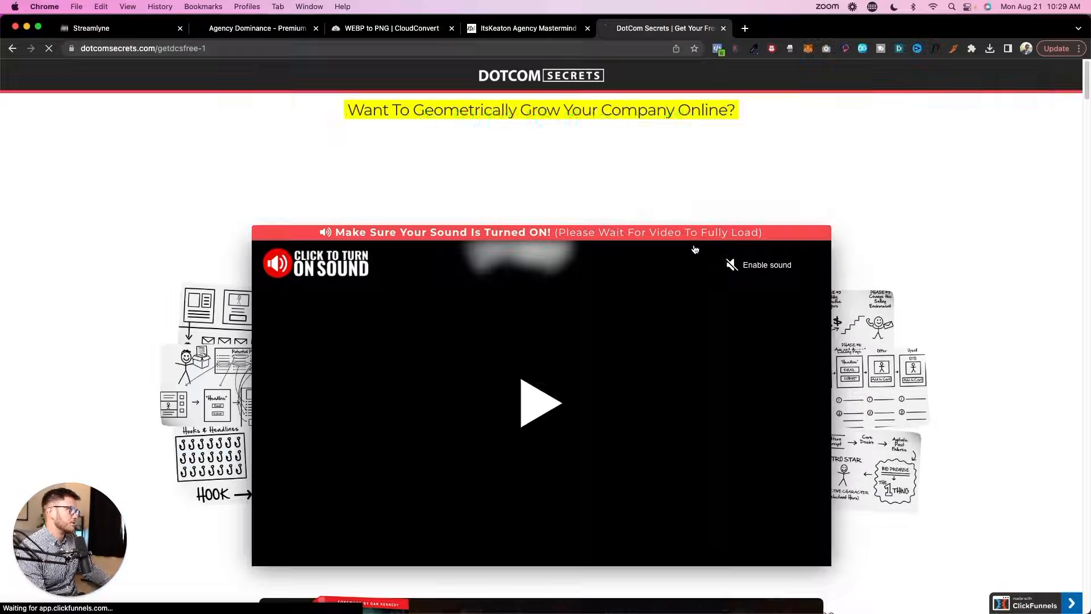
Open the order form on the DotCom Secrets page and examine its audiobook and exclusive upgrade order bumps.
{"action": "scroll", "coordinate": [655, 232], "scroll_direction": "down", "scroll_amount": 6}
{"action": "left_click", "coordinate": [606, 328]}
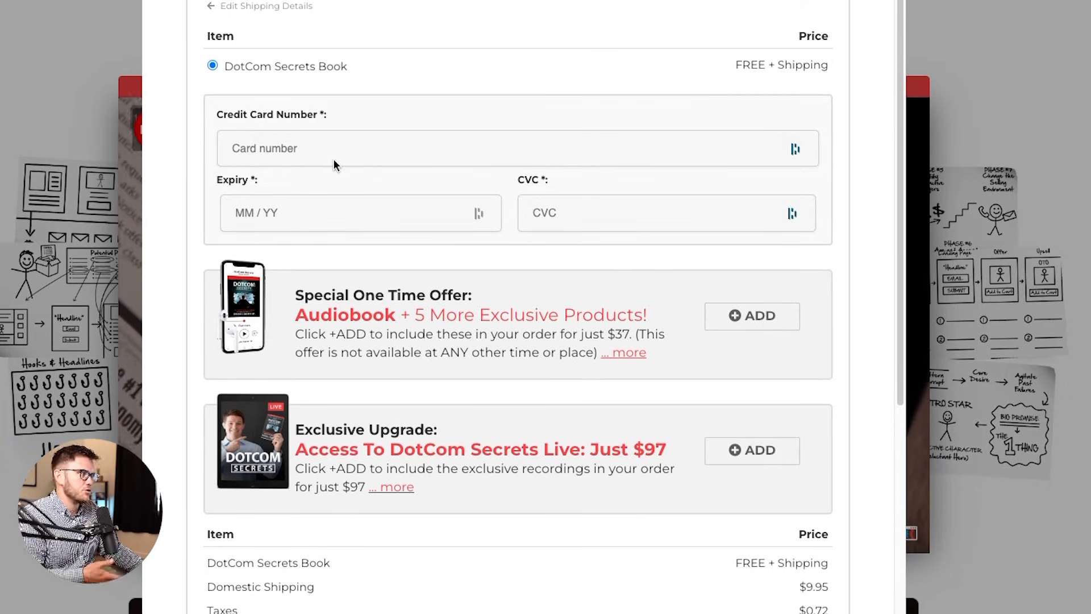
{"action": "left_click", "coordinate": [733, 319]}
{"action": "left_click", "coordinate": [734, 451]}
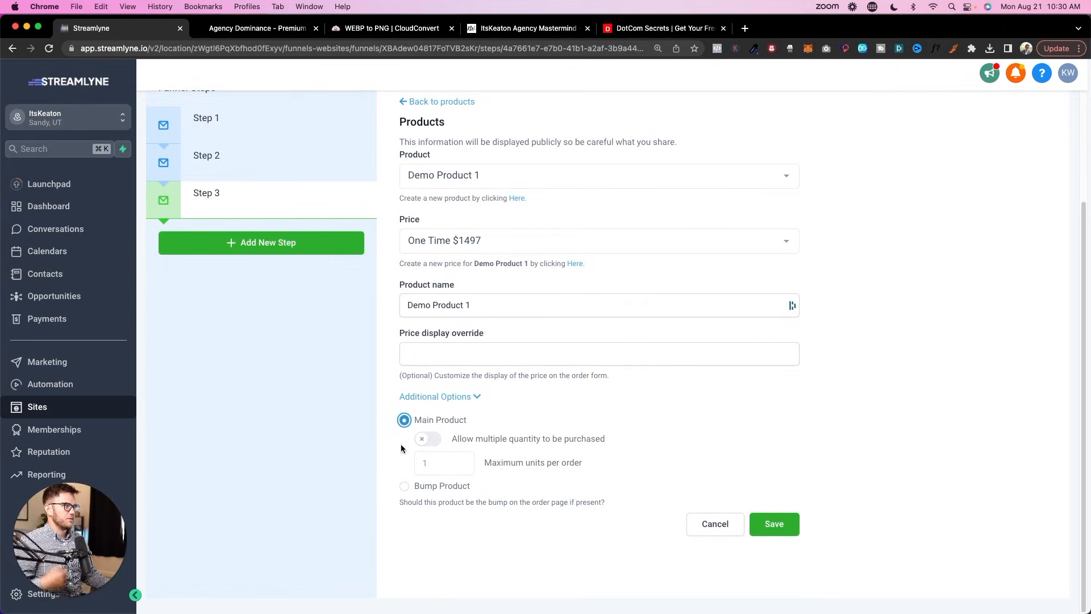
Save the Demo Product 1 entry and start a second Step 3 entry using Demo Product Payment Plan with the Payment Plan 4x$400 price.
{"action": "left_click", "coordinate": [779, 526]}
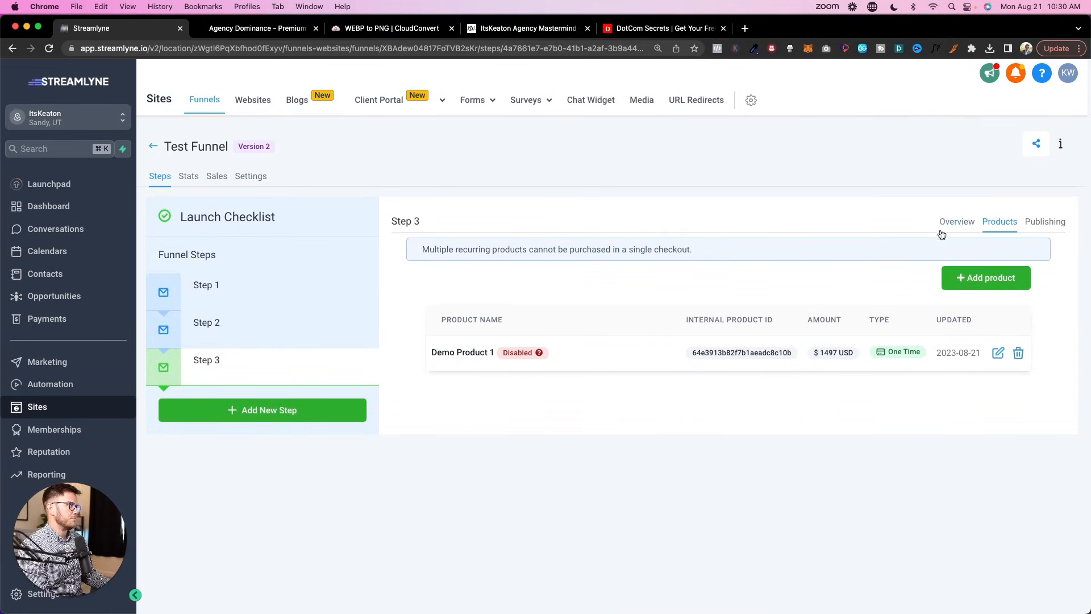
{"action": "left_click", "coordinate": [986, 277]}
{"action": "left_click", "coordinate": [496, 345]}
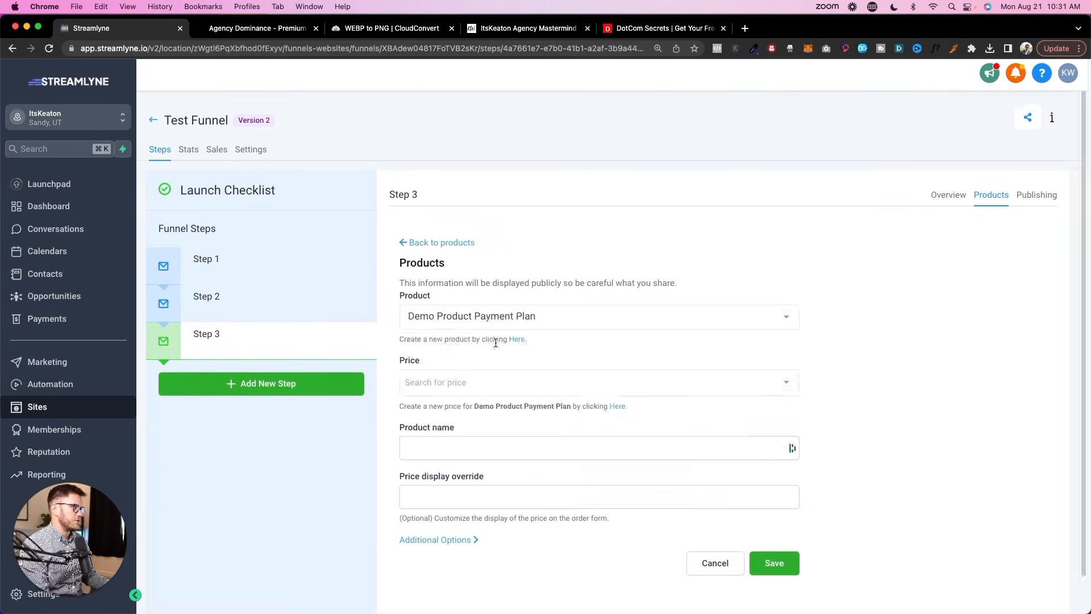
{"action": "left_click", "coordinate": [483, 373]}
{"action": "left_click", "coordinate": [480, 408]}
Set the custom authorization to 1 in the payment plan entry's additional options and save the entry as a main product.
{"action": "scroll", "coordinate": [487, 377], "scroll_direction": "down", "scroll_amount": 2}
{"action": "left_click", "coordinate": [437, 500]}
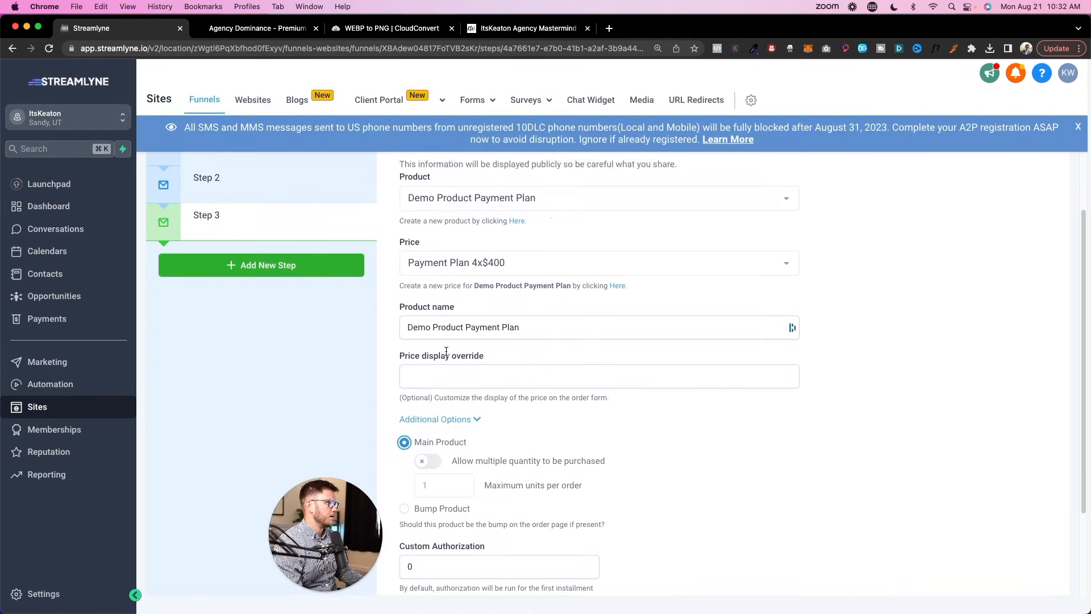
{"action": "left_click", "coordinate": [774, 570]}
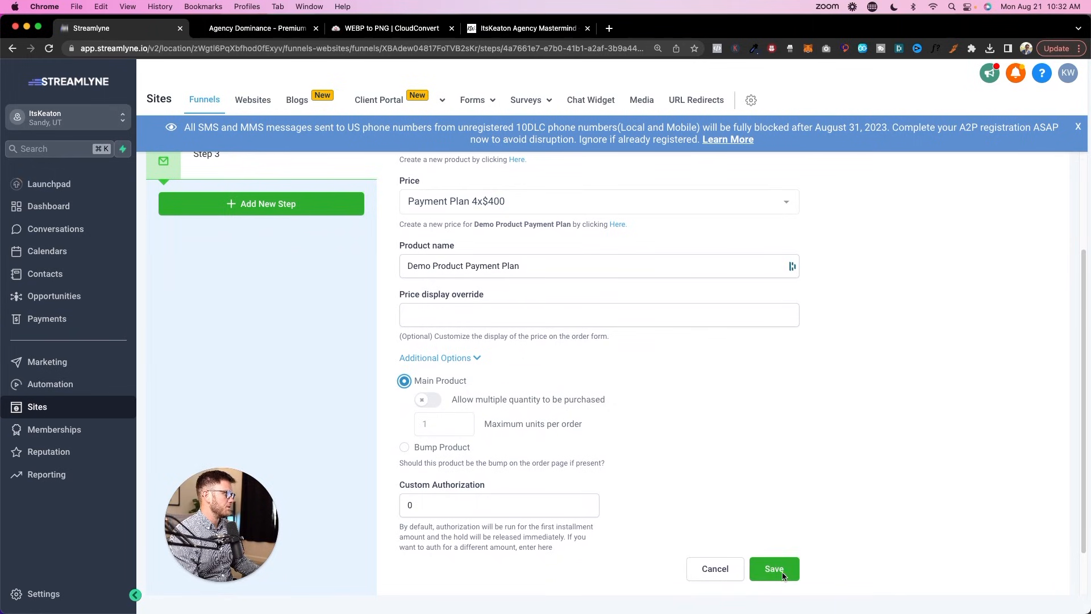
{"action": "left_click", "coordinate": [774, 570]}
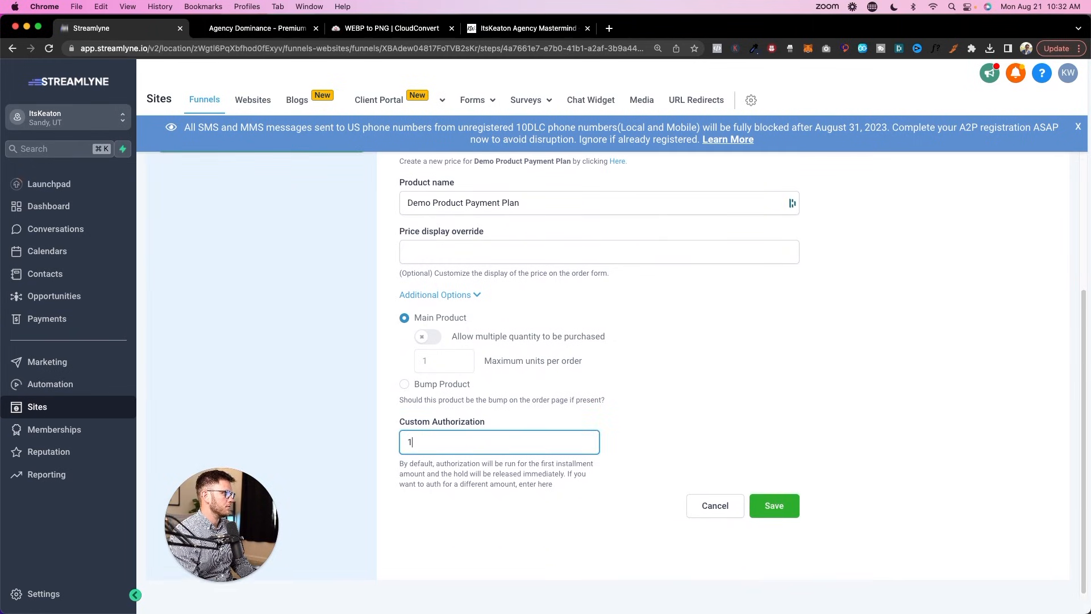
{"action": "left_click", "coordinate": [774, 505]}
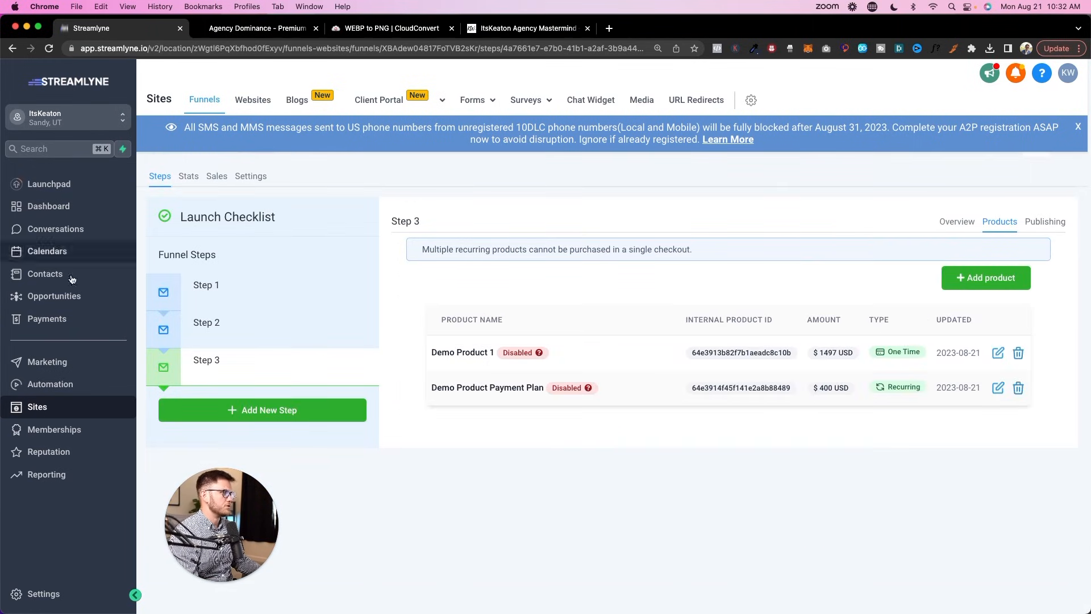
Preview the Step 3 checkout page from the step's overview to check the products in its order form.
{"action": "left_click", "coordinate": [959, 222]}
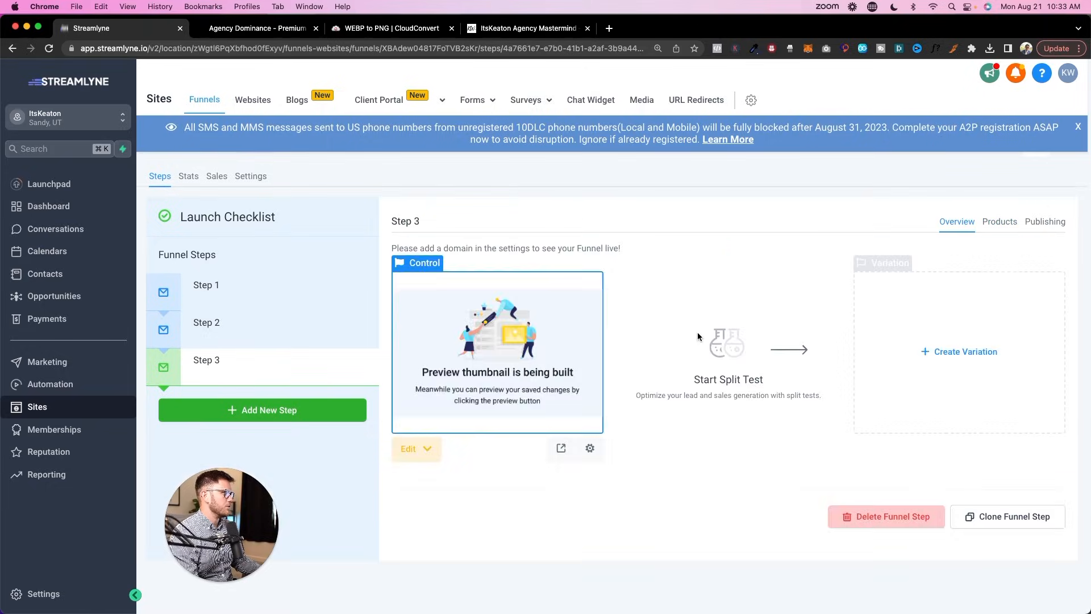
{"action": "left_click", "coordinate": [564, 446]}
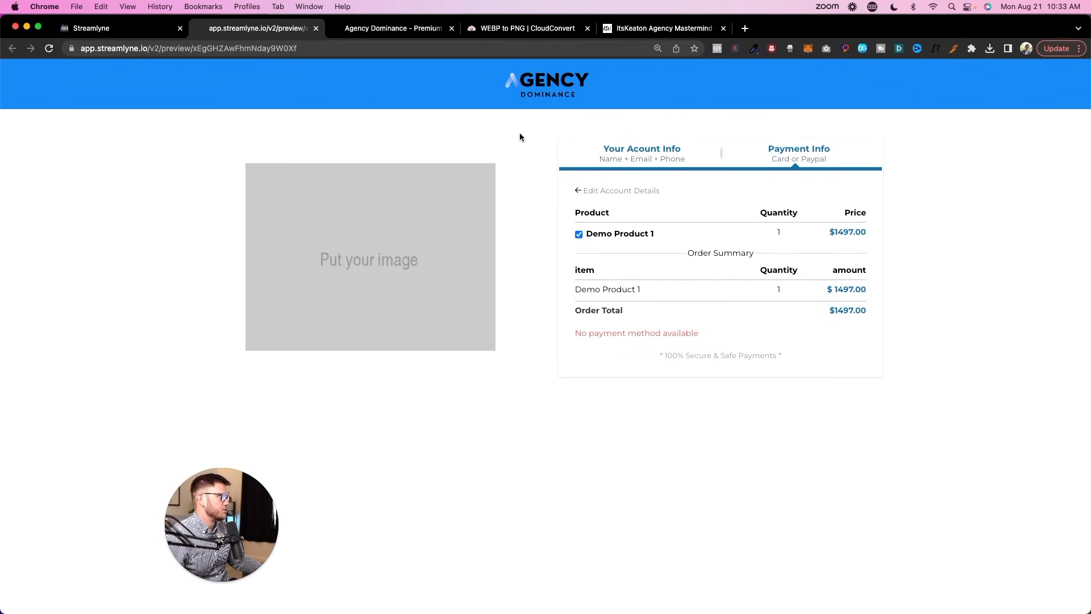
Return from the preview to the funnel and bring up the checkout step's product list.
{"action": "left_click", "coordinate": [113, 28]}
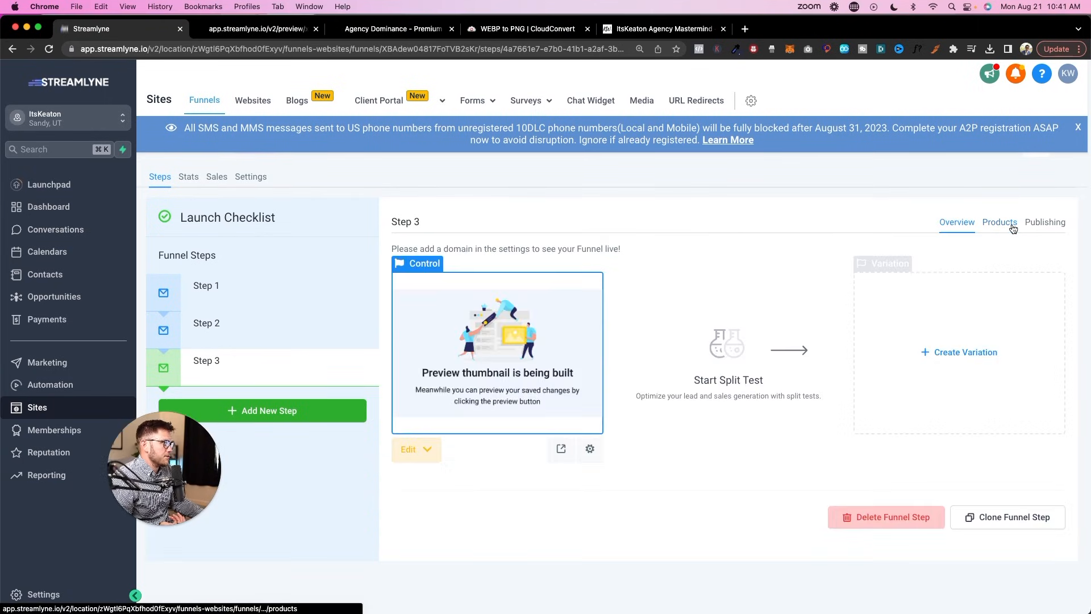
{"action": "left_click", "coordinate": [999, 221]}
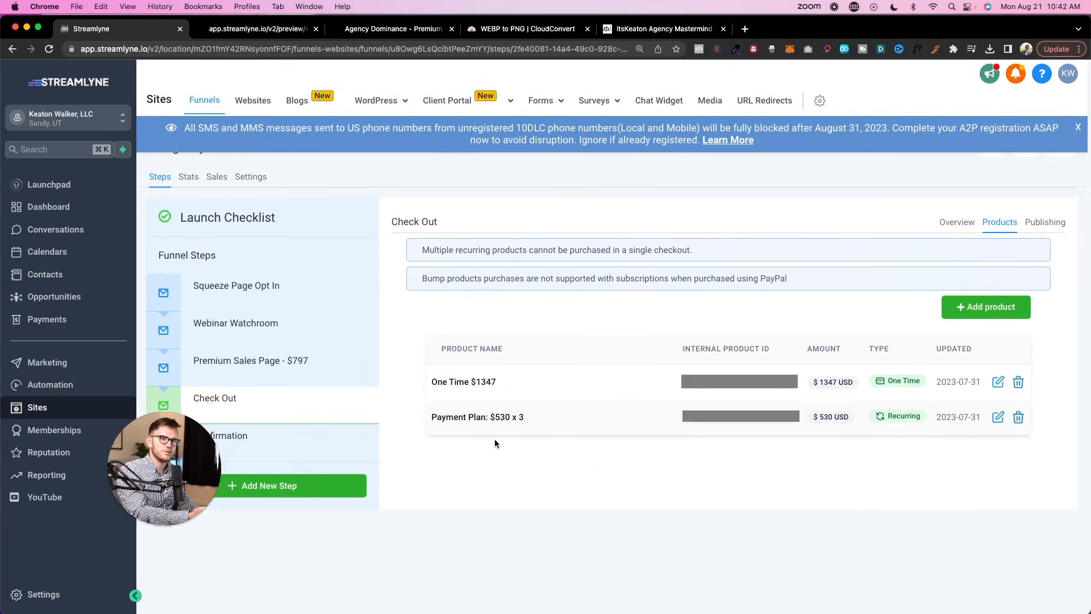
{"action": "left_click_drag", "start_coordinate": [137, 478], "coordinate": [52, 550]}
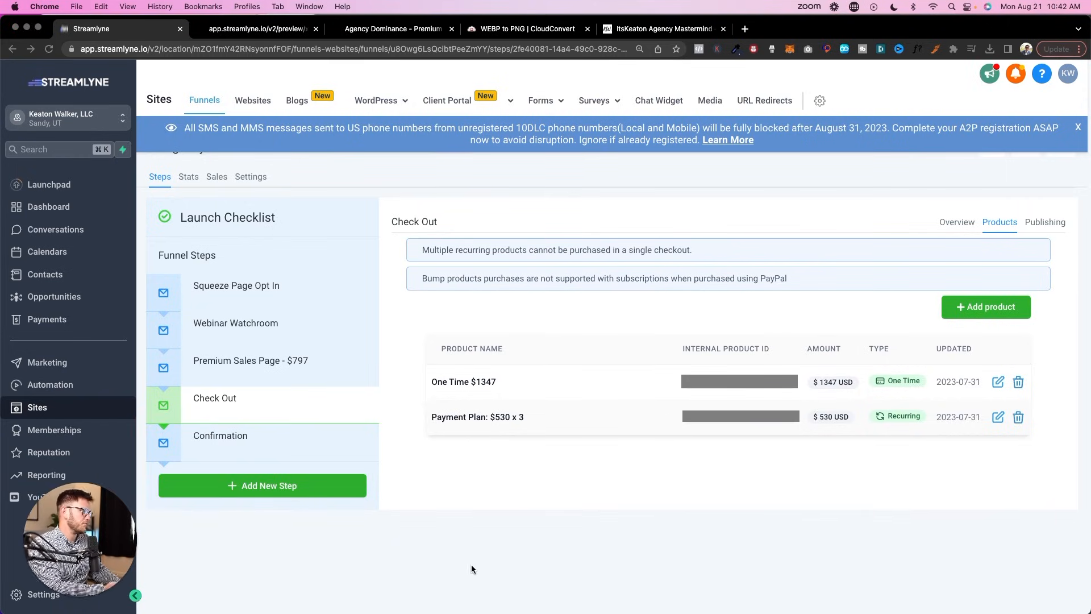